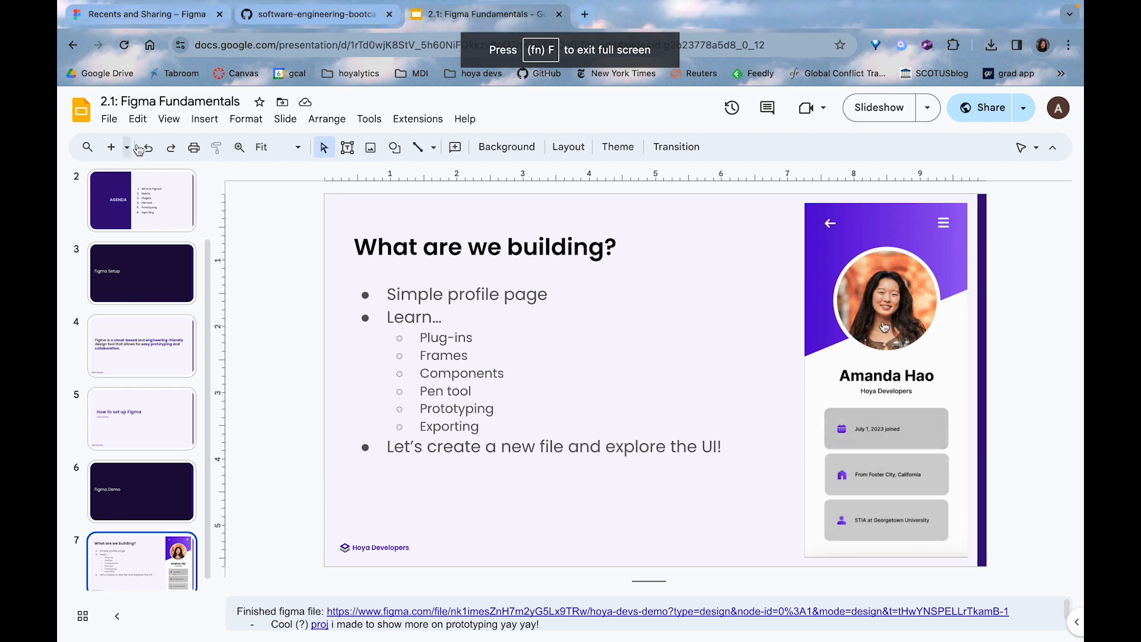
Switch to Figma and create a new design file
click(110, 7)
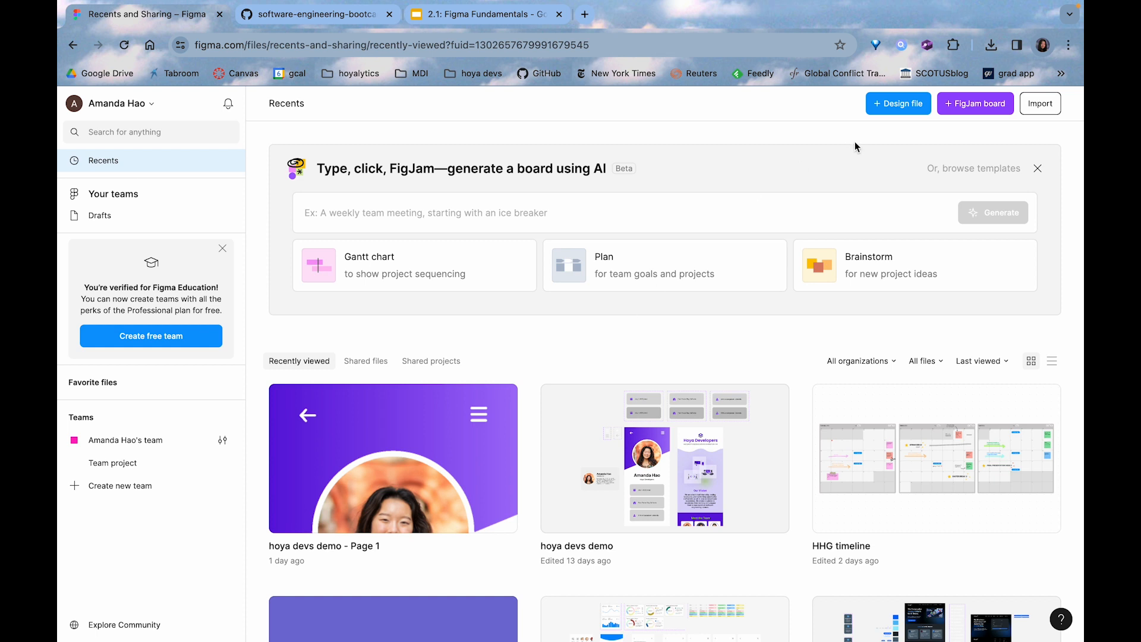
click(886, 105)
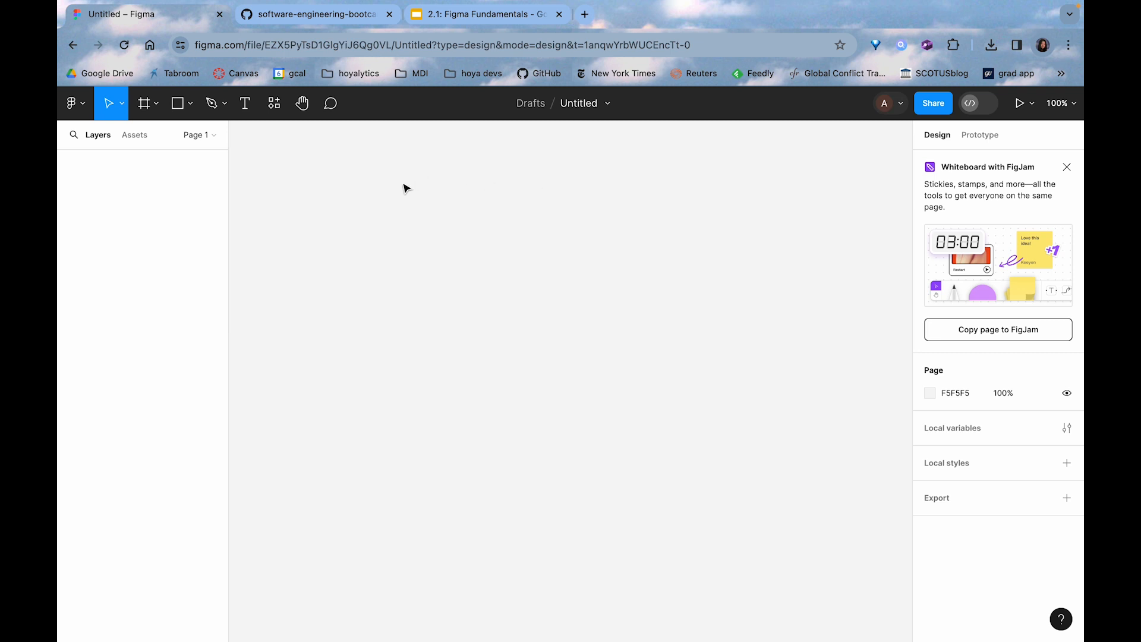
click(75, 104)
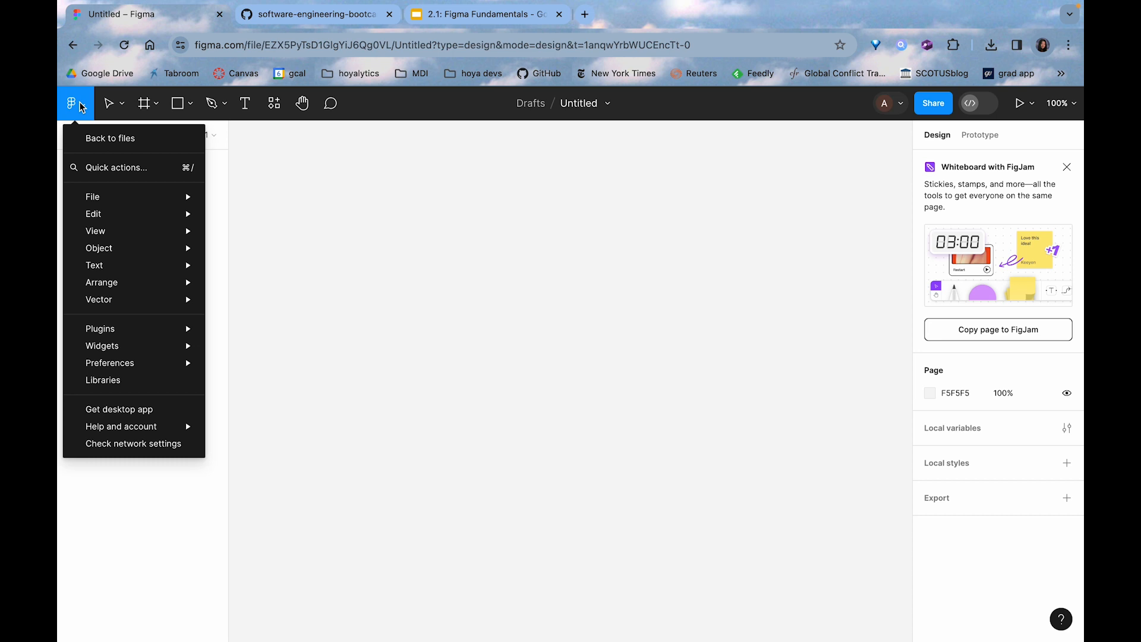
click(82, 107)
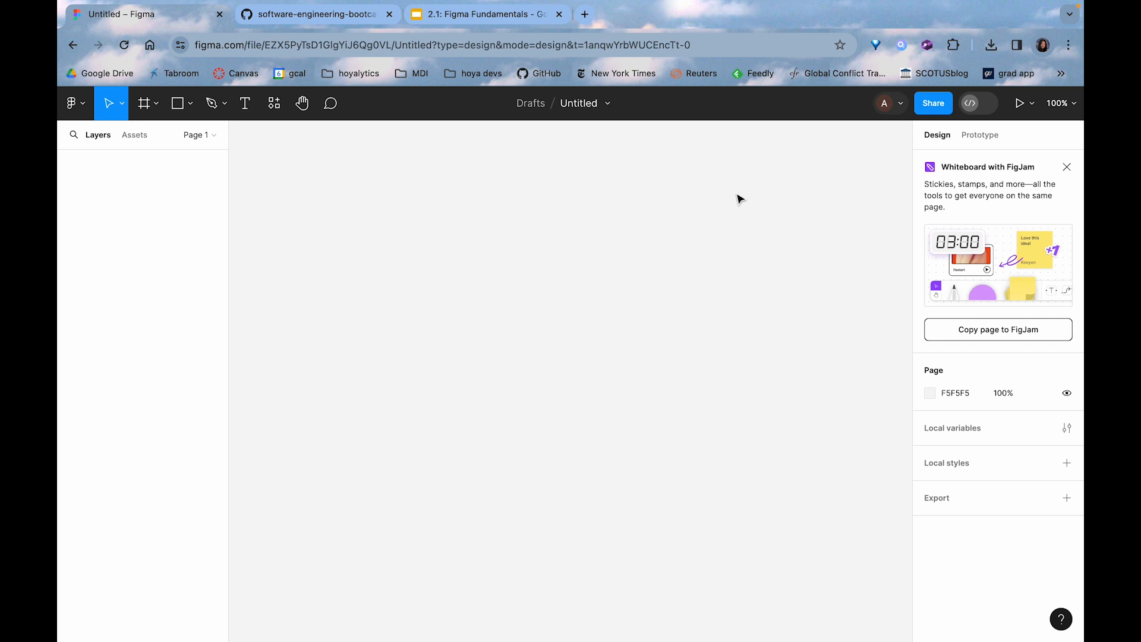
Add a phone frame using the iPhone 13 & 14 preset, 390 × 844
click(152, 112)
click(142, 139)
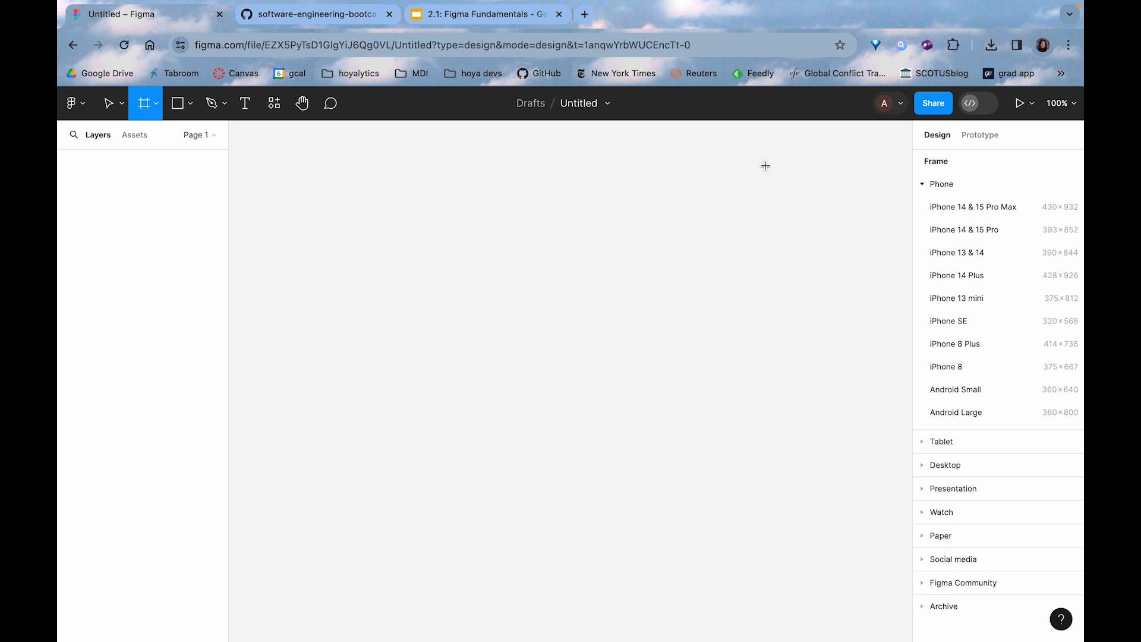
click(988, 255)
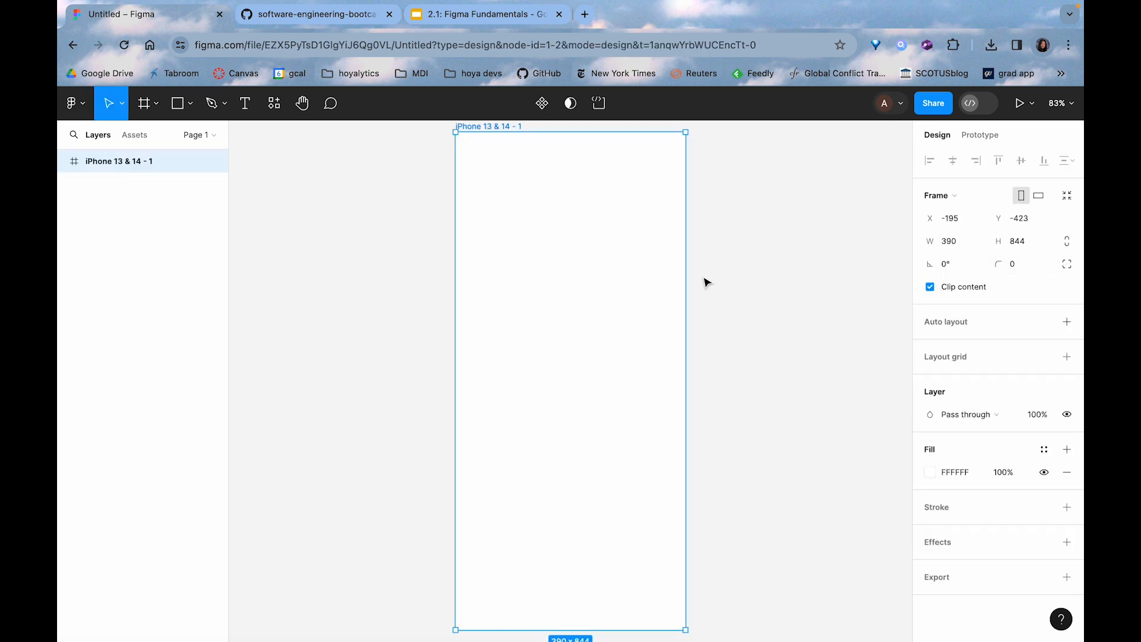
scroll(704, 282, down, 1)
scroll(704, 282, up, 1)
scroll(704, 282, right, 1)
scroll(704, 282, down, 1)
scroll(705, 283, left, 1)
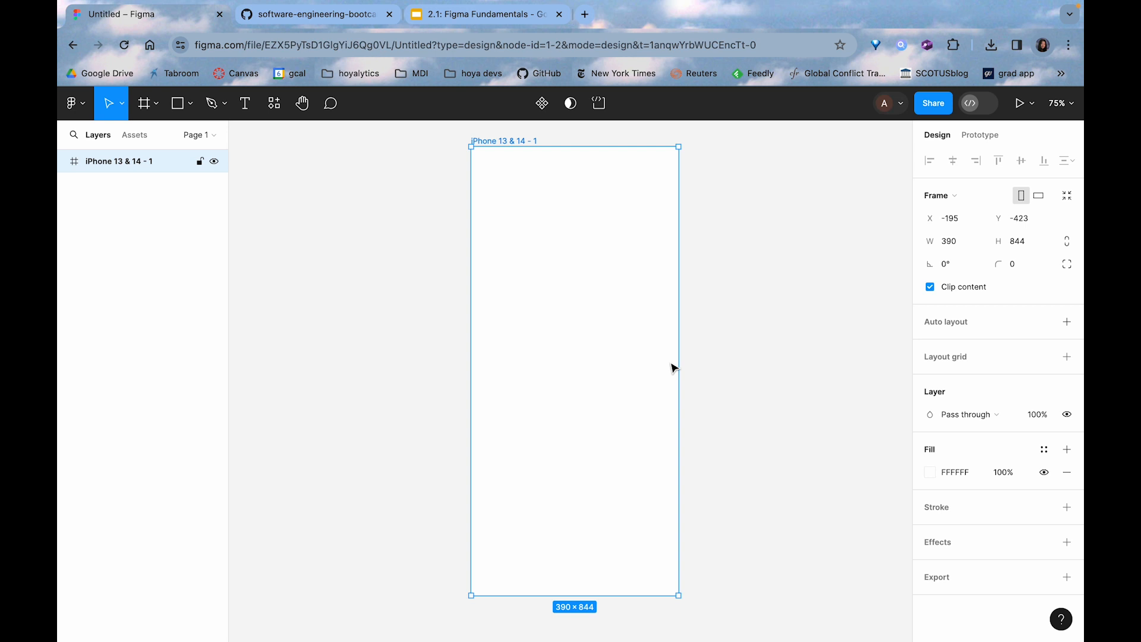
Draw a rectangle, align it with the phone frame's top-left corner, and resize it to about 390 × 302 to span the frame's width
click(191, 108)
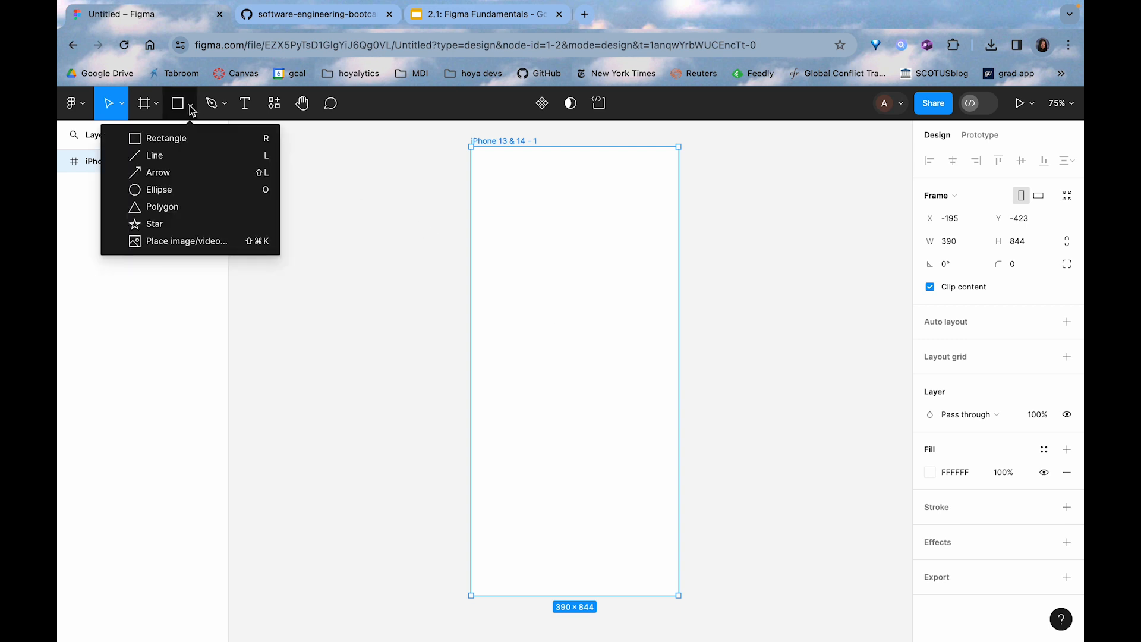
click(188, 139)
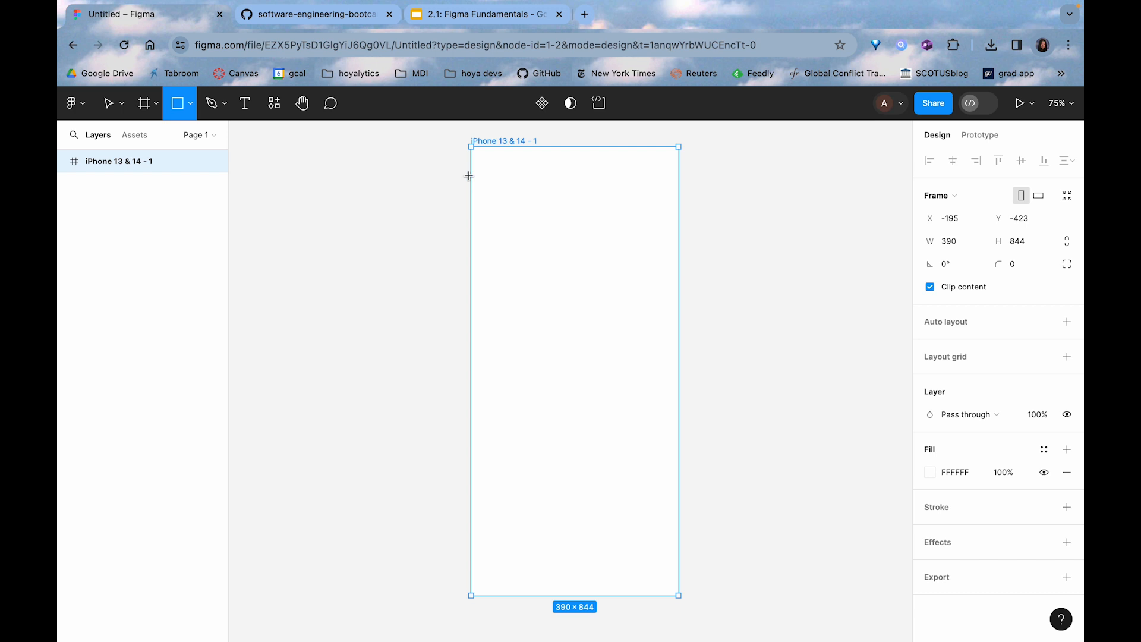
drag(455, 139, 677, 354)
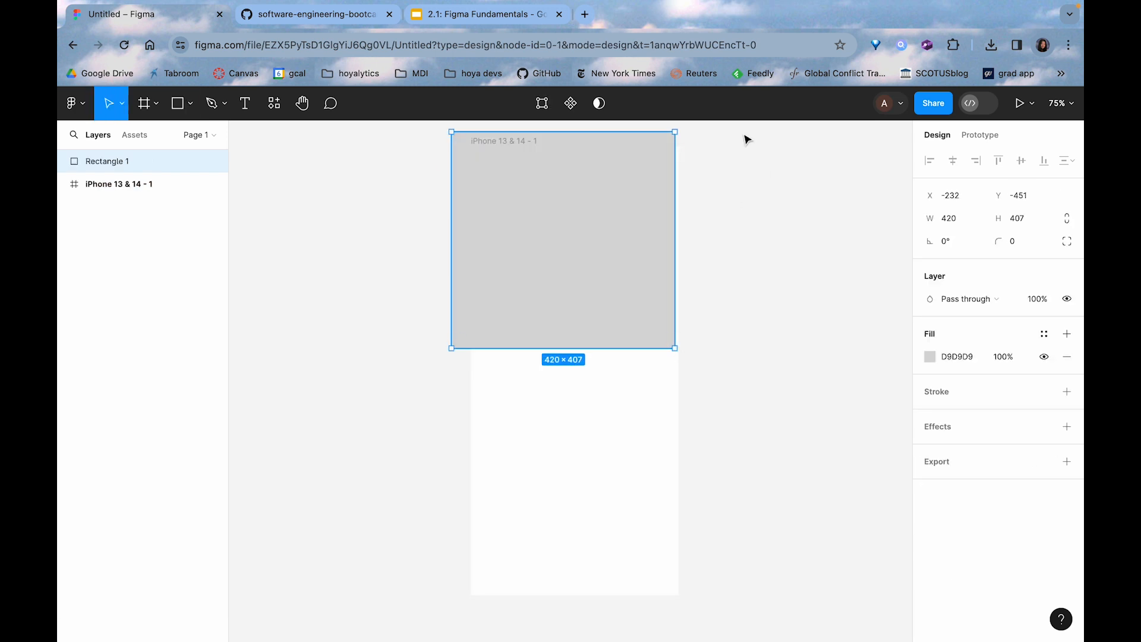
mouse_move(547, 208)
mouse_down()
mouse_move(574, 231)
mouse_move(565, 221)
mouse_up()
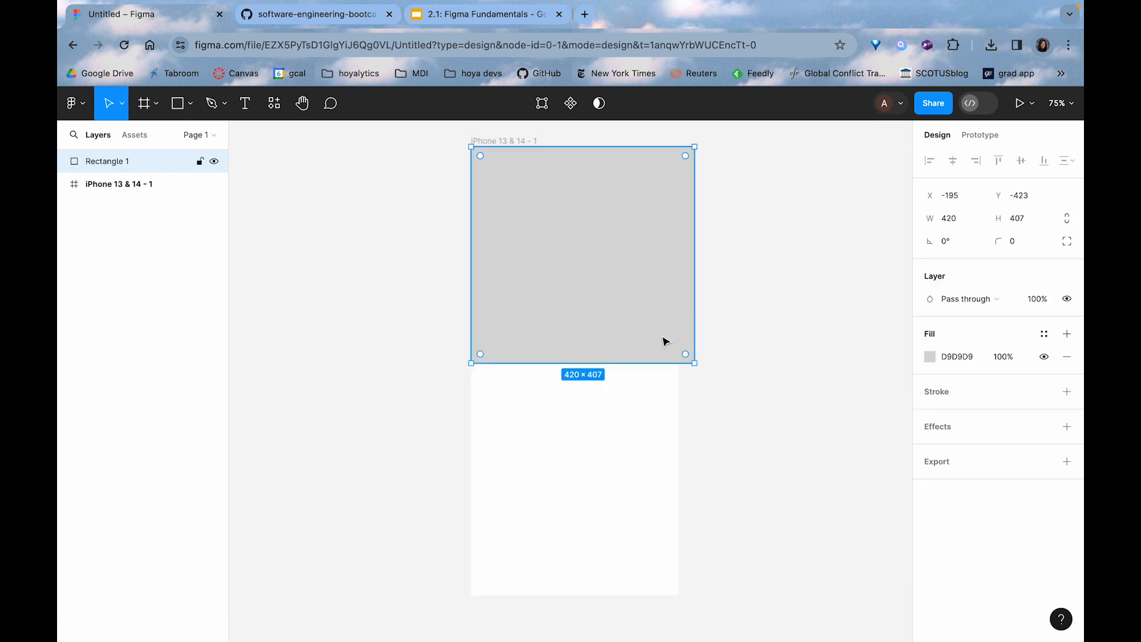
drag(693, 363, 679, 307)
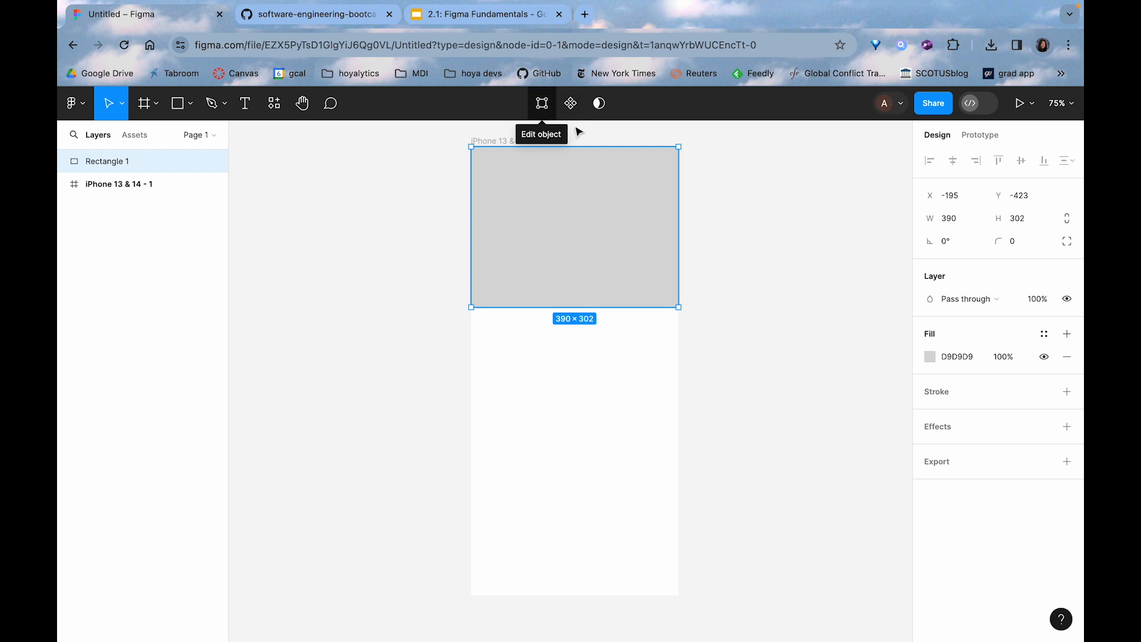
Try slanting the rectangle's lower edge by raising its lower-right vertex to about Y -238.5, and undo the edit
click(702, 181)
click(666, 180)
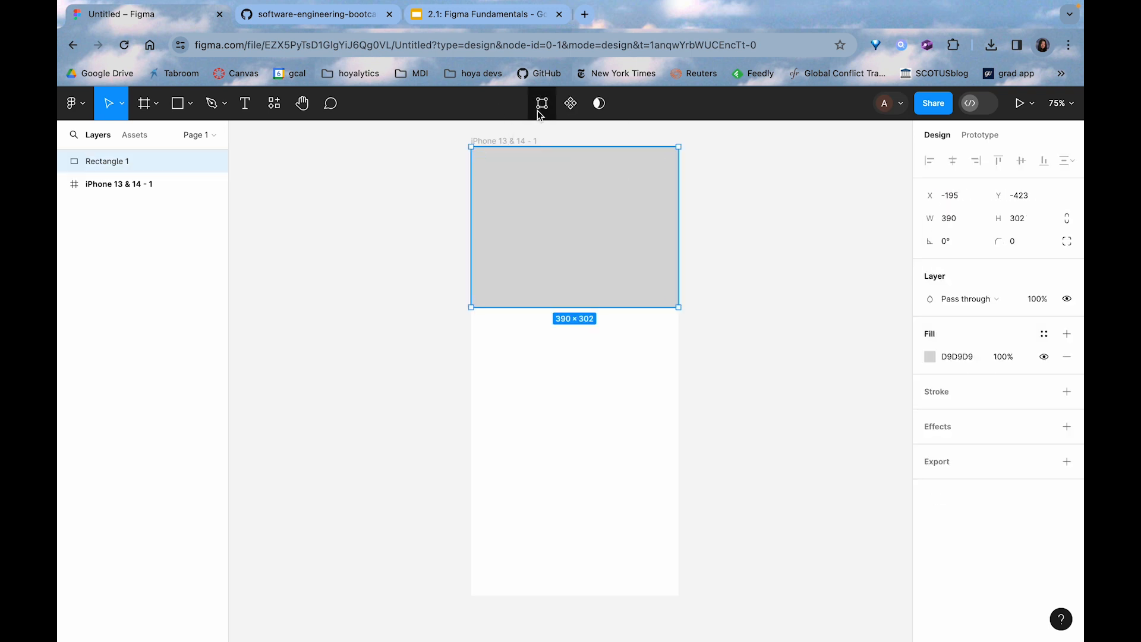
click(541, 105)
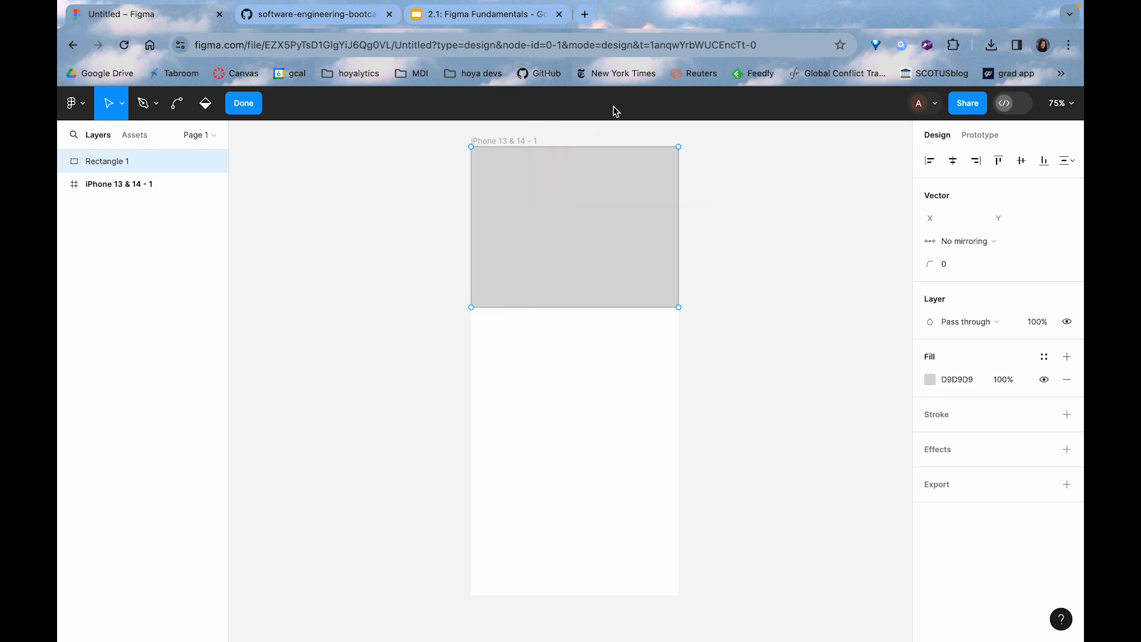
click(678, 308)
drag(680, 315, 681, 248)
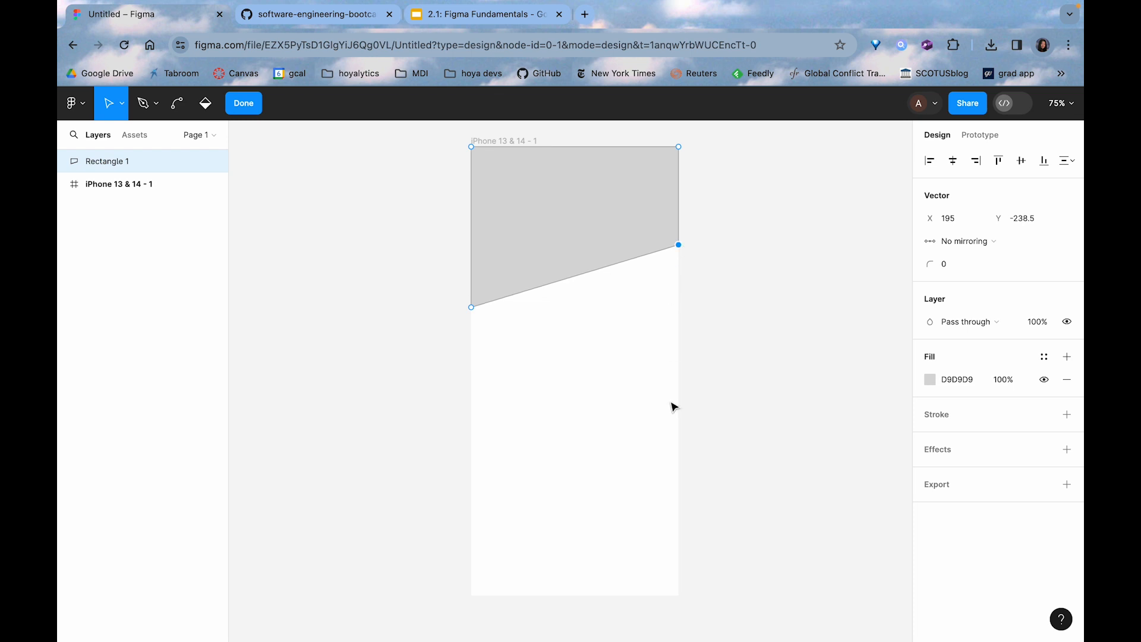
click(252, 113)
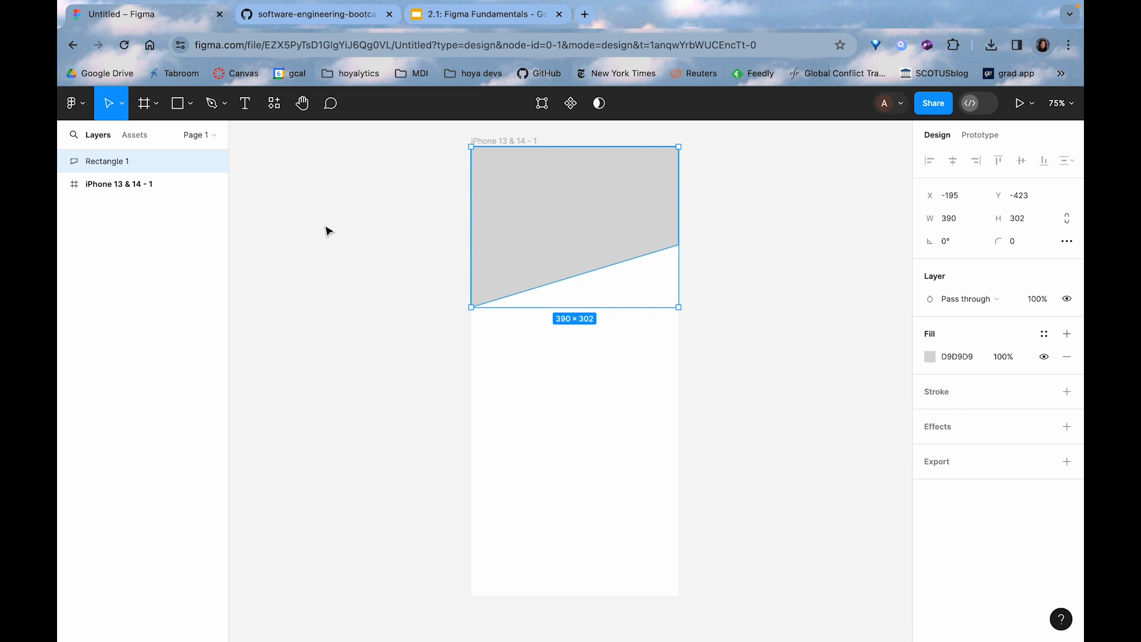
key(ctrl+z)
key(ctrl+z)
key(ctrl+z)
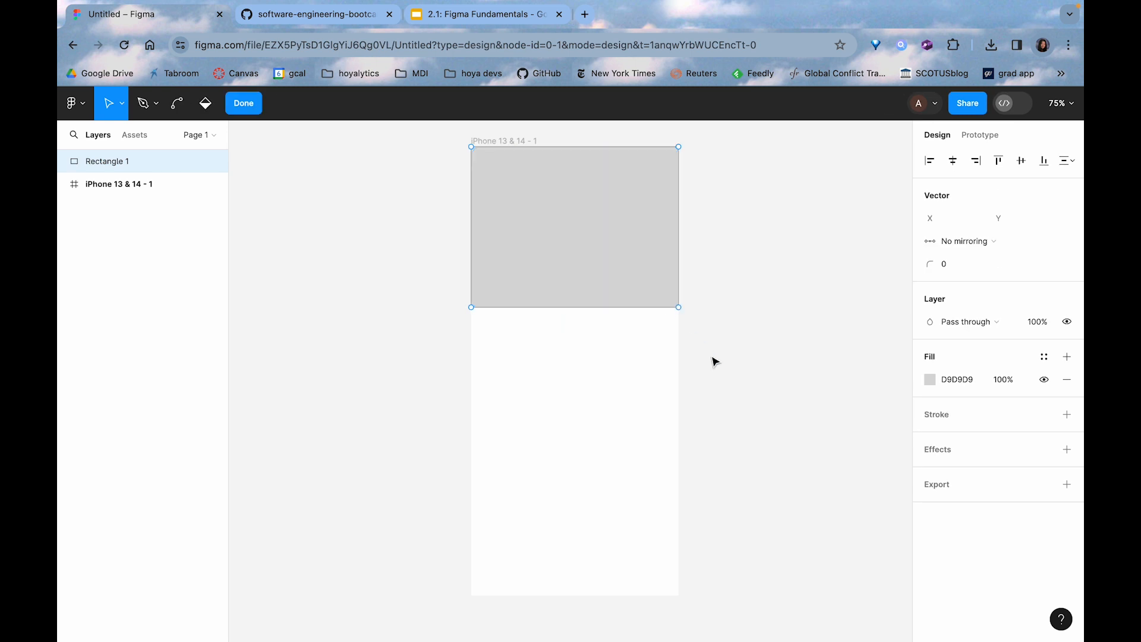
Edit the rectangle's shape, raising its lower-right vertex straight up to about Y -230.5 for a slanted lower edge
click(722, 277)
click(647, 211)
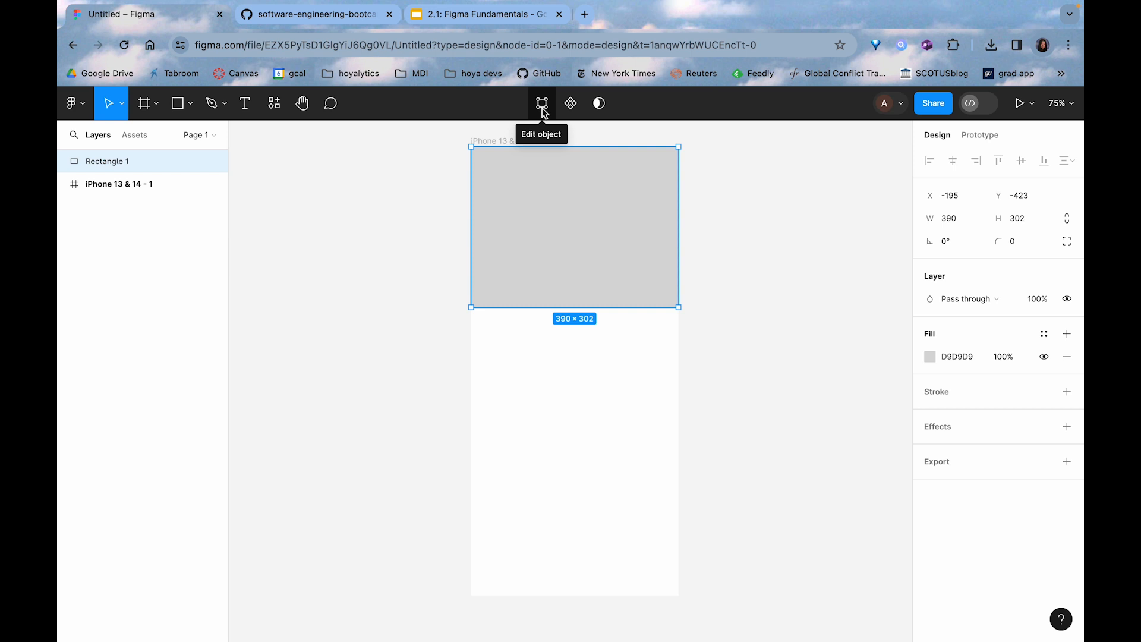
click(542, 104)
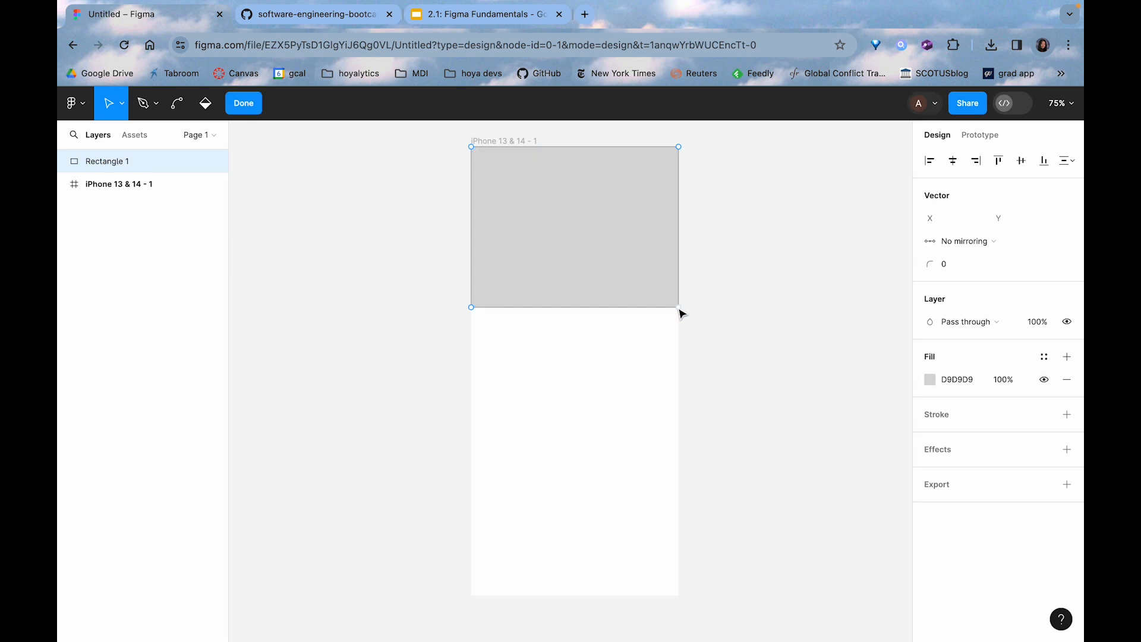
drag(678, 308, 690, 250)
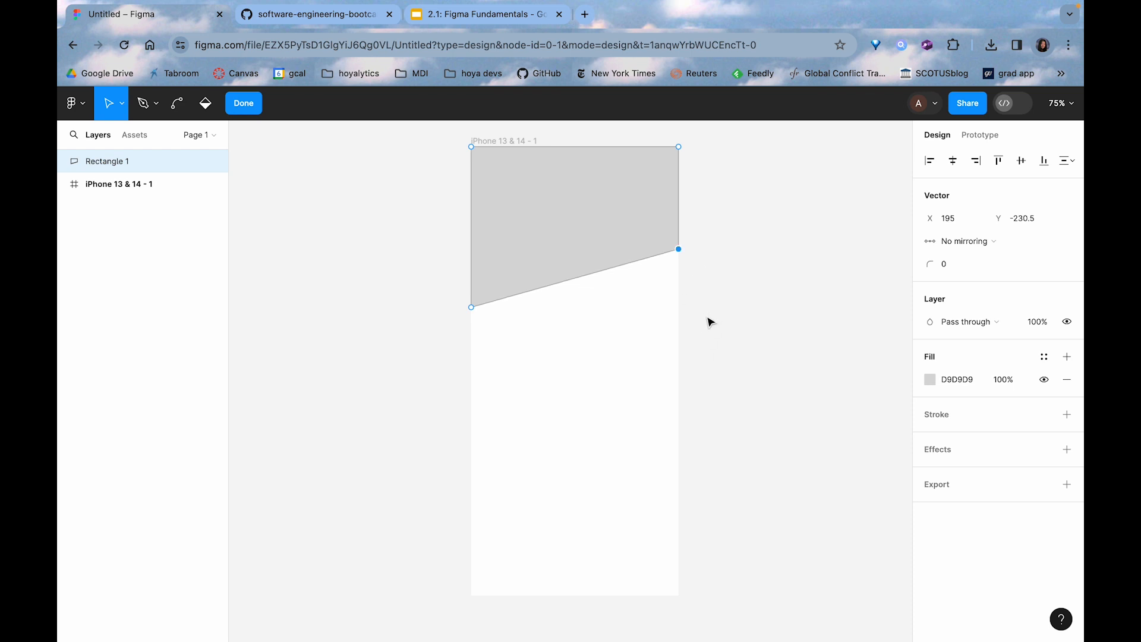
click(241, 105)
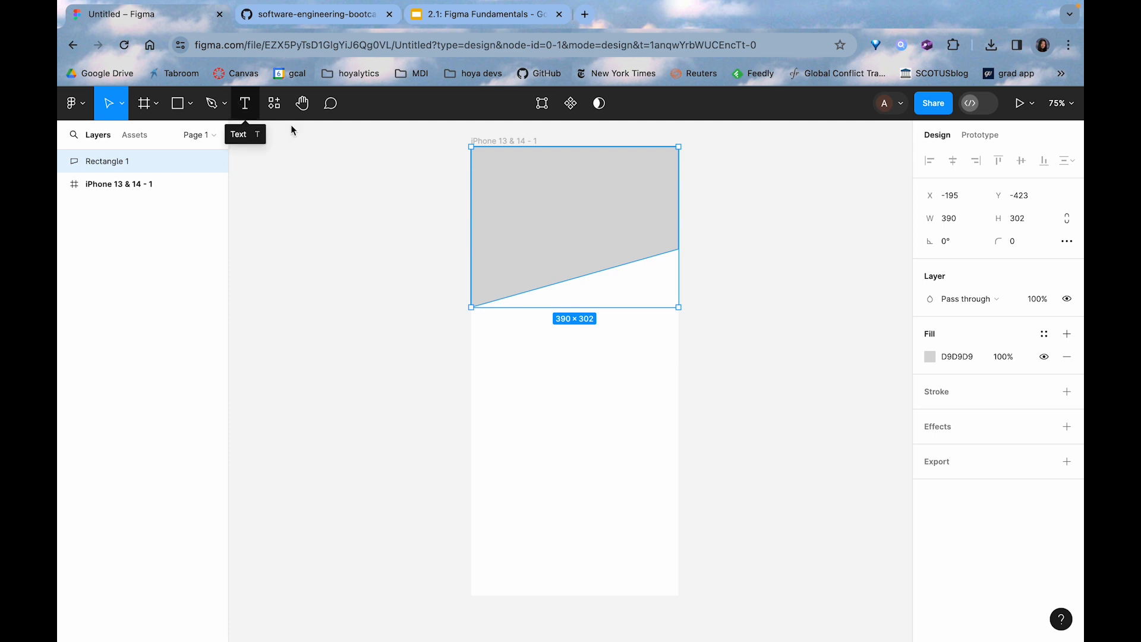
click(359, 273)
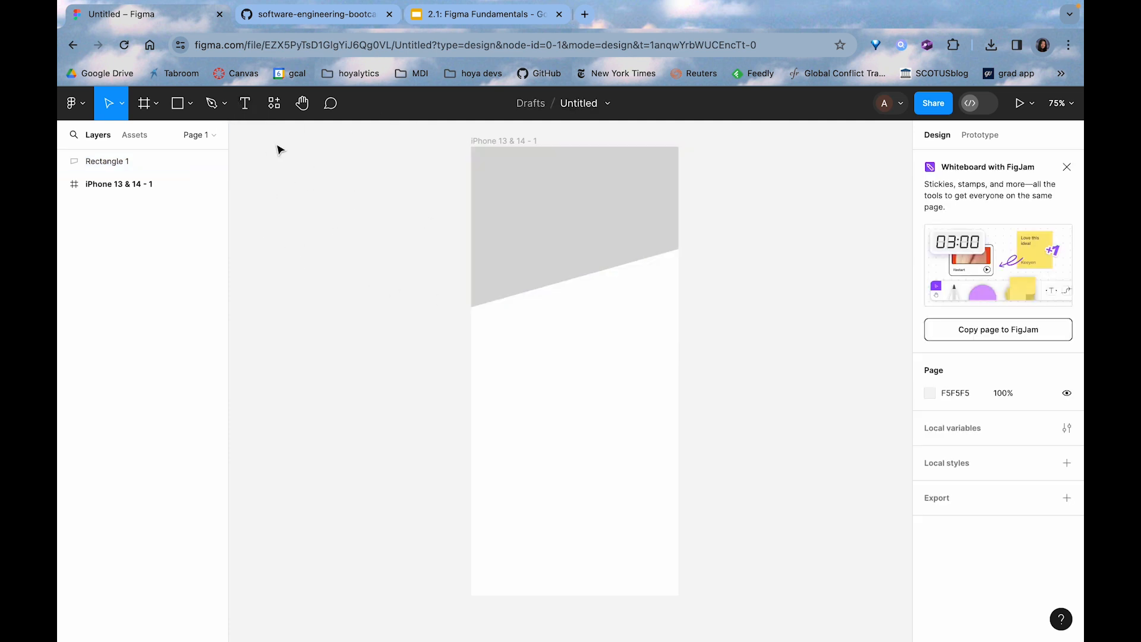
Try drawing a circle about 211 × 211 and placing it over the slanted edge, and undo it
click(208, 106)
click(190, 110)
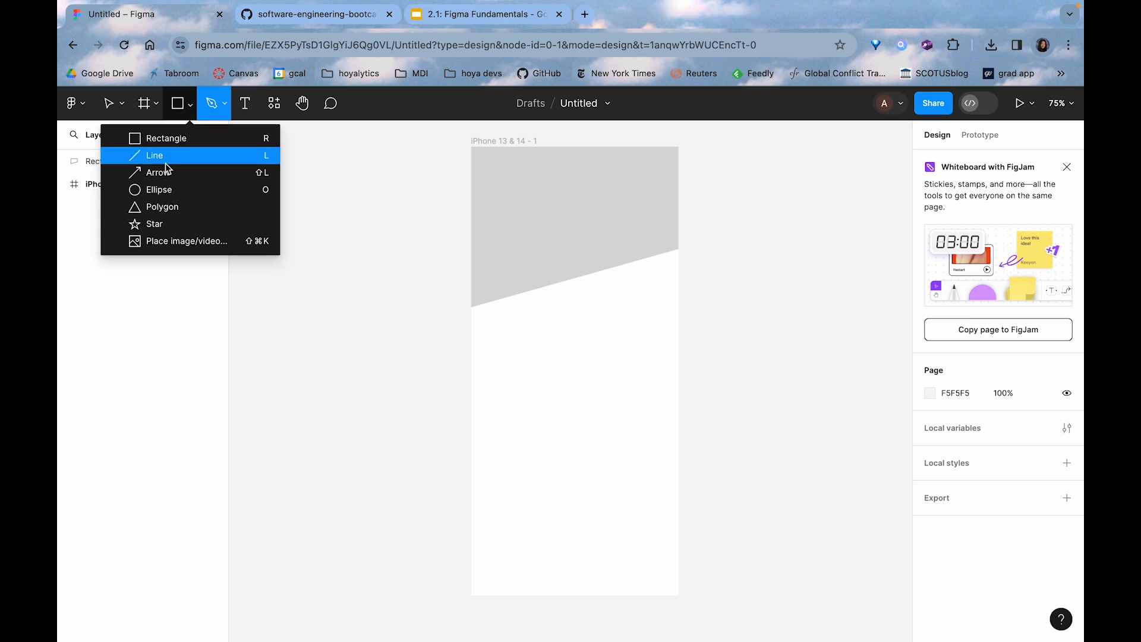
click(159, 189)
drag(554, 253, 647, 365)
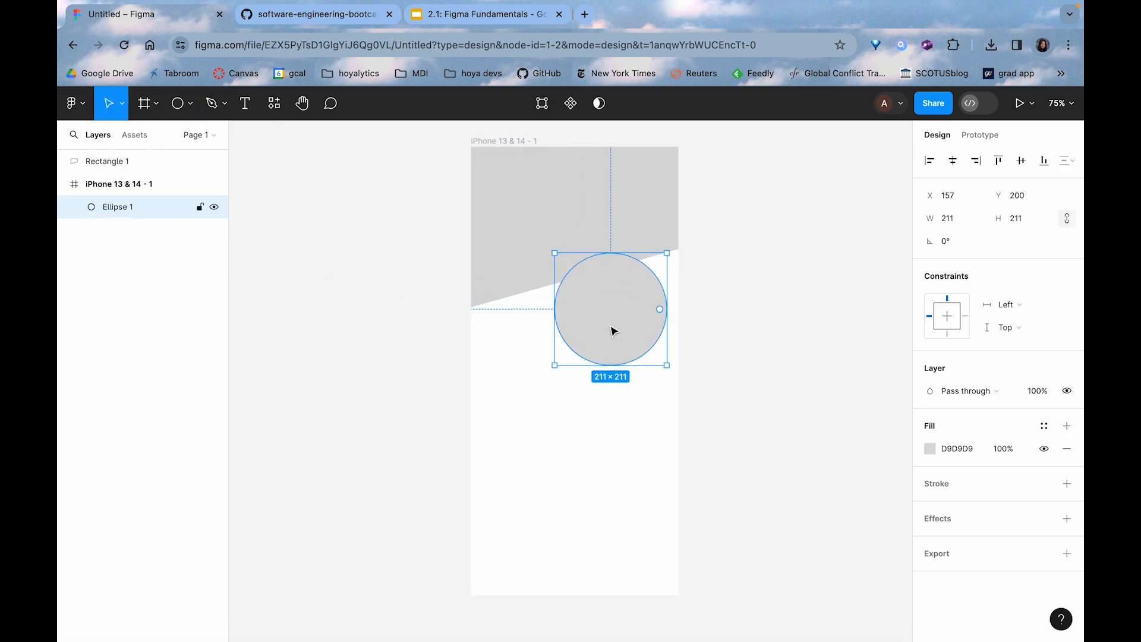
drag(611, 326, 579, 303)
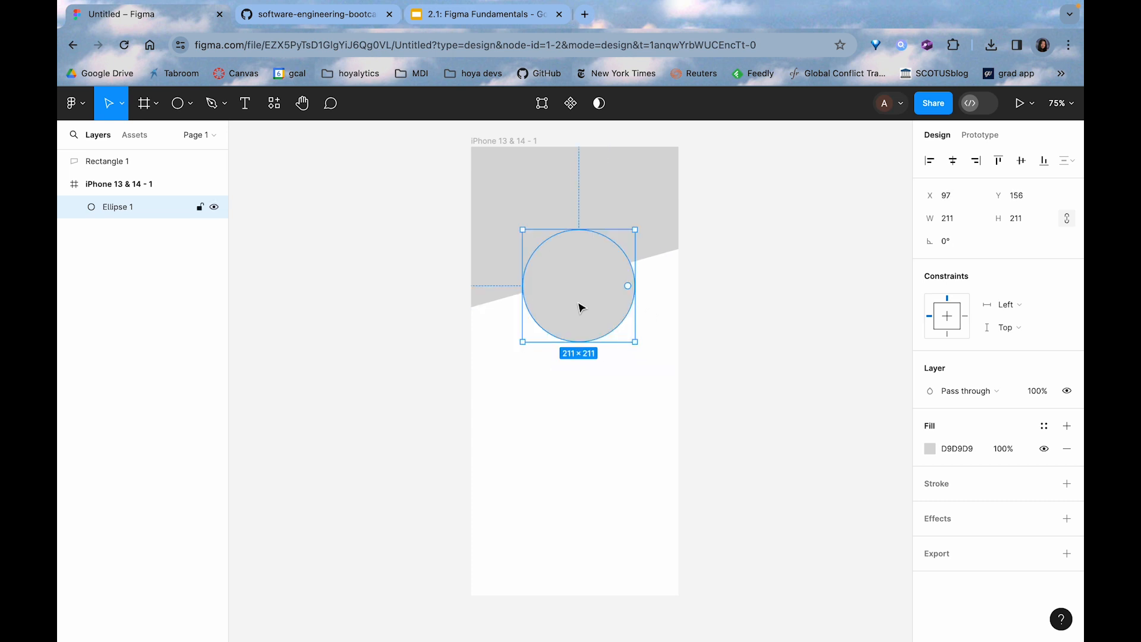
key(super+z)
key(super+z)
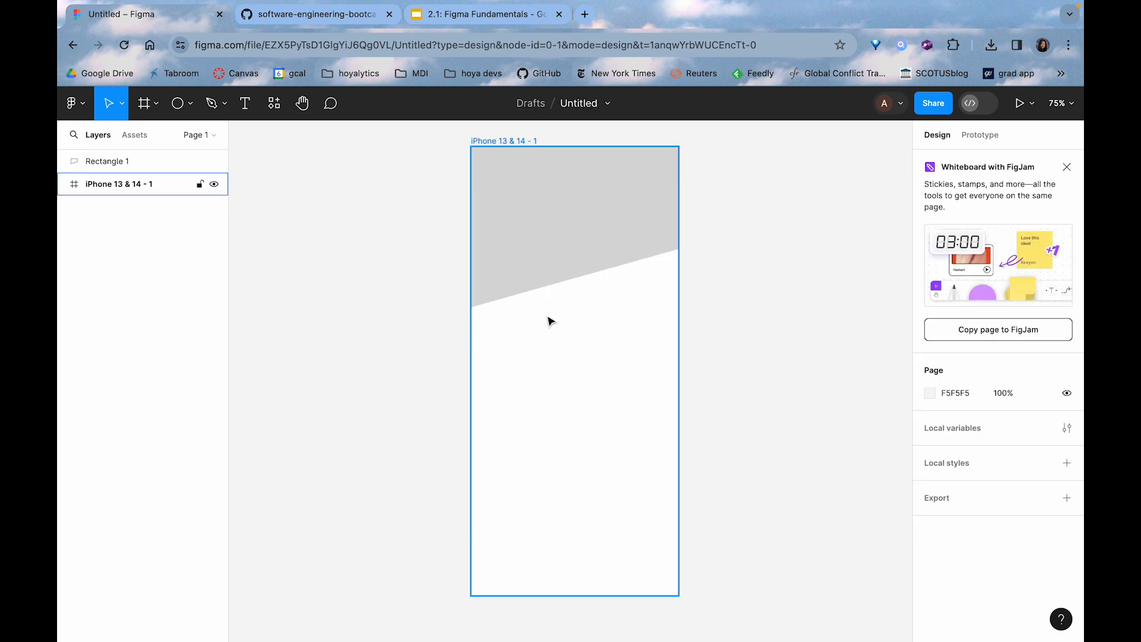
Draw a circle about 241 × 241 and center it horizontally in the phone frame over the slanted edge, at about Y 128
key(o)
drag(545, 314, 660, 447)
drag(606, 390, 571, 293)
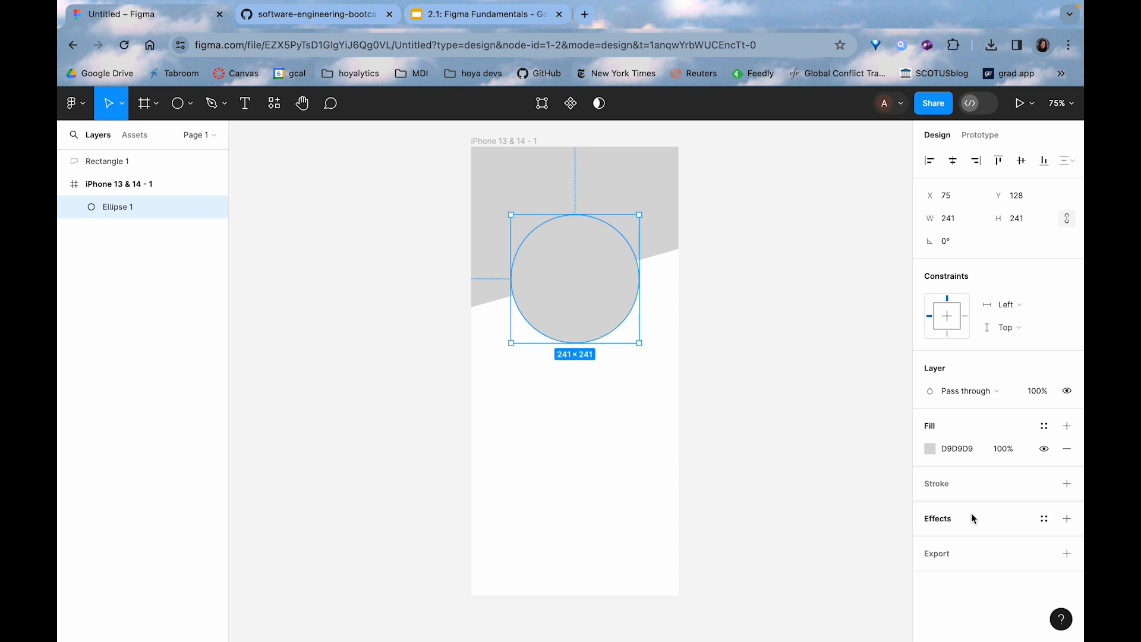
Change the circle's fill to a darker gray, 8C8C8C
click(931, 455)
text(8C8C8C)
key(Return)
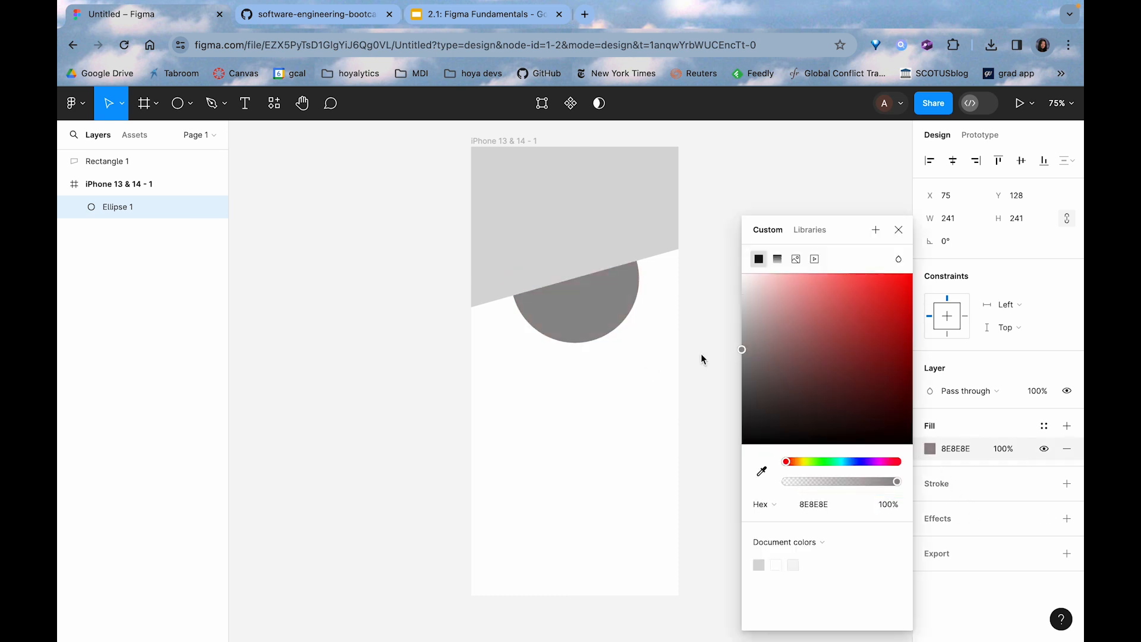
Move the slanted rectangle's layer into the iPhone 13 & 14 frame, beneath the circle in the layer order
mouse_move(124, 170)
mouse_down()
mouse_move(135, 193)
mouse_move(135, 181)
mouse_up()
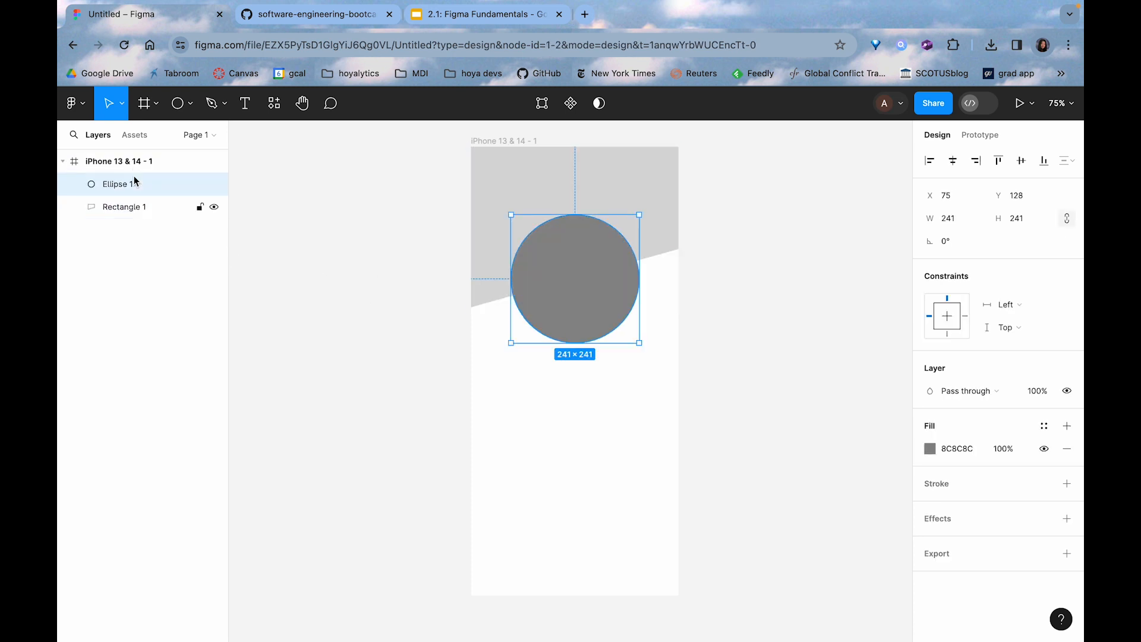
click(365, 320)
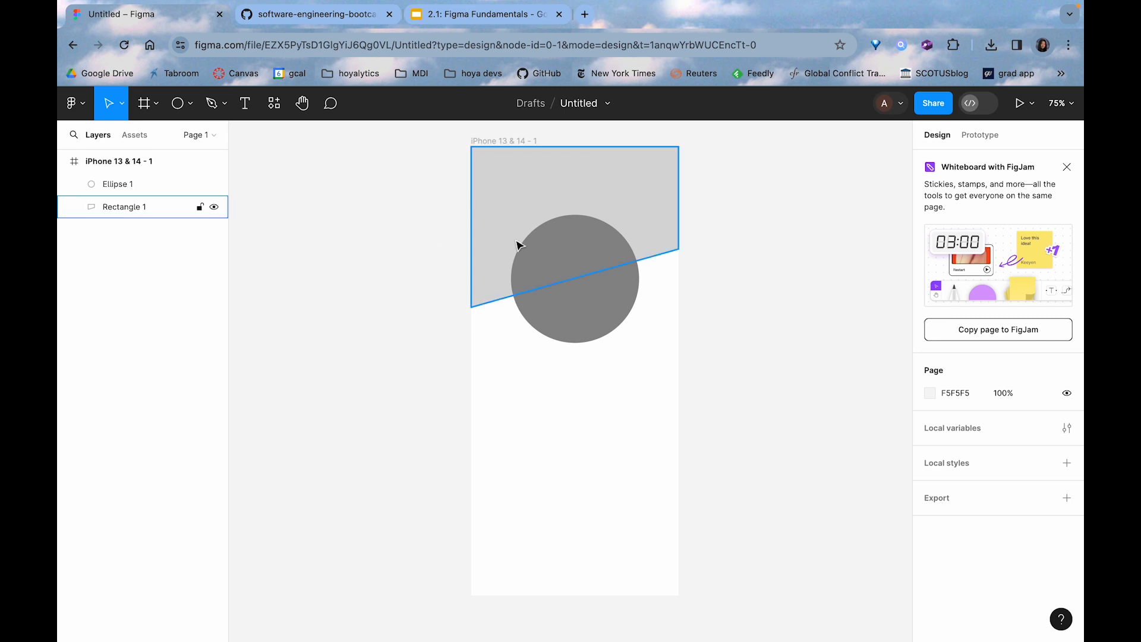
click(572, 277)
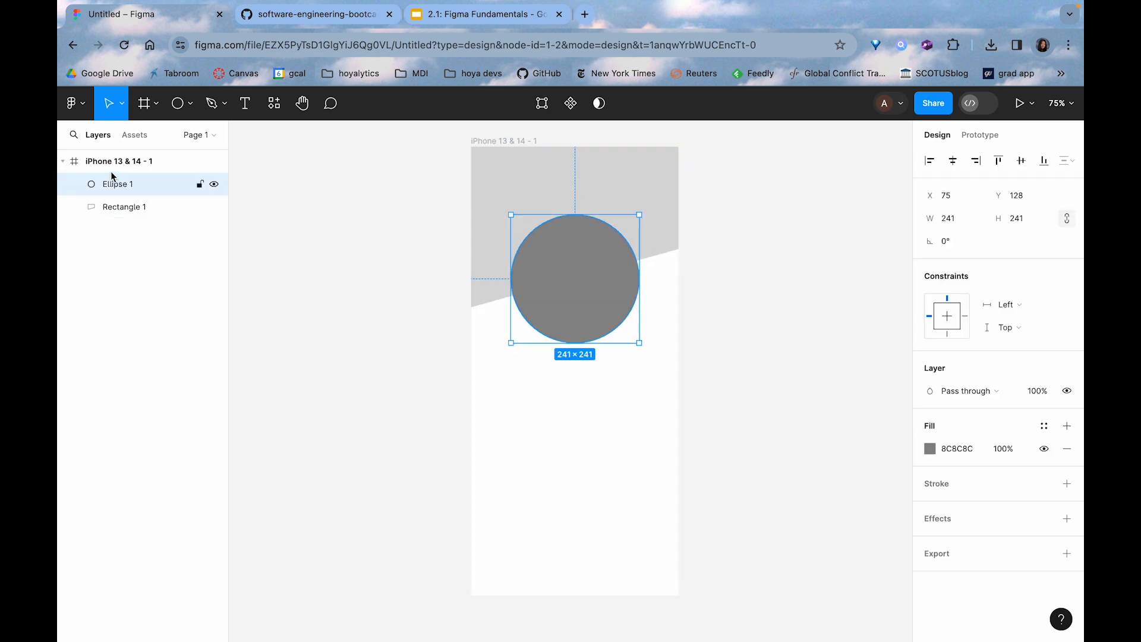
mouse_move(145, 204)
mouse_down()
mouse_move(131, 203)
mouse_move(132, 185)
mouse_up()
click(325, 351)
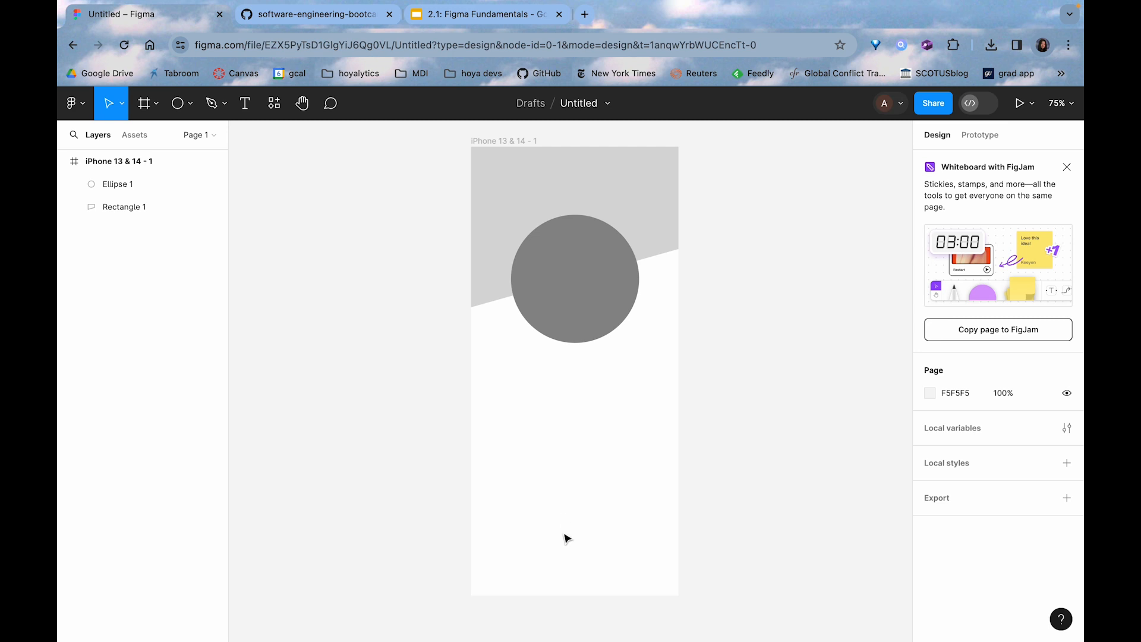
Draw a rectangle about 298 × 122 below the circle in the phone frame, at about X 53, Y 422
click(190, 104)
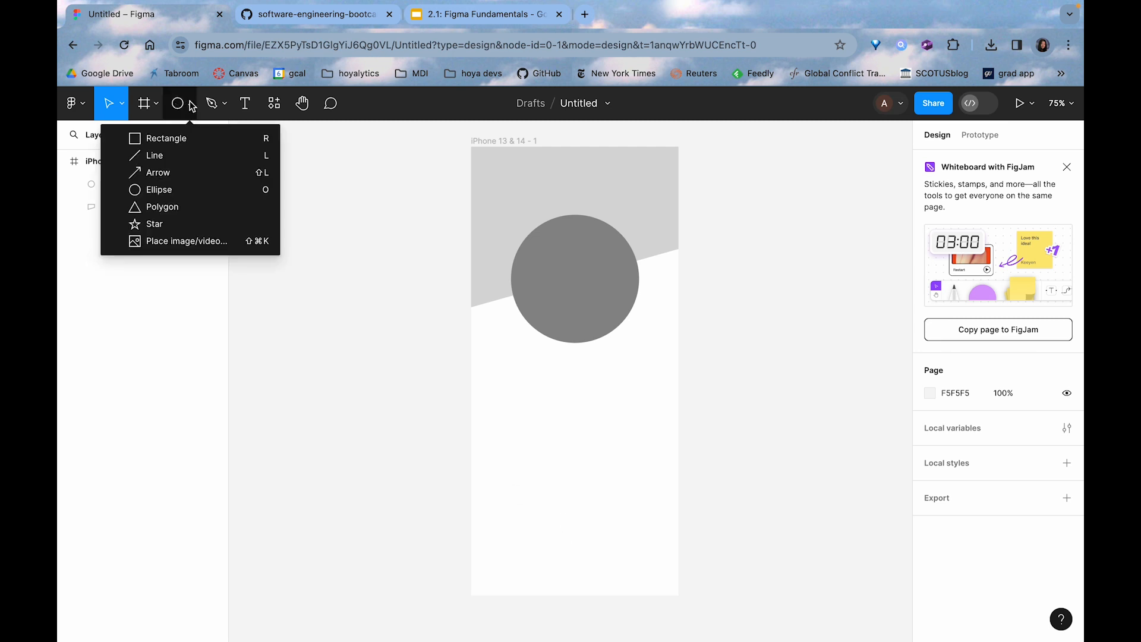
click(201, 136)
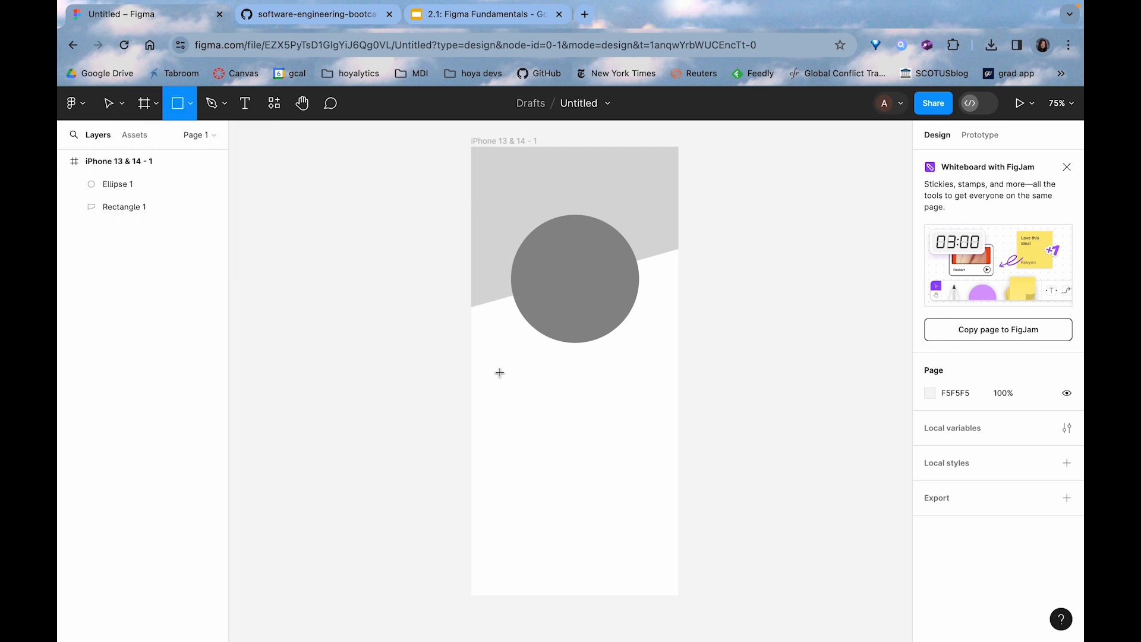
drag(500, 373, 658, 436)
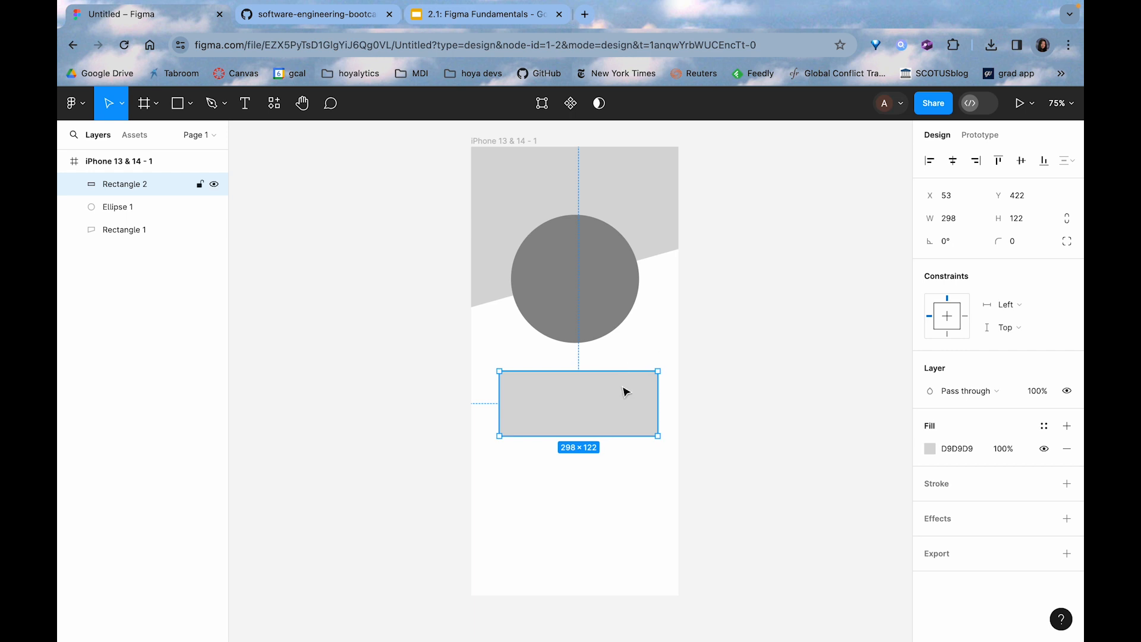
Move the card rectangle down to about Y 431 and center it horizontally in the phone frame
drag(616, 390, 603, 414)
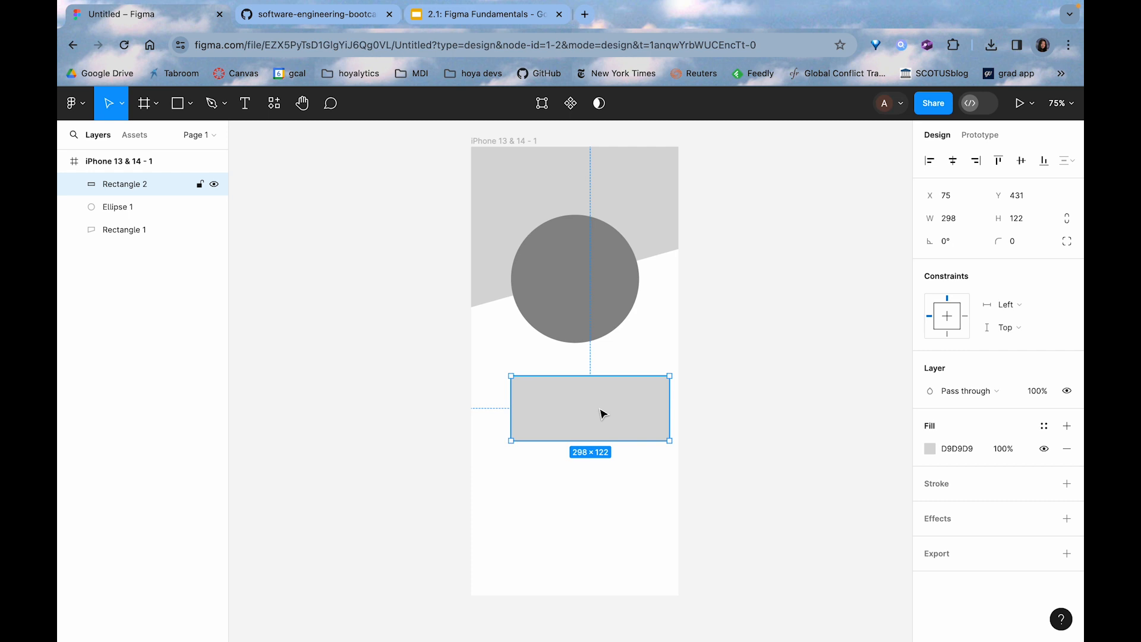
click(954, 161)
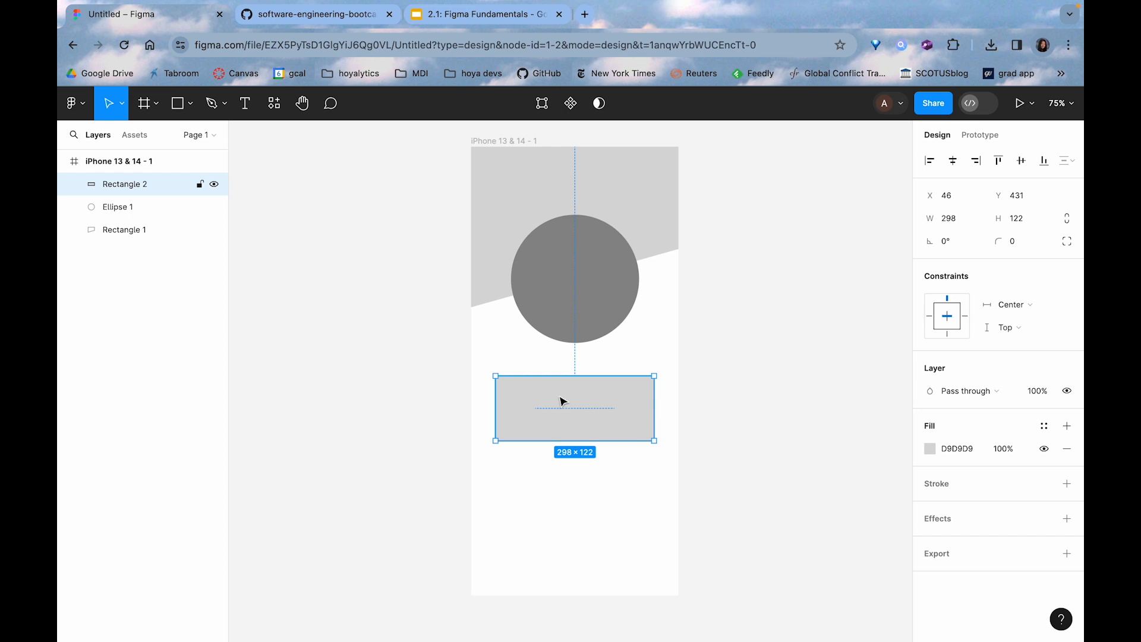
click(696, 428)
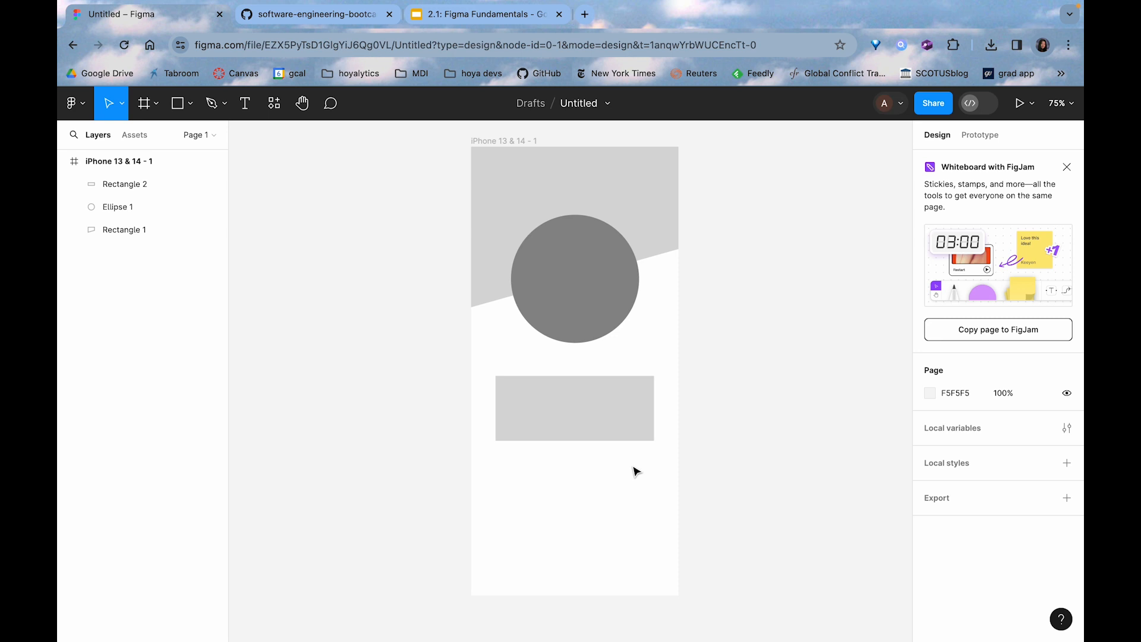
Round the corners of the card rectangle to a radius of 15
scroll(658, 383, up, 10)
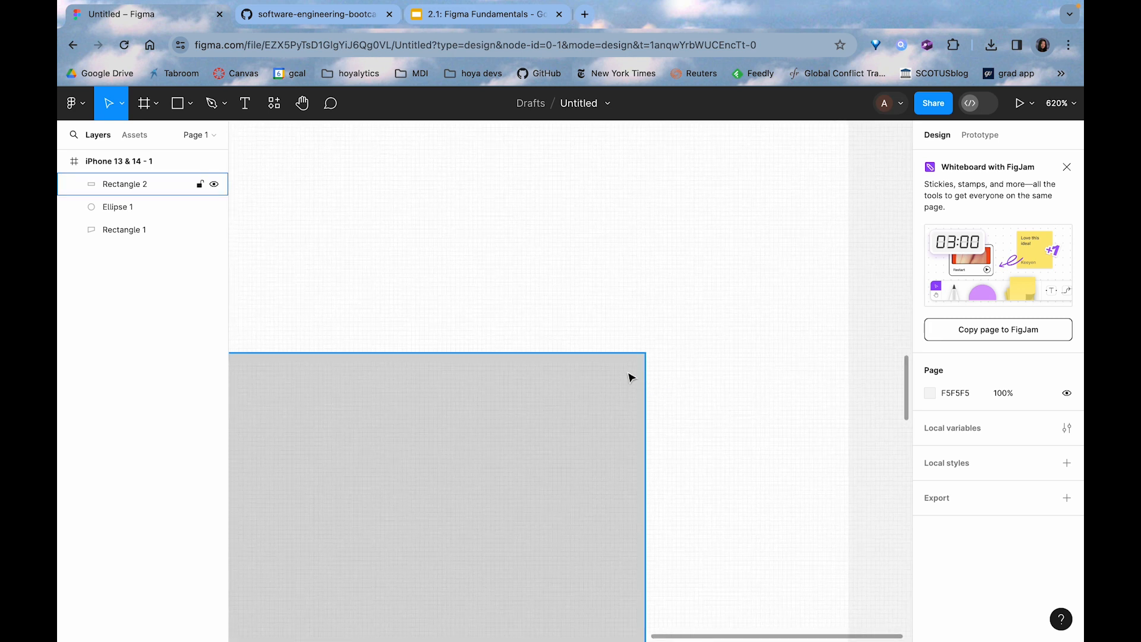
scroll(631, 378, down, 10)
click(590, 404)
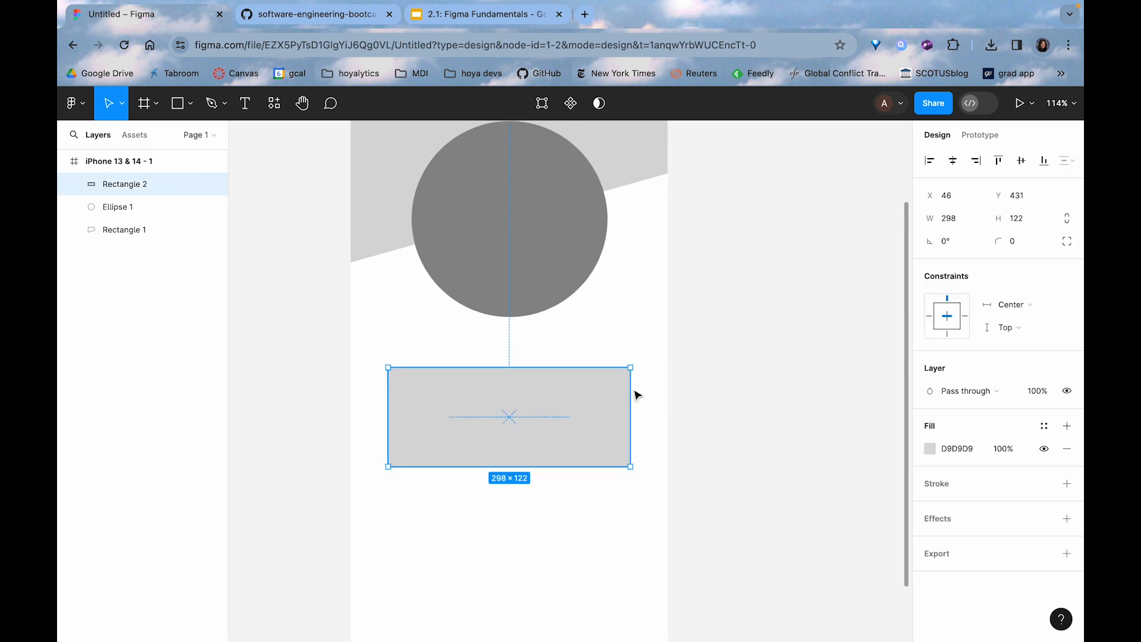
mouse_move(622, 378)
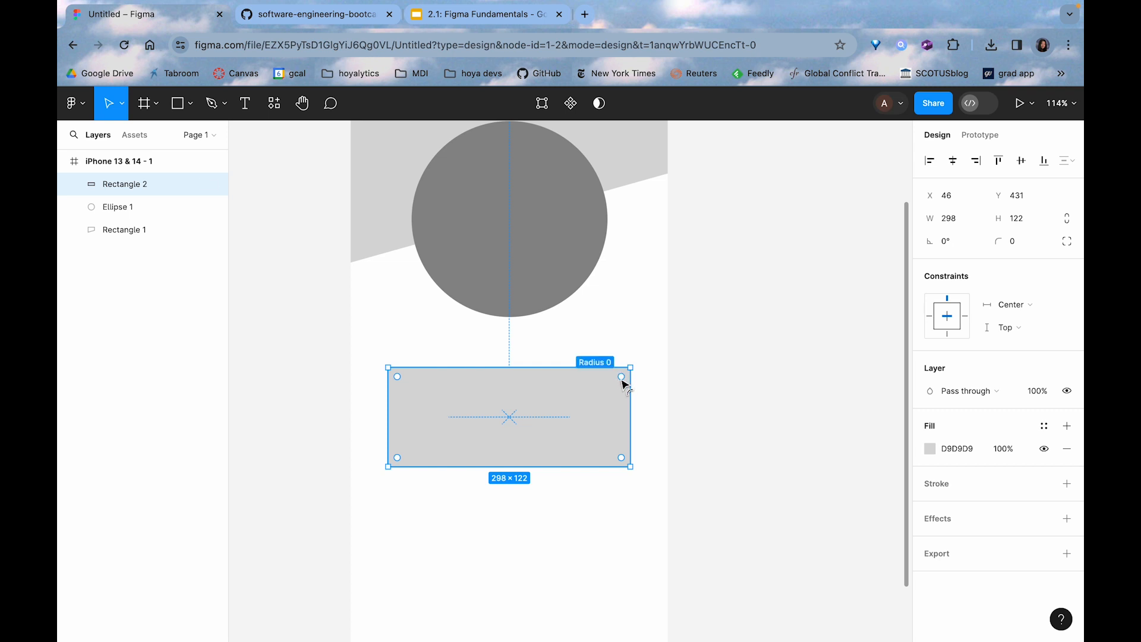
drag(621, 379, 615, 390)
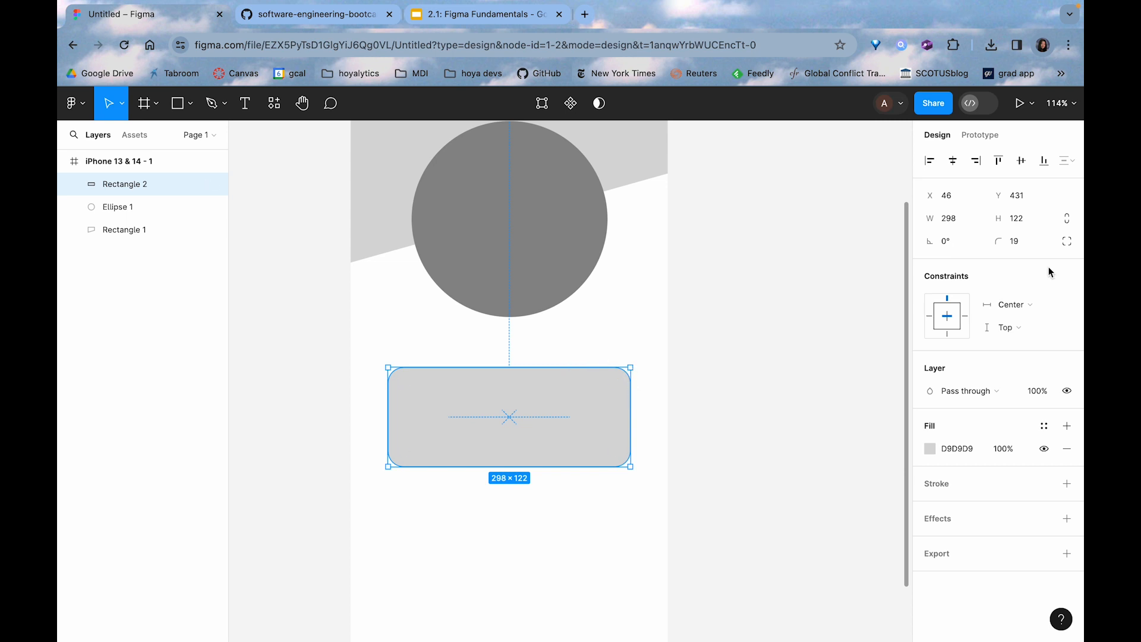
click(1016, 242)
text(1)
key(Return)
click(687, 399)
scroll(686, 399, down, 5)
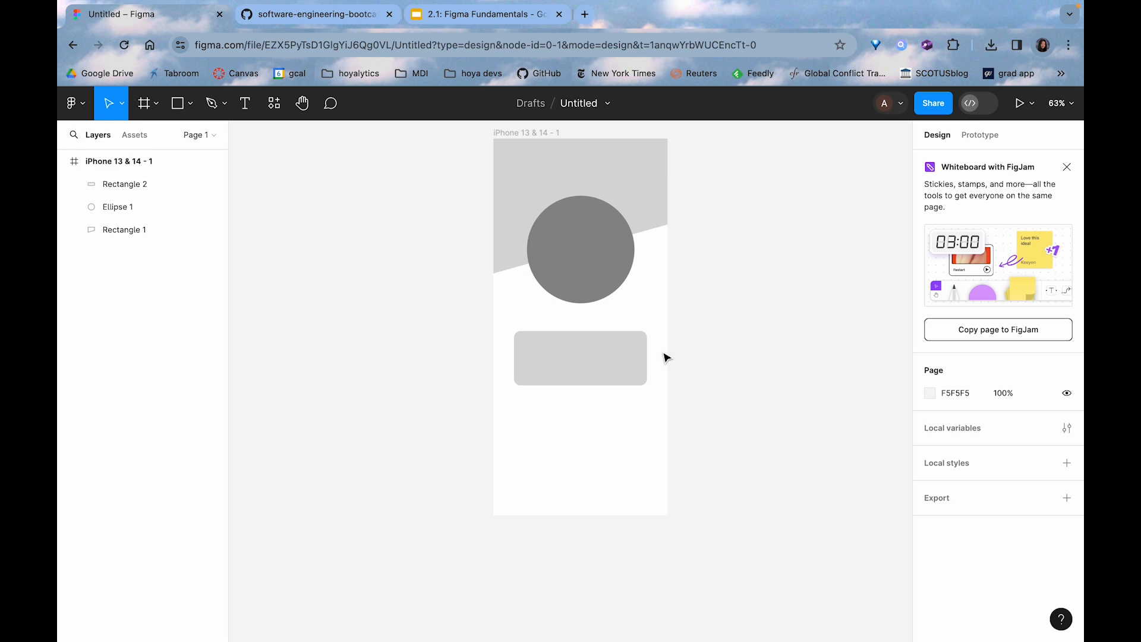
Reduce the card rectangle's height to about 102, keeping its upper edge in place
click(631, 366)
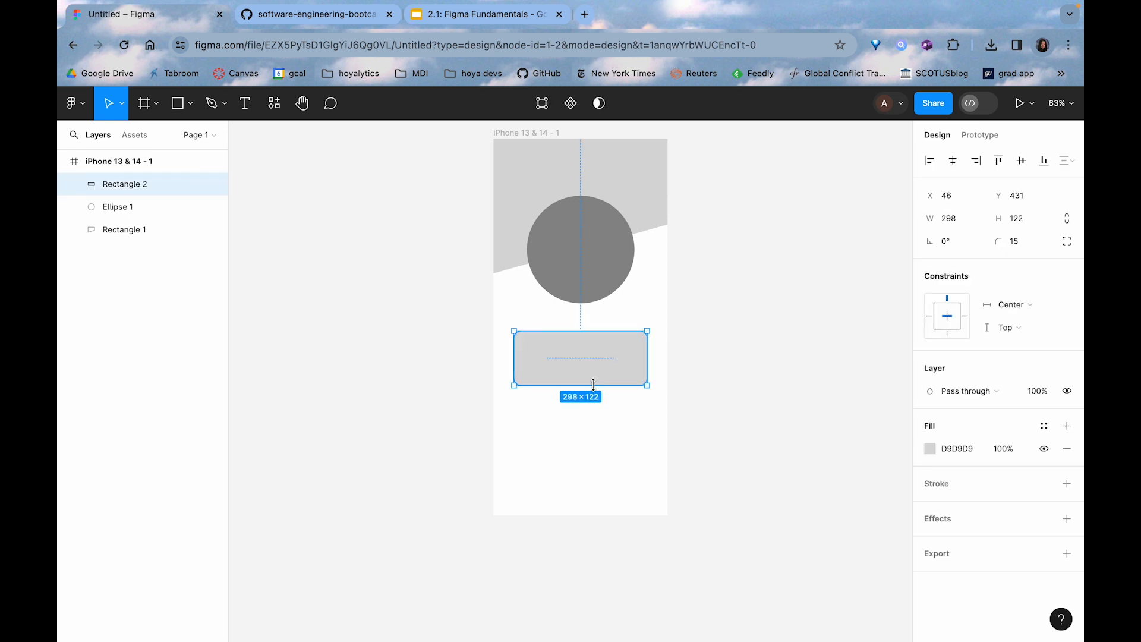
drag(598, 382, 595, 375)
click(619, 408)
scroll(620, 408, up, 2)
Duplicate the rounded card twice downward with equal spacing, placing the lowest copy at about Y 685
click(606, 355)
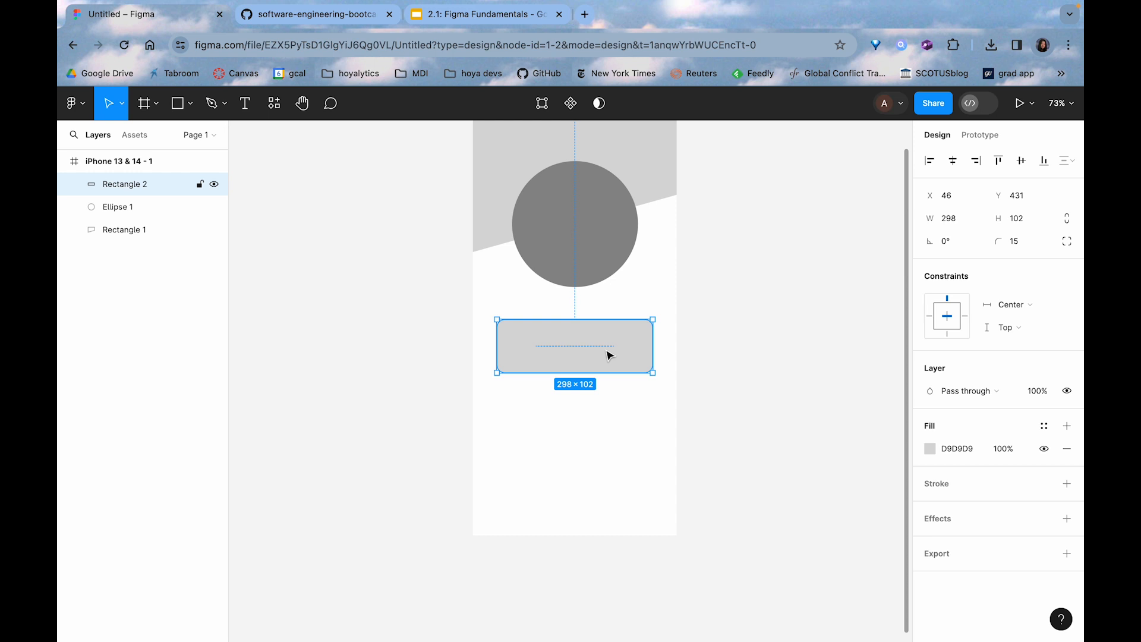
drag(619, 339, 613, 468)
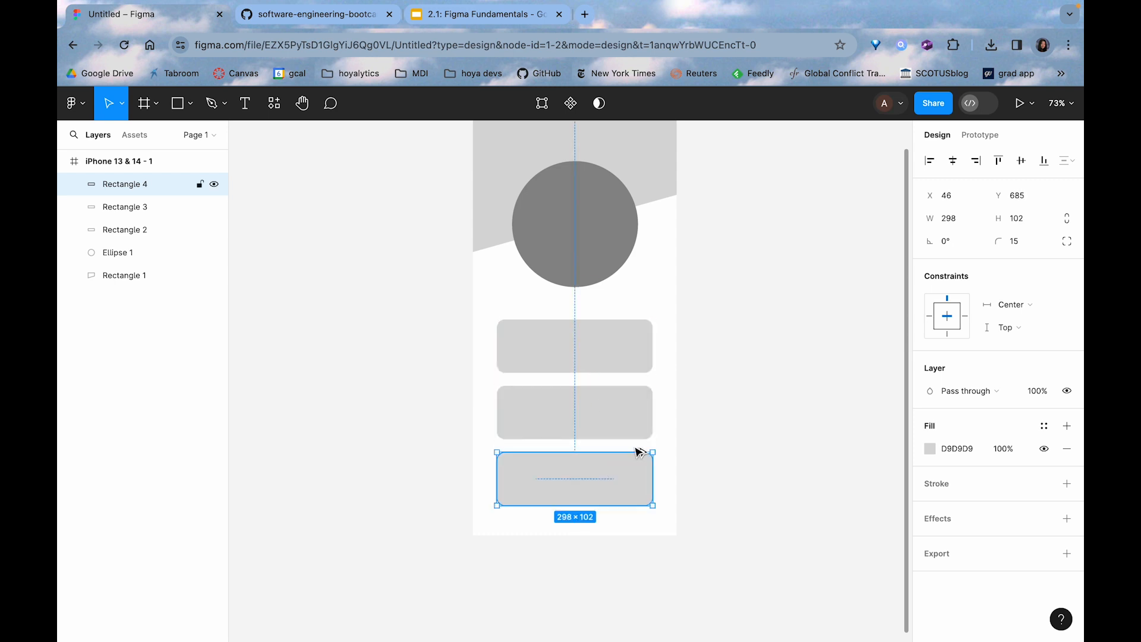
click(694, 378)
scroll(696, 378, up, 3)
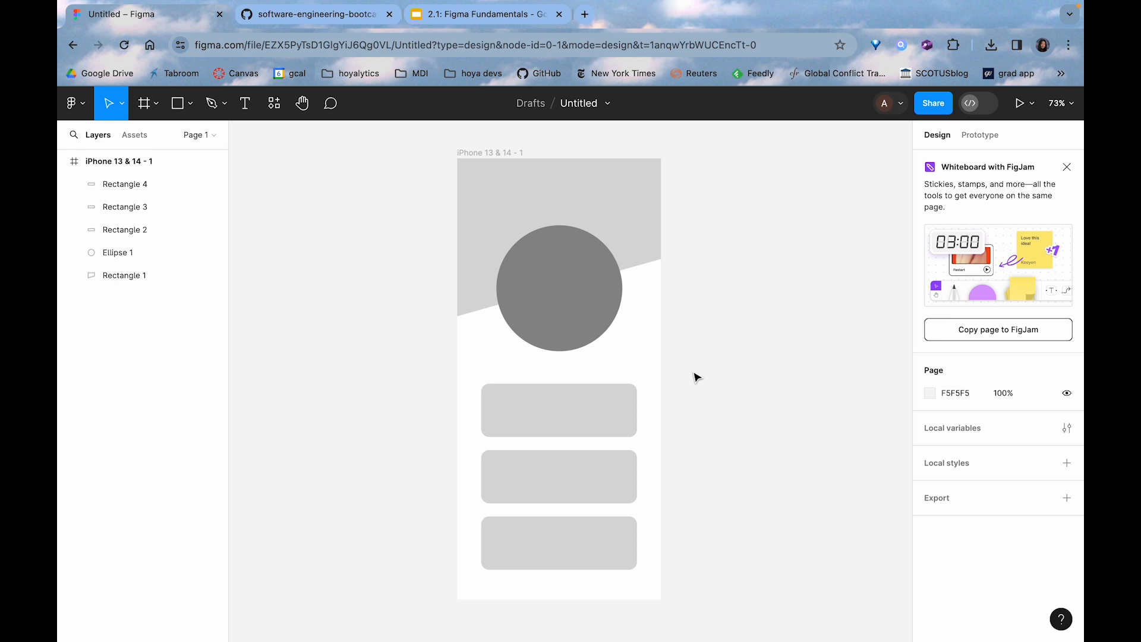
scroll(694, 377, down, 2)
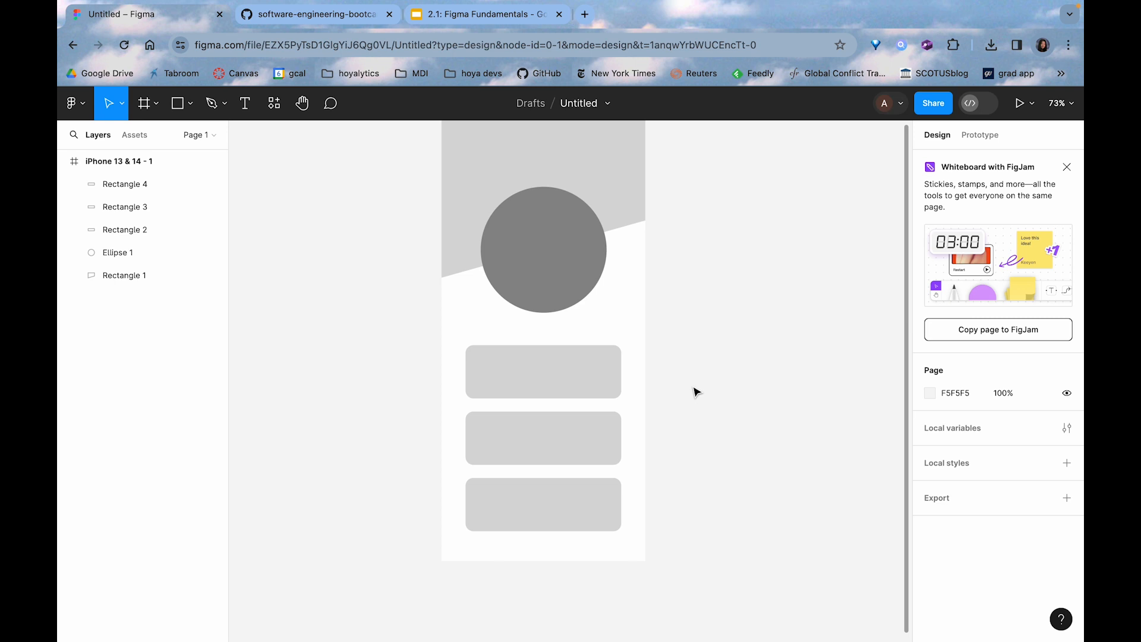
scroll(697, 393, up, 3)
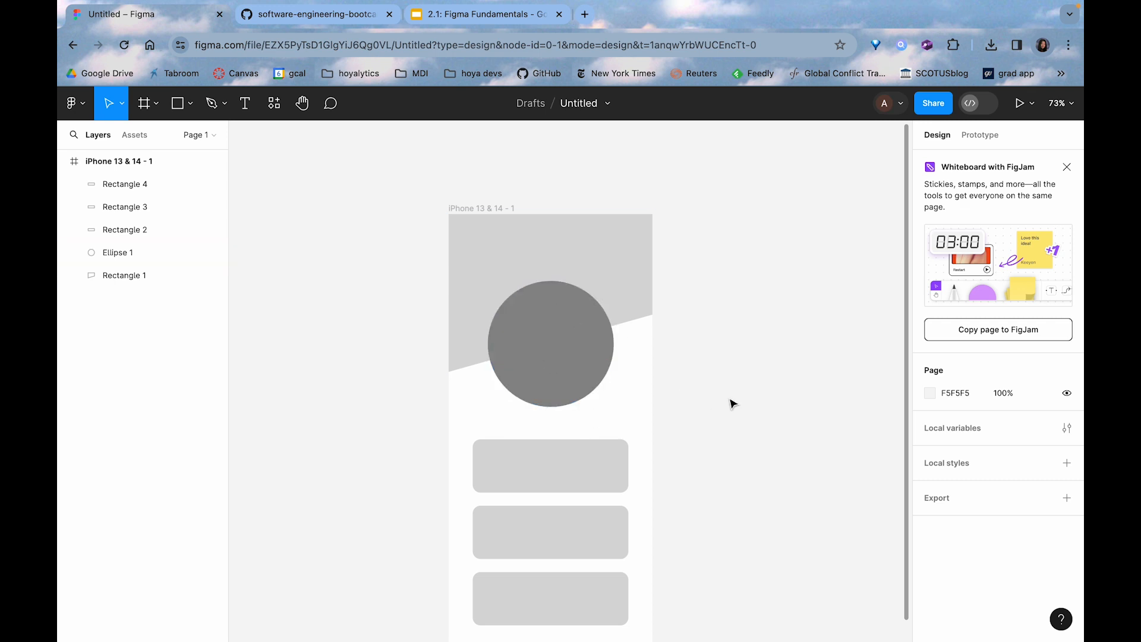
scroll(732, 404, down, 3)
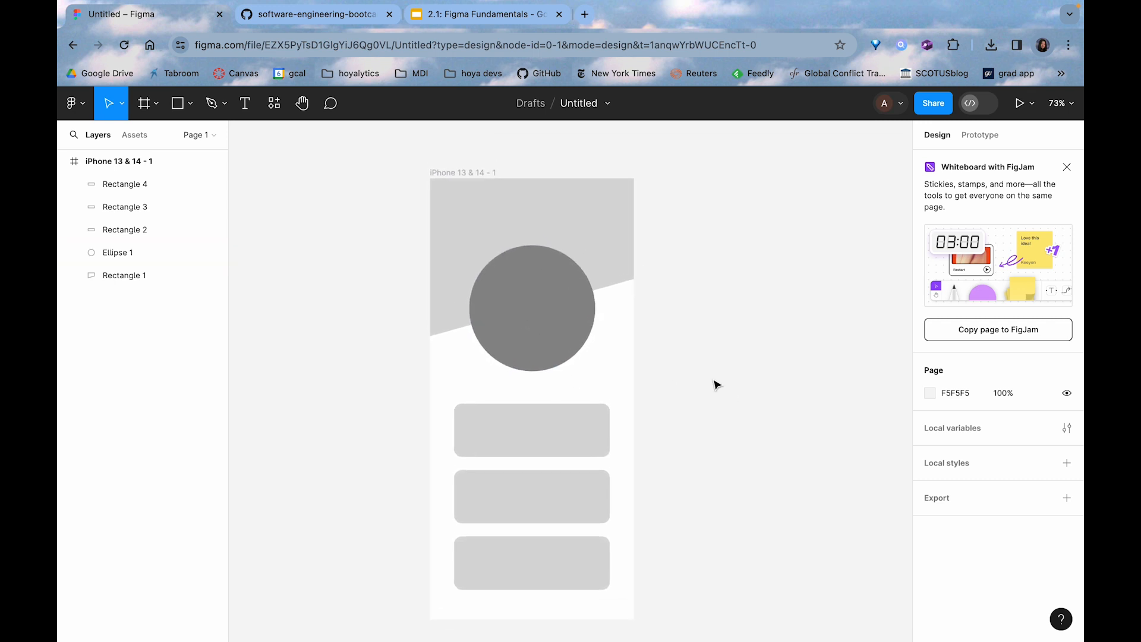
Change the circle's fill type from a solid color to an image
click(574, 331)
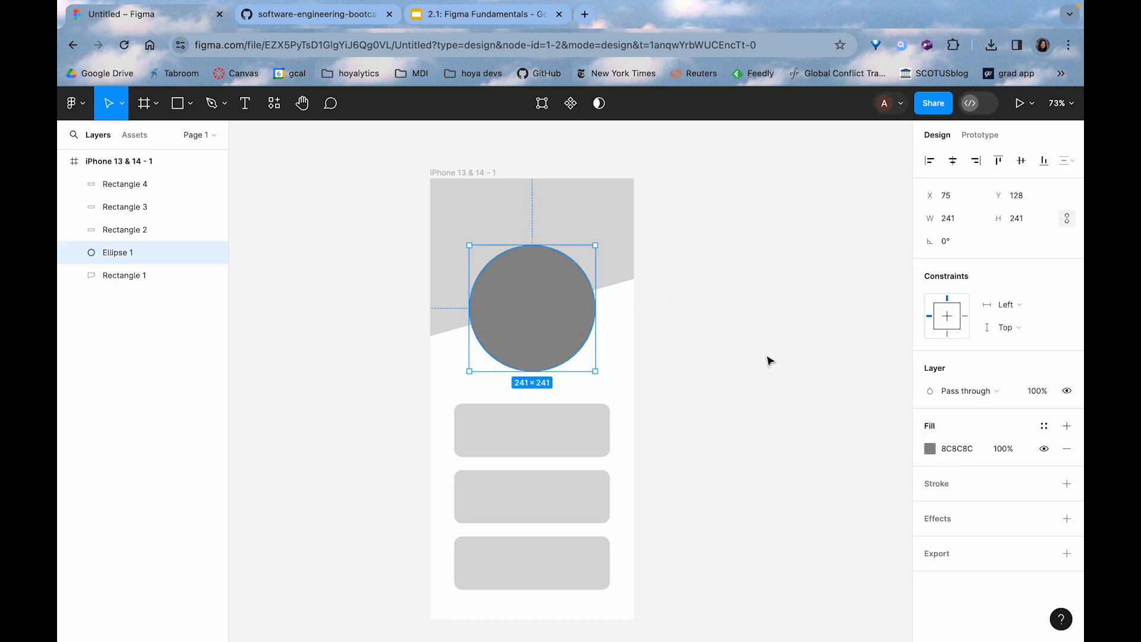
click(930, 449)
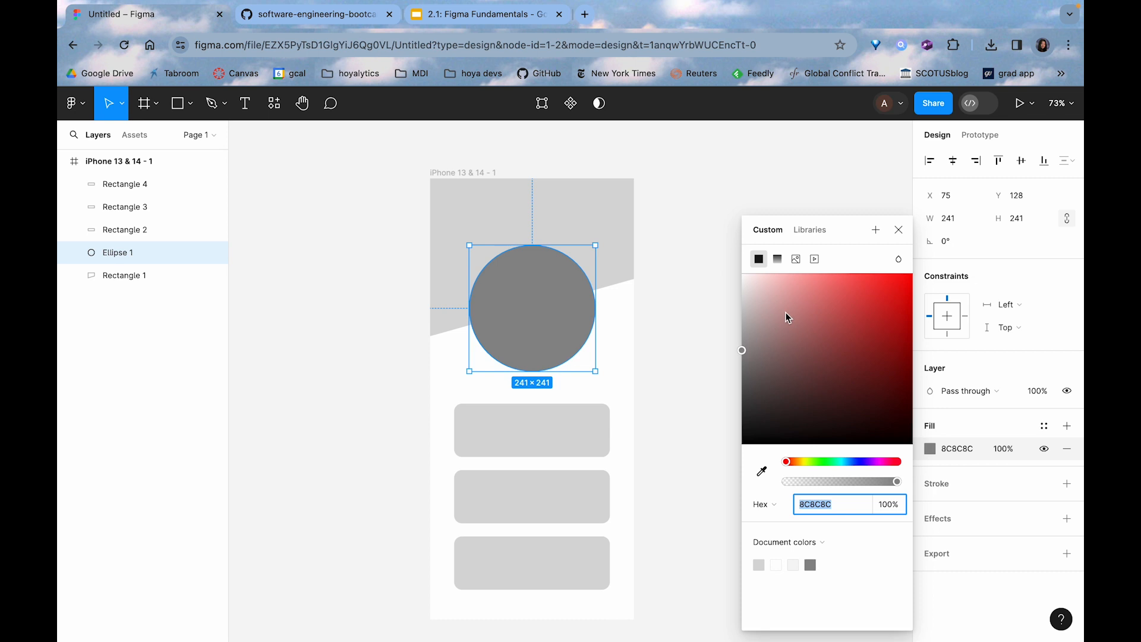
click(808, 231)
click(766, 231)
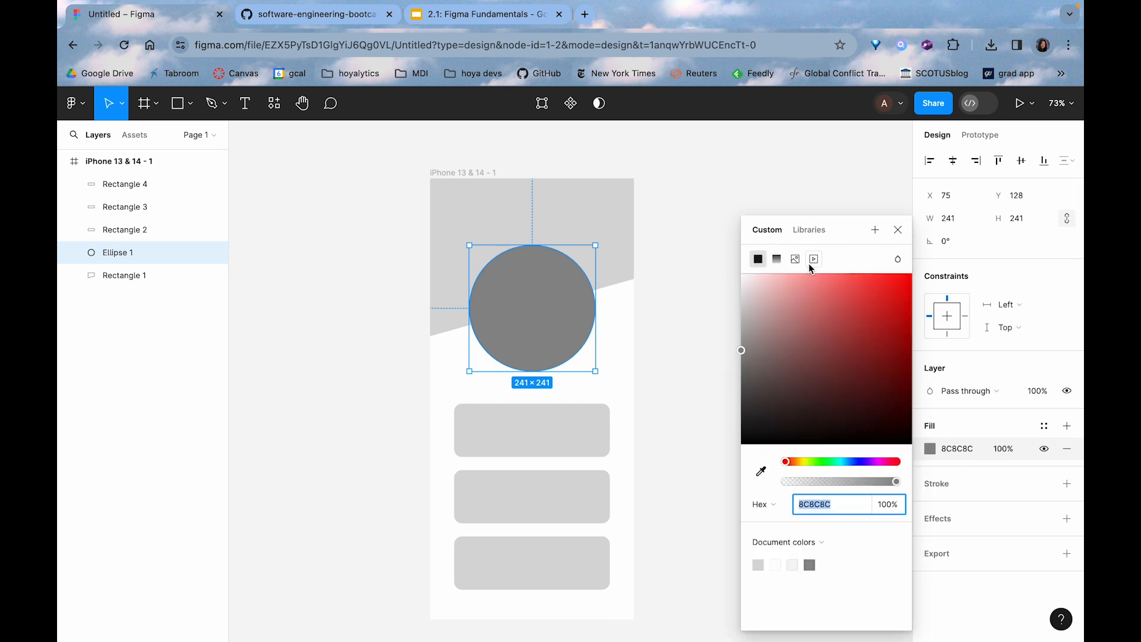
click(815, 259)
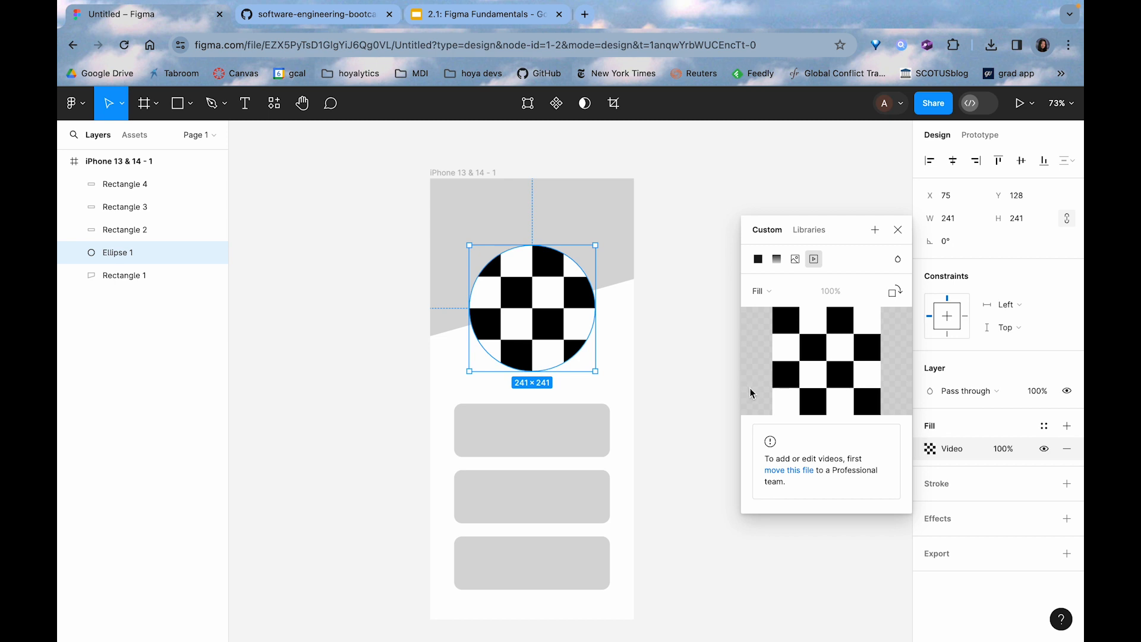
click(792, 262)
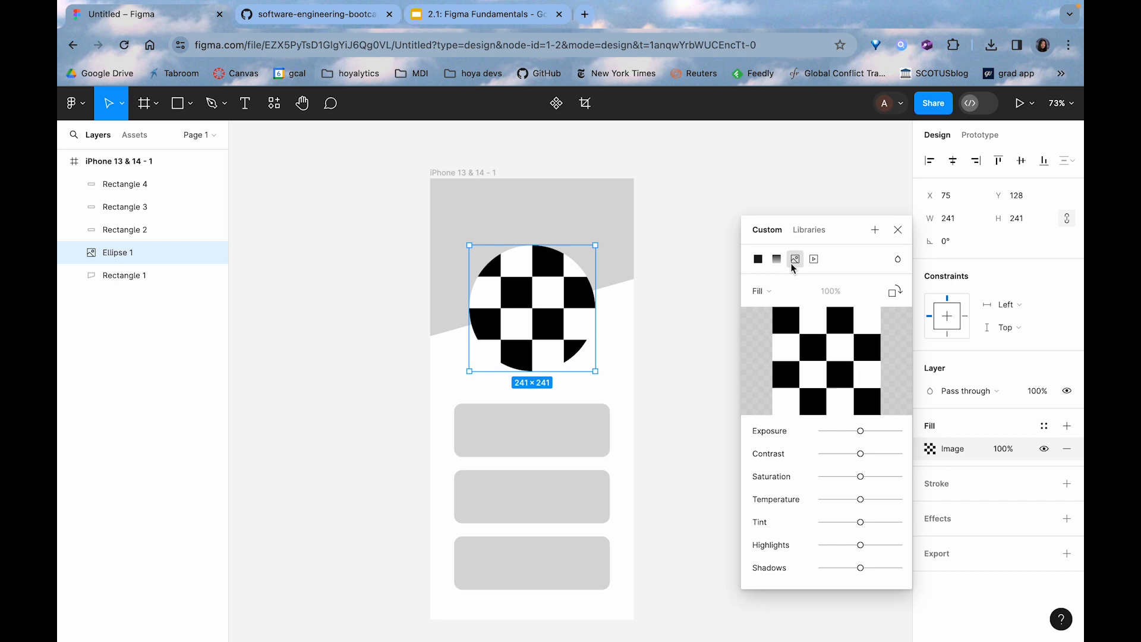
Load pfp.jpg from the hoyadev folder on the Desktop as the circle's image fill
mouse_move(809, 393)
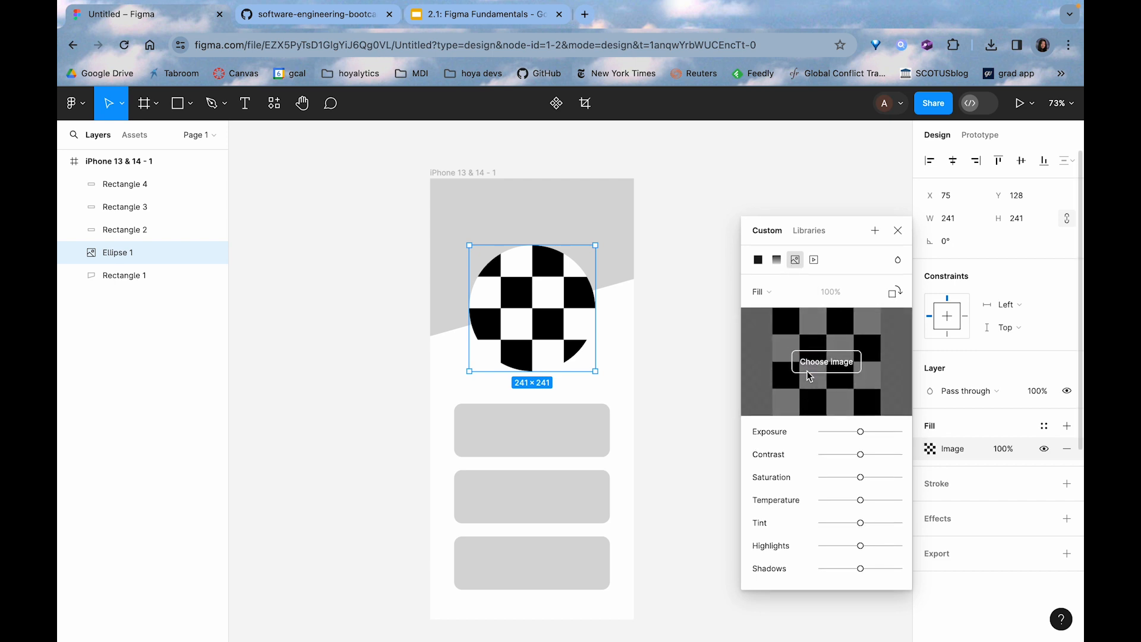
click(814, 360)
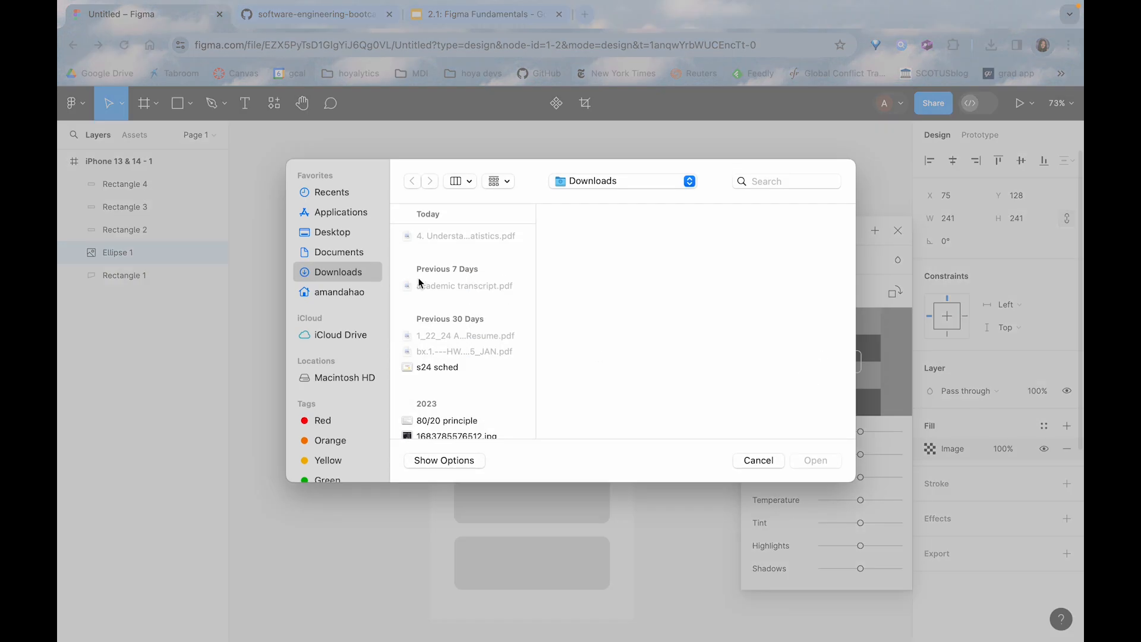
click(357, 233)
key(Down)
key(Down)
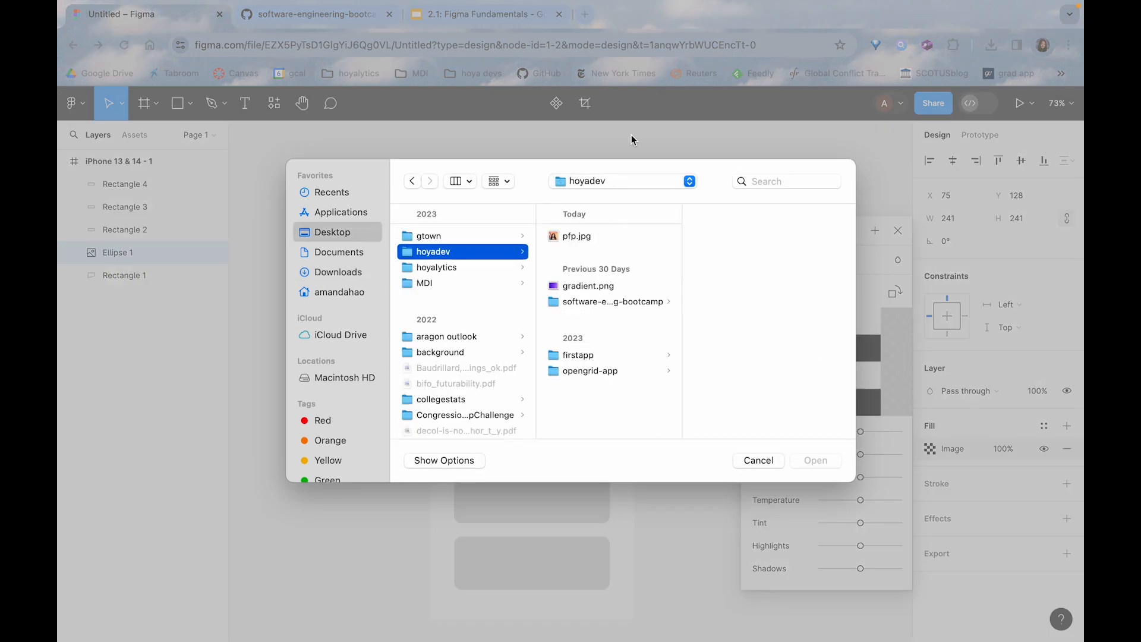
key(Right)
key(Return)
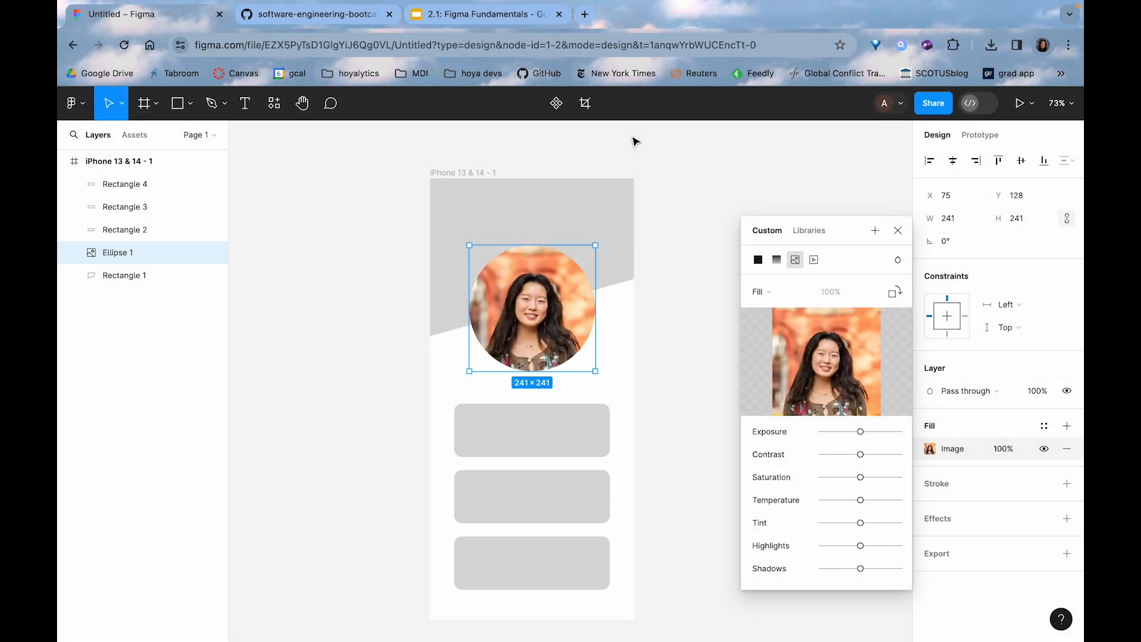
click(667, 230)
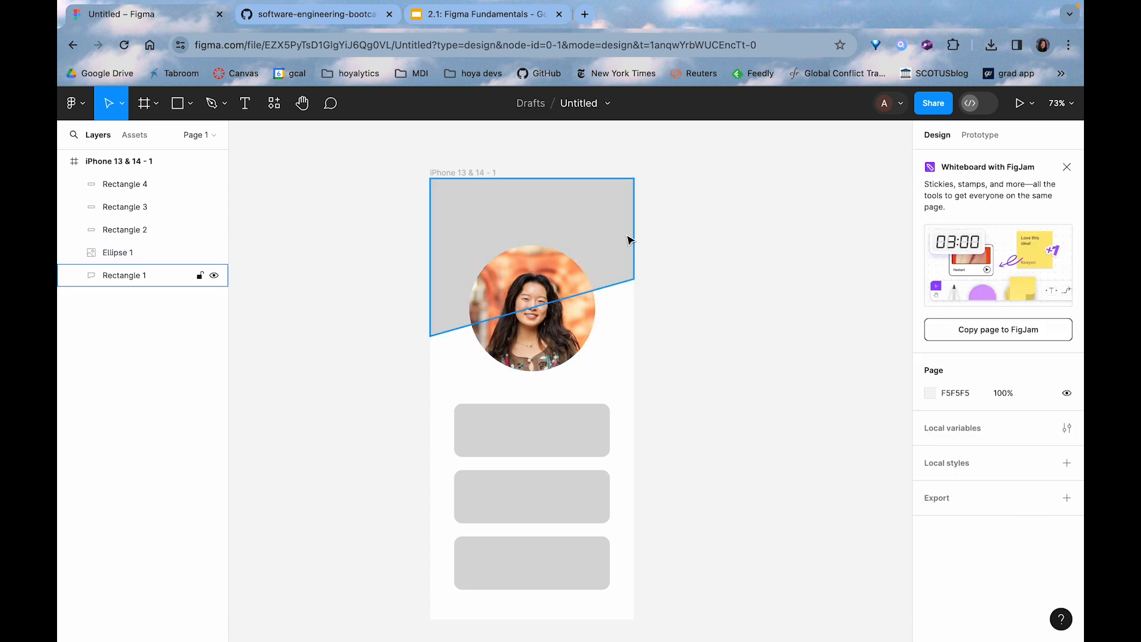
click(630, 239)
click(691, 241)
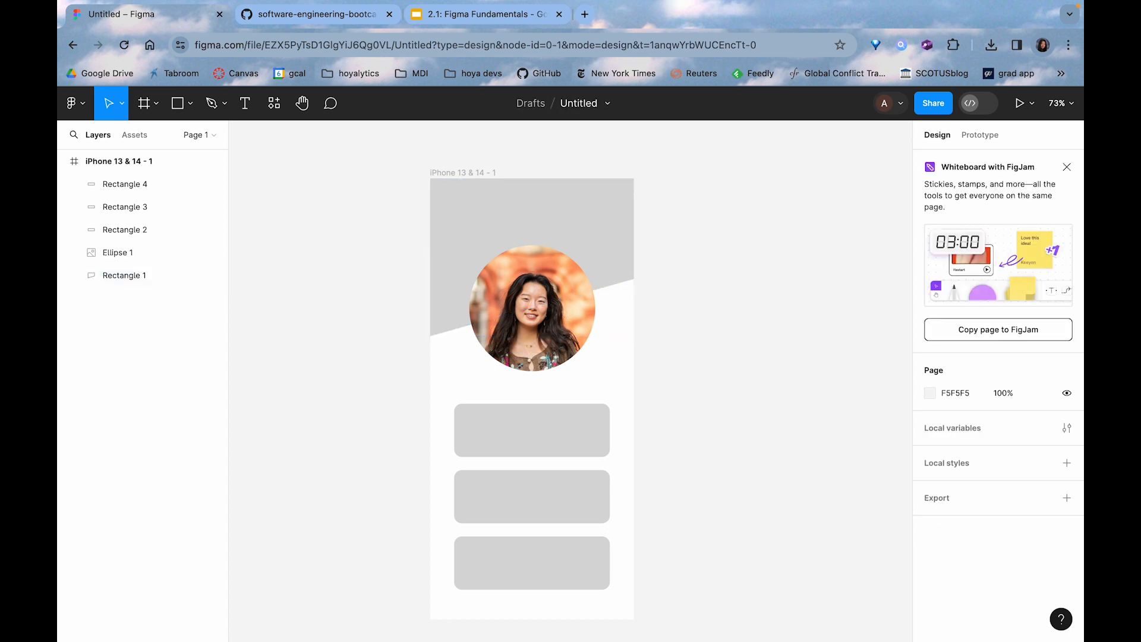
mouse_move(323, 636)
click(314, 617)
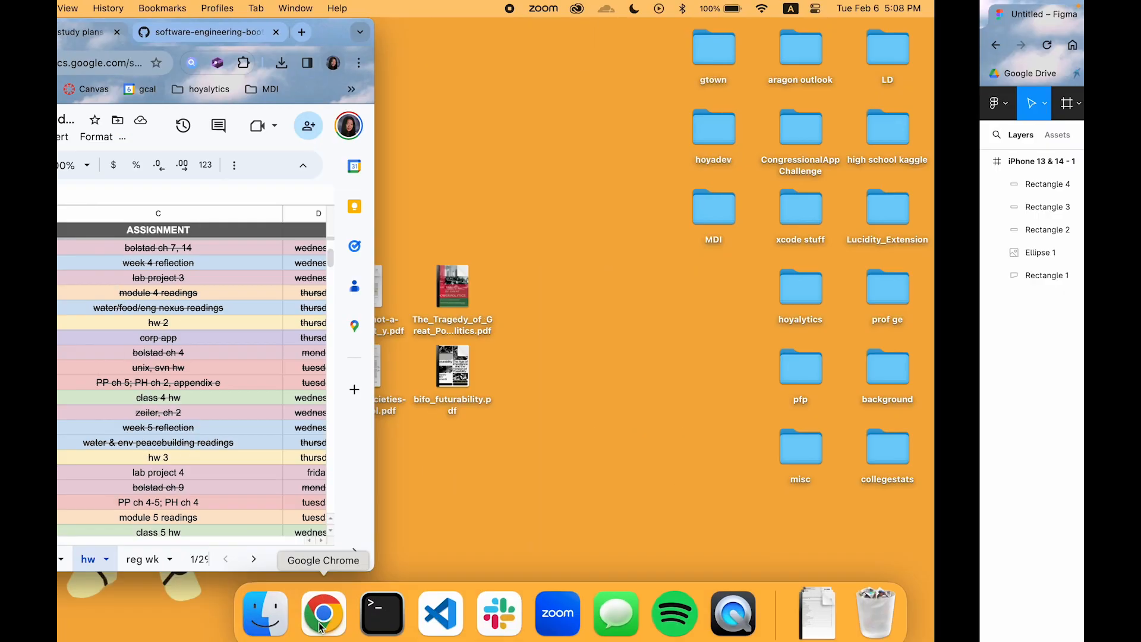
key(ctrl+Right)
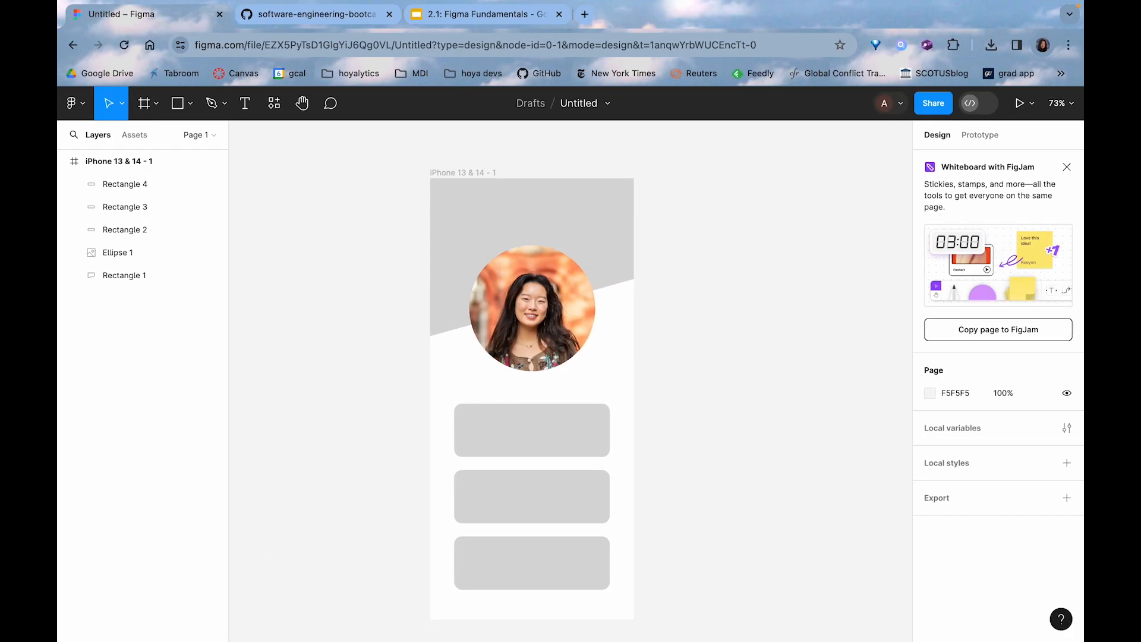
Take the browser window out of full screen and switch to Finder
mouse_move(323, 636)
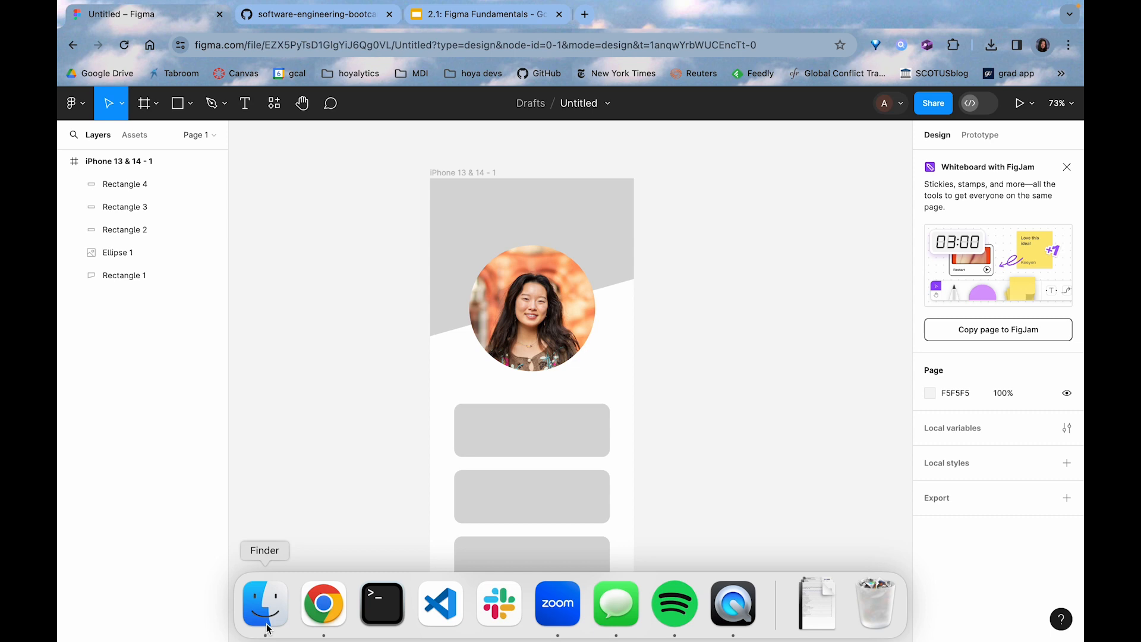
click(107, 27)
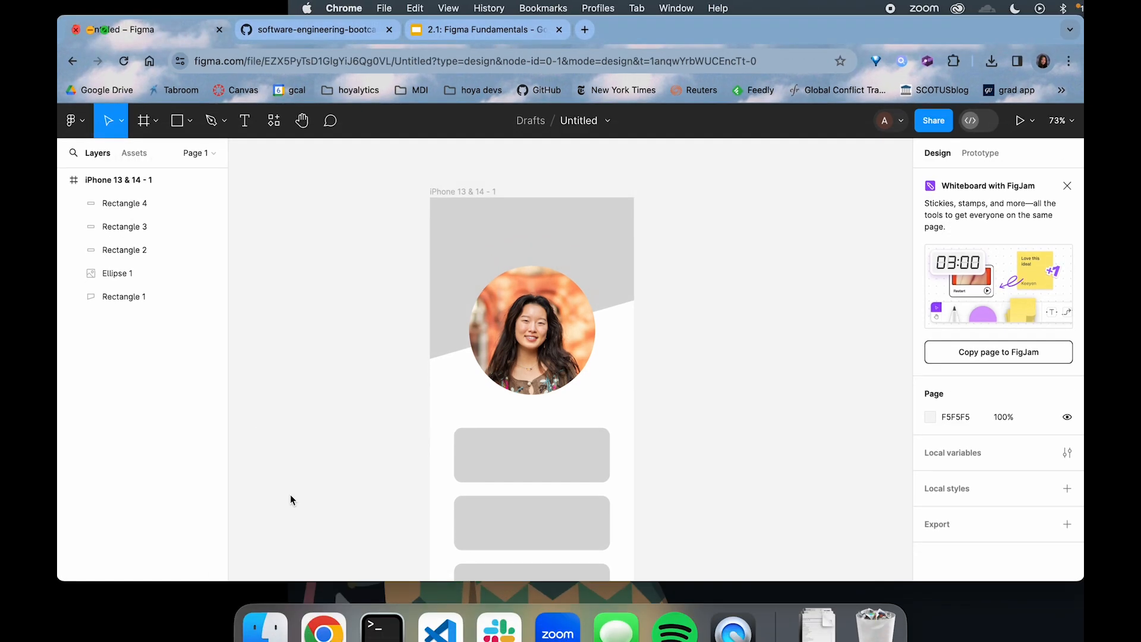
click(267, 601)
Find gradient.png in the hoyadev folder and place it on the Figma canvas
click(423, 148)
key(Right)
key(Down)
key(Down)
key(Up)
drag(578, 196, 397, 428)
Position the gradient image over the phone frame's header and scale it down to about 469 × 328 so it covers the slanted shape
scroll(482, 319, down, 5)
drag(338, 263, 448, 364)
scroll(584, 247, up, 5)
scroll(583, 247, left, 4)
scroll(583, 247, down, 3)
drag(658, 407, 677, 222)
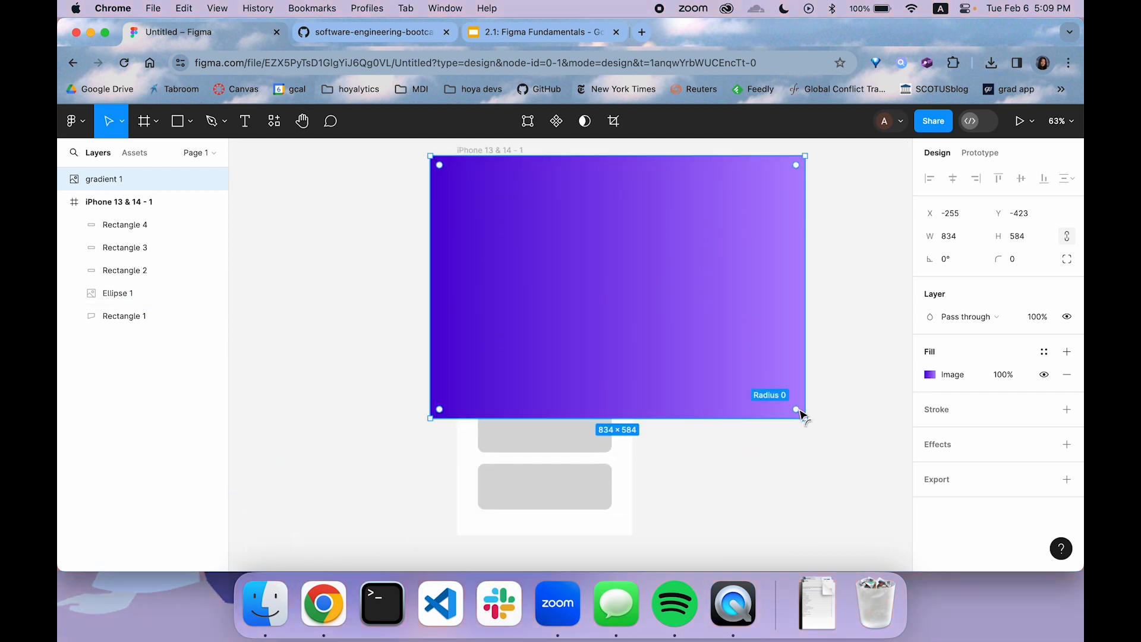
drag(802, 416, 642, 303)
mouse_move(593, 222)
mouse_down()
mouse_move(617, 222)
mouse_move(605, 217)
mouse_up()
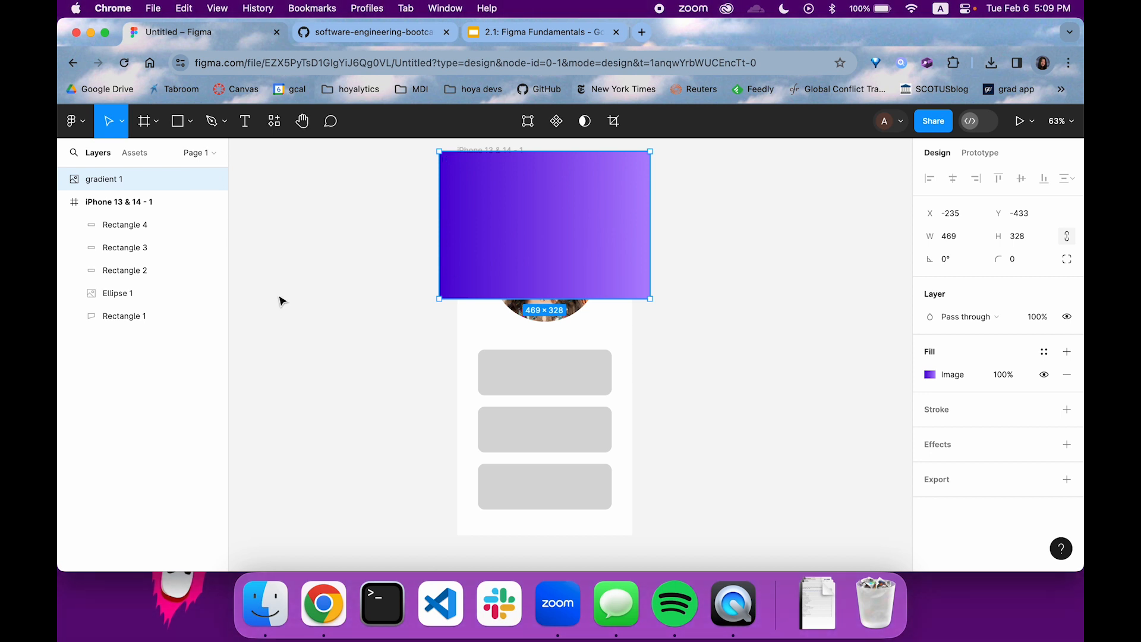
Move the gradient layer into the iPhone 13 & 14 frame and mask it with the slanted header rectangle
drag(140, 184, 156, 217)
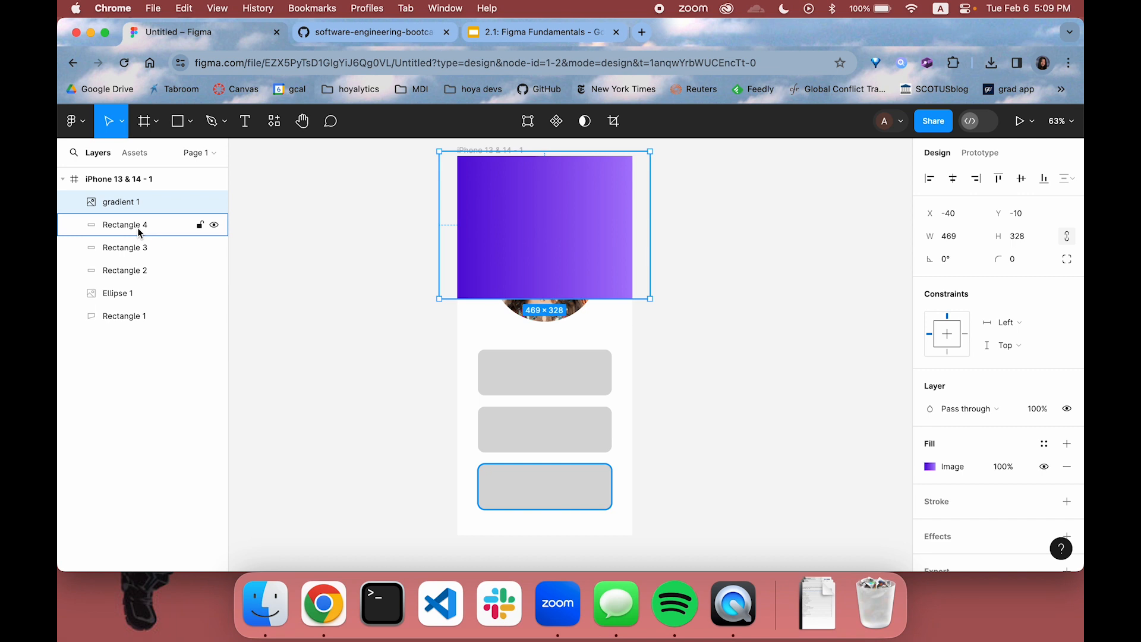
shift+click(128, 316)
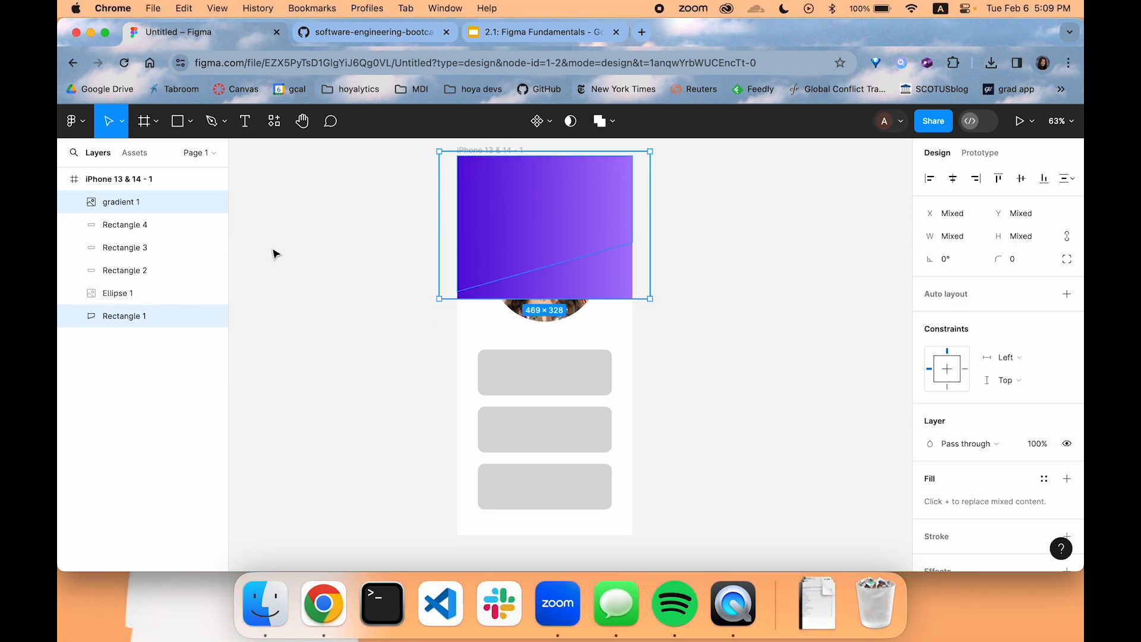
click(570, 123)
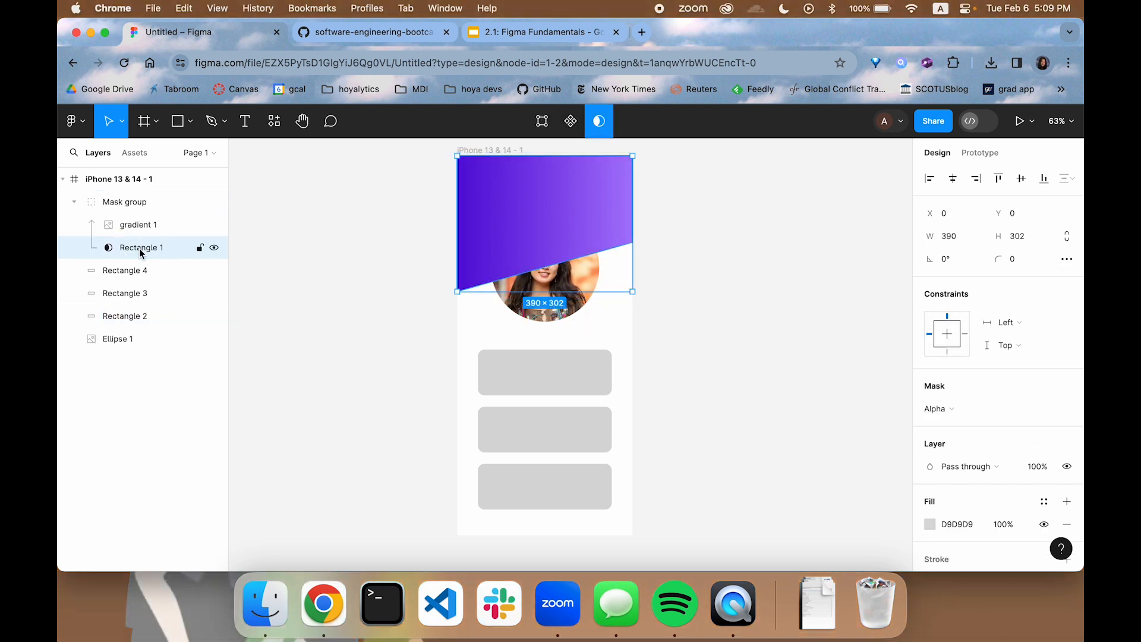
Move the Ellipse 1 photo layer above the Mask group in the layer order
click(159, 202)
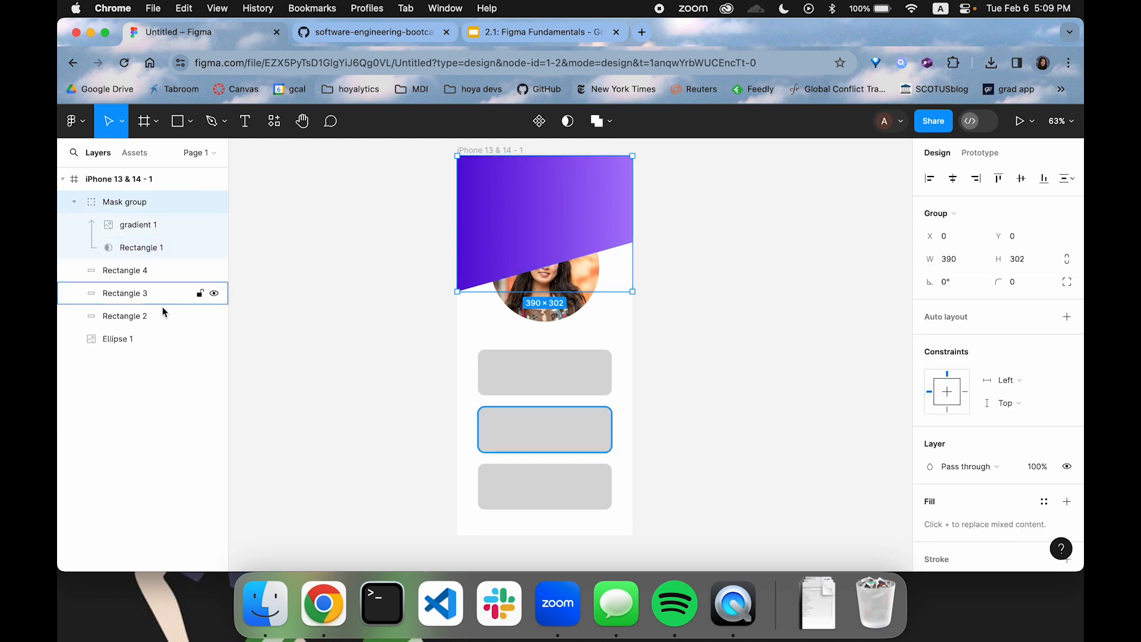
click(136, 337)
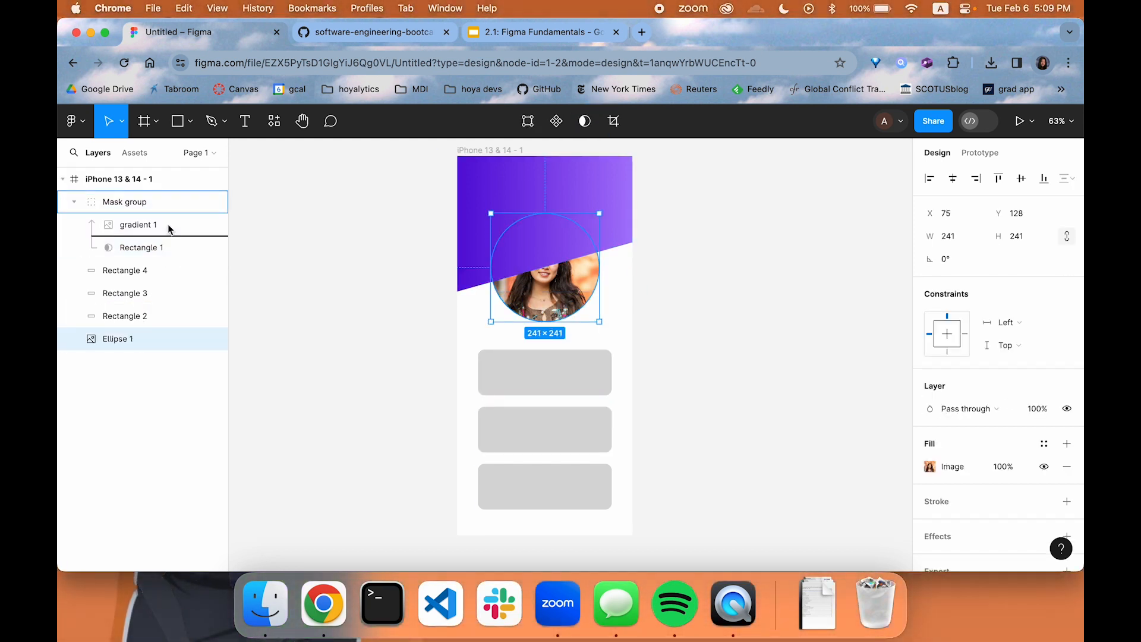
drag(154, 194, 154, 194)
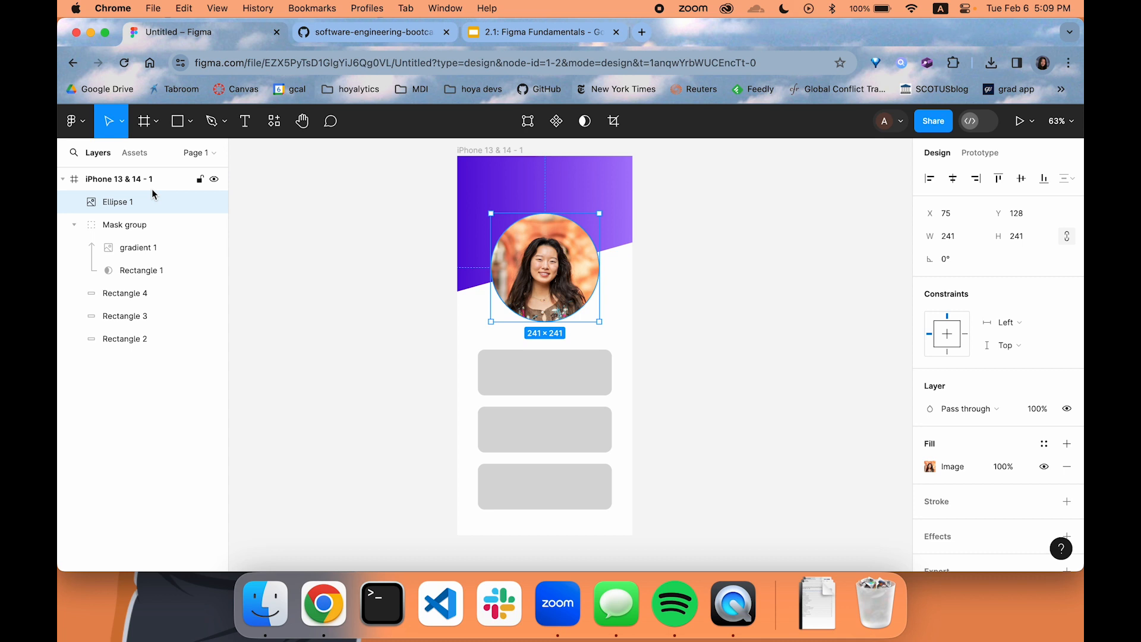
click(391, 264)
click(610, 193)
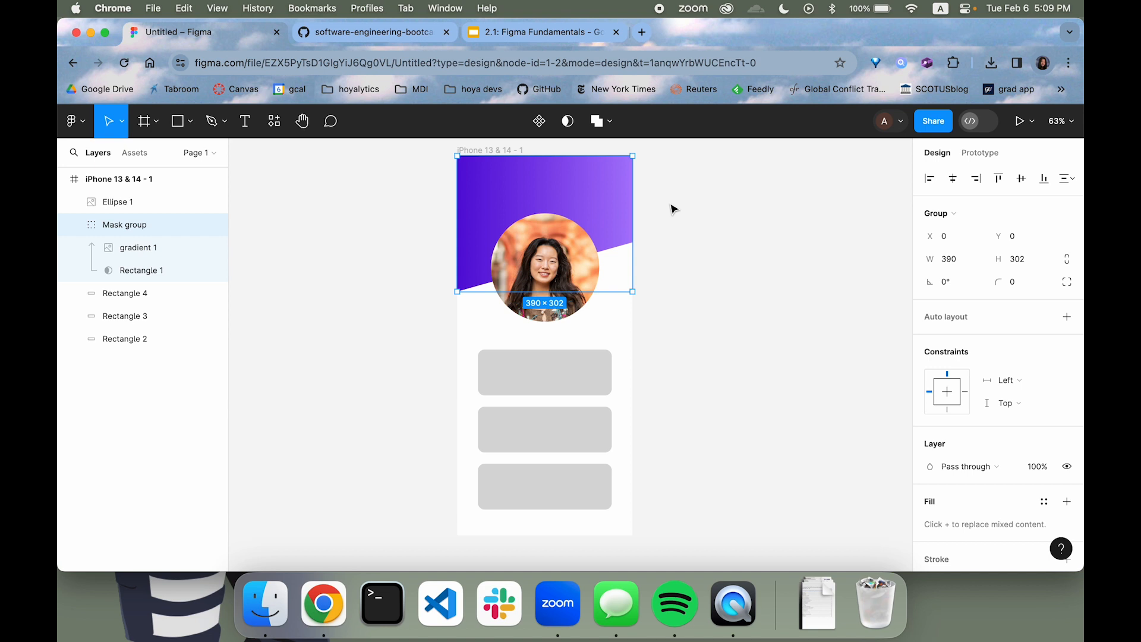
click(700, 214)
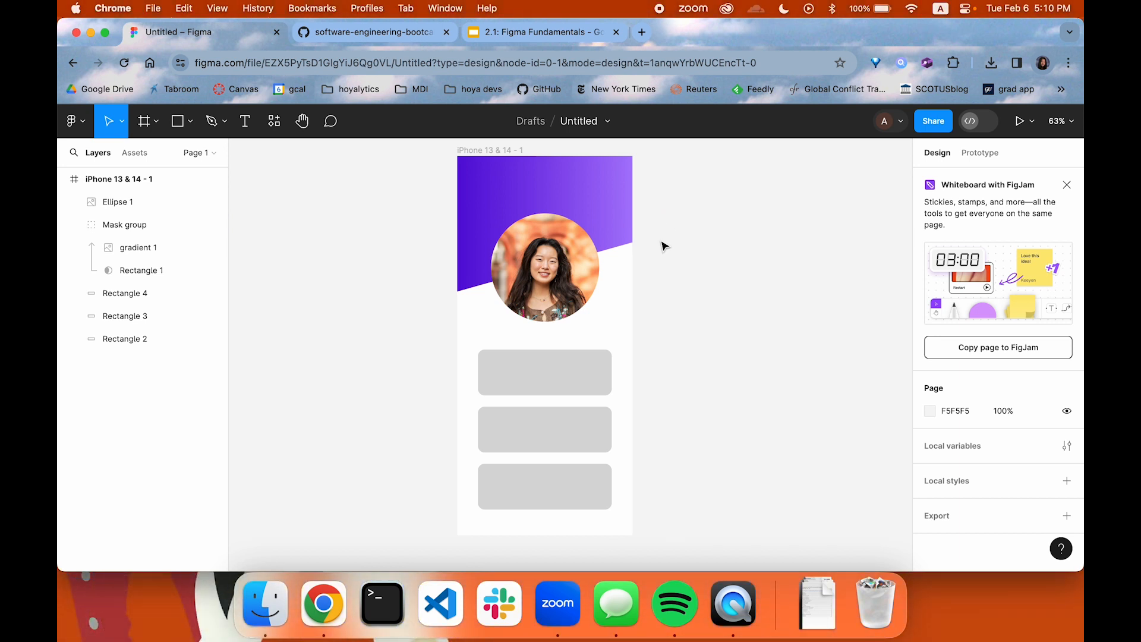
Switch the circular profile photo's fill to a solid colour and back to the image
click(558, 279)
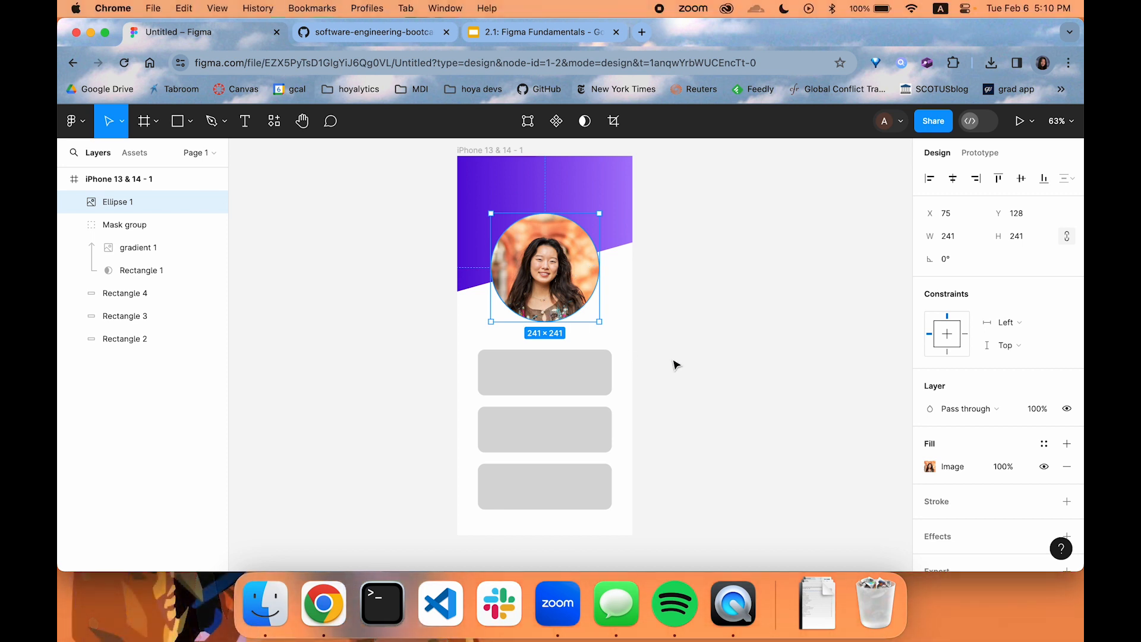
click(930, 469)
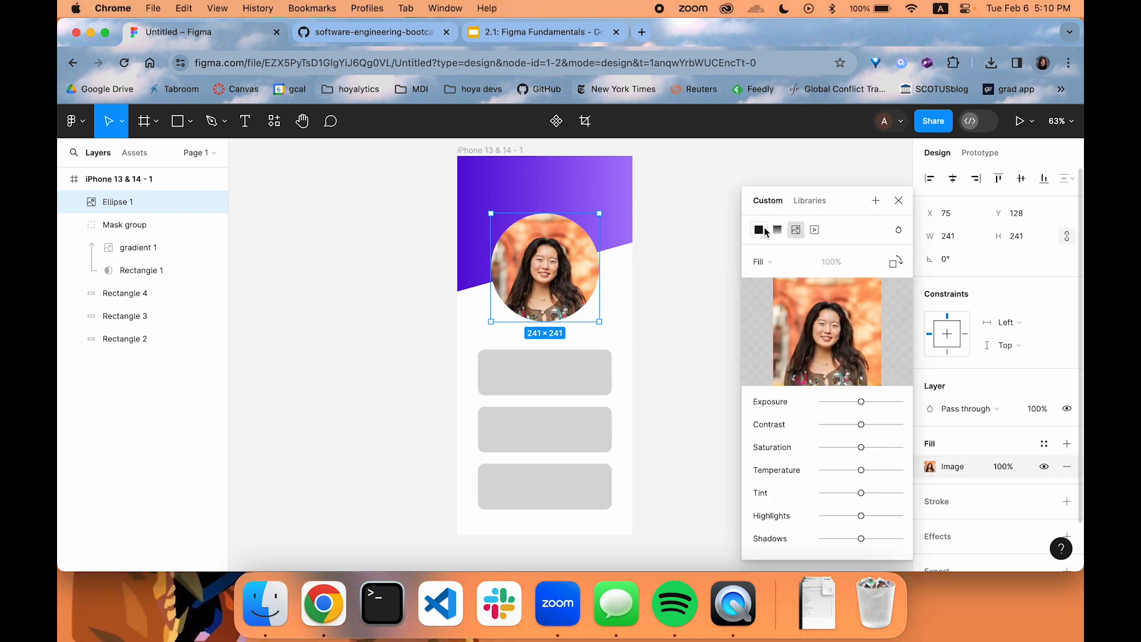
click(758, 188)
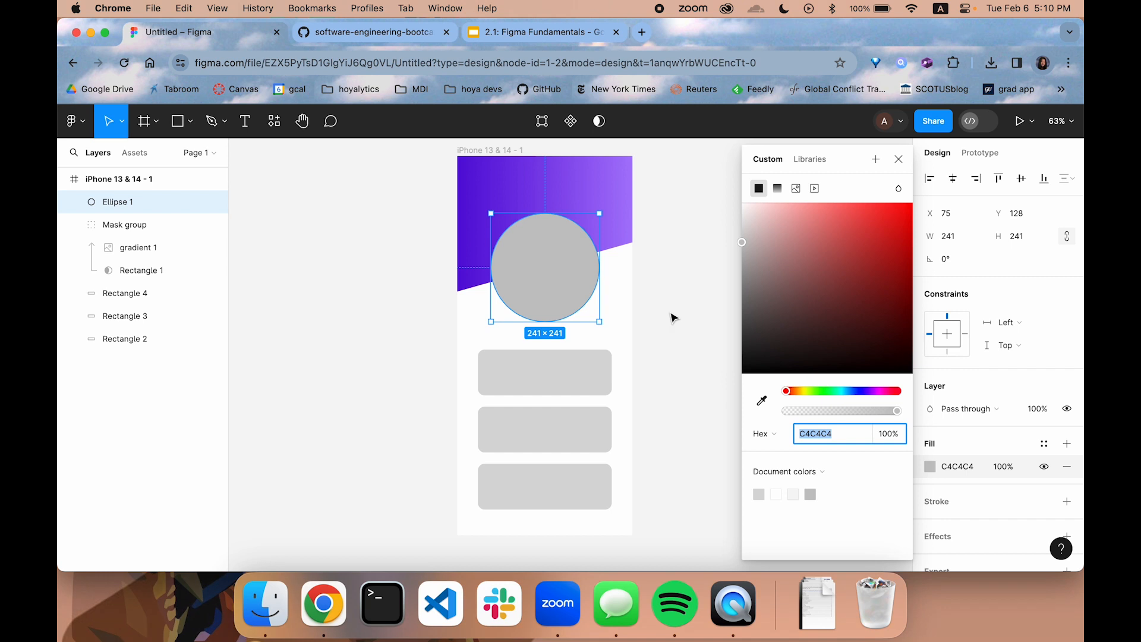
click(794, 189)
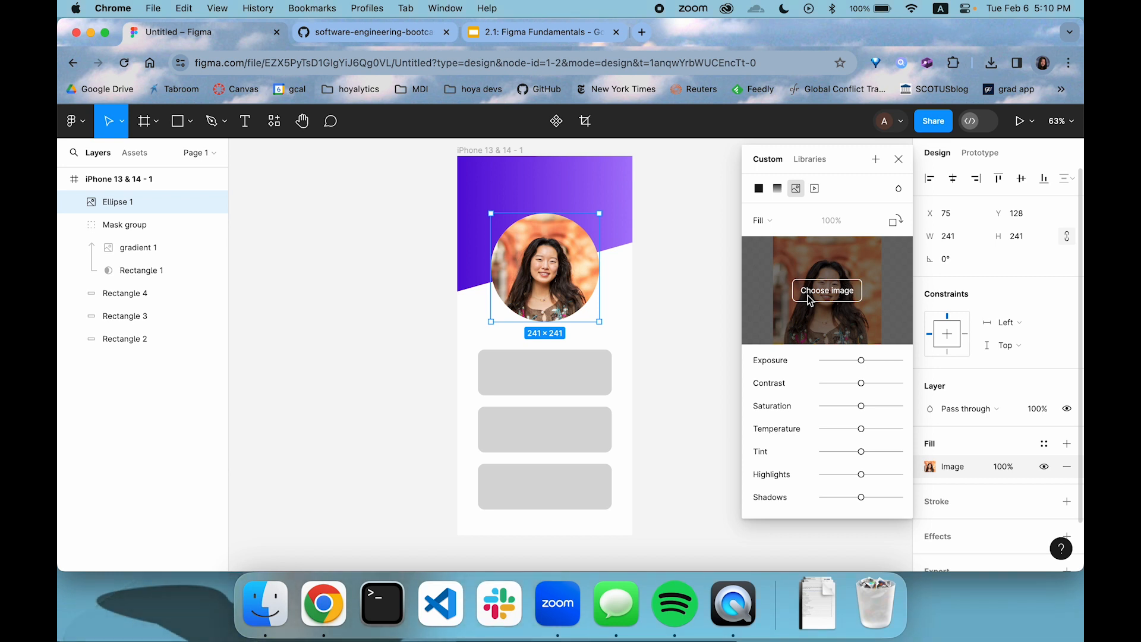
click(707, 277)
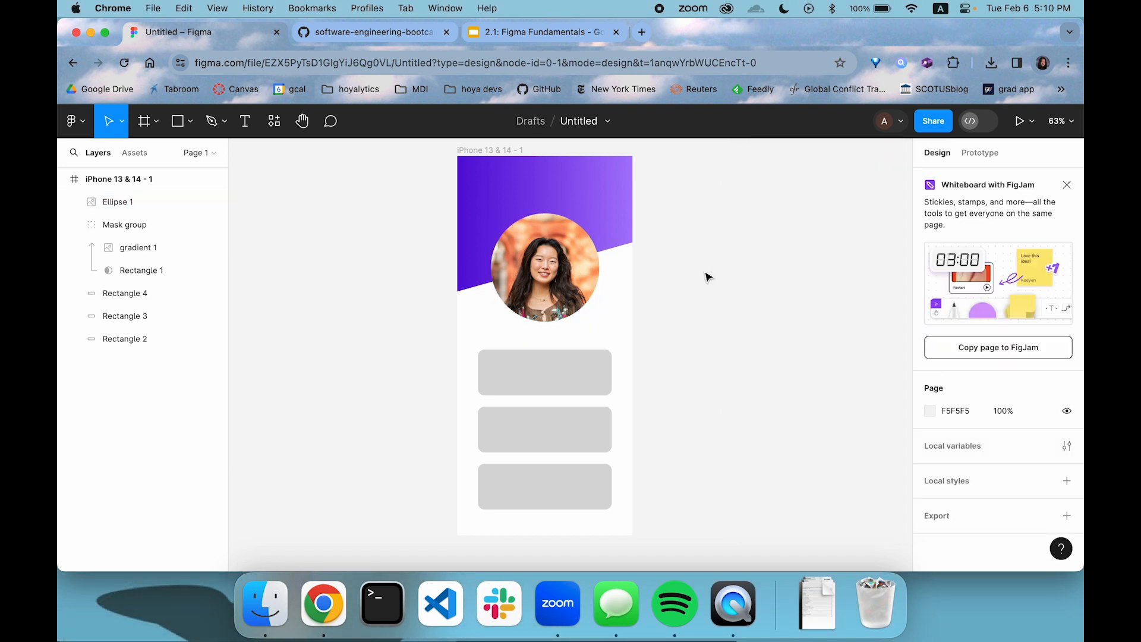
Undo the photo layer reorder and the header mask, and remove the gradient image from the canvas
click(624, 199)
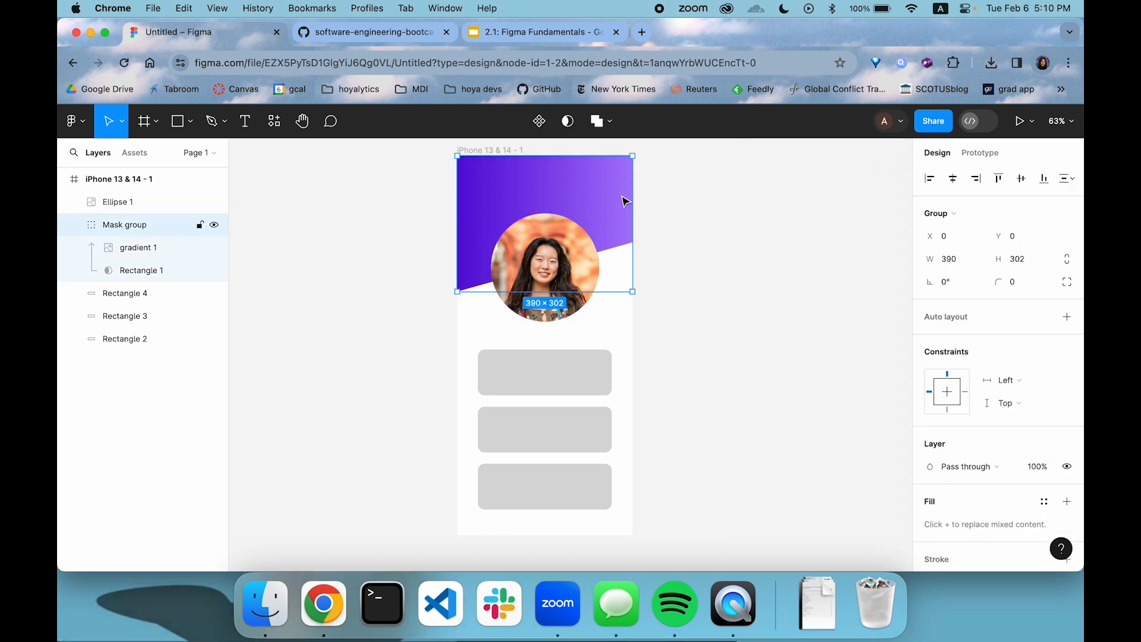
click(404, 241)
key(super+z)
key(super+z)
key(super+shift+z)
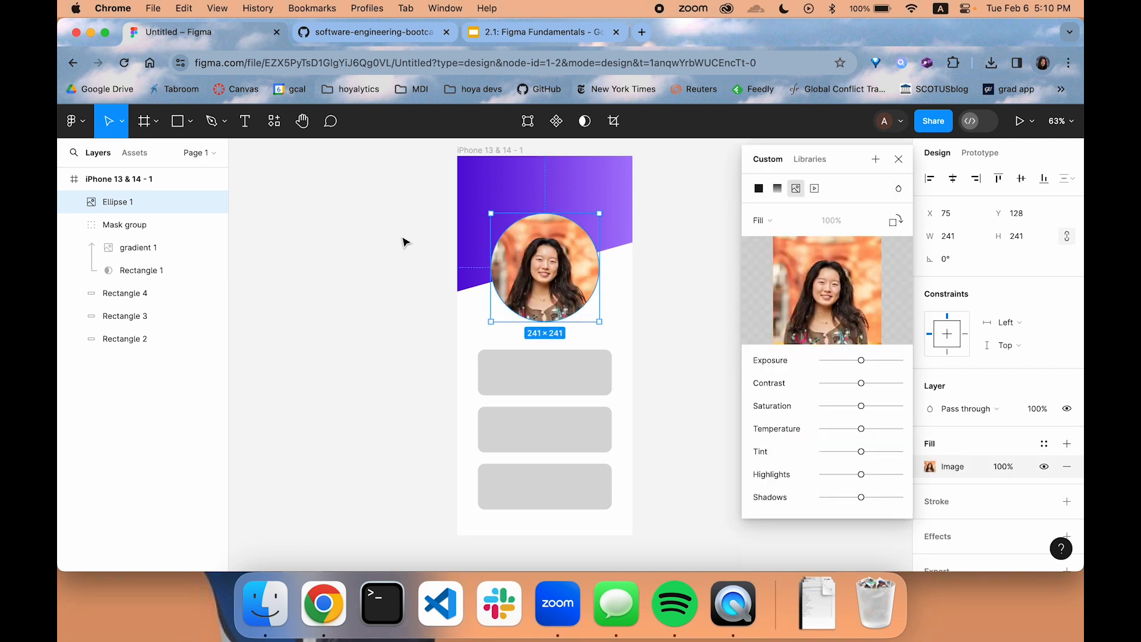
key(super+shift+z)
key(super+z)
key(super+z)
key(super+z)
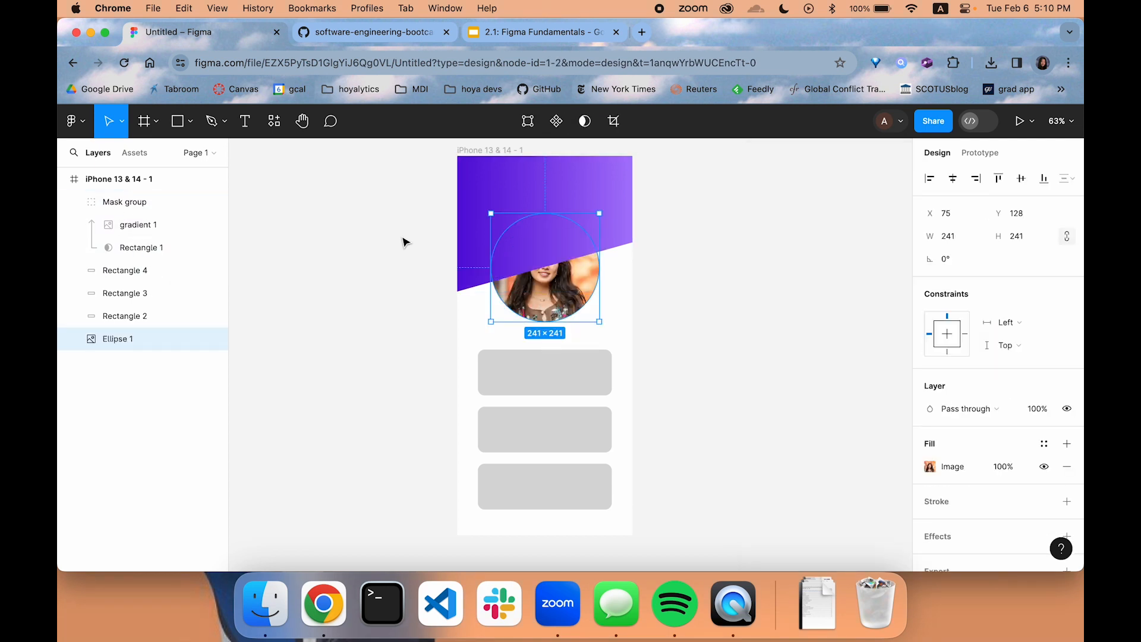
key(super+z)
key(super+z)
drag(553, 242, 609, 327)
key(Delete)
Try an image fill on the slanted header rectangle and undo it
click(604, 199)
click(929, 467)
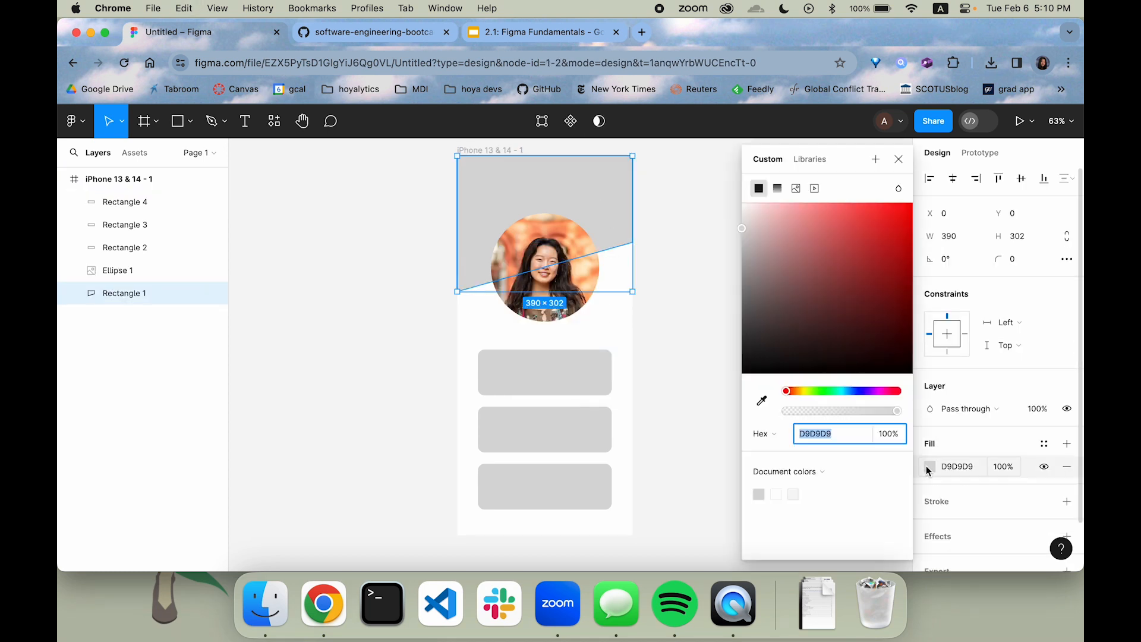
click(795, 189)
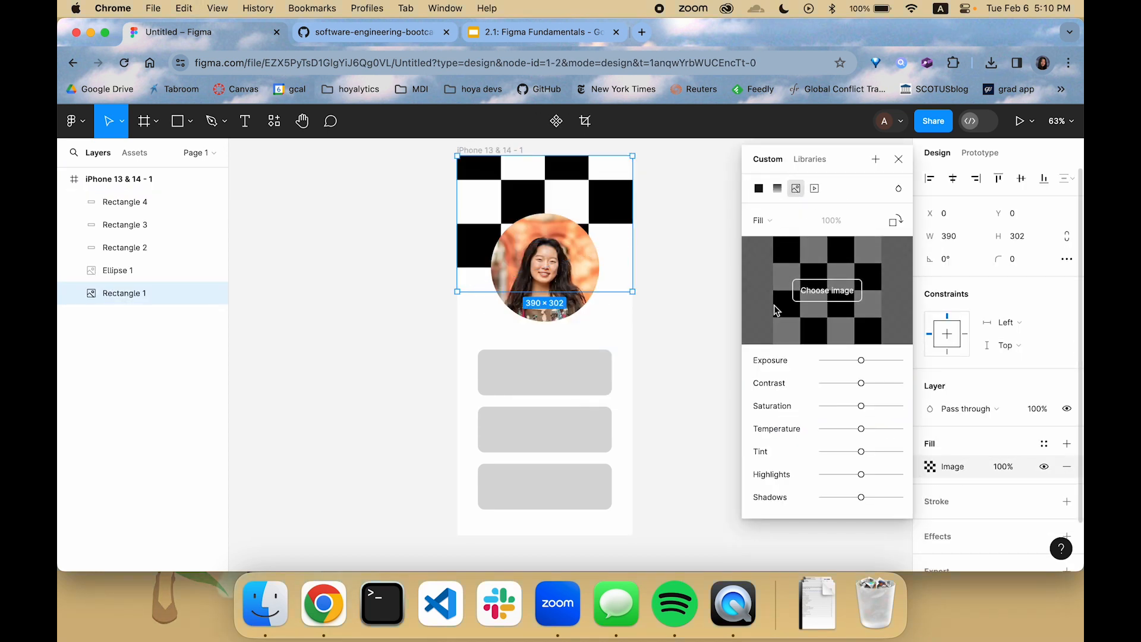
key(super+z)
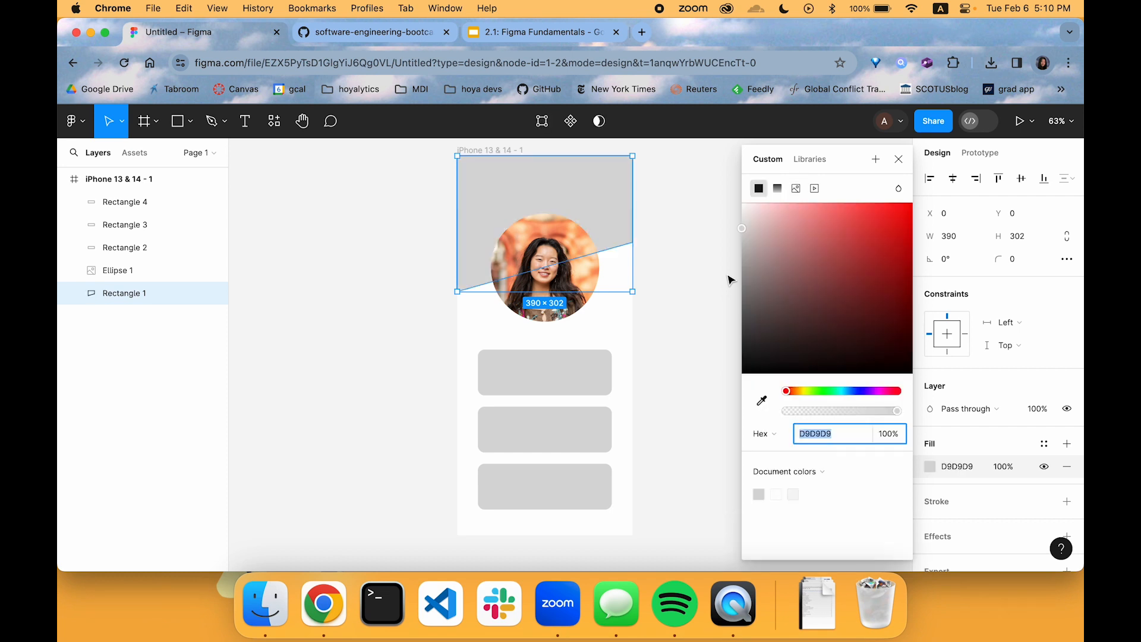
Paste the gradient image, position it over the phone's header and move its layer into the iPhone 13 & 14 frame
click(727, 277)
key(super+v)
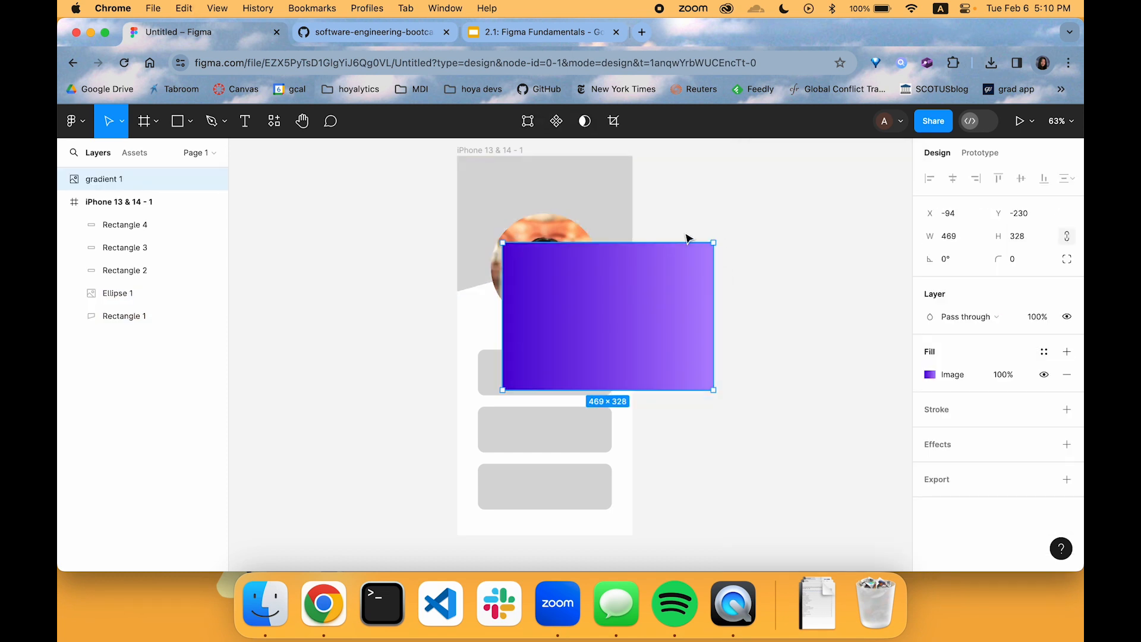
drag(625, 332, 565, 245)
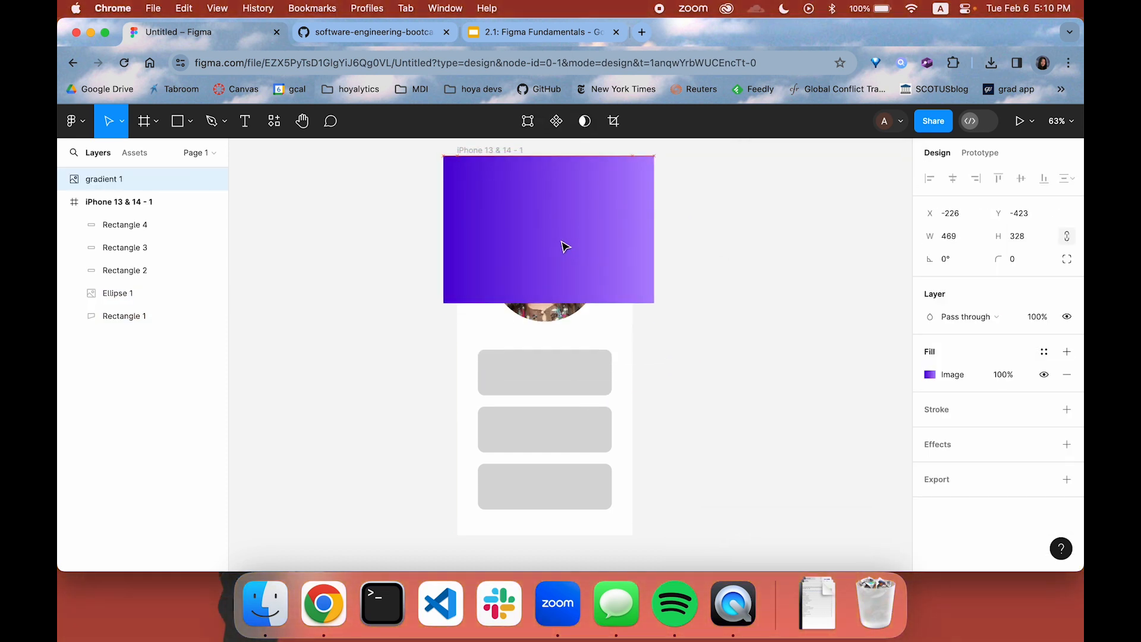
drag(119, 179, 142, 214)
Mask the gradient with the slanted Rectangle 1 and bring the Ellipse 1 photo layer above the resulting mask group
super+click(131, 317)
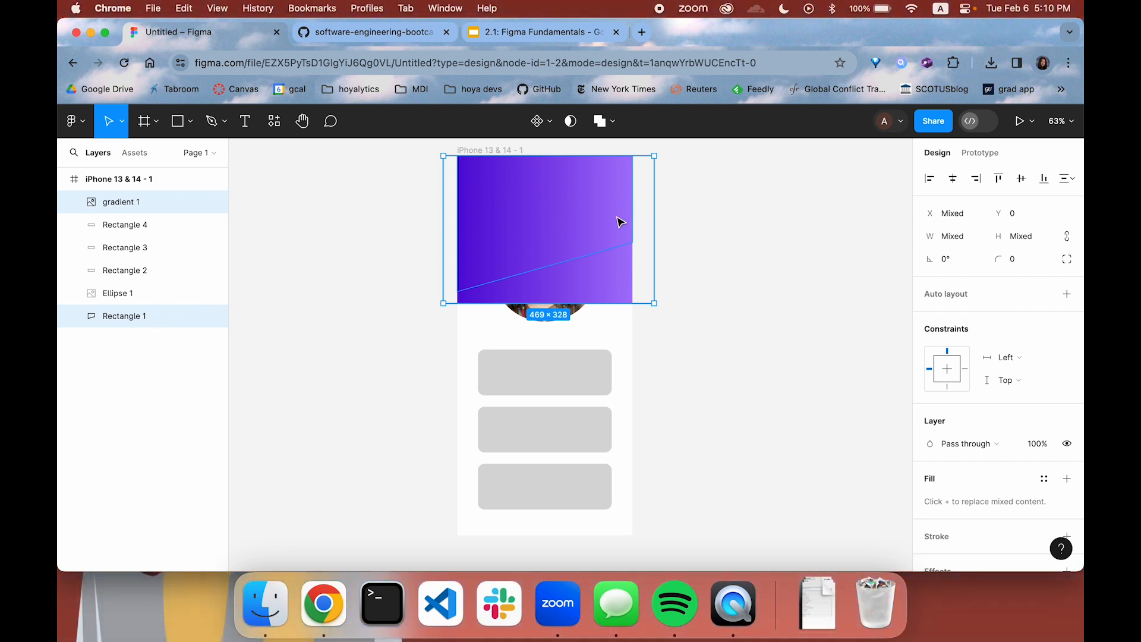
click(572, 124)
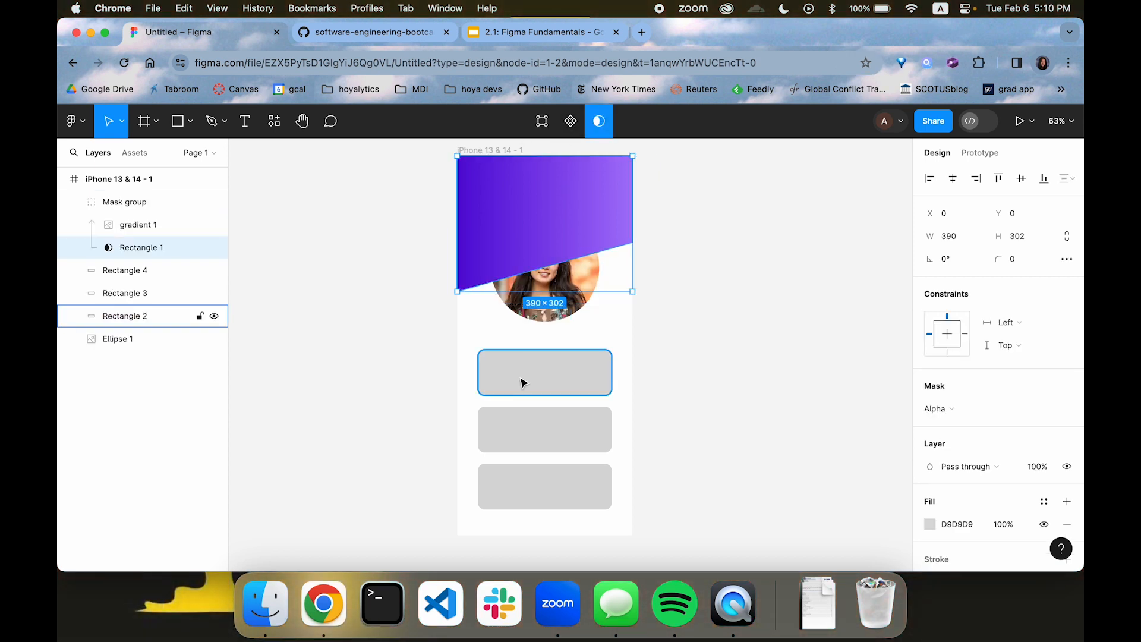
drag(112, 343, 135, 190)
click(291, 344)
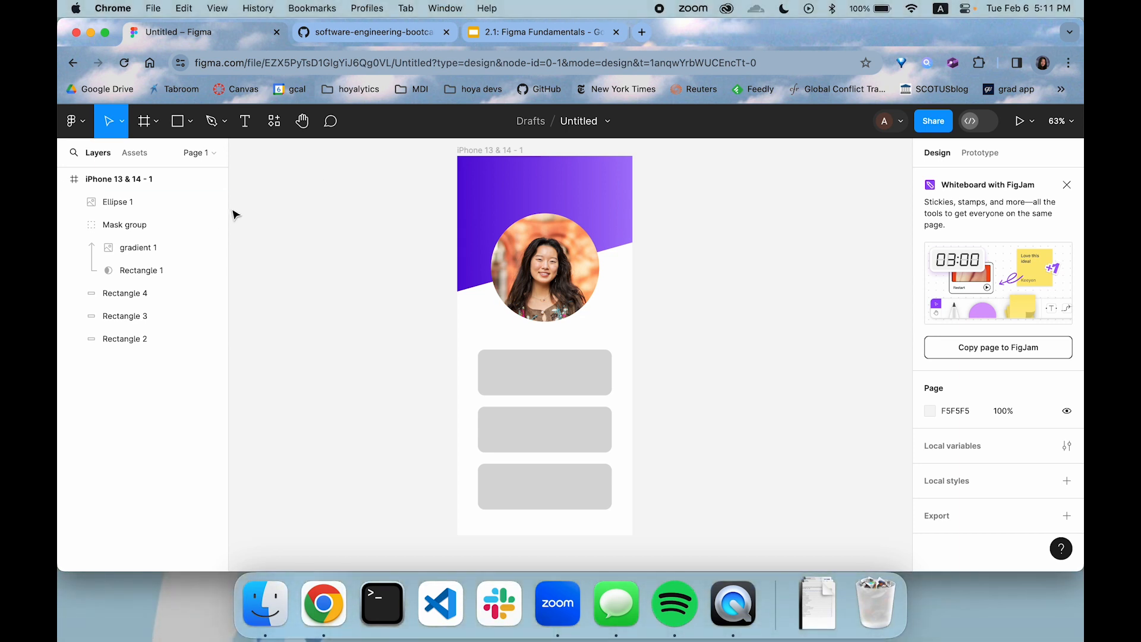
Search the plugins for iconify and run the Iconify plugin
click(274, 121)
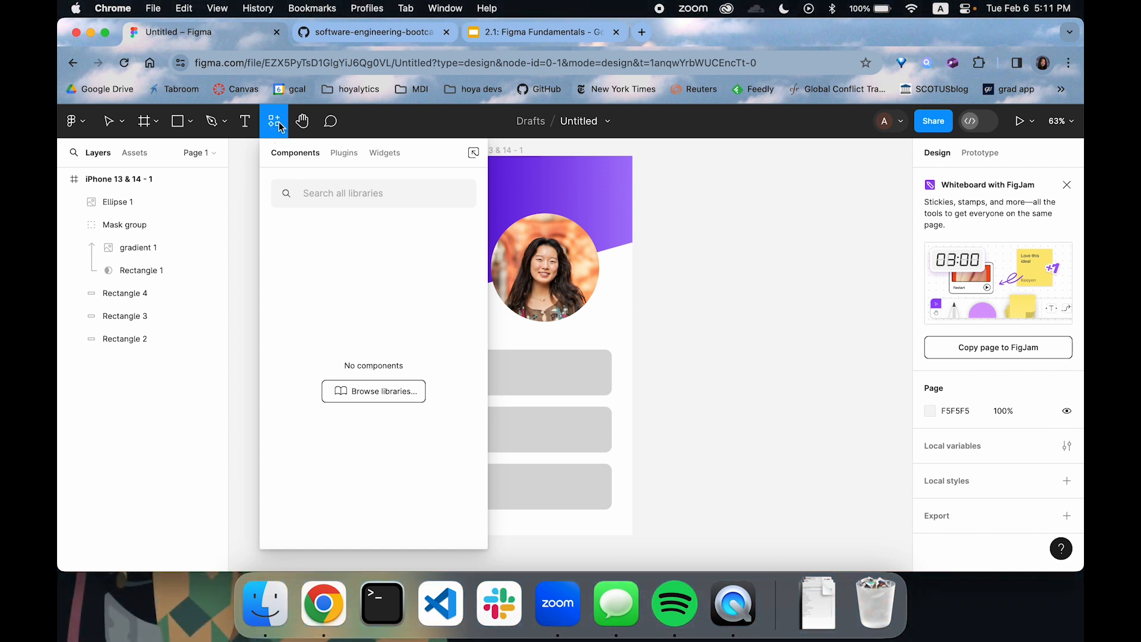
click(345, 153)
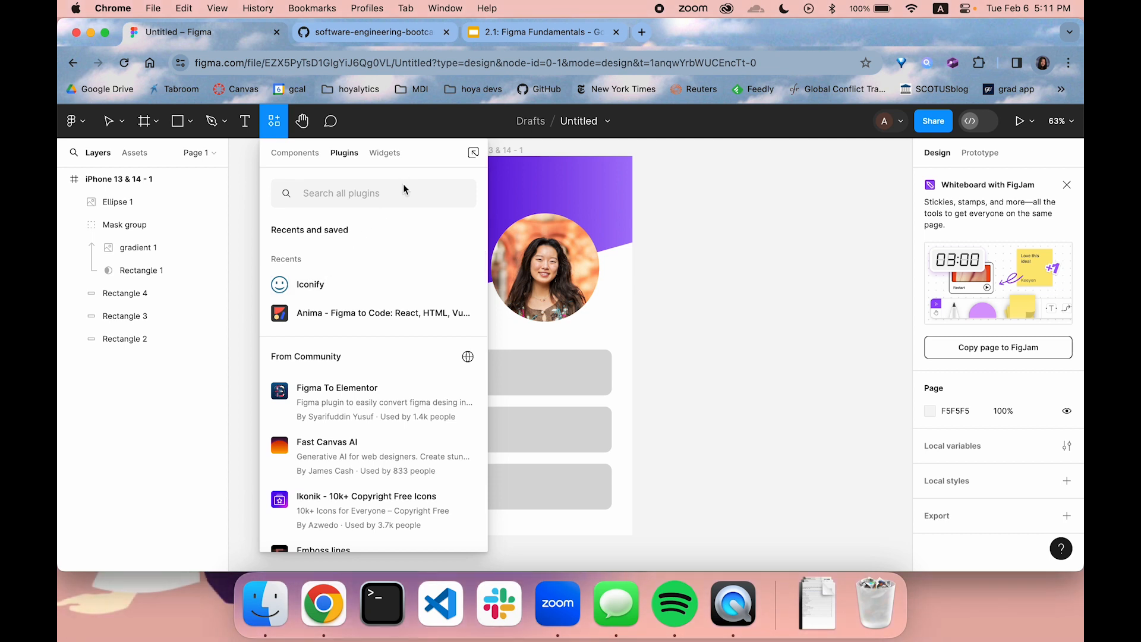
text(icon)
text(fiy)
key(BackSpace)
key(BackSpace)
key(BackSpace)
text(ify)
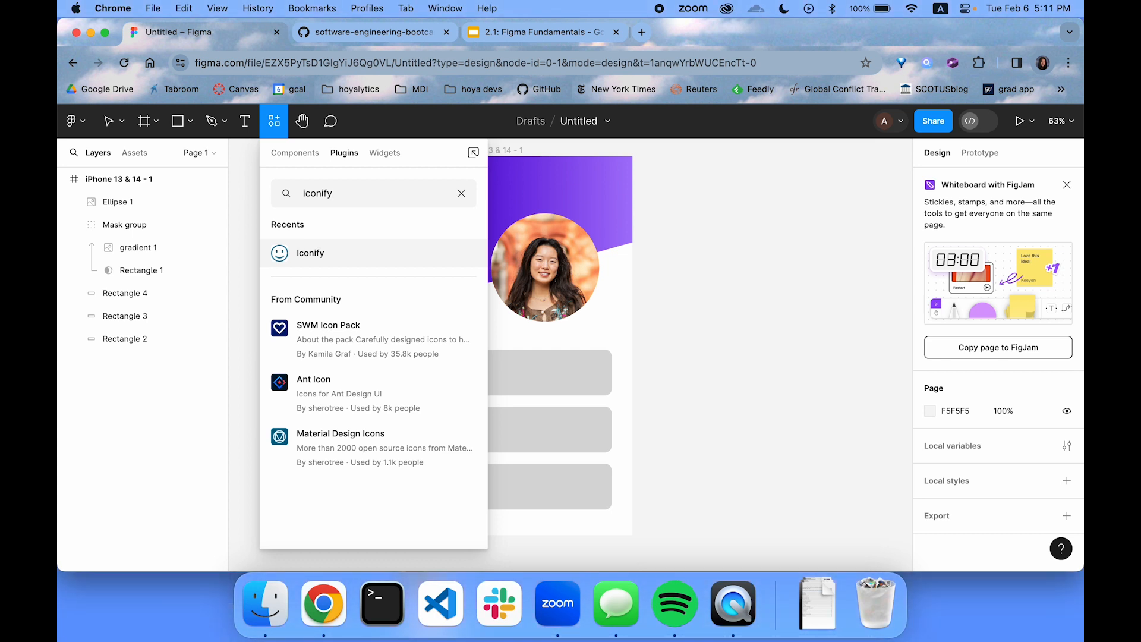
key(super+a)
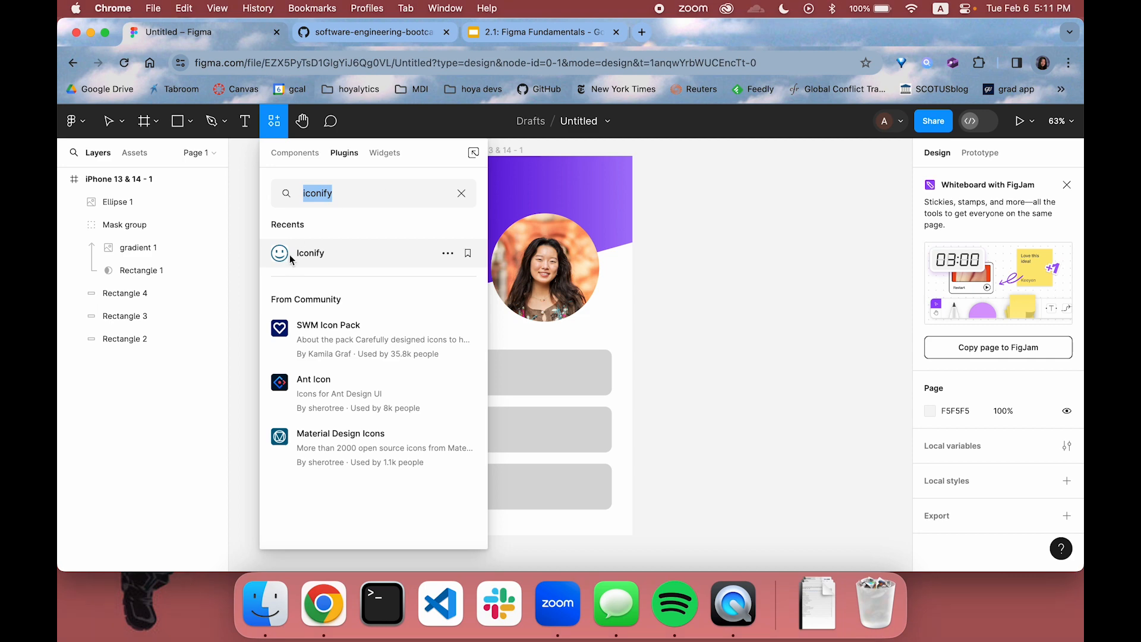
click(349, 251)
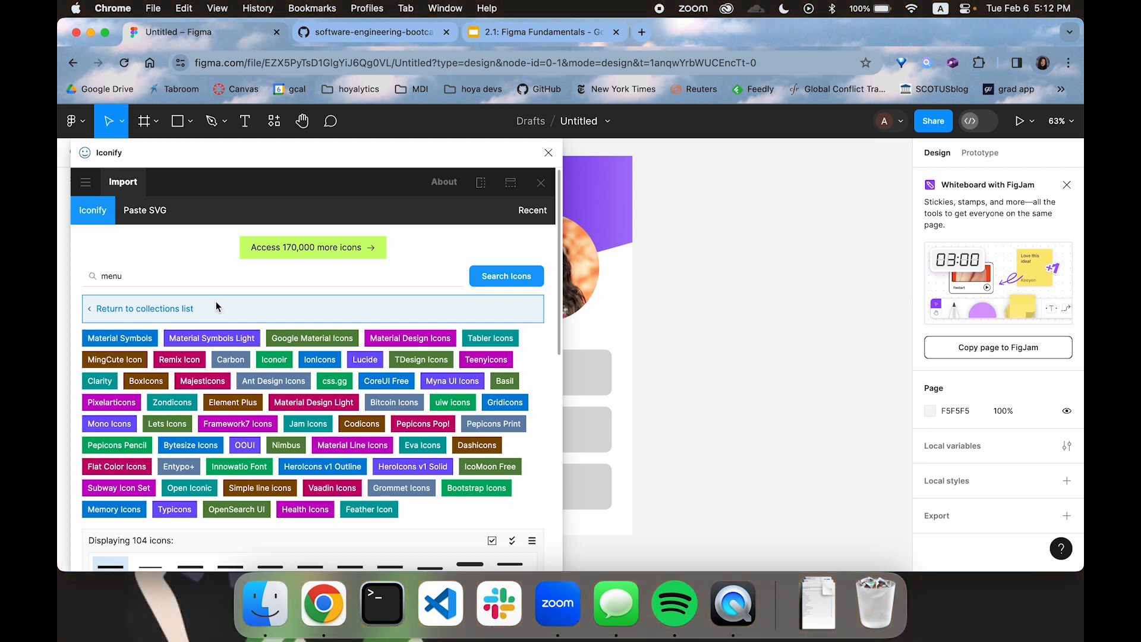
Search Iconify for home and place the material-symbols-light:home icon on the canvas beside the phone frame
click(243, 276)
key(BackSpace)
key(BackSpace)
key(BackSpace)
key(BackSpace)
text(home)
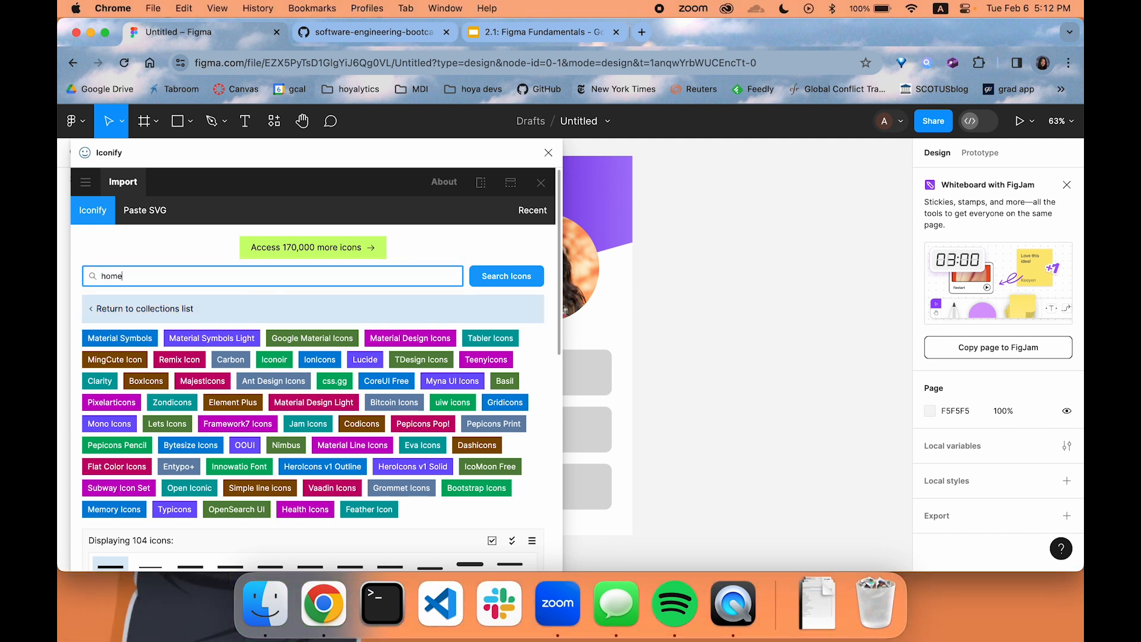
scroll(224, 408, down, 5)
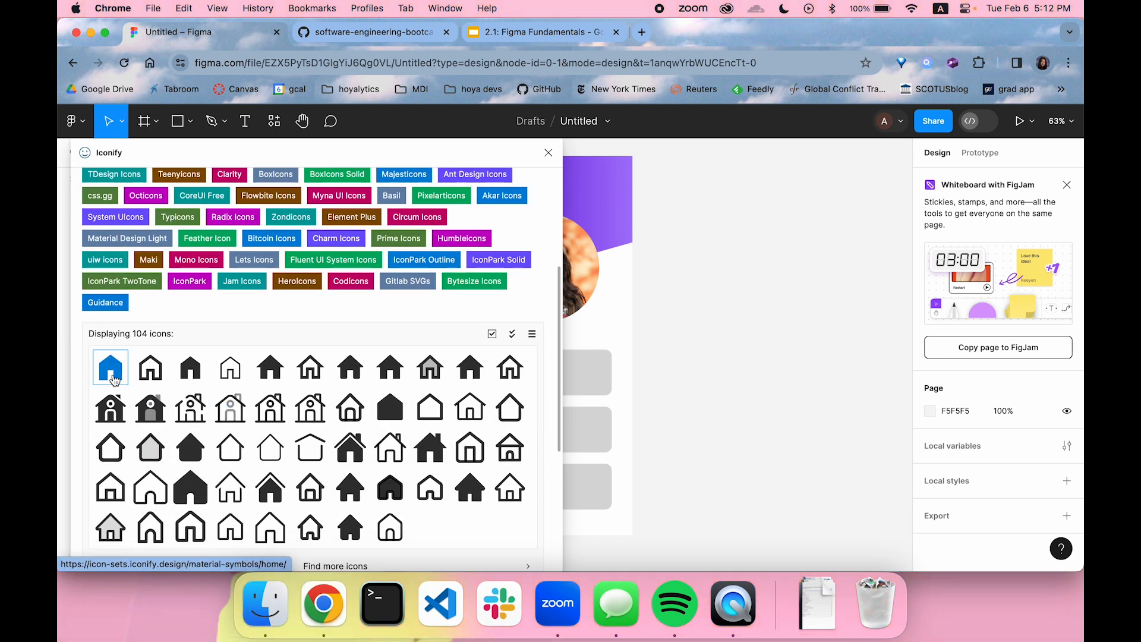
drag(189, 370, 692, 205)
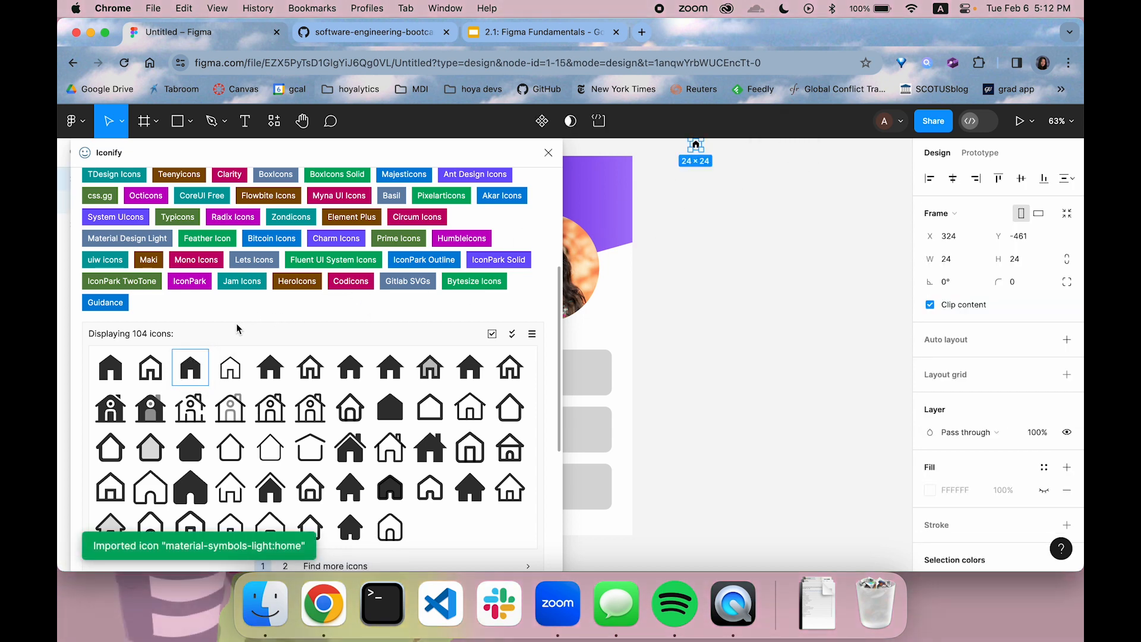
Find the material-symbols:person icon in Iconify and place it on the canvas beside the home icon
scroll(229, 336, up, 3)
triple_click(184, 195)
text(per)
key(Return)
drag(110, 428, 773, 154)
Search Iconify for calendar and place the mdi:calendar icon on the canvas beside the phone frame
triple_click(313, 194)
text(calendar)
key(Return)
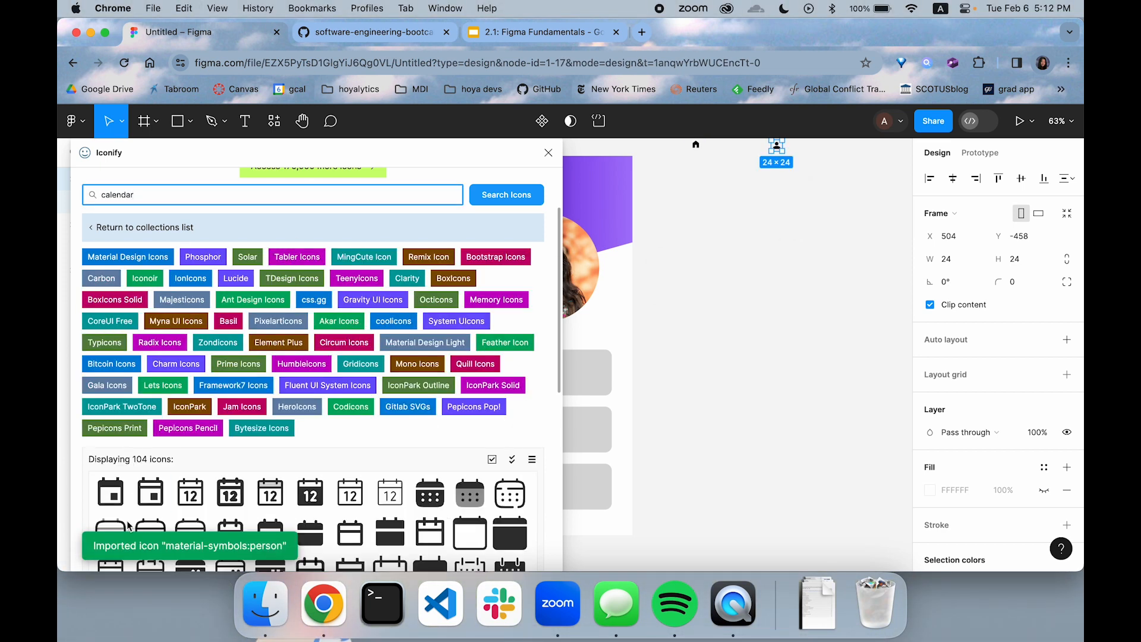
drag(110, 492, 759, 242)
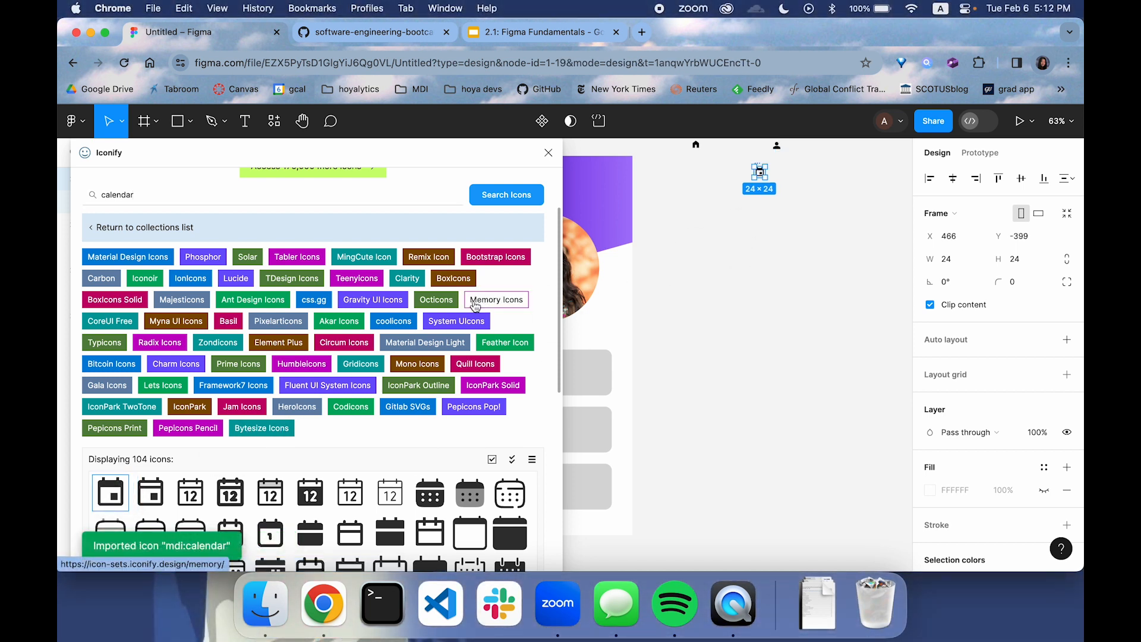
Search Iconify for arrow and place the maki:arrow icon on the canvas below the calendar icon
triple_click(392, 194)
text(arro)
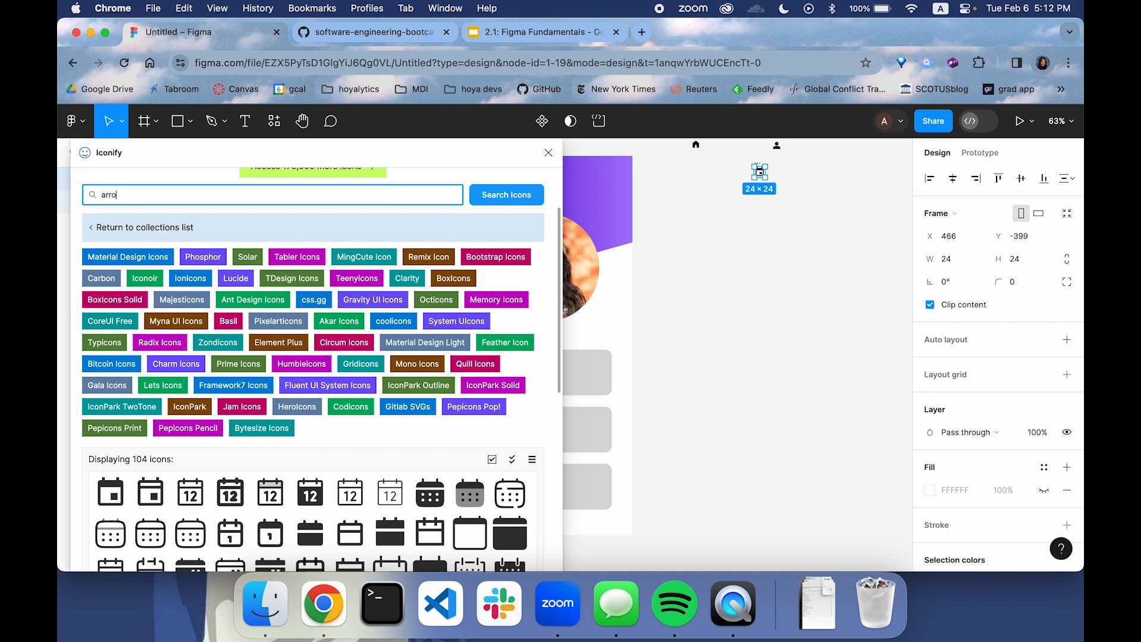
text(w)
key(Return)
drag(351, 473, 785, 316)
Search Iconify for menu, place the mingcute:menu-fill icon beside the arrow icon and close the plugin
click(284, 193)
key(super+a)
key(Return)
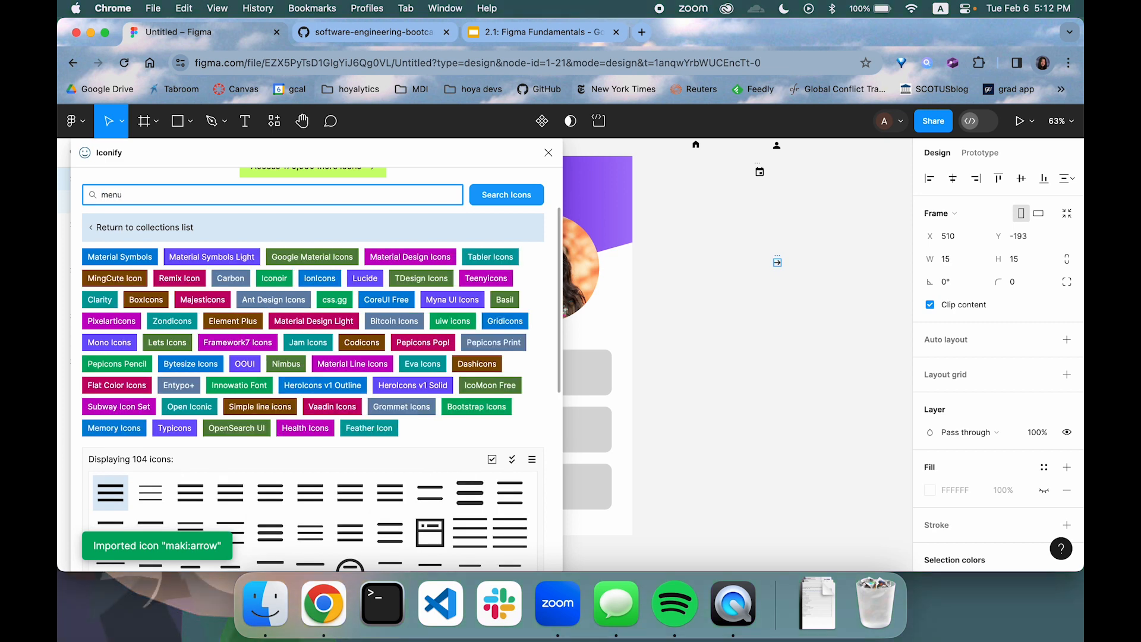
drag(473, 494, 814, 329)
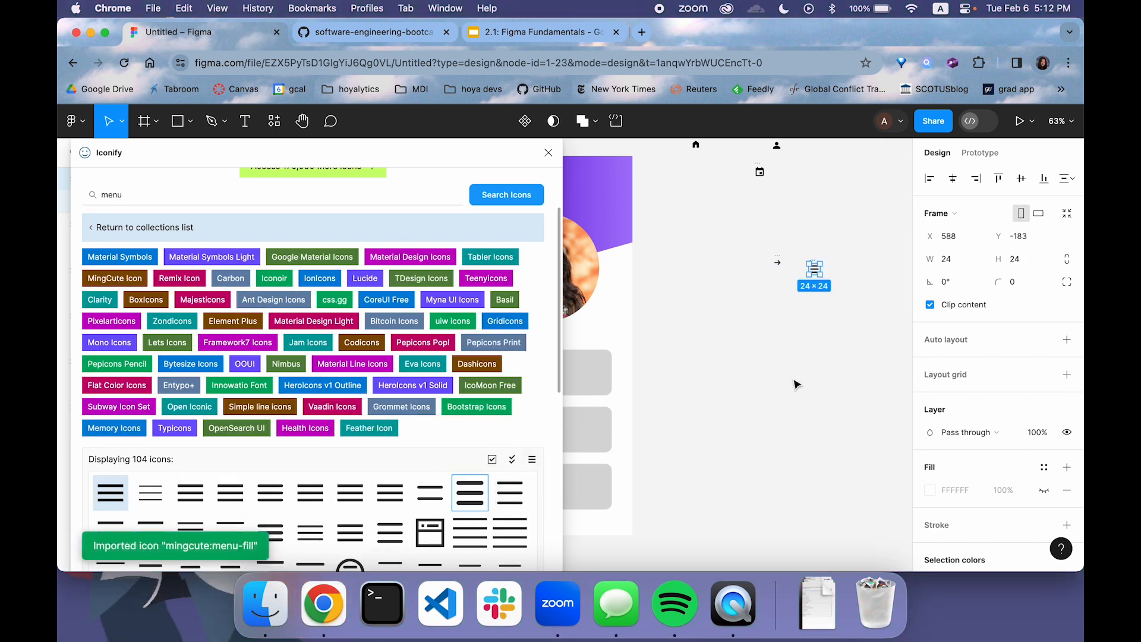
click(548, 154)
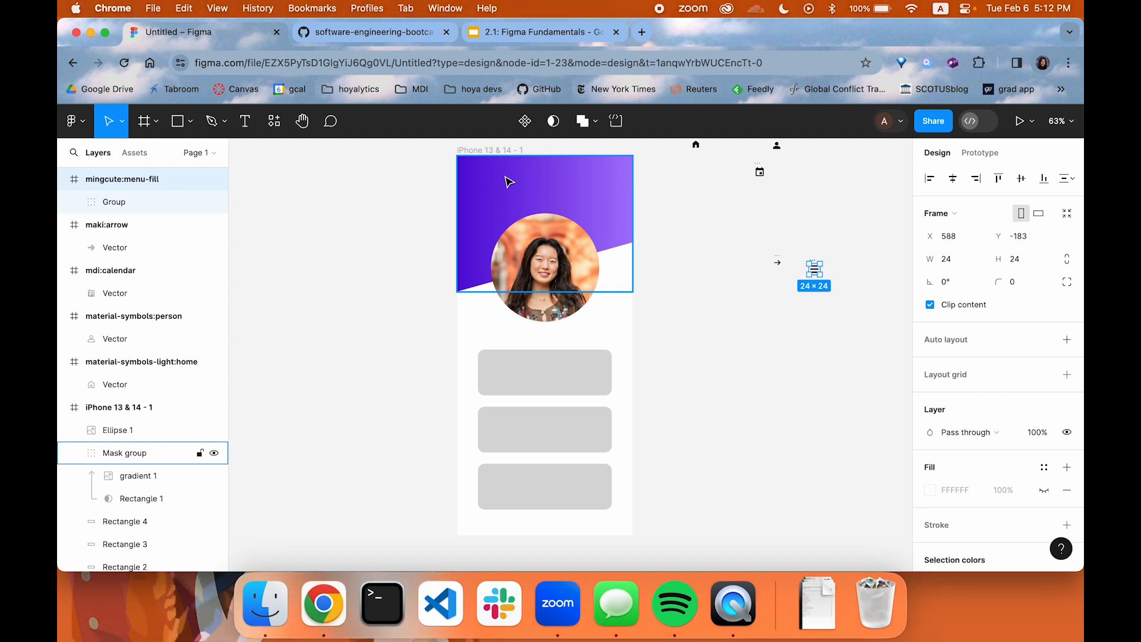
click(274, 121)
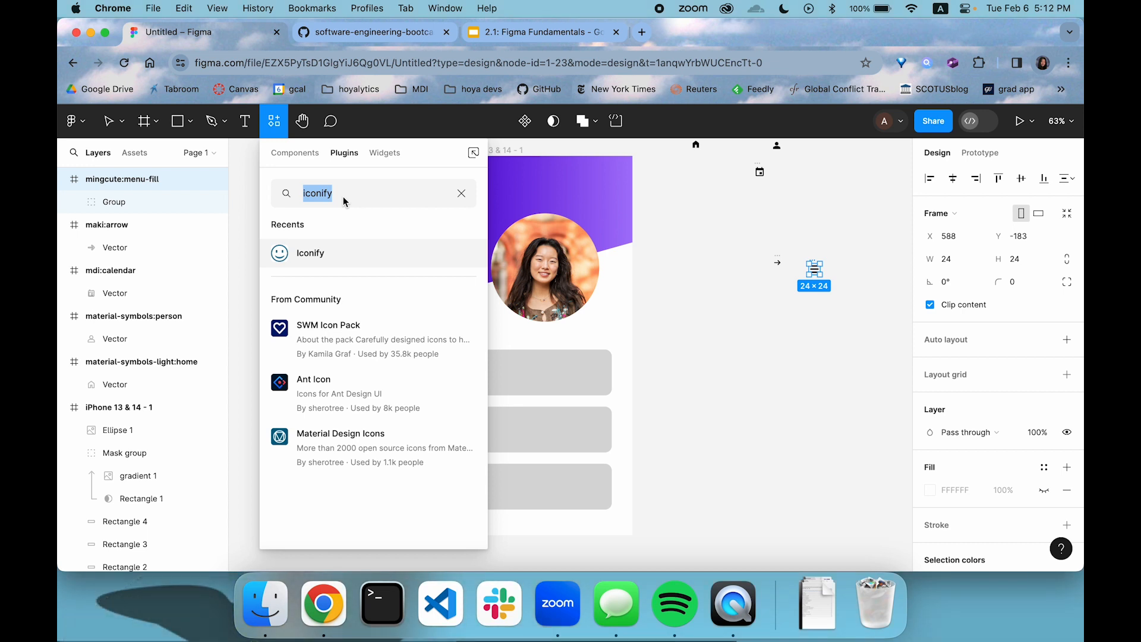
click(350, 254)
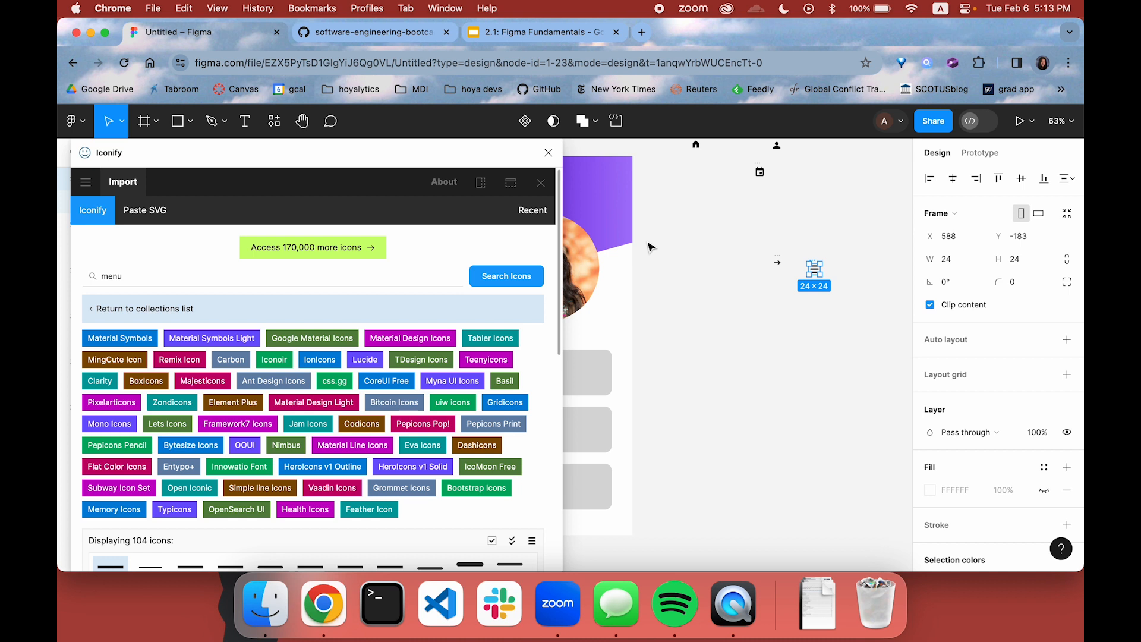
click(704, 166)
scroll(704, 200, up, 5)
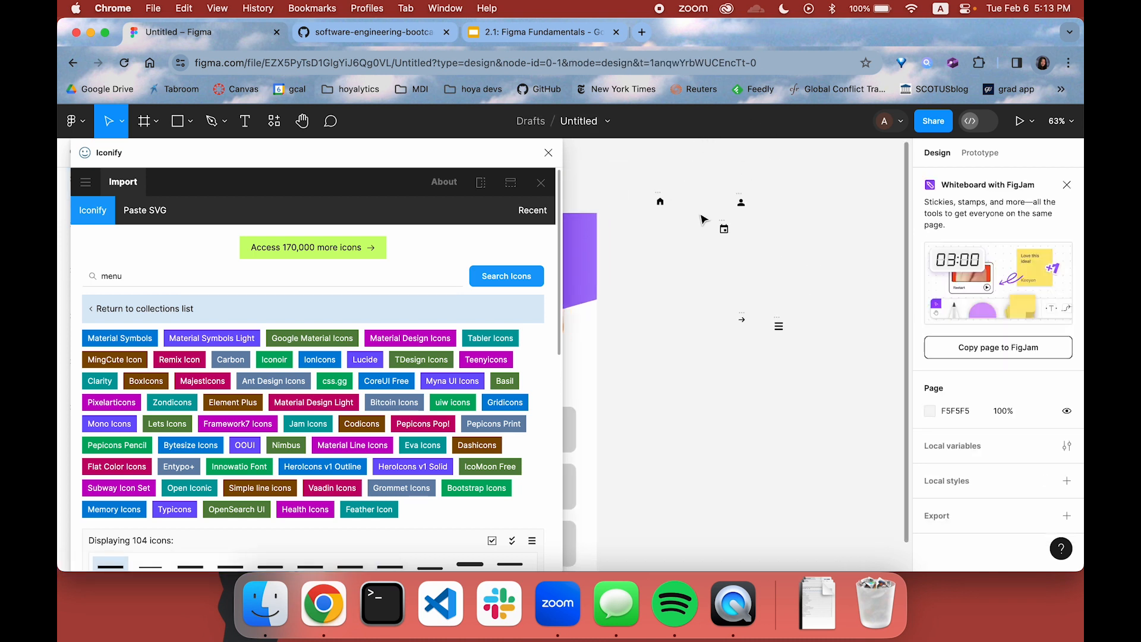
scroll(703, 228, right, 2)
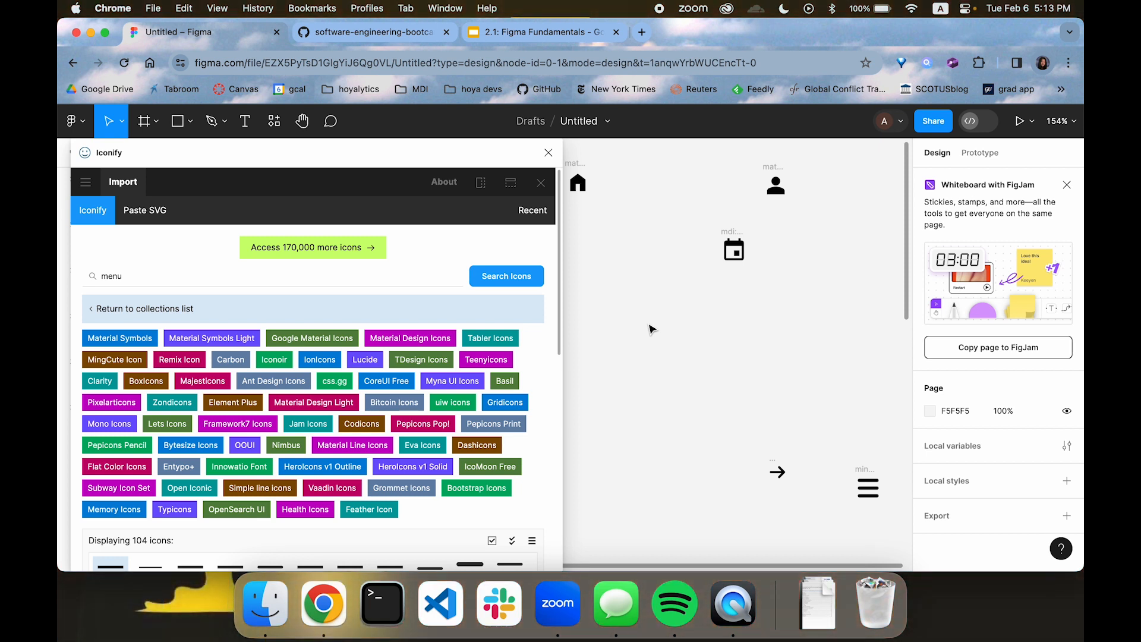
click(549, 152)
Move the calendar icon out of its frame to the empty canvas beside the phone's photo area
scroll(574, 325, down, 5)
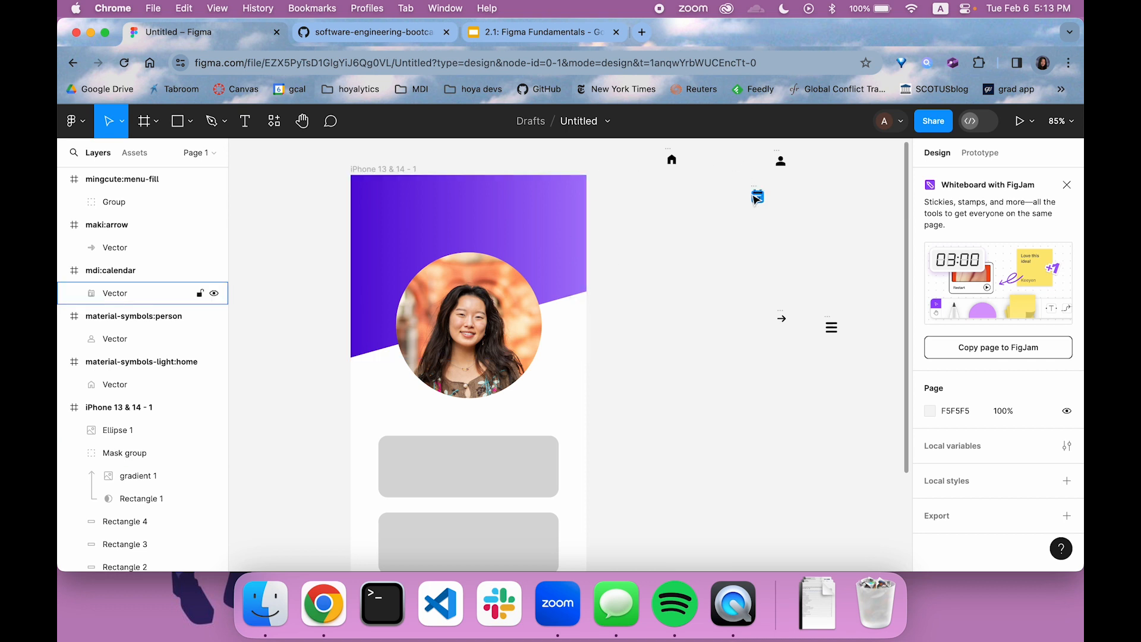
click(757, 198)
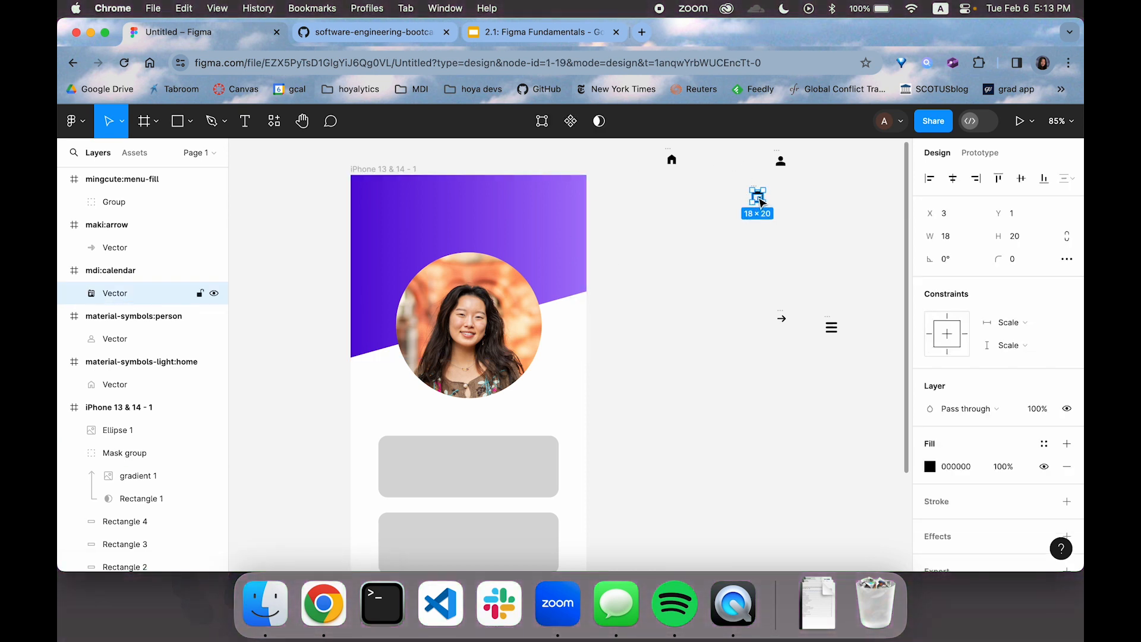
drag(761, 202, 652, 403)
scroll(665, 438, down, 5)
scroll(665, 438, left, 2)
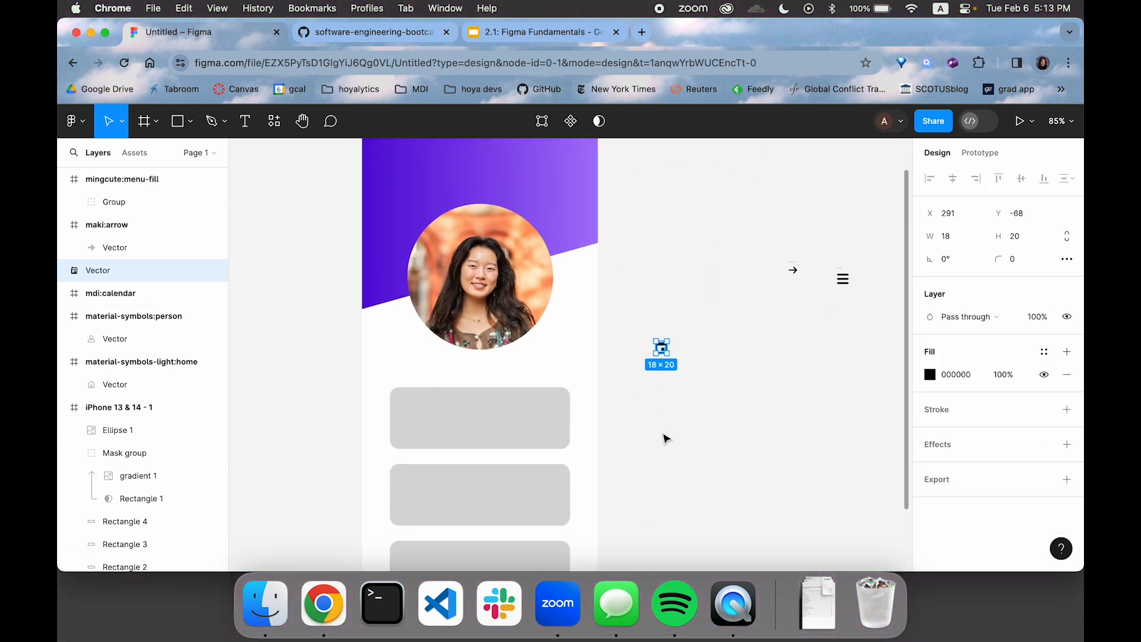
scroll(624, 400, down, 3)
Select the three grey cards together and reduce their height to 91 each, with 13 spacing between them
click(558, 367)
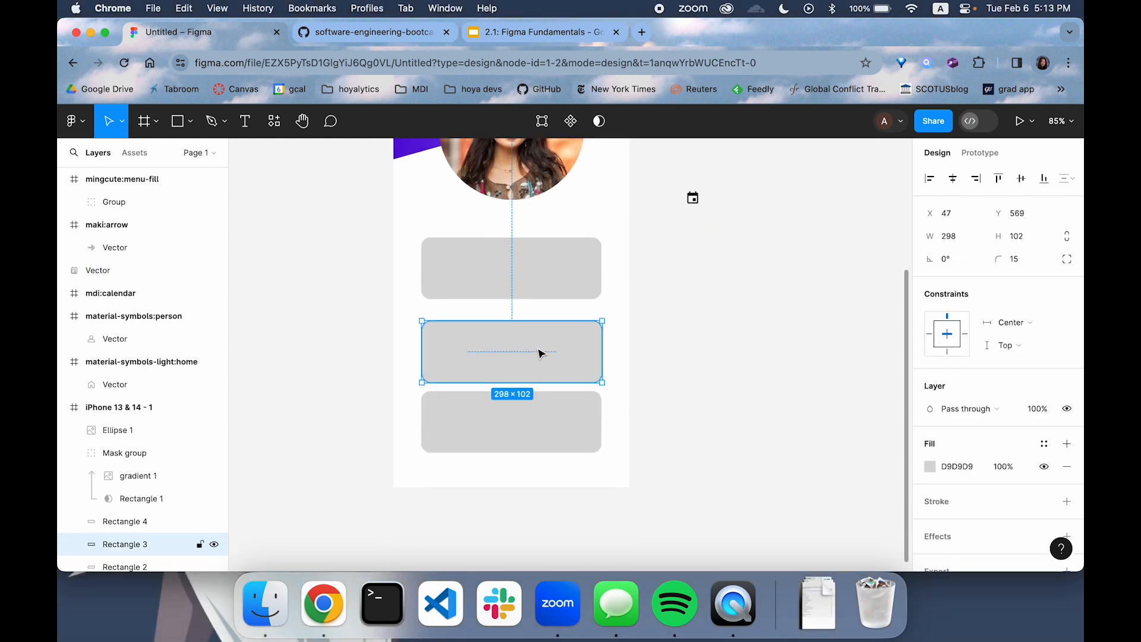
click(544, 288)
drag(633, 302, 491, 436)
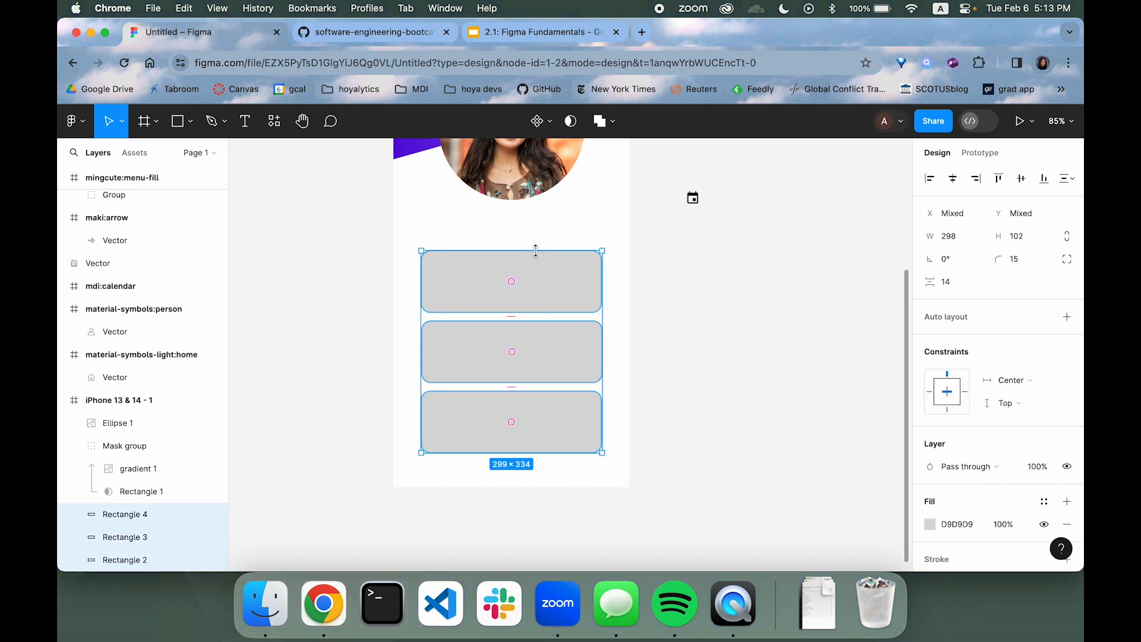
drag(535, 251, 538, 299)
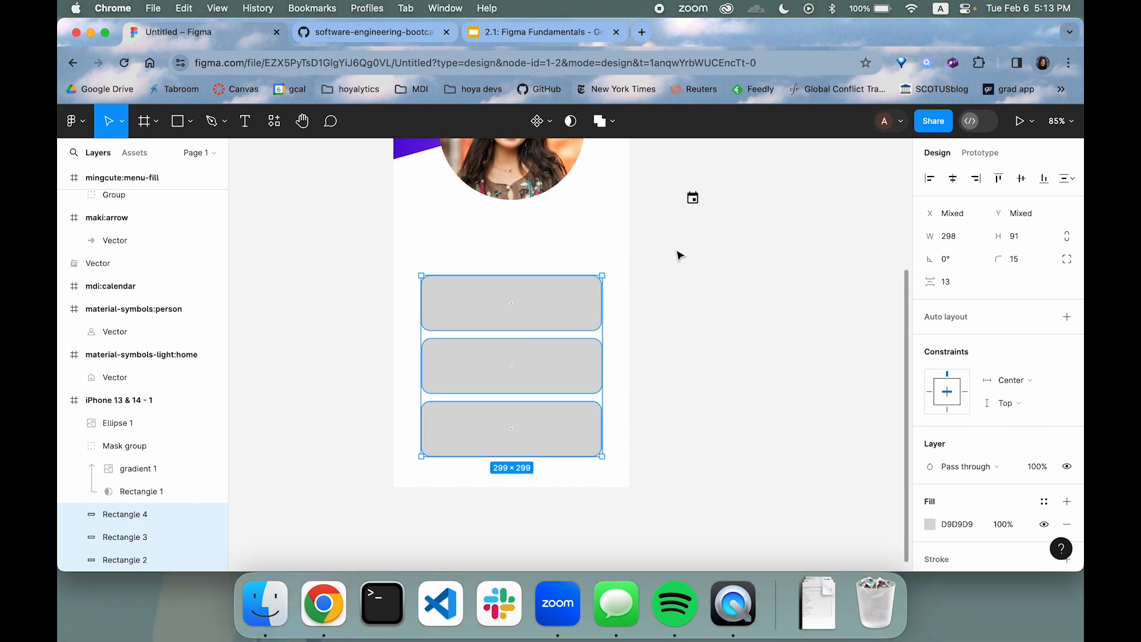
Place the calendar icon at the left end of the top card, at X 75, Y 530
click(693, 216)
click(695, 203)
drag(696, 205, 449, 312)
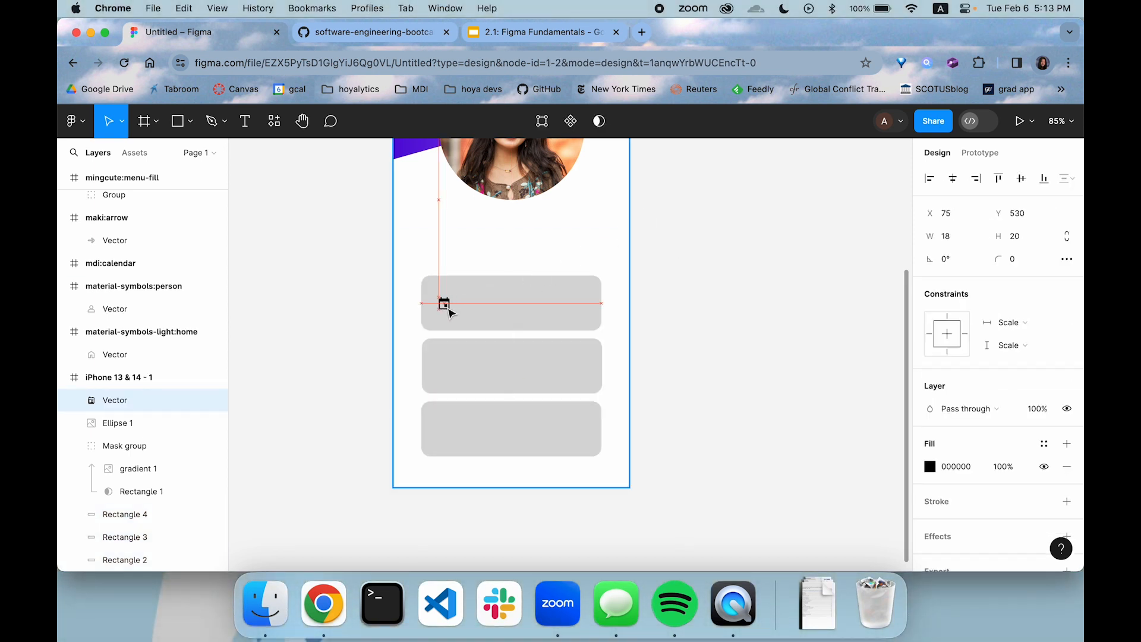
click(630, 318)
Move the home icon from the canvas to the left end of the middle card, at X 75, Y 636
scroll(652, 298, up, 2)
scroll(419, 339, up, 3)
scroll(419, 339, right, 1)
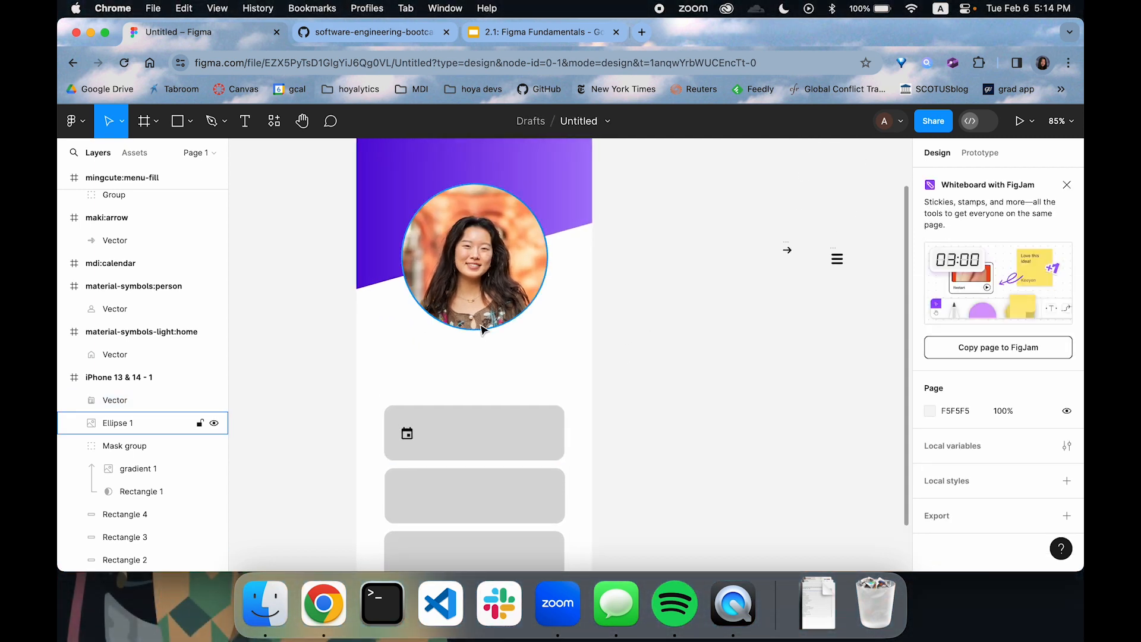
scroll(483, 328, up, 3)
scroll(483, 329, right, 2)
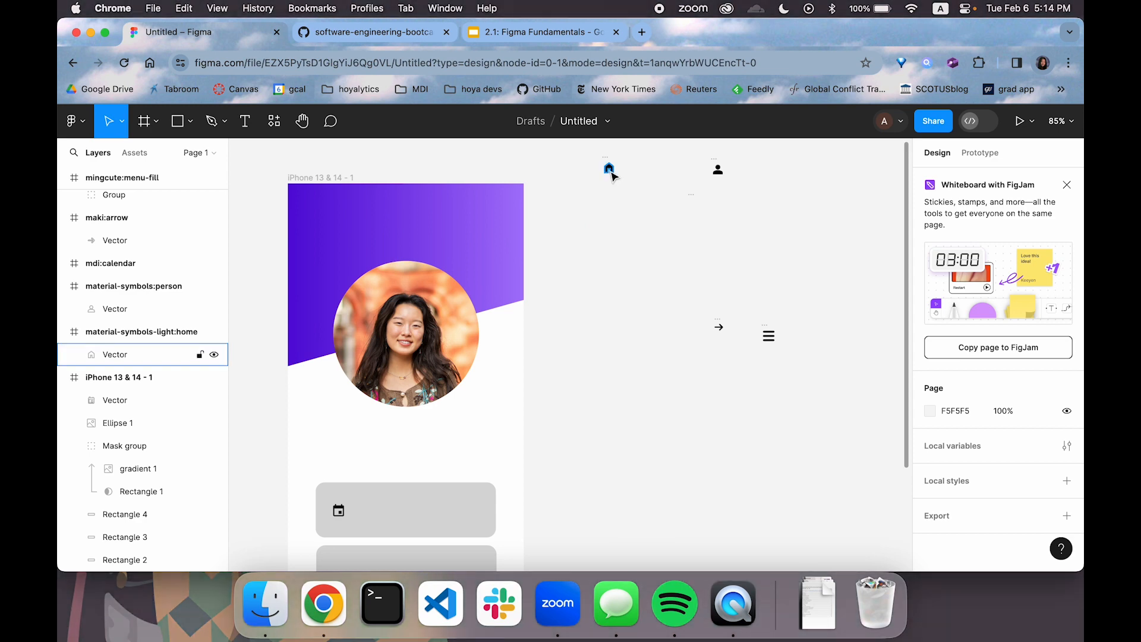
drag(611, 175, 599, 378)
drag(591, 421, 585, 428)
scroll(585, 430, down, 8)
scroll(585, 431, left, 2)
scroll(662, 200, up, 1)
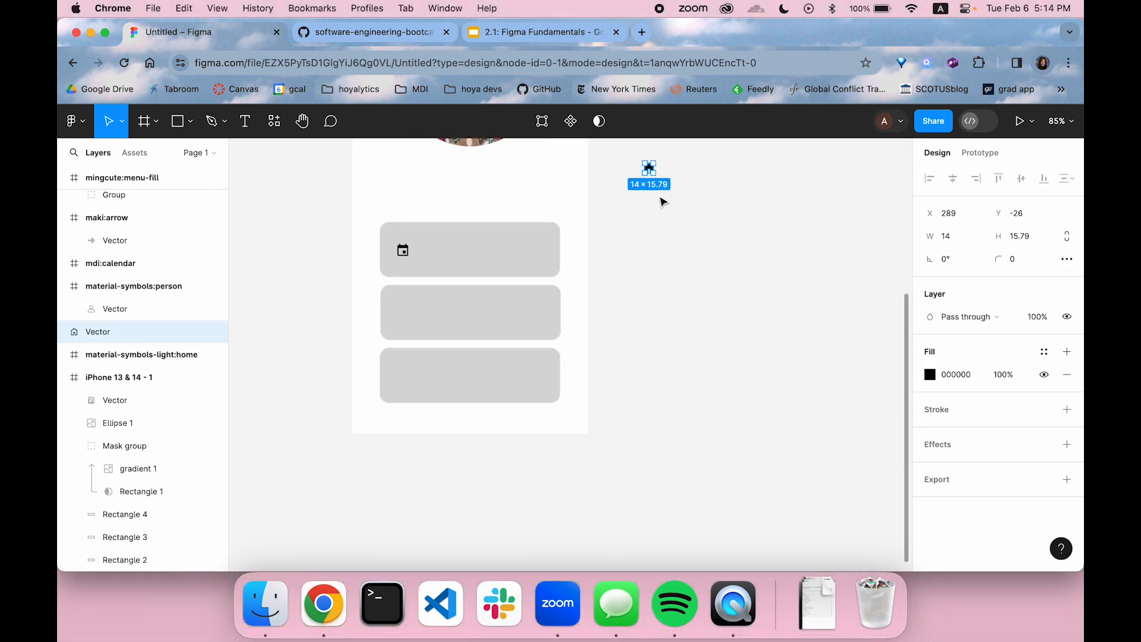
drag(652, 173, 401, 314)
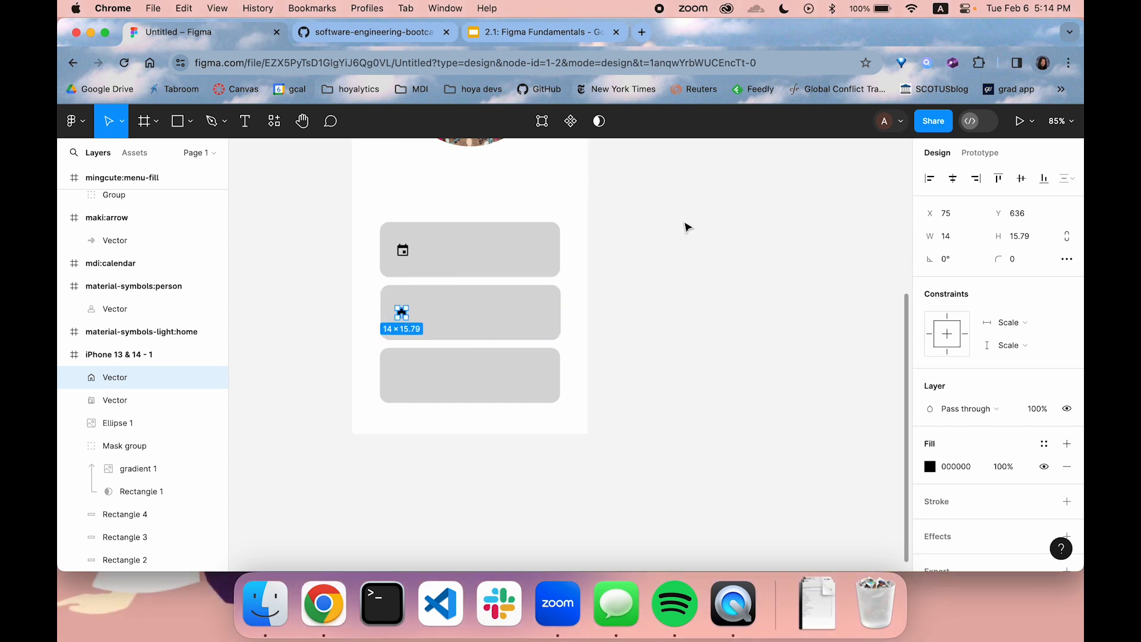
click(686, 227)
Move the person icon from the canvas to the left end of the bottom card, below the home icon
scroll(686, 227, up, 3)
scroll(686, 227, right, 2)
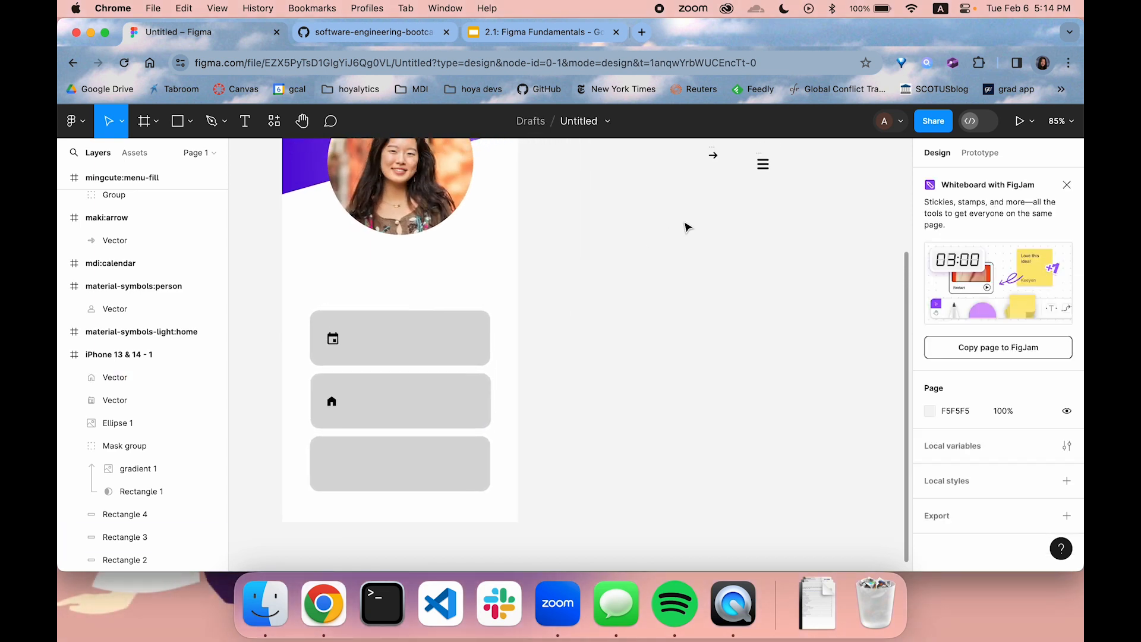
scroll(687, 228, up, 3)
scroll(686, 227, right, 1)
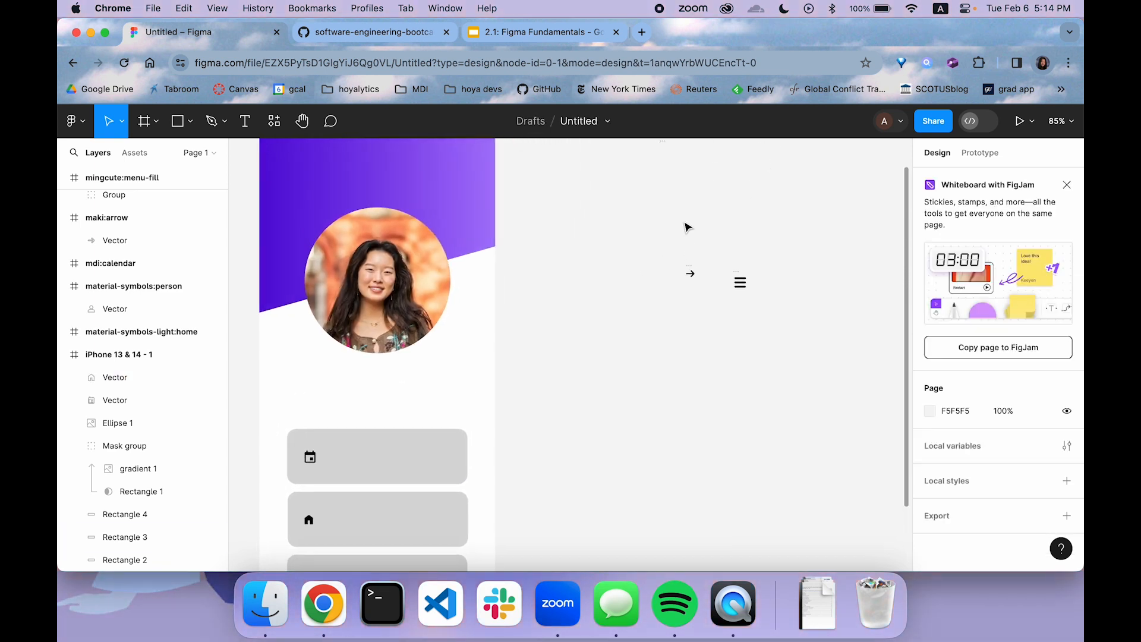
click(683, 195)
drag(535, 423, 533, 423)
scroll(529, 430, down, 5)
scroll(530, 431, left, 2)
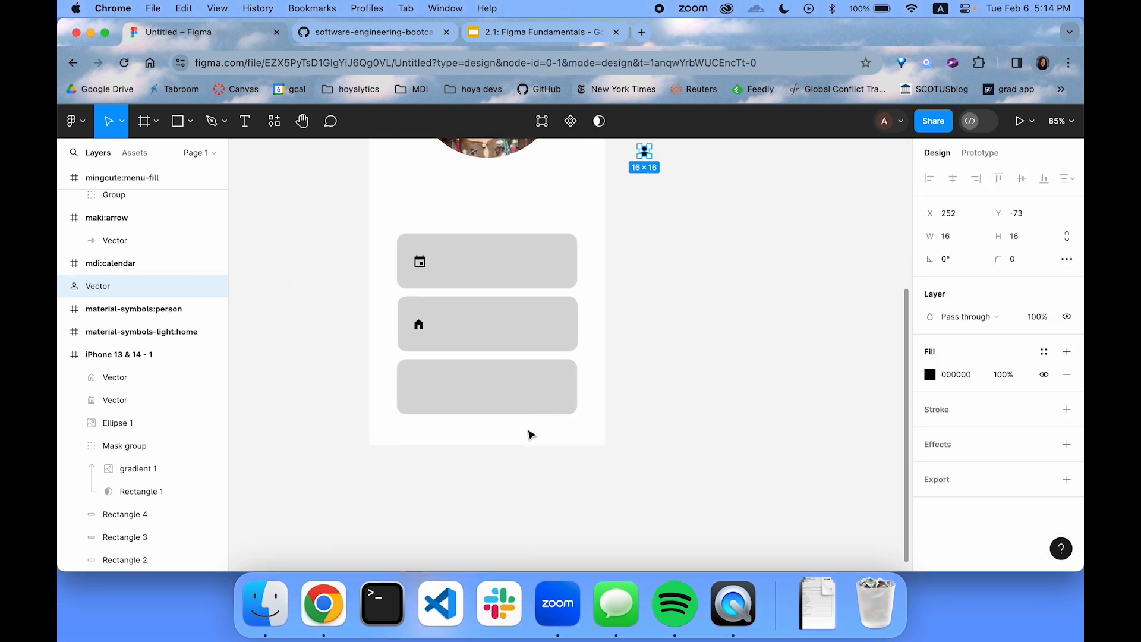
drag(648, 160, 421, 396)
click(736, 252)
Move the menu icon into the purple header's upper-right corner, at X 345, Y 24
scroll(736, 252, up, 8)
scroll(737, 254, right, 1)
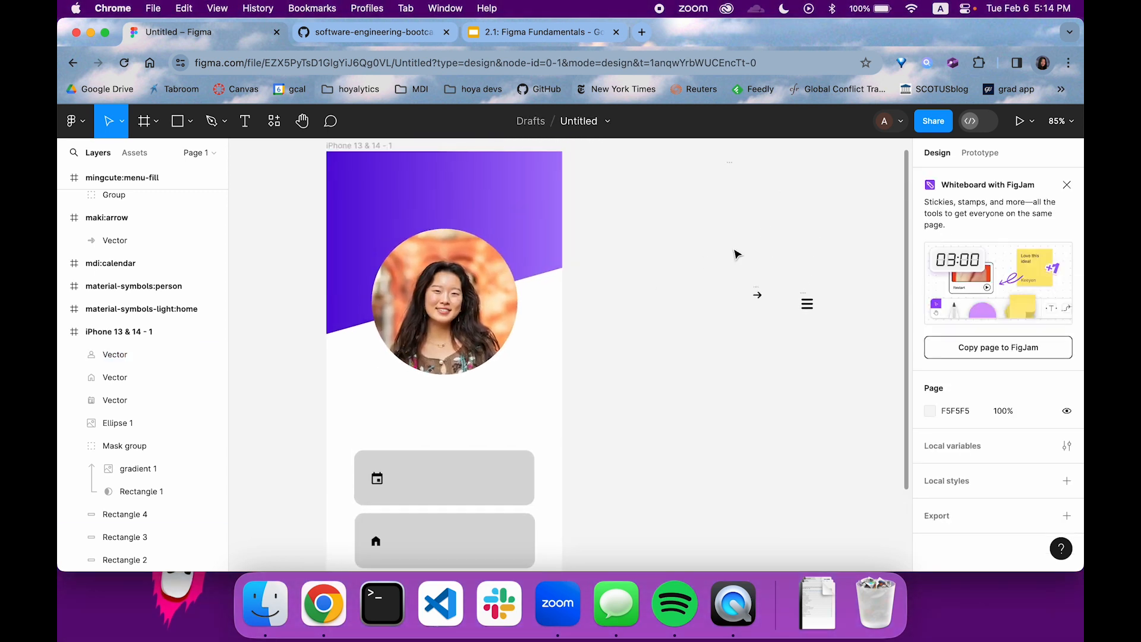
click(808, 304)
drag(807, 304, 546, 177)
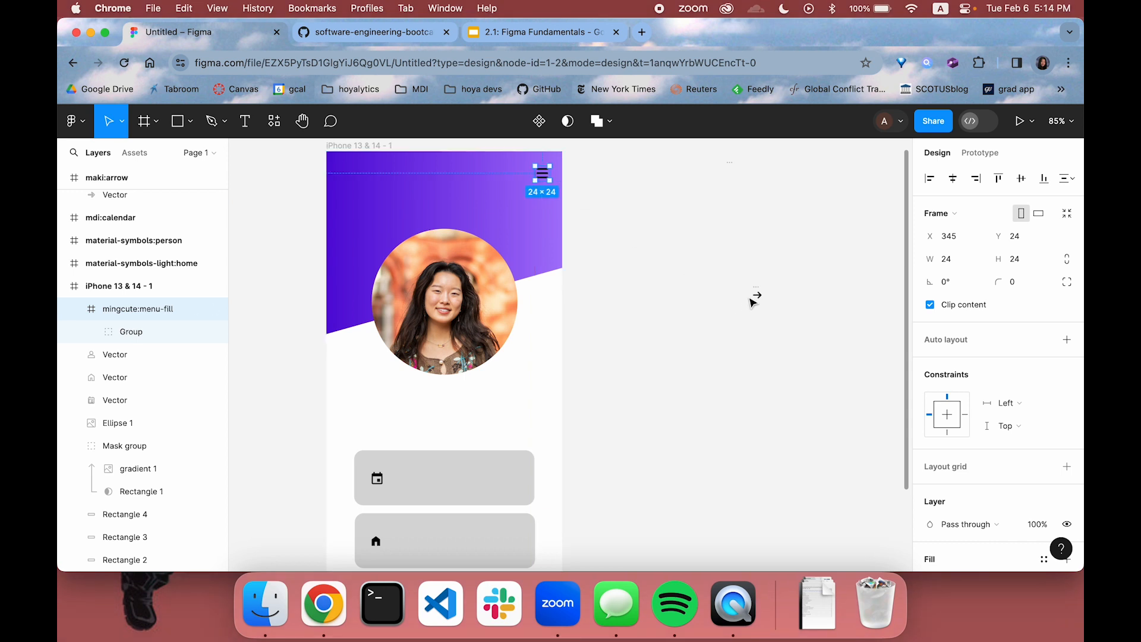
Place the arrow icon in the header's upper-left corner, enlarge it to 25 × 20 and level it with the menu icon
drag(755, 296, 355, 180)
scroll(353, 181, up, 2)
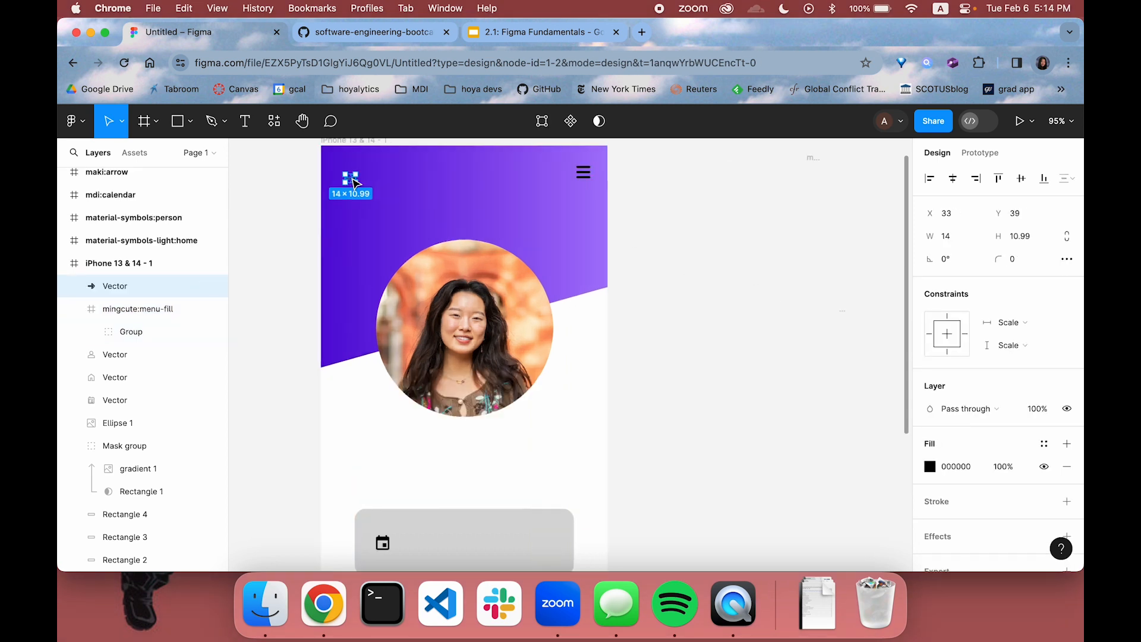
scroll(353, 182, up, 5)
drag(370, 196, 395, 224)
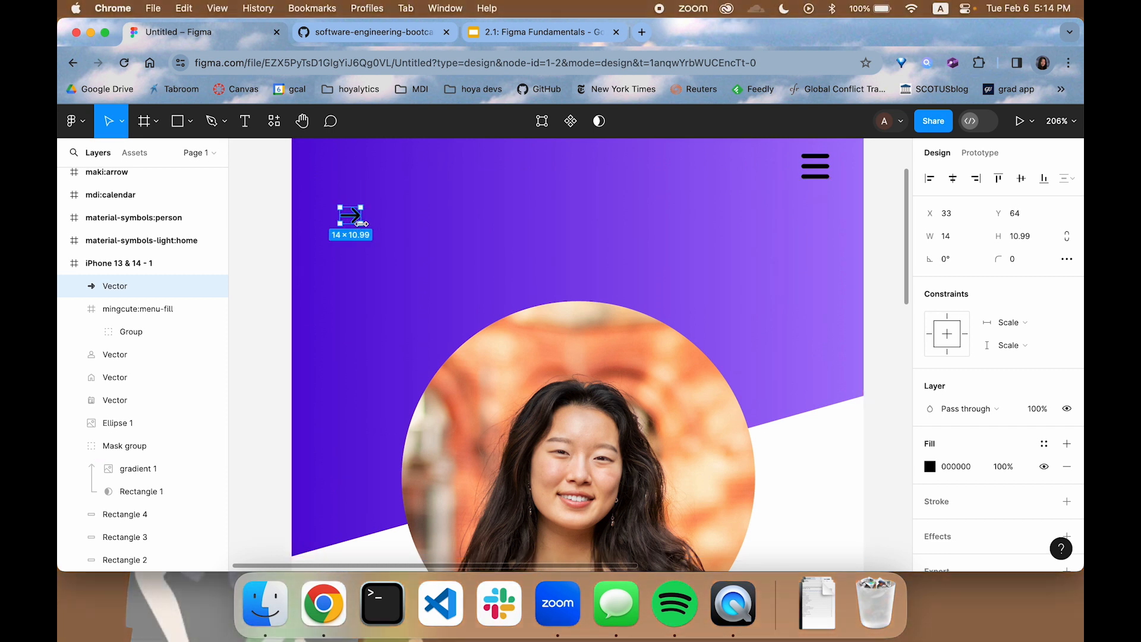
mouse_move(361, 223)
mouse_down()
mouse_move(367, 238)
mouse_move(363, 227)
mouse_up()
scroll(366, 243, up, 2)
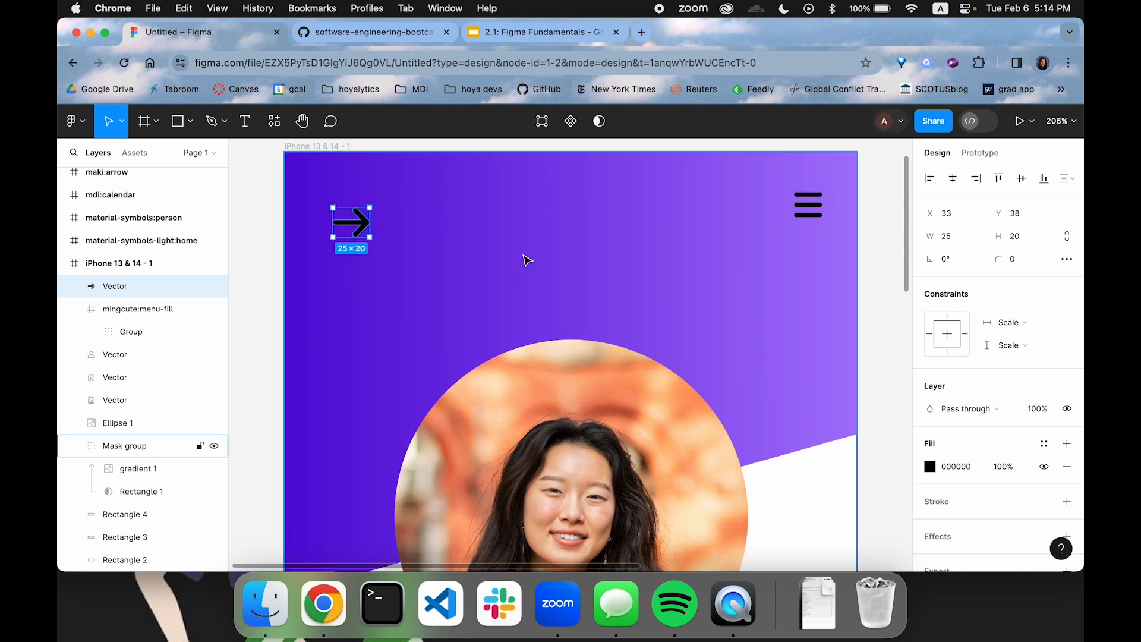
drag(366, 229, 364, 215)
click(471, 236)
scroll(472, 236, down, 5)
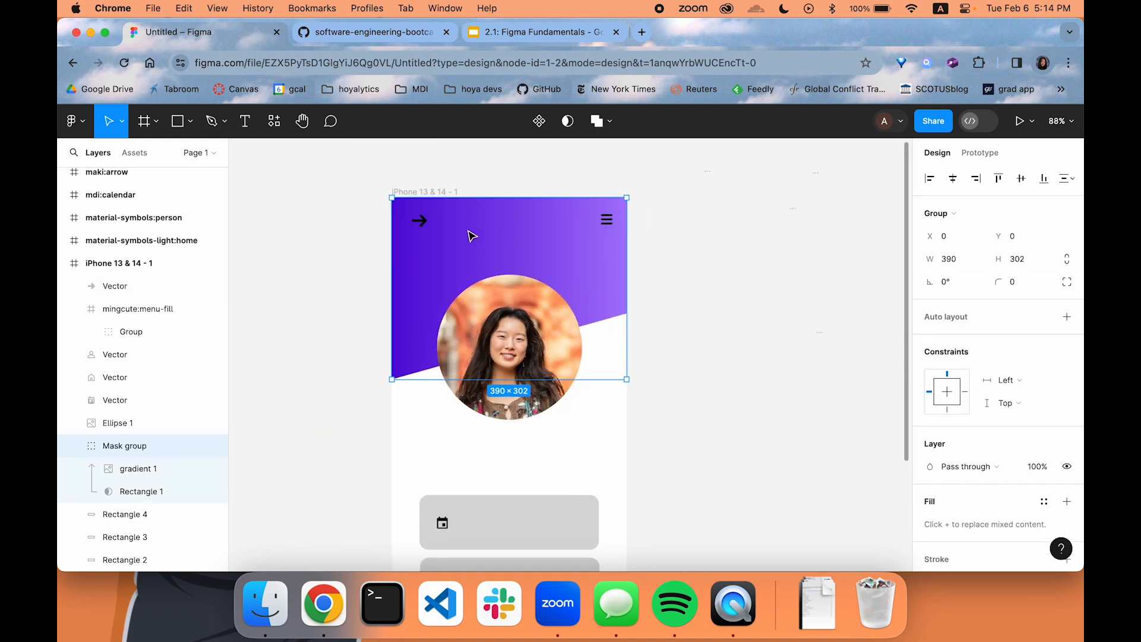
Select the header's arrow and menu icons together and move them down so the arrow sits at Y 39
click(701, 242)
click(461, 234)
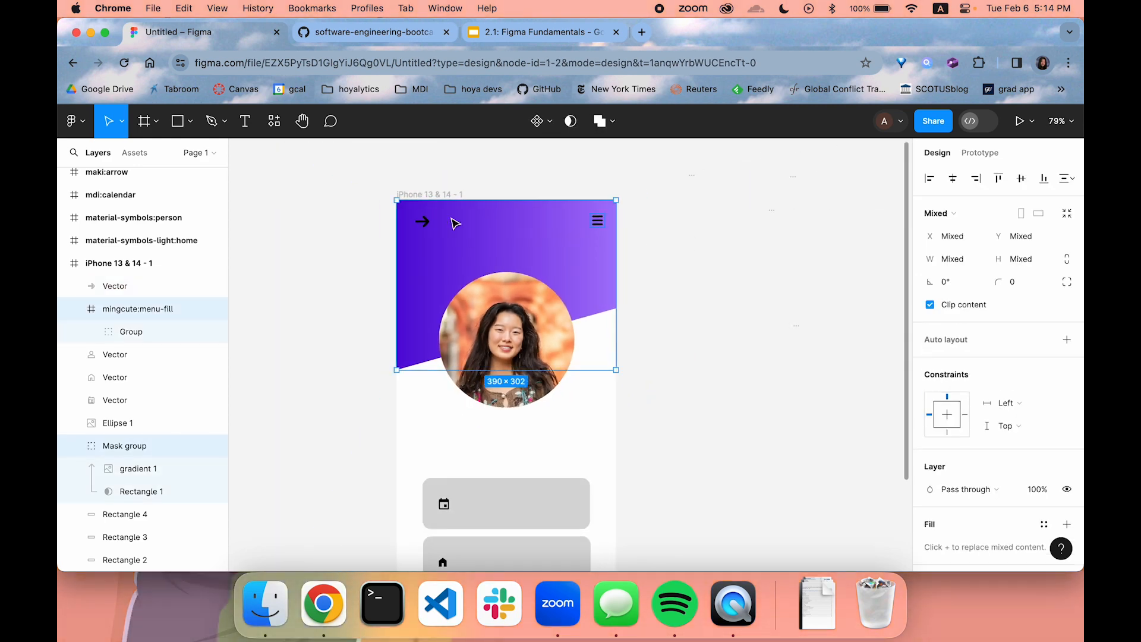
click(621, 225)
click(600, 225)
shift+click(423, 223)
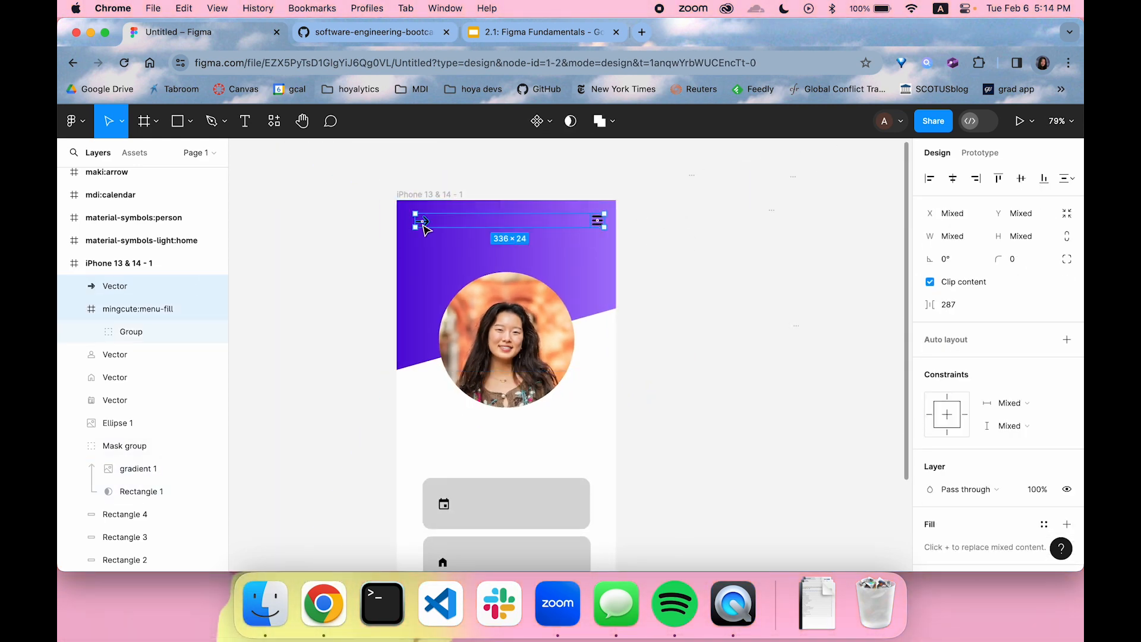
key(Down)
key(Down)
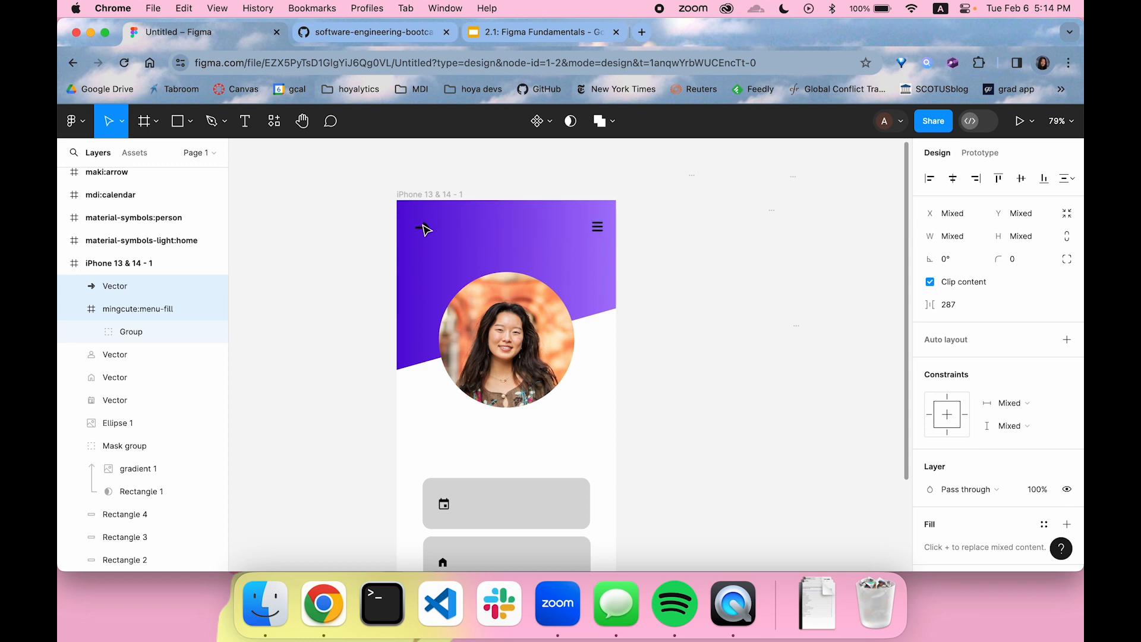
click(726, 259)
Rotate the header's arrow icon by -180° so it points left
scroll(726, 260, down, 4)
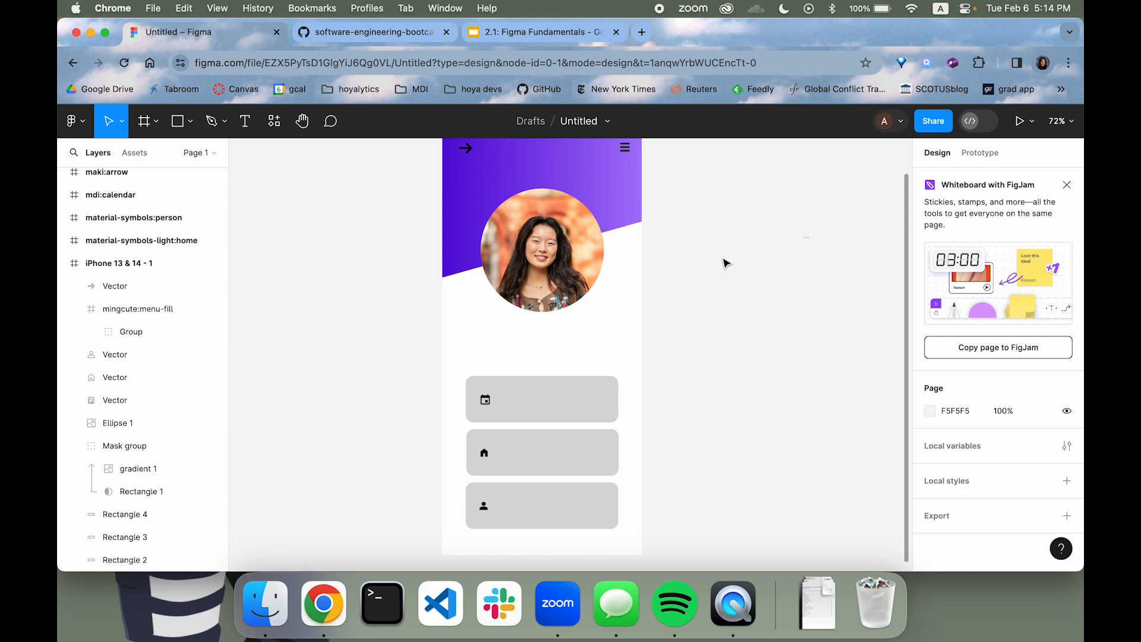
scroll(726, 263, up, 2)
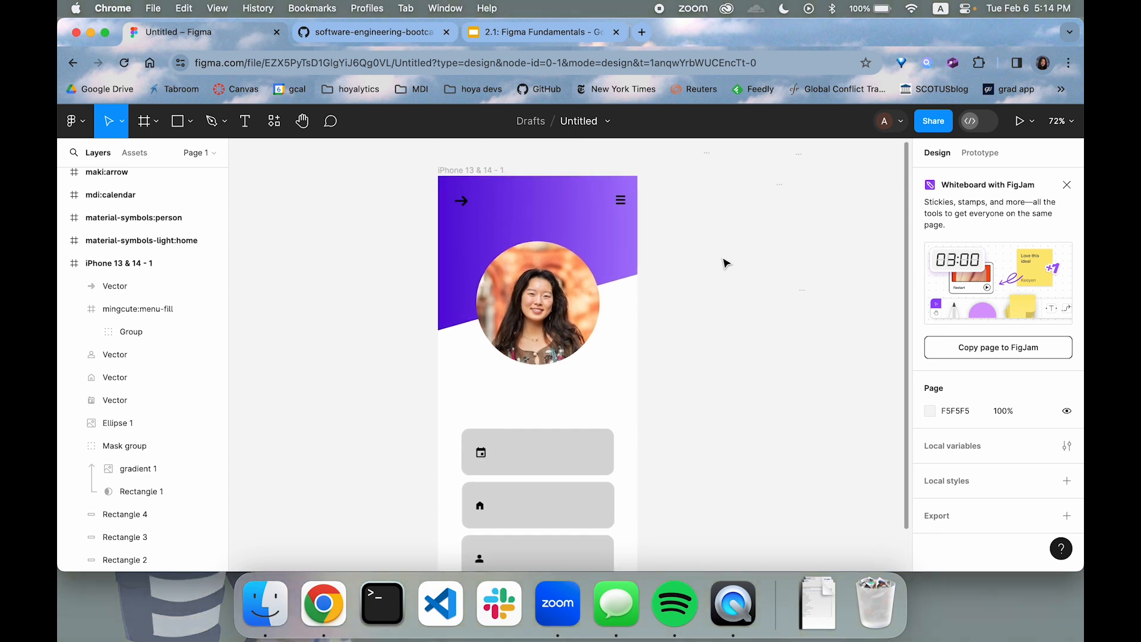
click(477, 173)
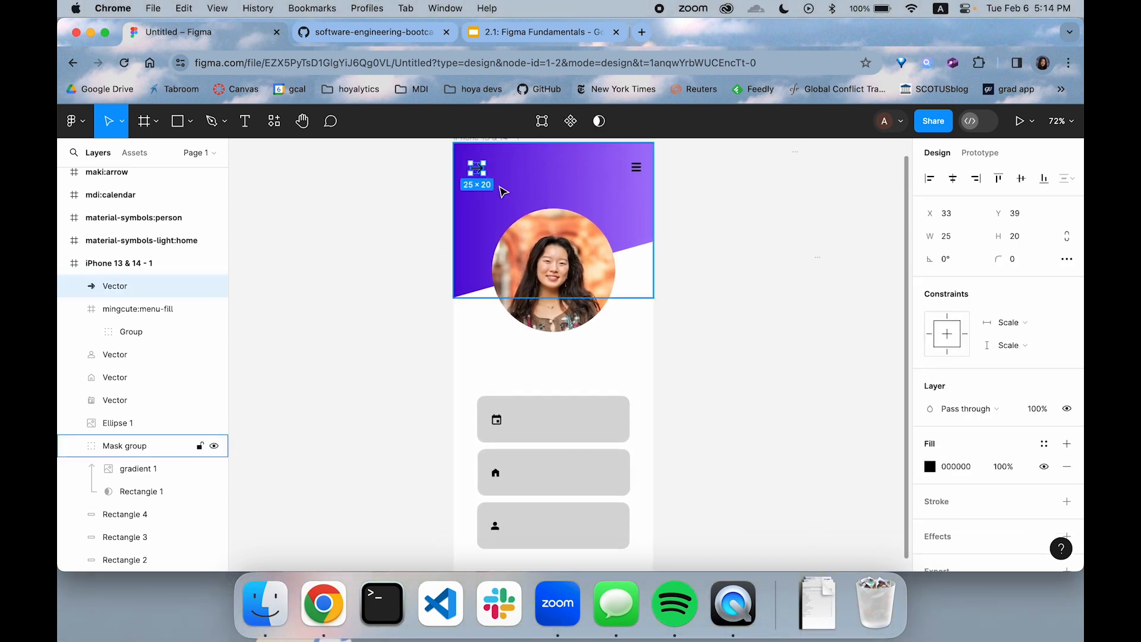
drag(465, 177, 512, 142)
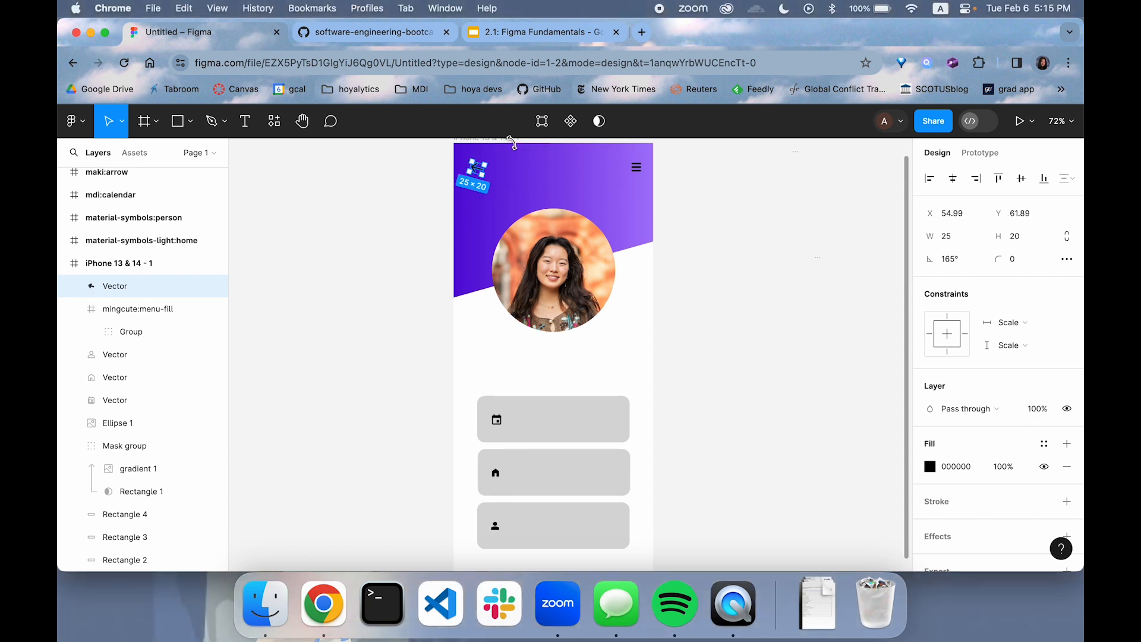
click(717, 278)
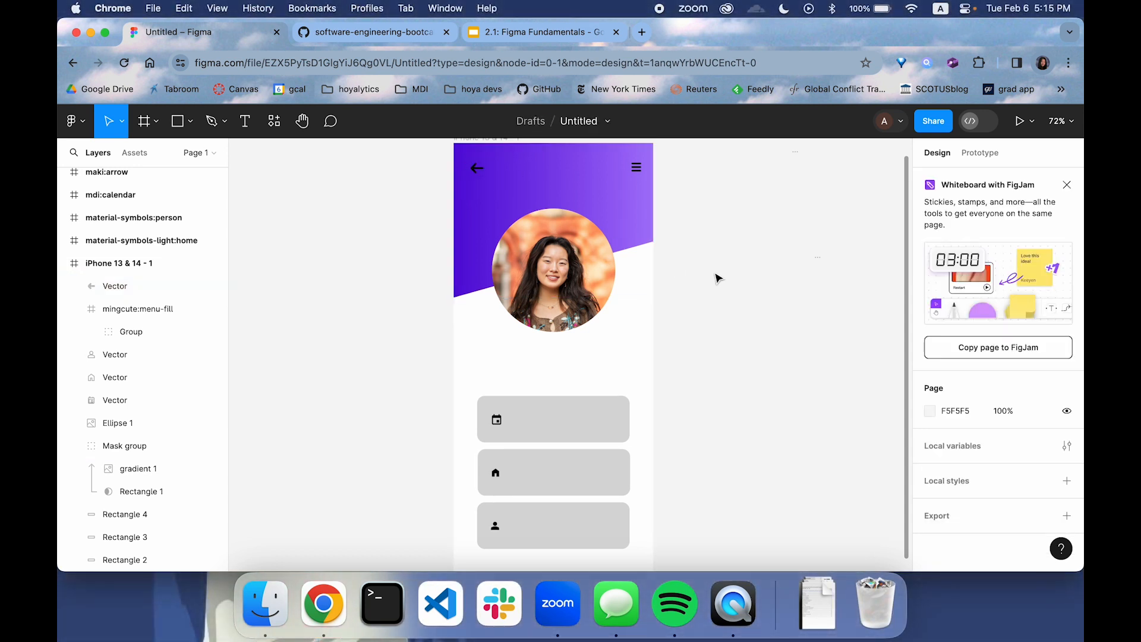
Shift both header icons inward, placing the arrow at X 73, Y 58 and the menu icon at X 332, Y 34
click(473, 170)
drag(473, 171, 487, 174)
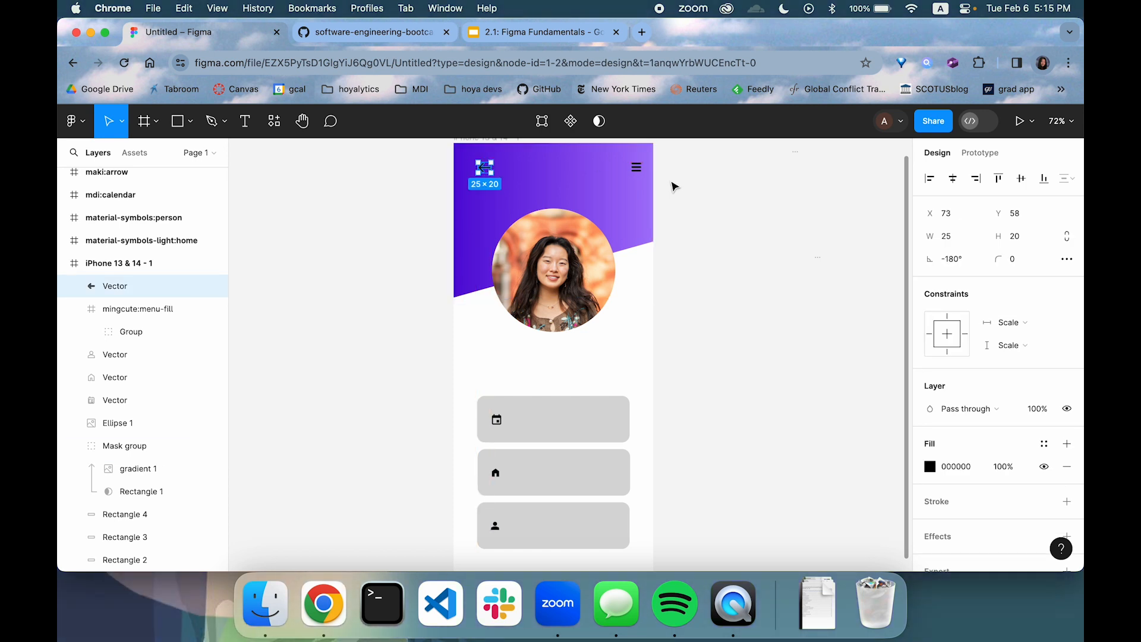
click(634, 169)
drag(634, 170, 628, 169)
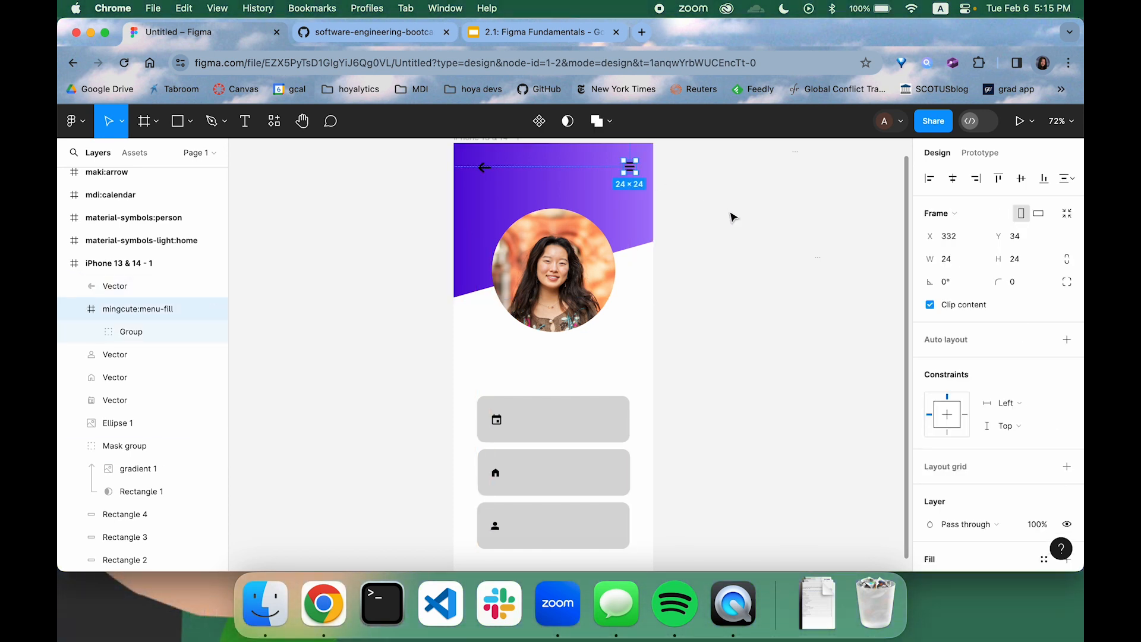
click(733, 216)
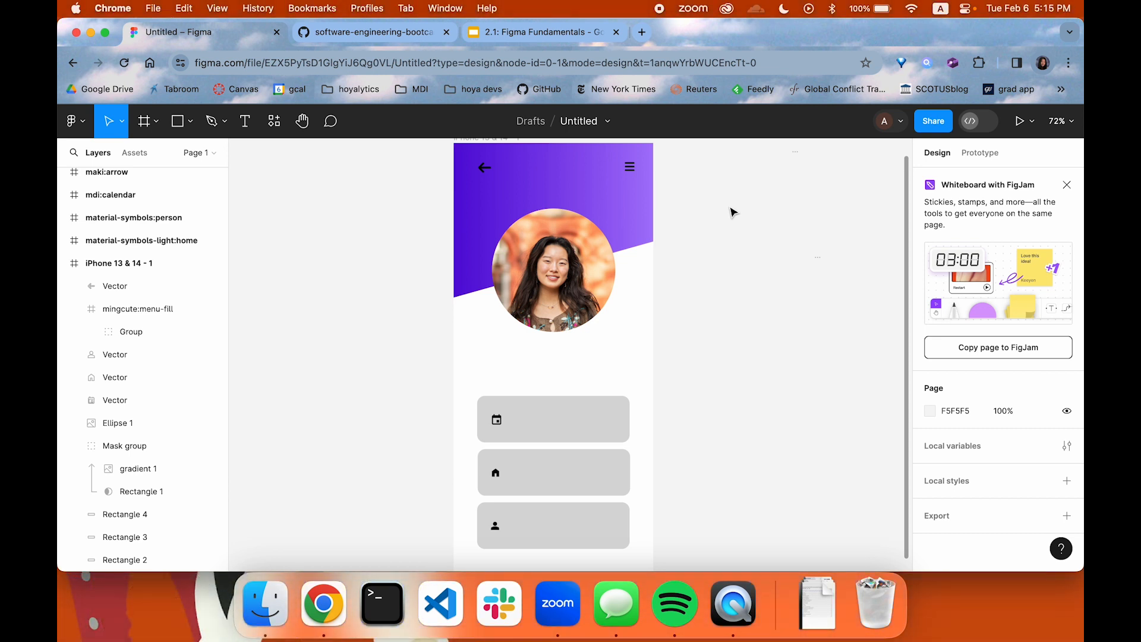
Select the header's arrow and menu icons together and change their color from black to white
click(629, 167)
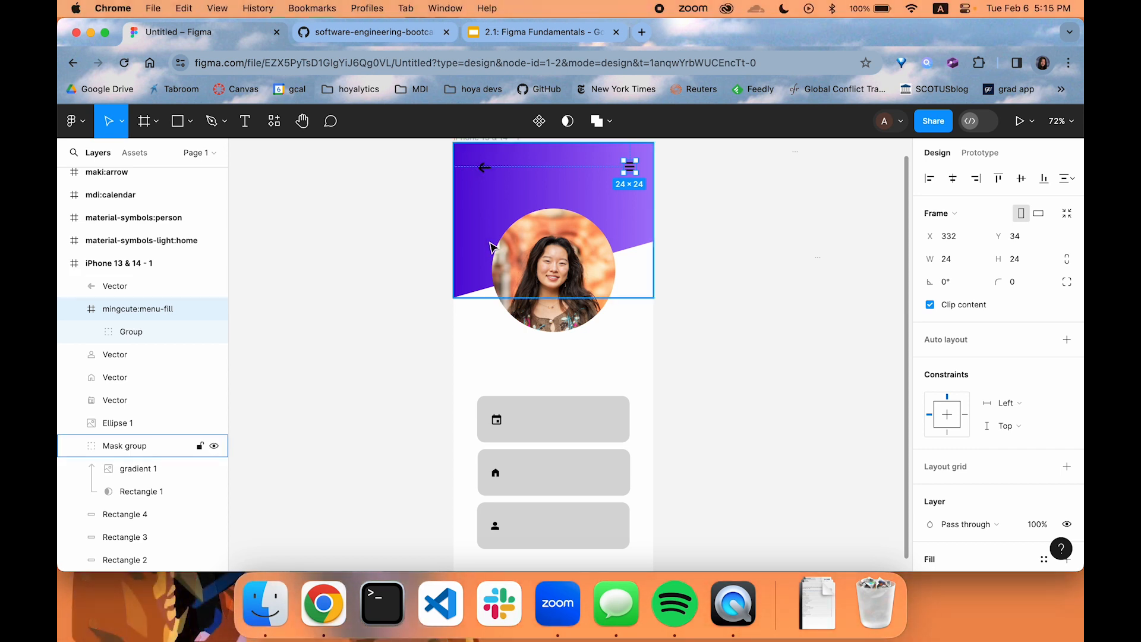
click(485, 169)
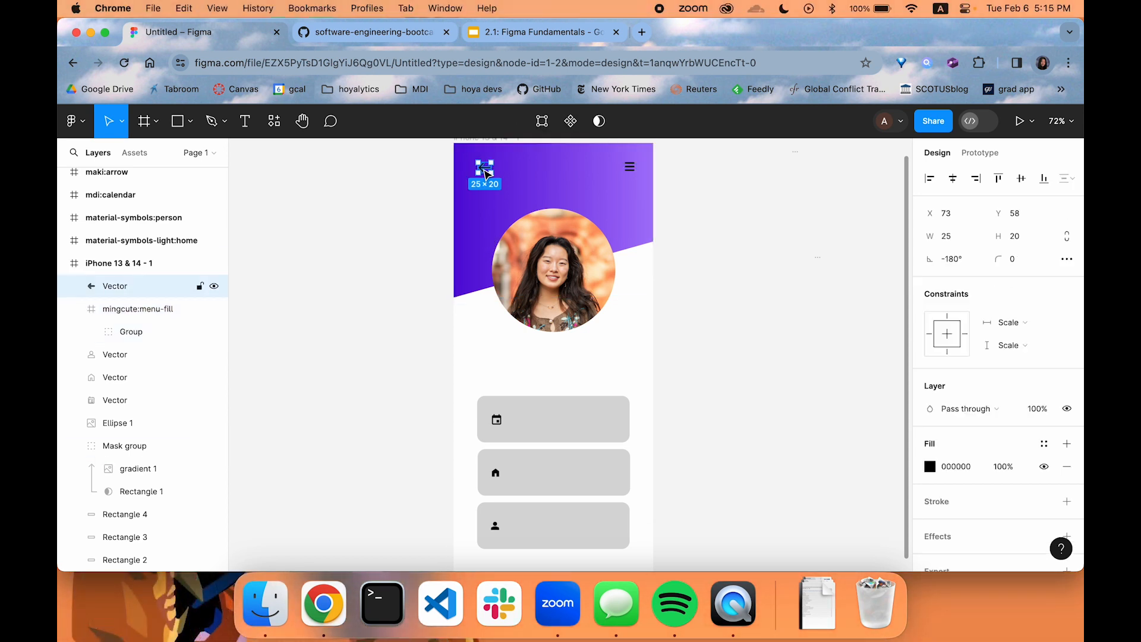
shift+click(629, 171)
scroll(918, 375, down, 3)
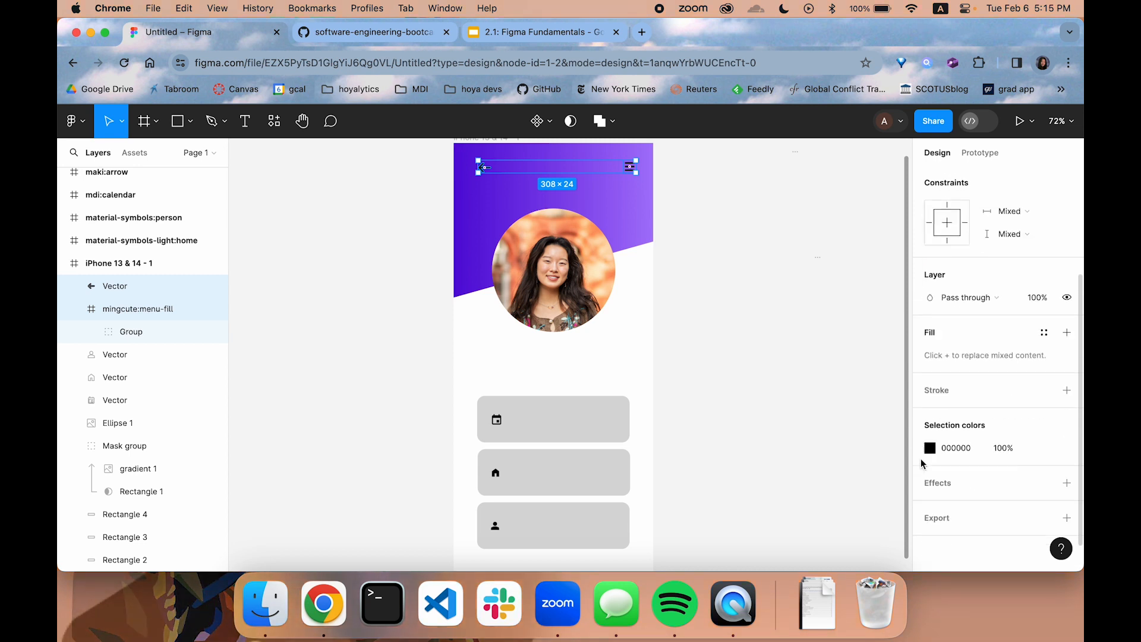
click(930, 448)
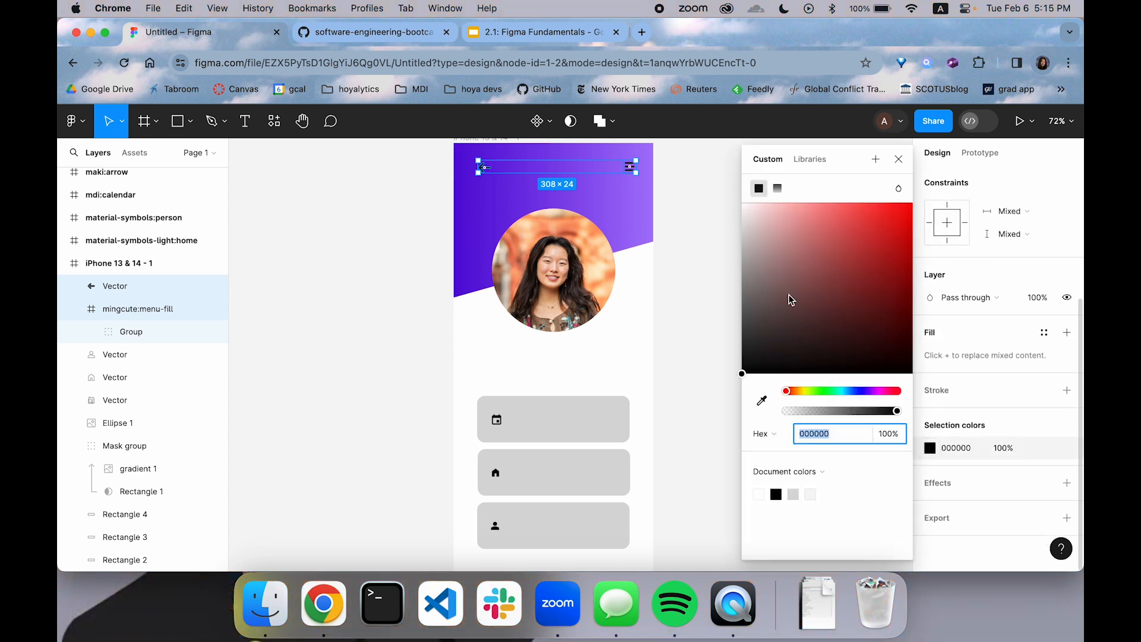
click(707, 316)
scroll(716, 303, down, 2)
scroll(715, 302, up, 2)
Give the first card's calendar icon a linear gradient fill, sampling the header's light purple for the start and dark purple 5C10DA for the end
click(496, 426)
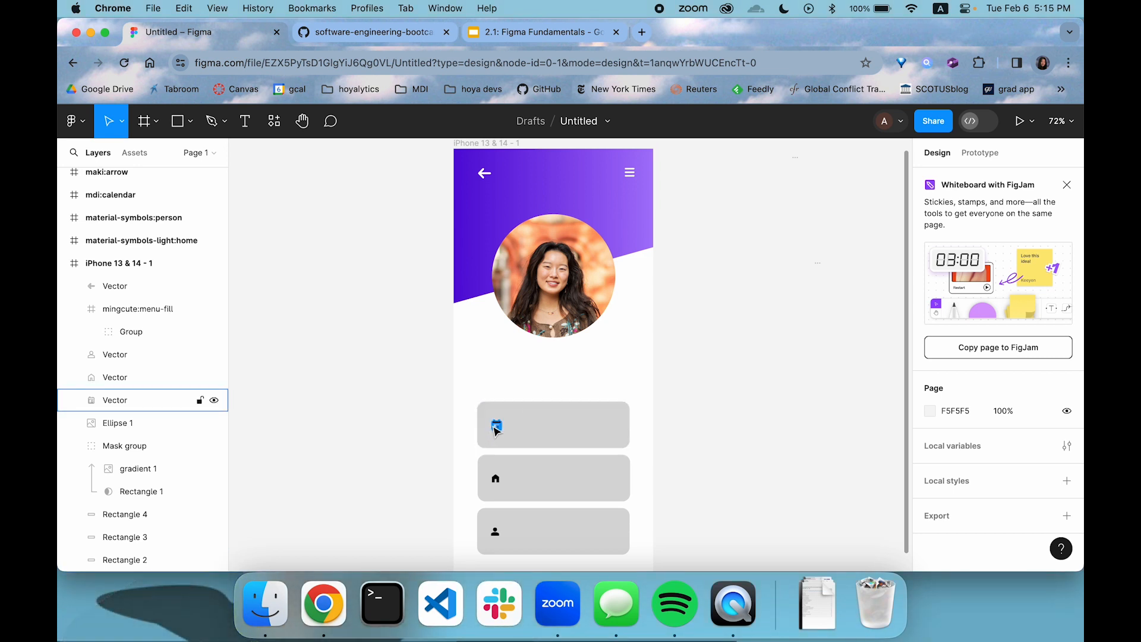
click(497, 426)
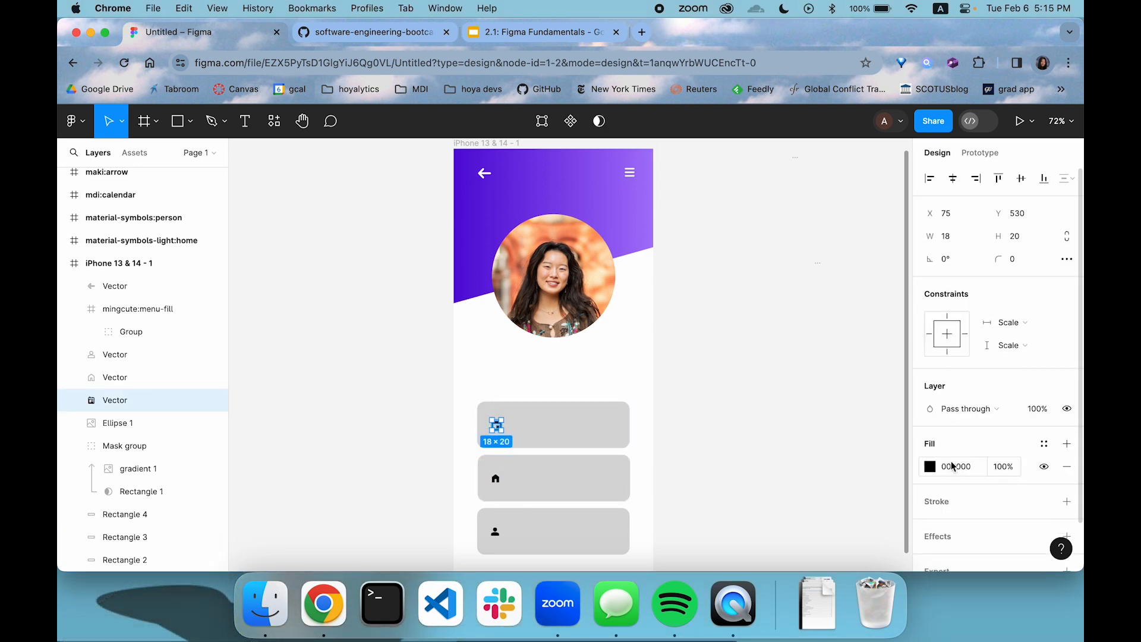
scroll(951, 466, down, 2)
click(929, 413)
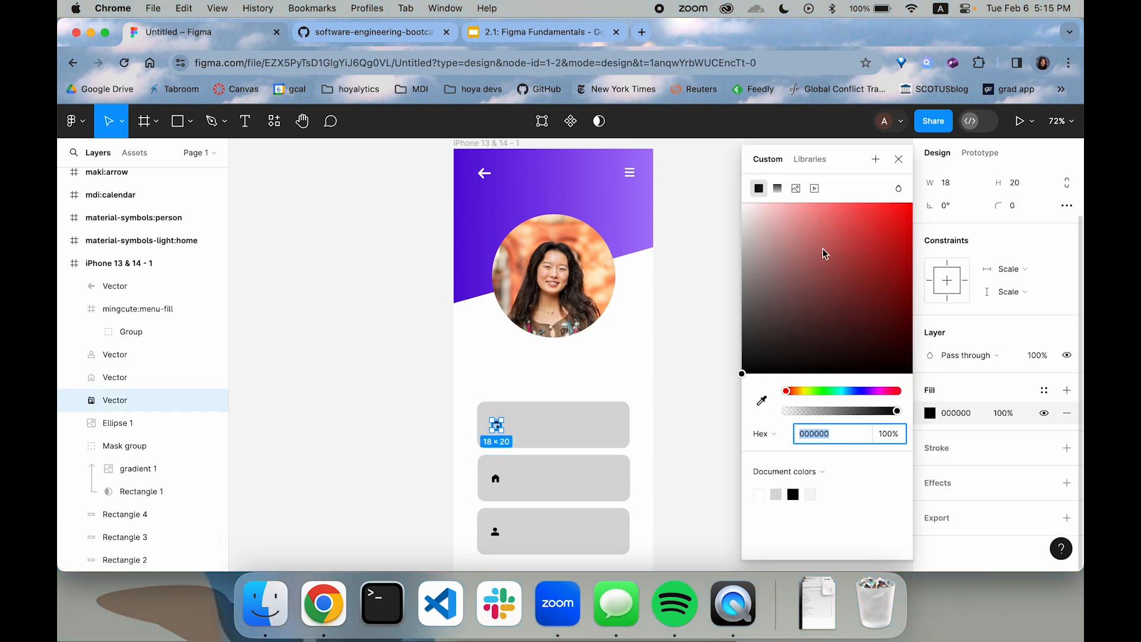
click(779, 187)
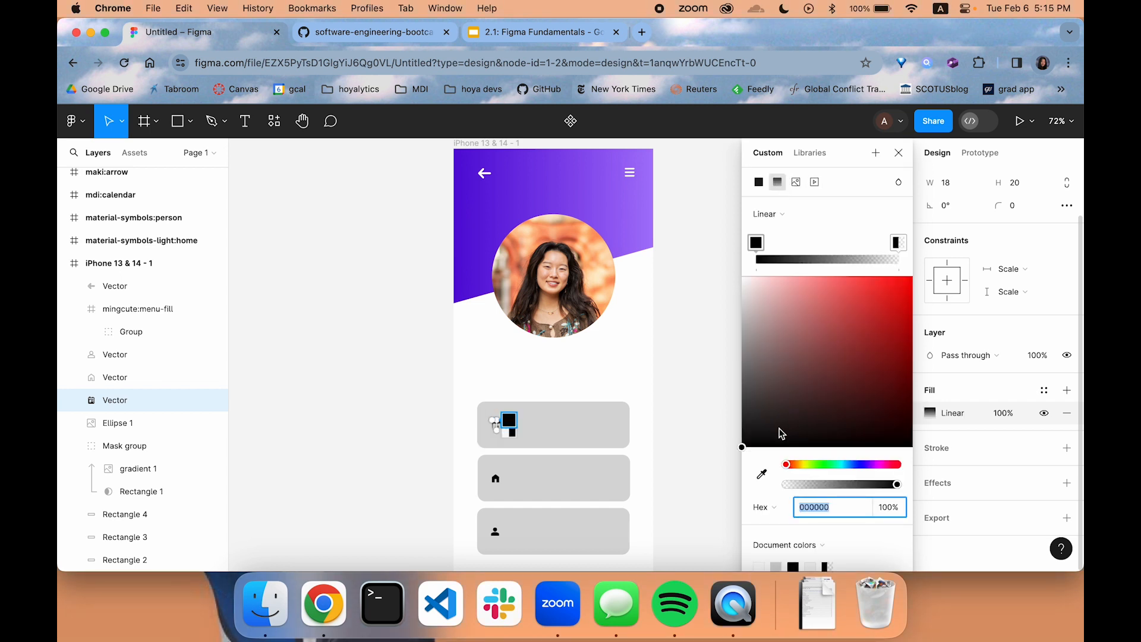
click(763, 474)
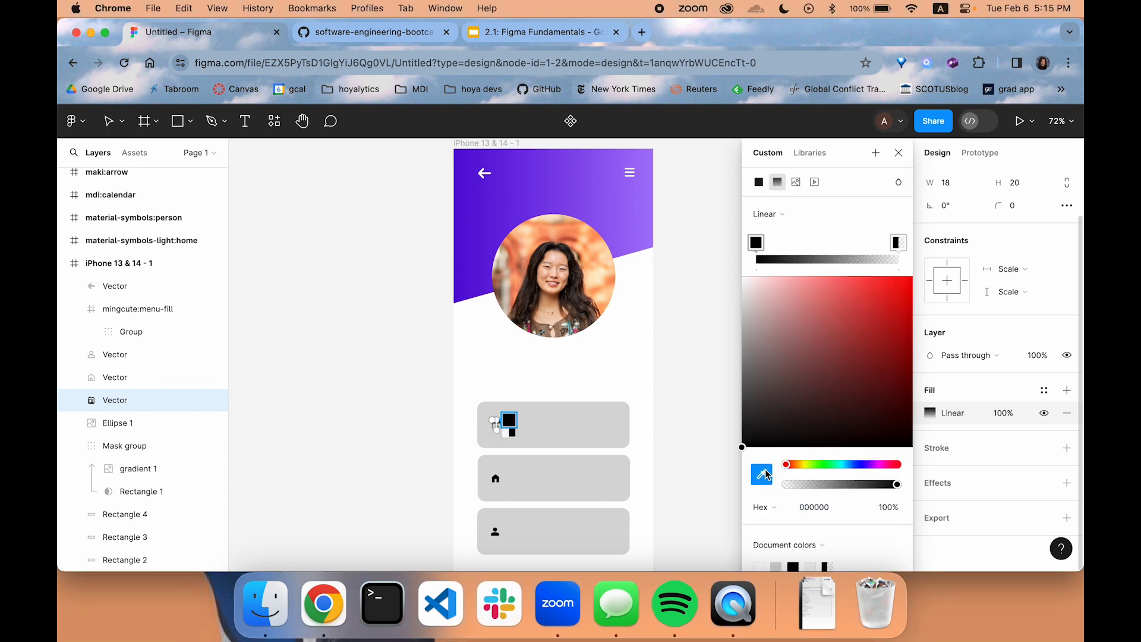
click(646, 211)
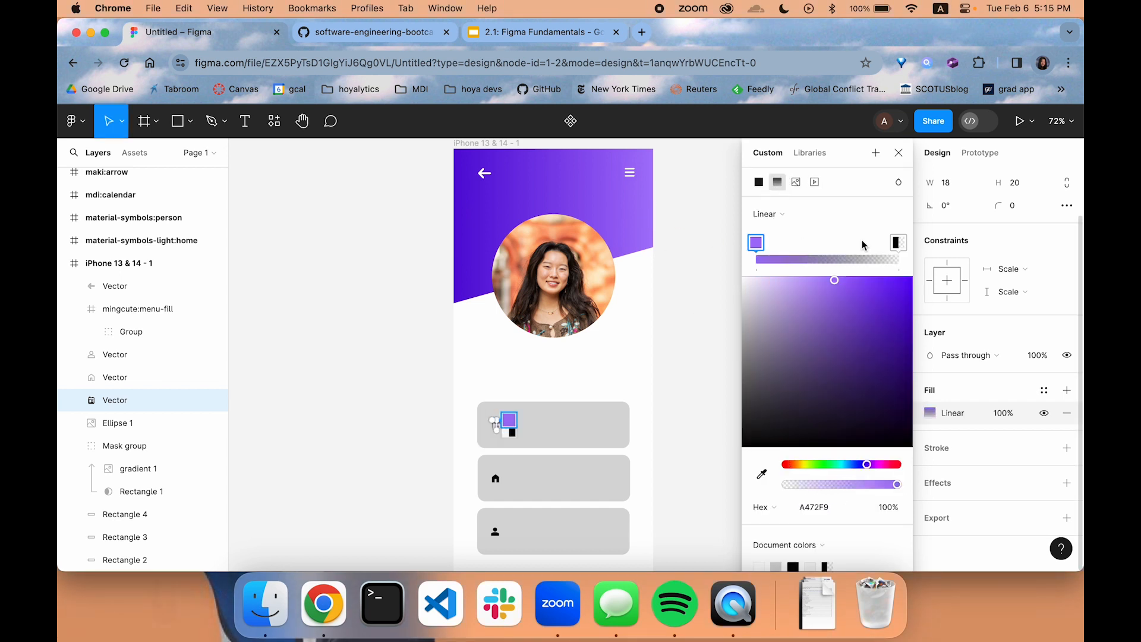
click(763, 474)
click(467, 224)
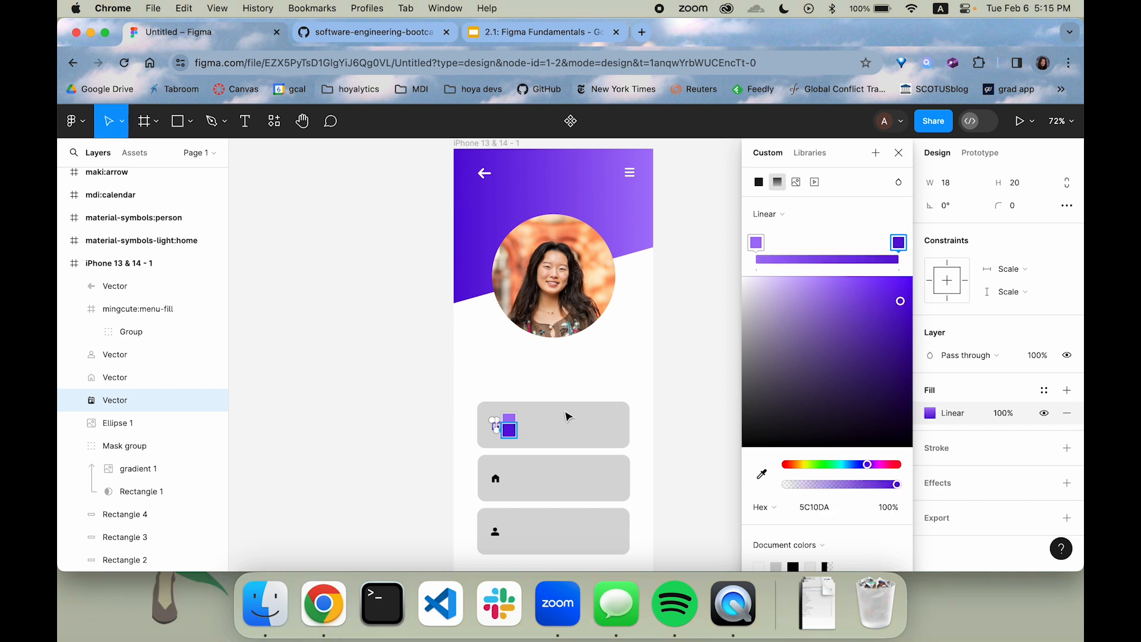
drag(519, 428, 510, 442)
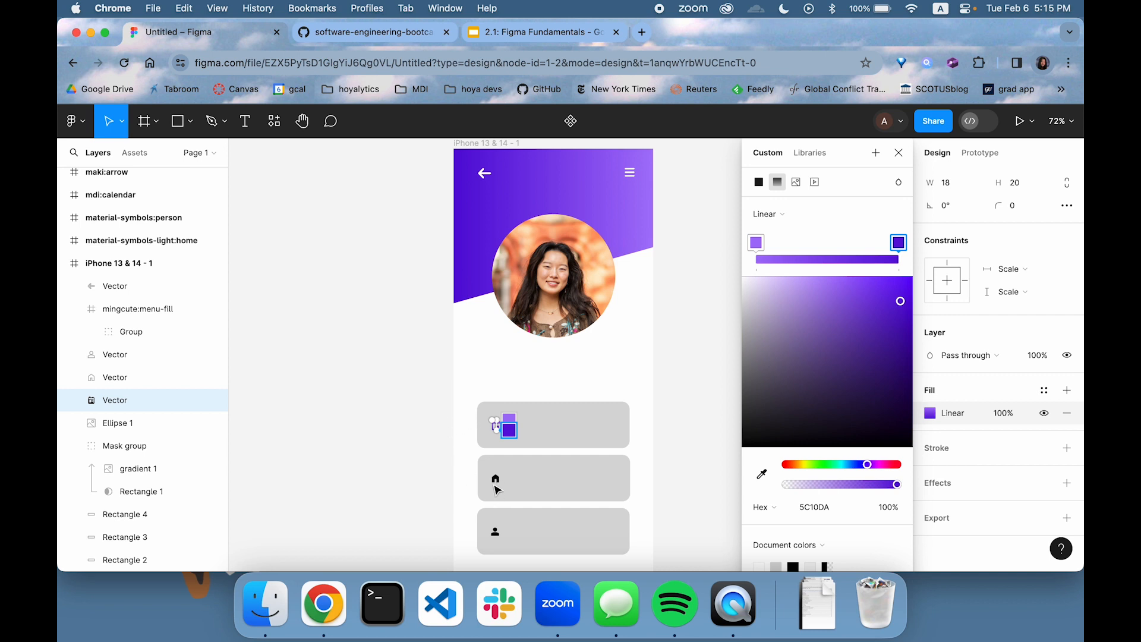
Try magenta DA10CC and orange DA8810 as the end color of the calendar icon's gradient
click(880, 465)
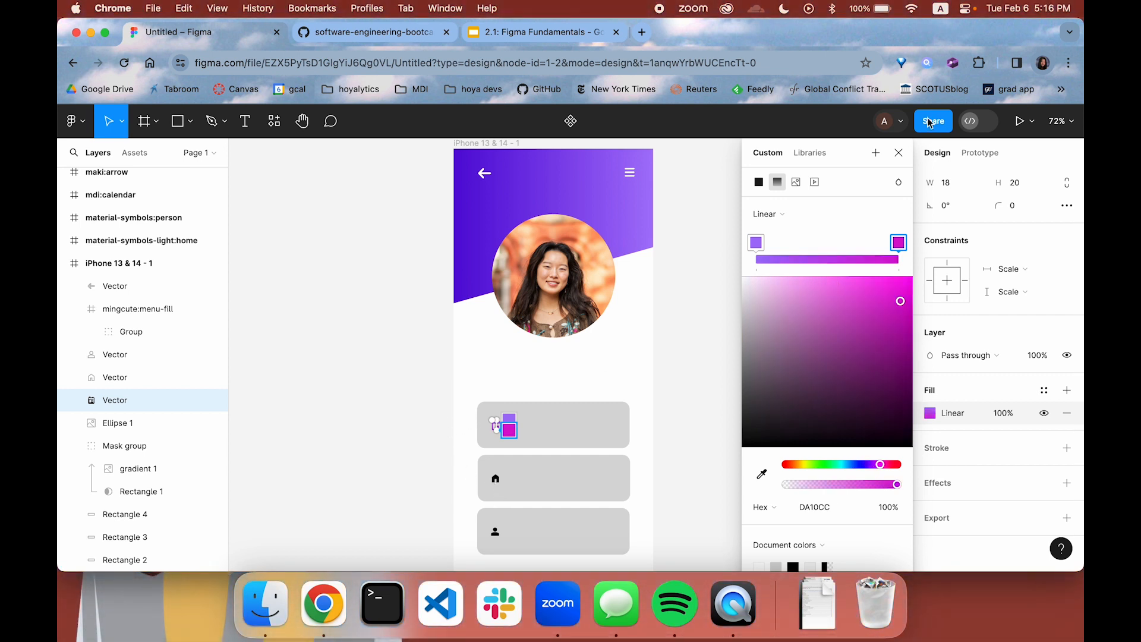
drag(880, 464, 796, 464)
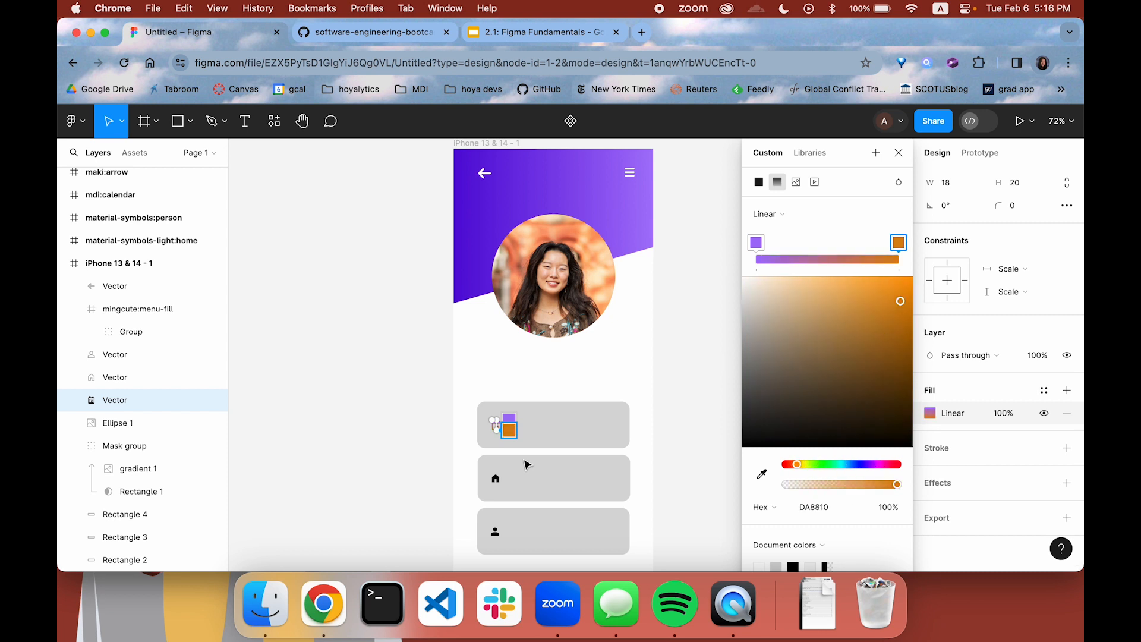
Sample the header's dark purple as the end color of the calendar icon's gradient and deselect the icon
click(759, 482)
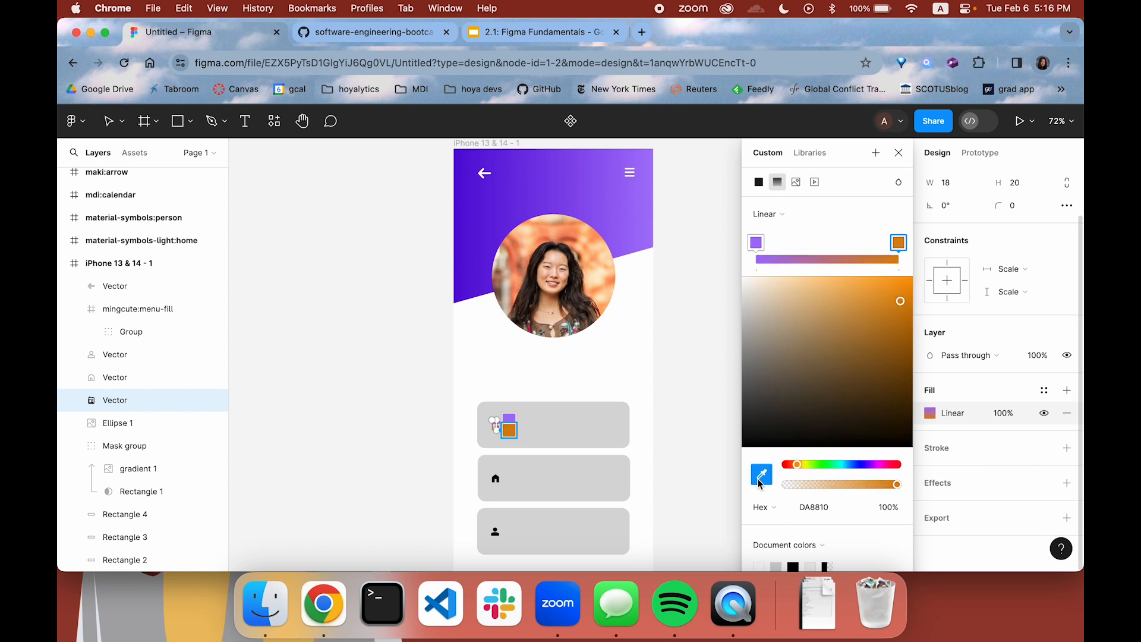
click(484, 230)
click(898, 152)
click(708, 349)
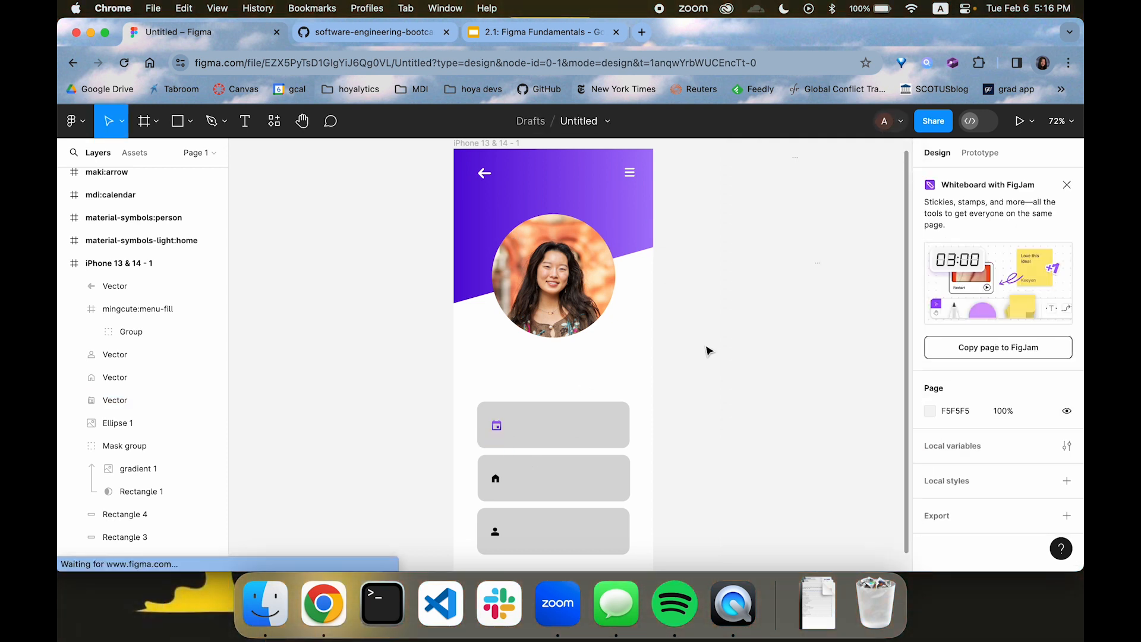
Give the second card's home icon a linear gradient fill from the header's sampled light purple to its dark purple 580BD9
click(495, 480)
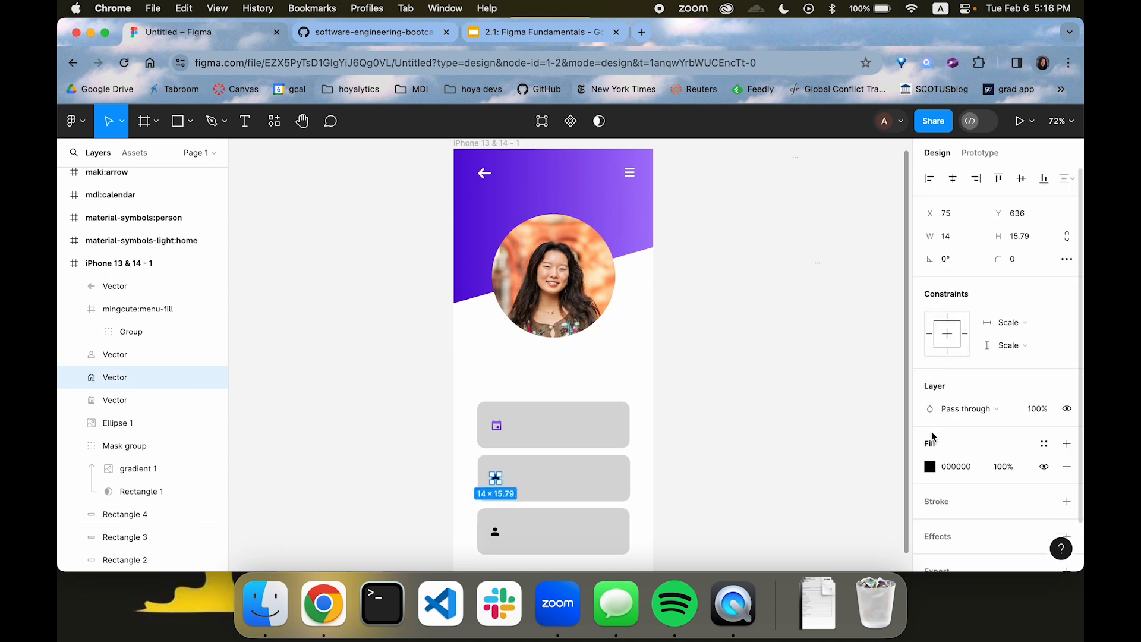
click(930, 466)
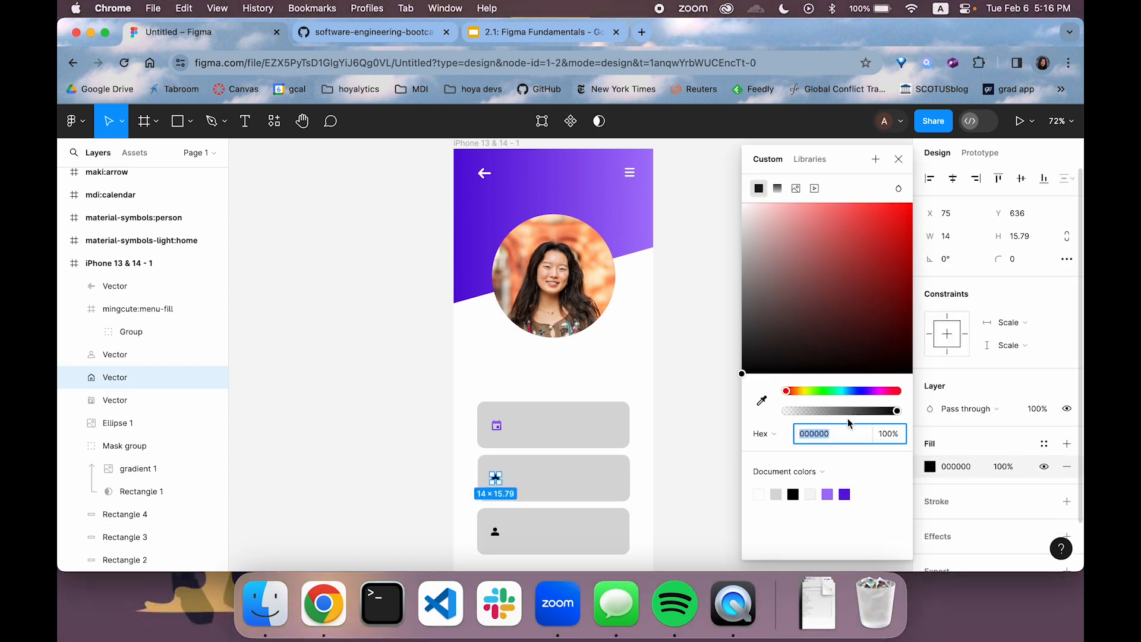
click(777, 189)
click(762, 474)
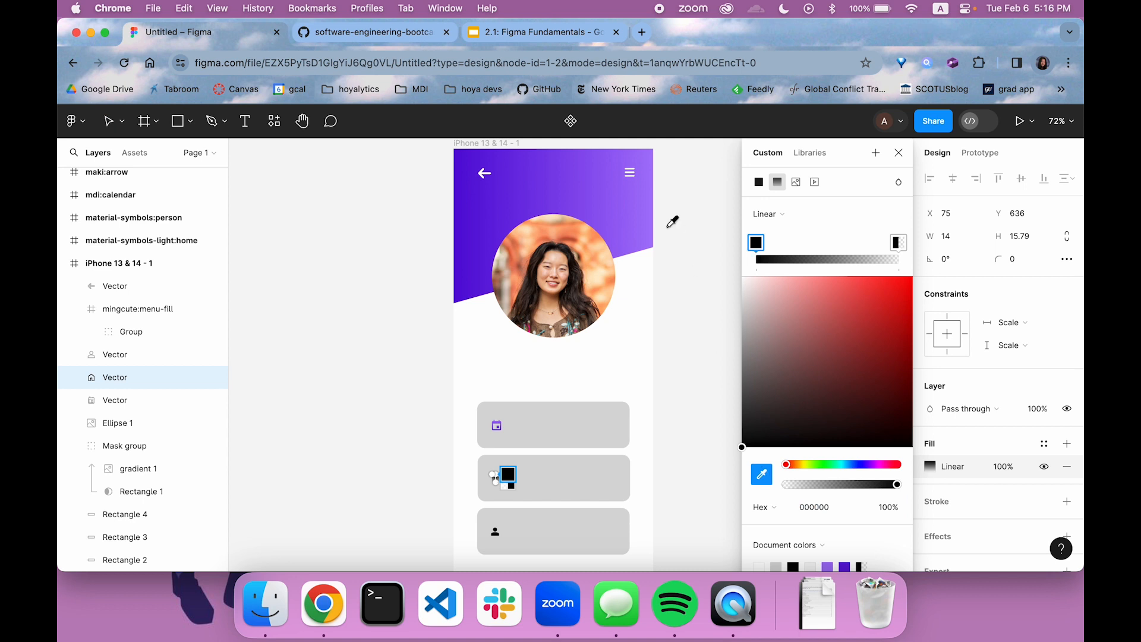
click(654, 217)
click(898, 242)
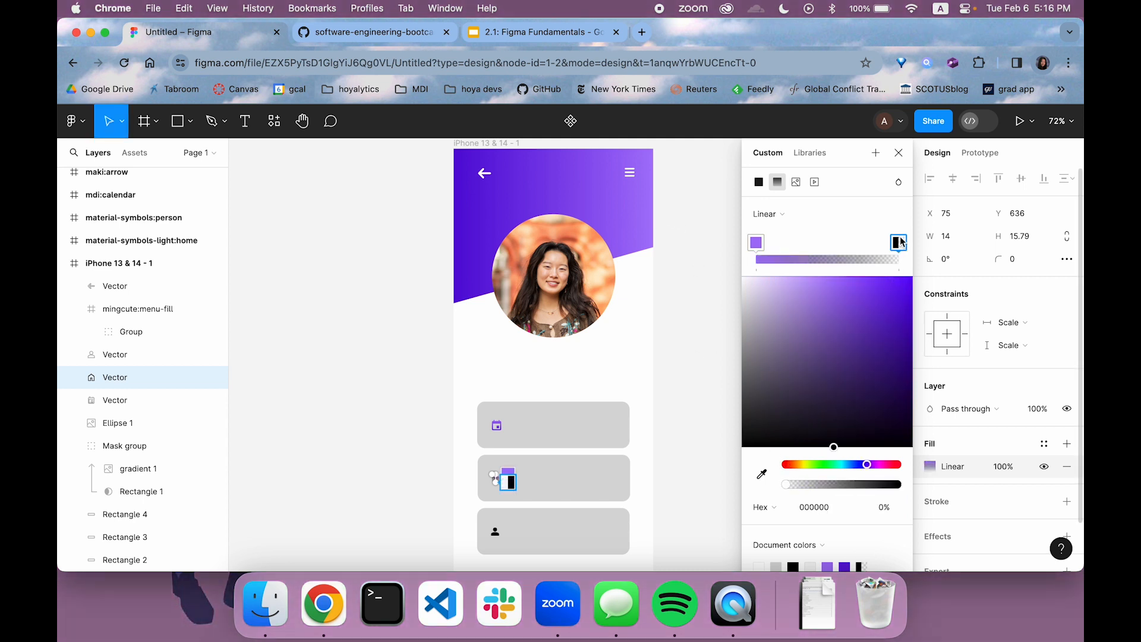
click(763, 475)
click(462, 241)
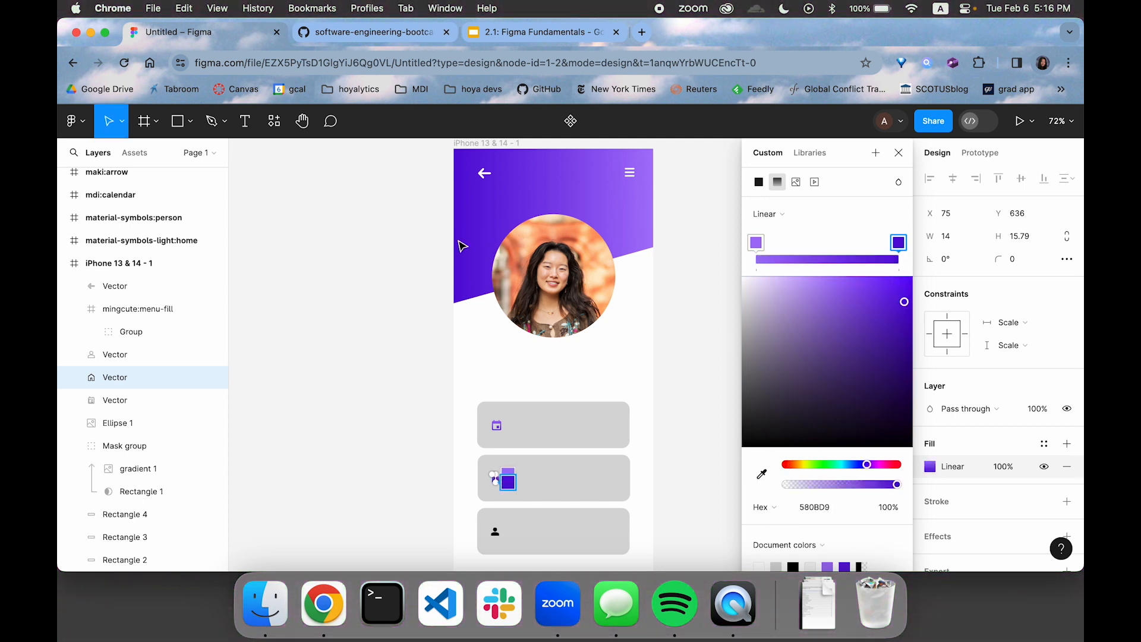
scroll(496, 400, down, 2)
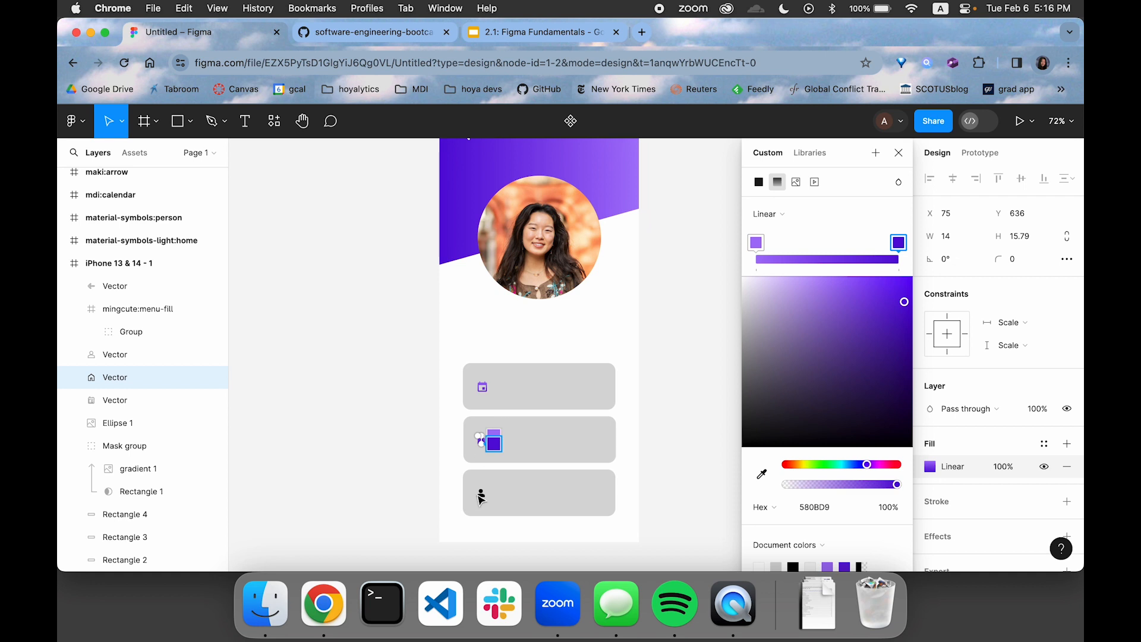
key(Escape)
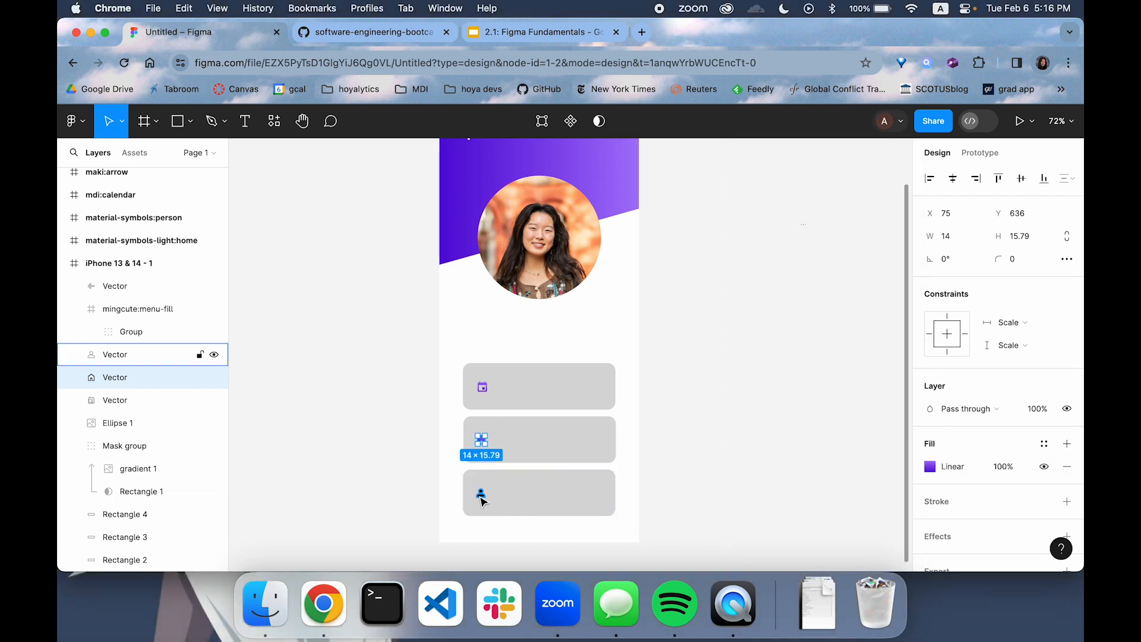
Fill the third card's person icon with a linear gradient sampled from the header, running from A573F9 to 5A0DDA
click(481, 493)
click(930, 467)
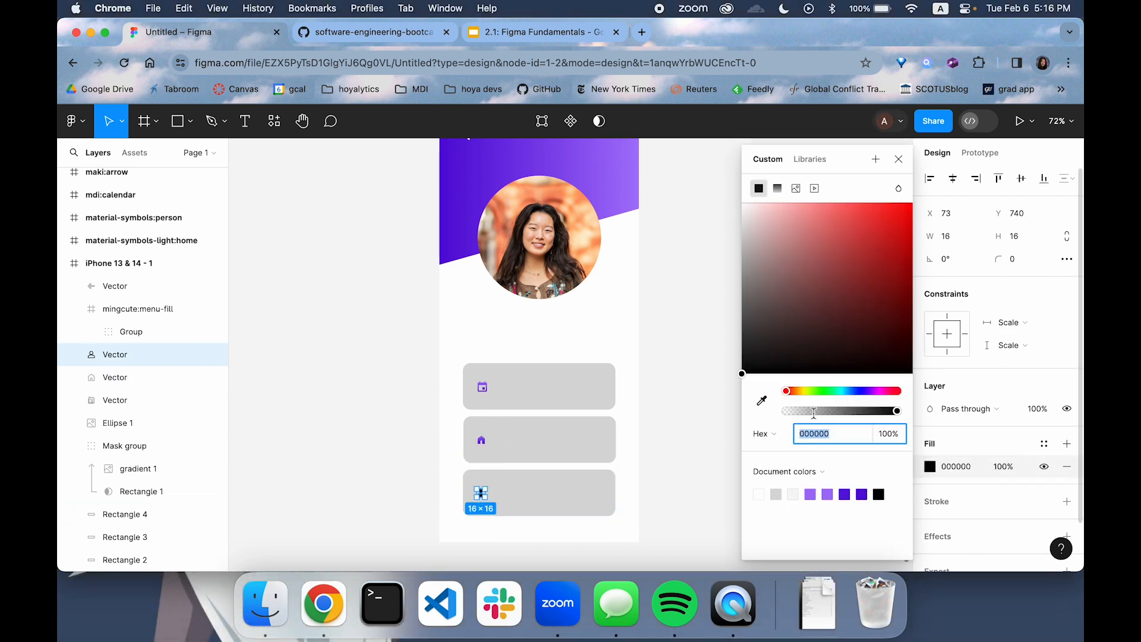
click(778, 189)
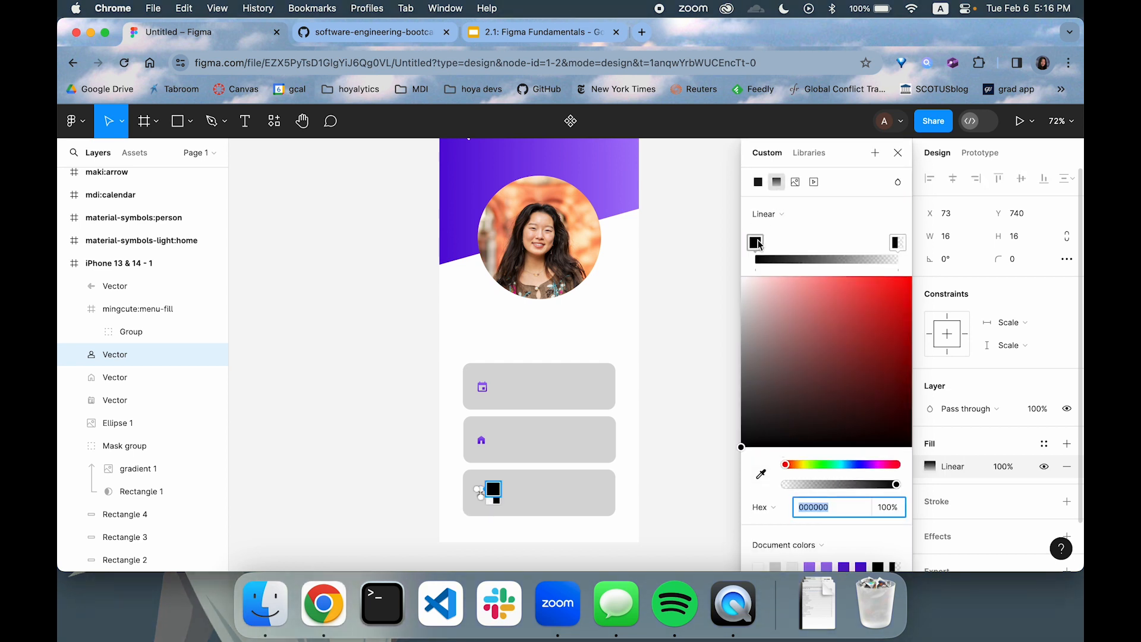
click(761, 474)
click(636, 161)
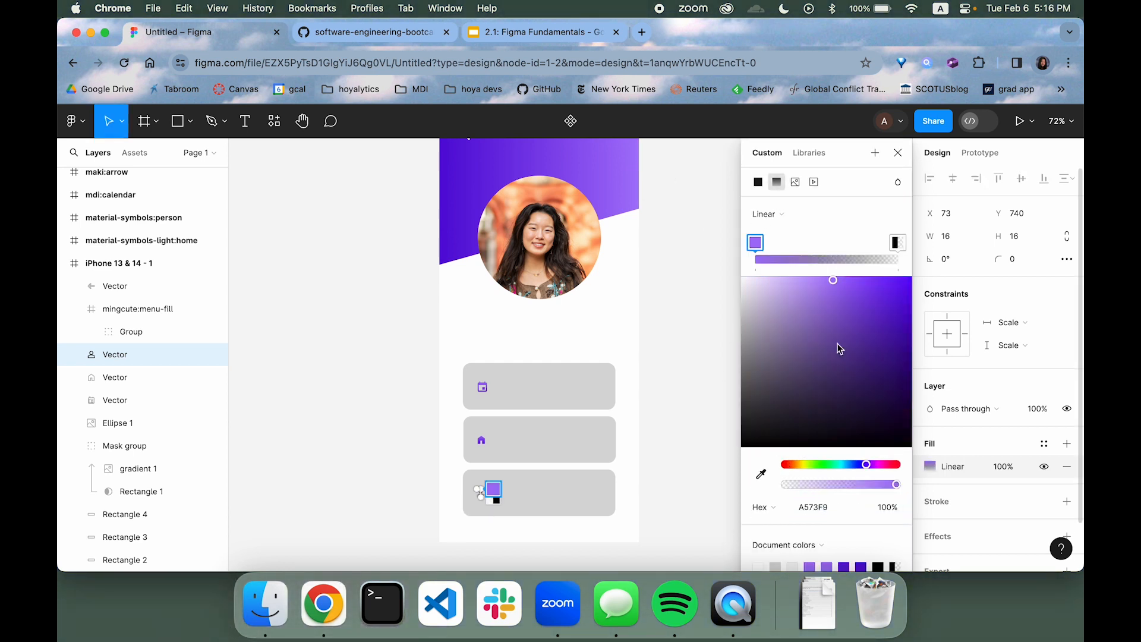
click(900, 247)
click(761, 473)
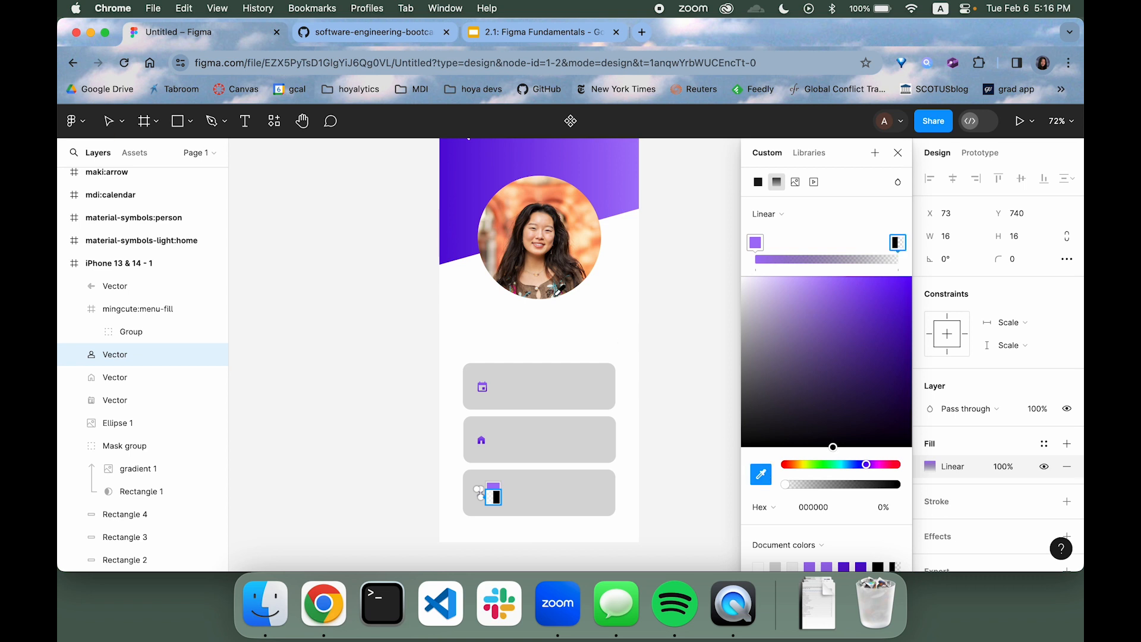
click(447, 212)
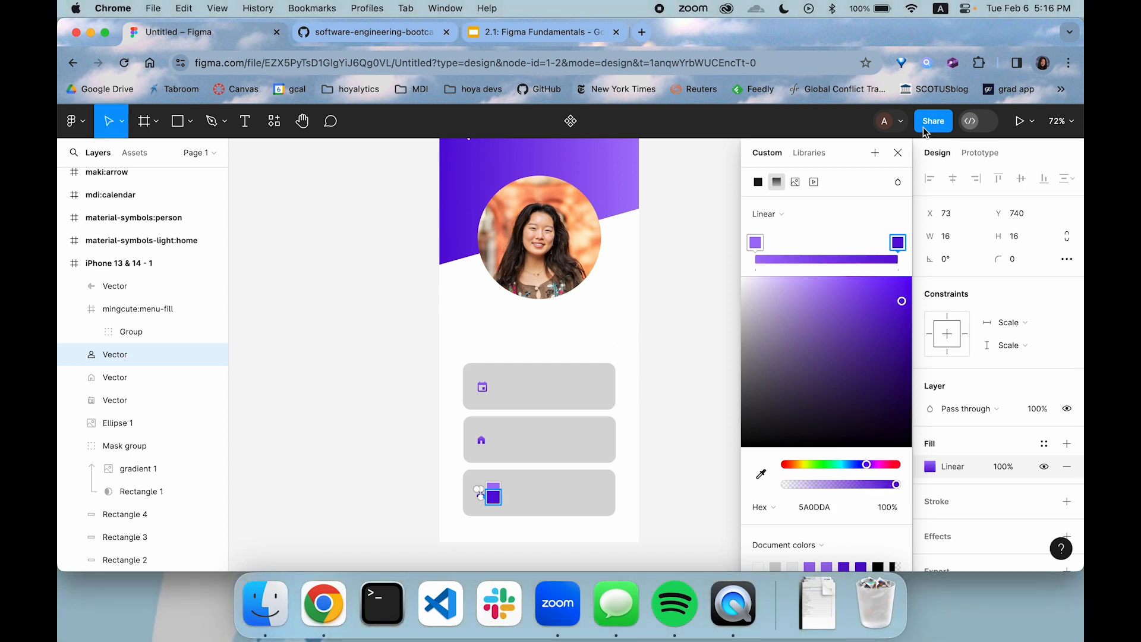
click(898, 153)
click(703, 286)
Add a 262 × 42 text box just below the profile photo and enter the profile owner's full name
scroll(703, 291, up, 2)
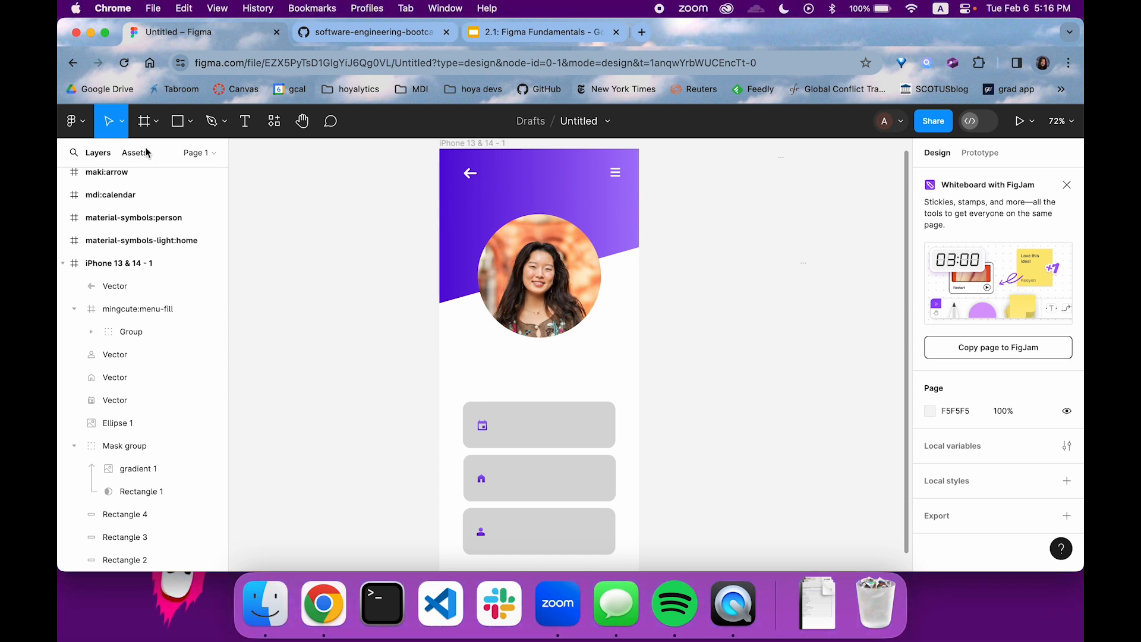
click(246, 129)
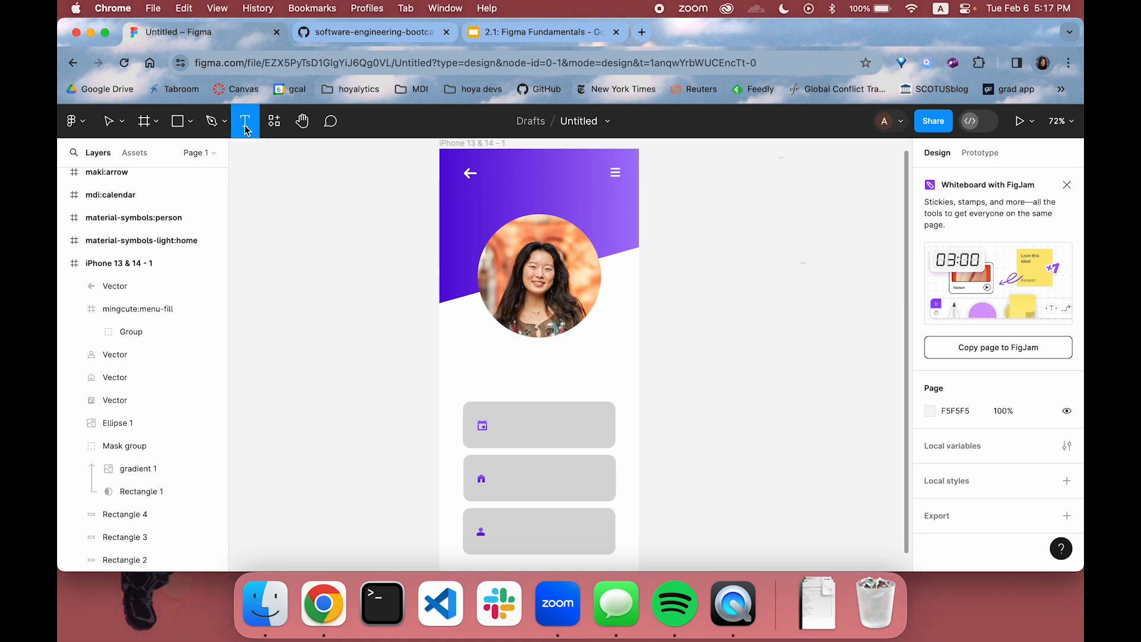
drag(471, 344, 602, 365)
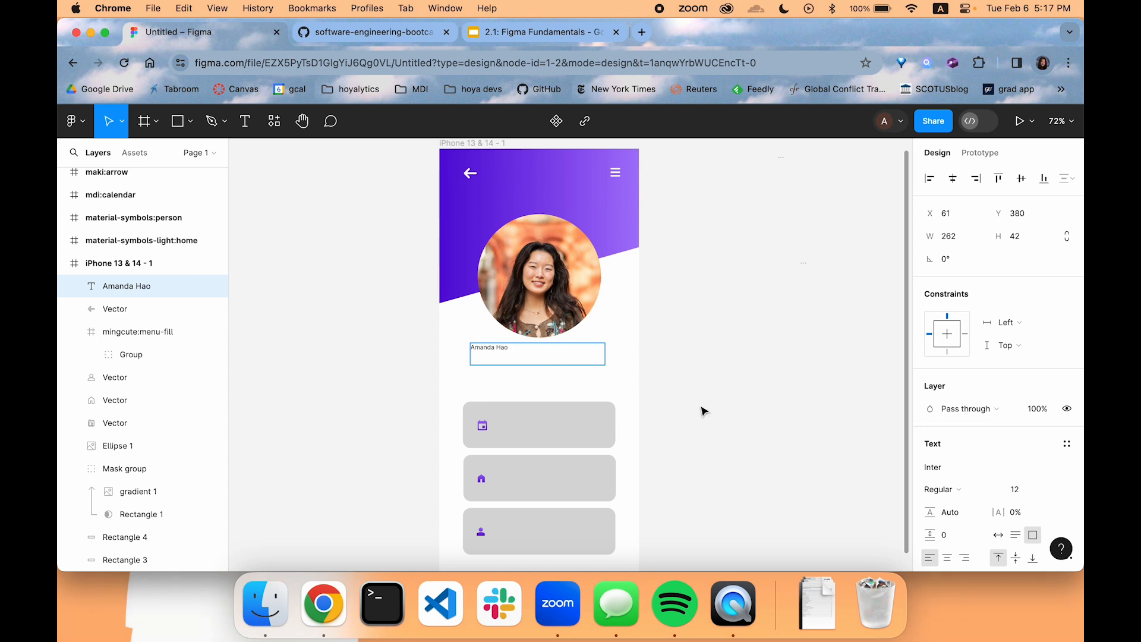
Format the name text below the profile photo as Inter Bold at size 30
scroll(1048, 405, down, 1)
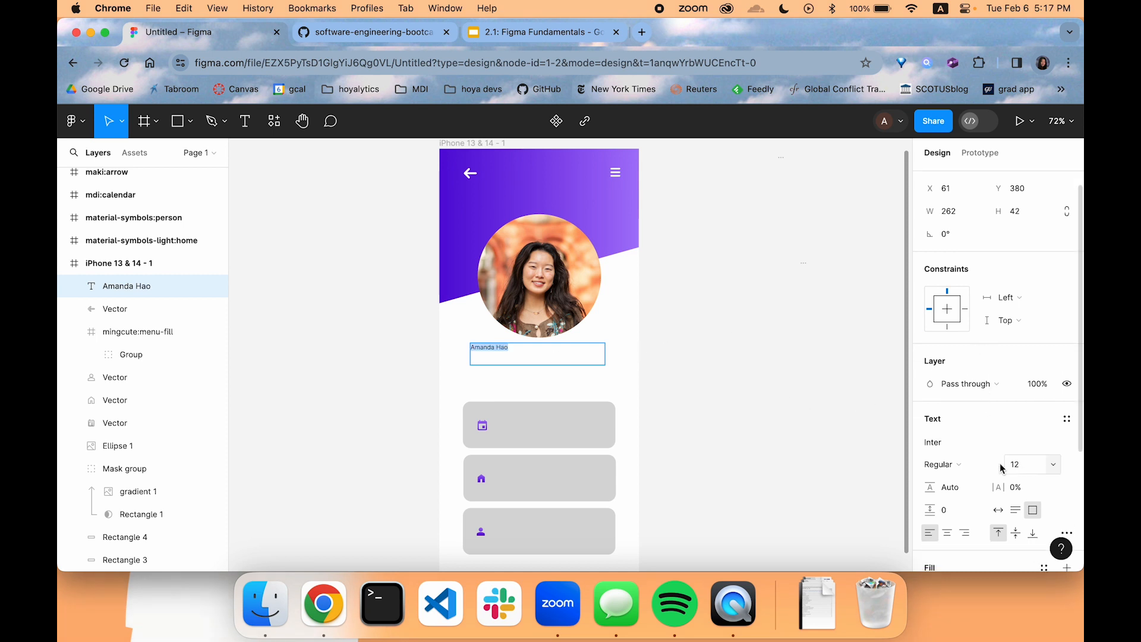
click(942, 464)
click(986, 512)
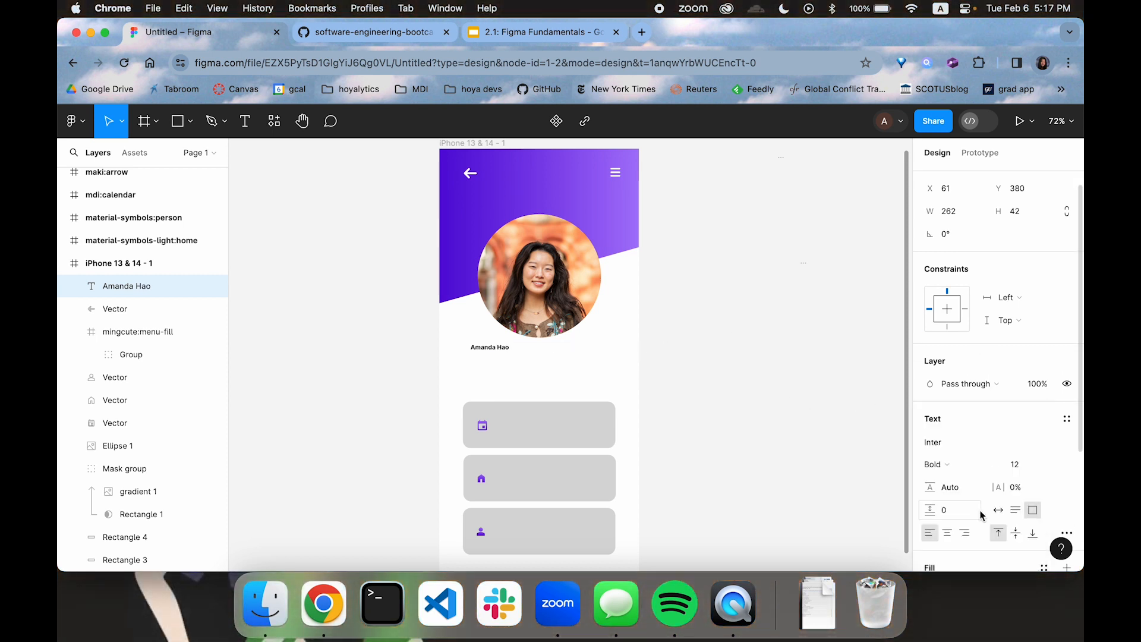
click(1020, 465)
key(Return)
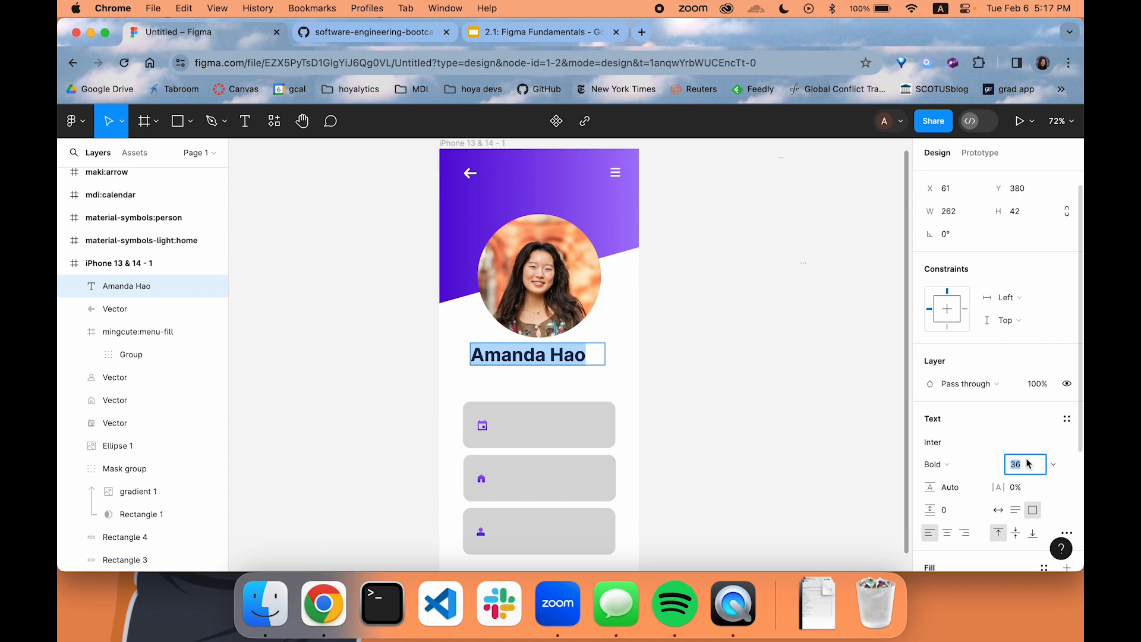
text(30)
key(Return)
key(Escape)
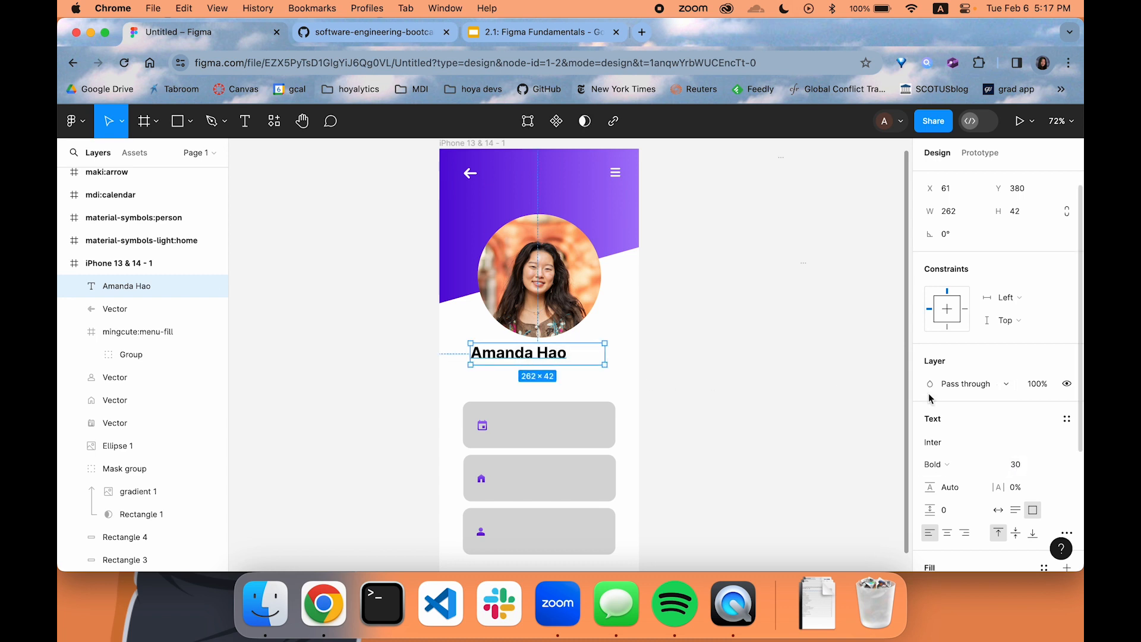
Center the name text below the profile photo horizontally and vertically within its text box
scroll(931, 398, down, 2)
click(948, 474)
click(1013, 475)
click(726, 382)
click(583, 361)
Duplicate the name text directly below the original and change the copy to "Hoya Developers"
drag(579, 361, 566, 381)
double_click(565, 381)
text(Hoya Developers)
key(super+a)
Format the "Hoya Developers" subtitle as Inter Medium at size 18
click(936, 489)
click(963, 469)
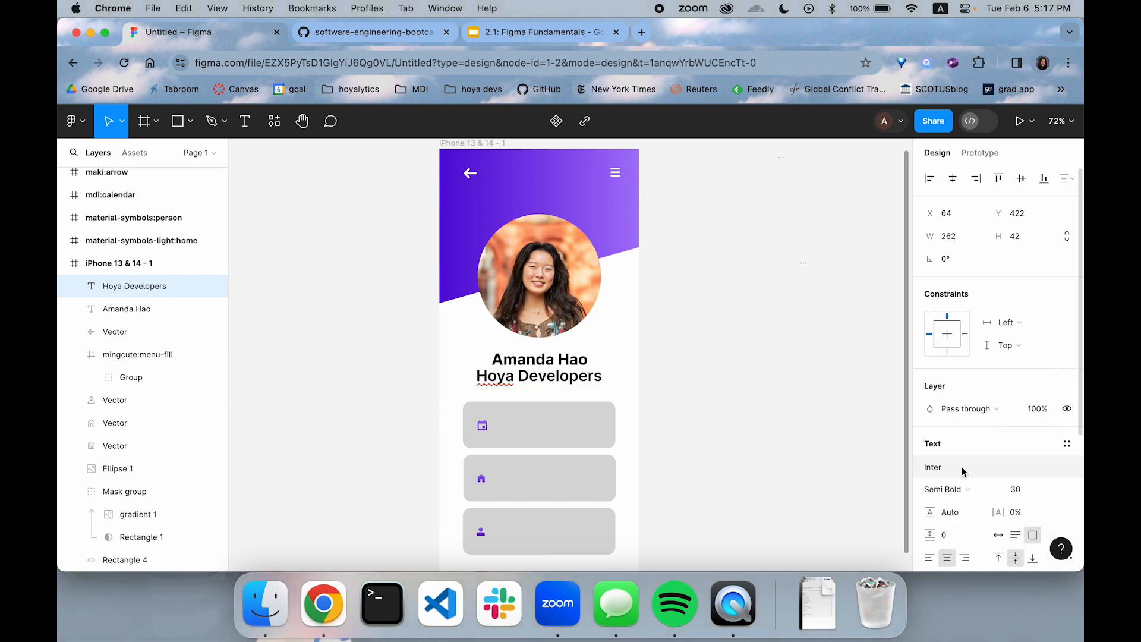
click(1021, 490)
text(2)
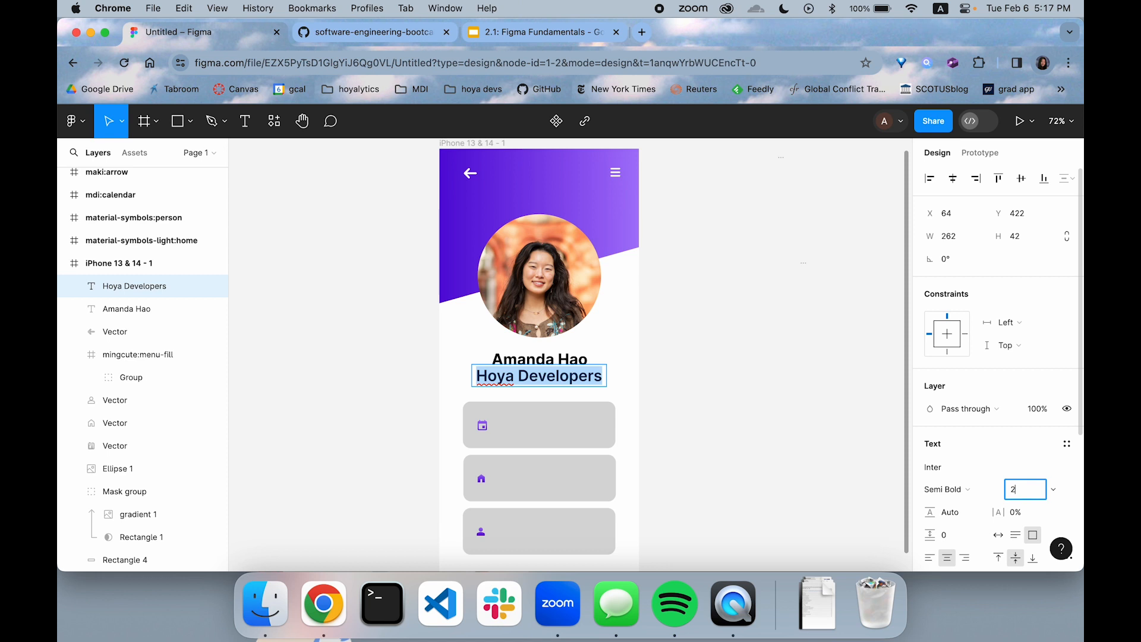
text(4)
key(Return)
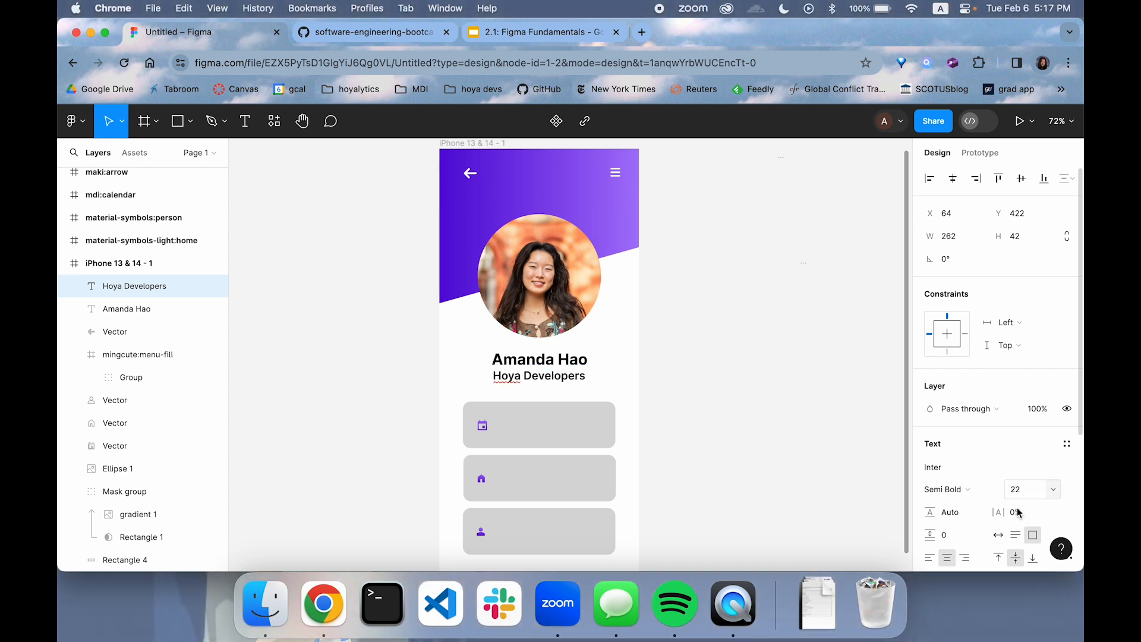
click(974, 489)
click(975, 472)
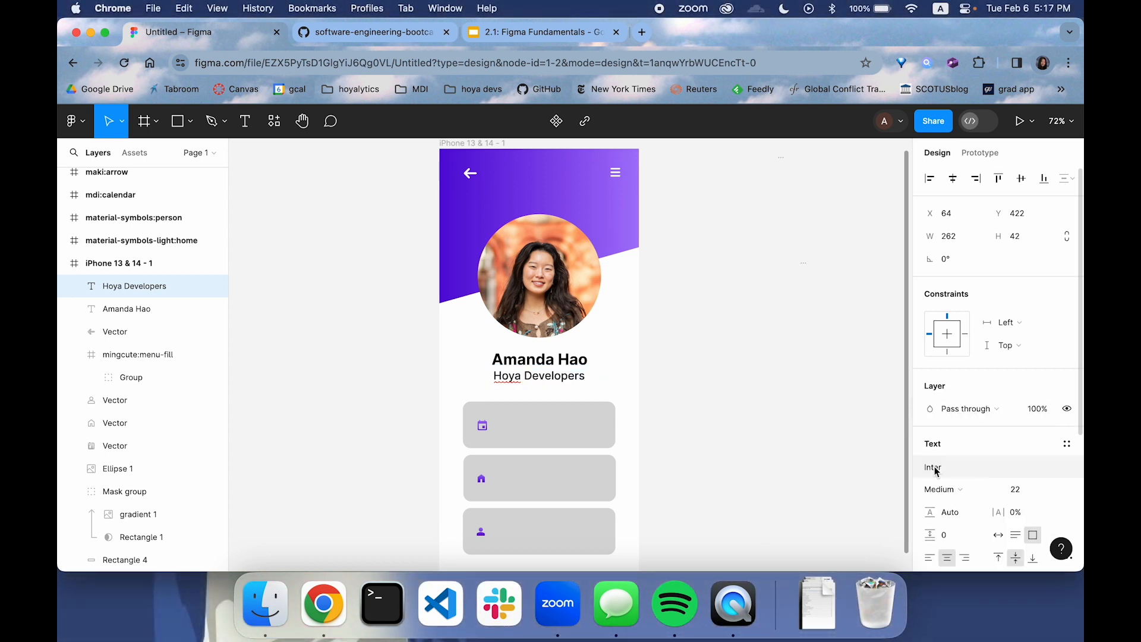
click(1021, 490)
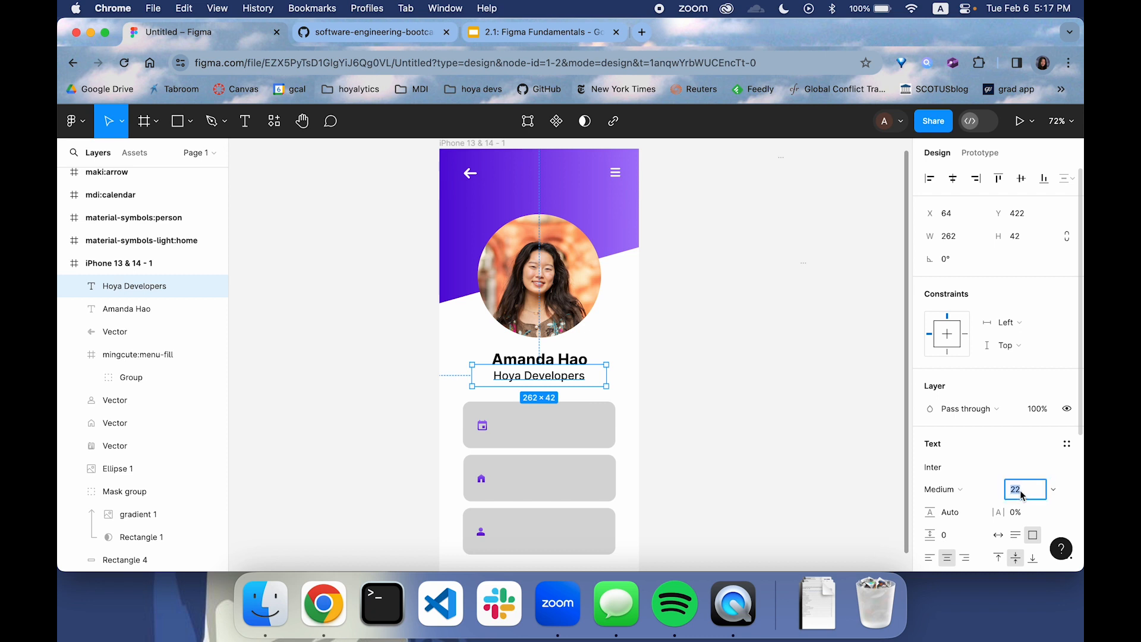
click(719, 382)
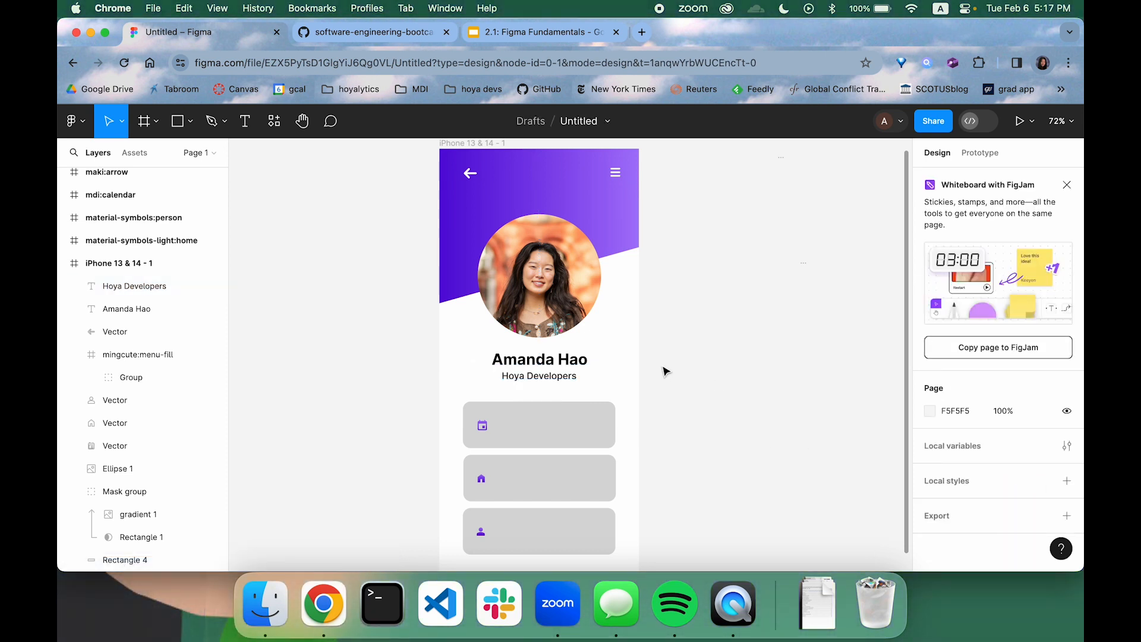
Nudge the name and subtitle texts slightly down together, away from the profile photo
scroll(665, 370, down, 2)
drag(647, 315, 533, 322)
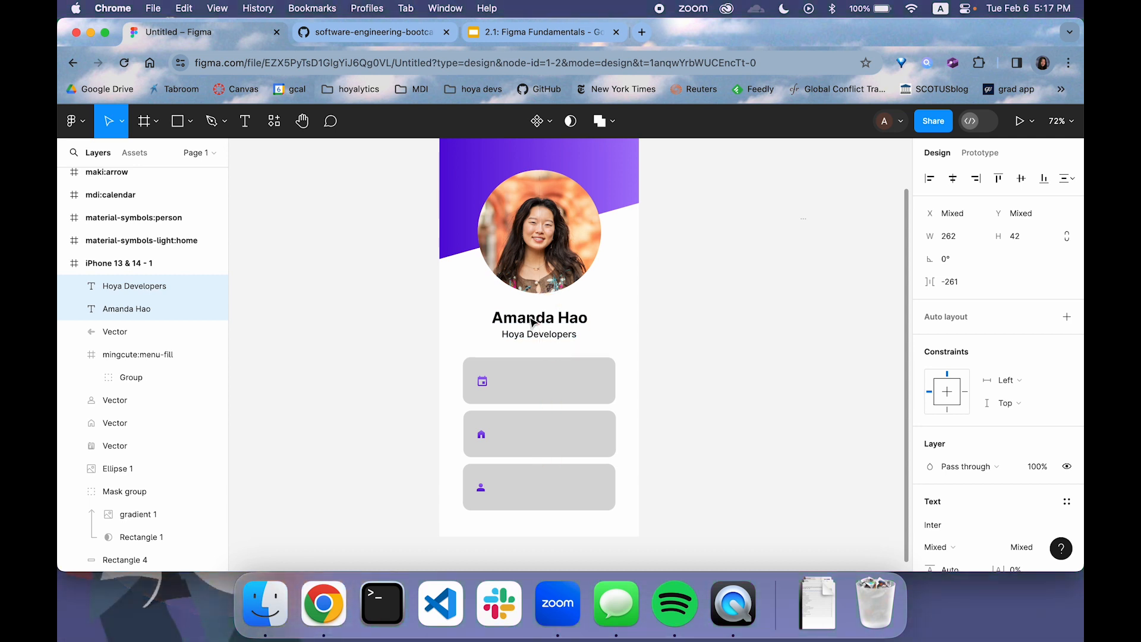
click(685, 317)
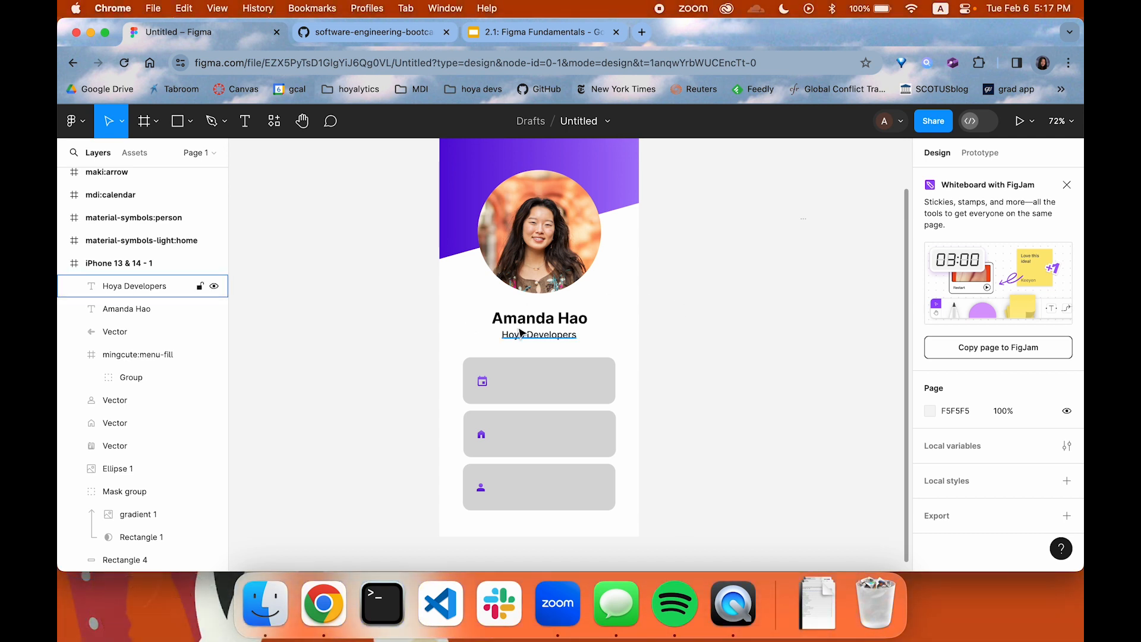
Duplicate the subtitle text and place the copy over the first card
click(538, 334)
key(super+d)
drag(538, 324, 560, 379)
key(super+z)
Replace the first card's text with the profile owner's date of birth and left-align it
double_click(558, 378)
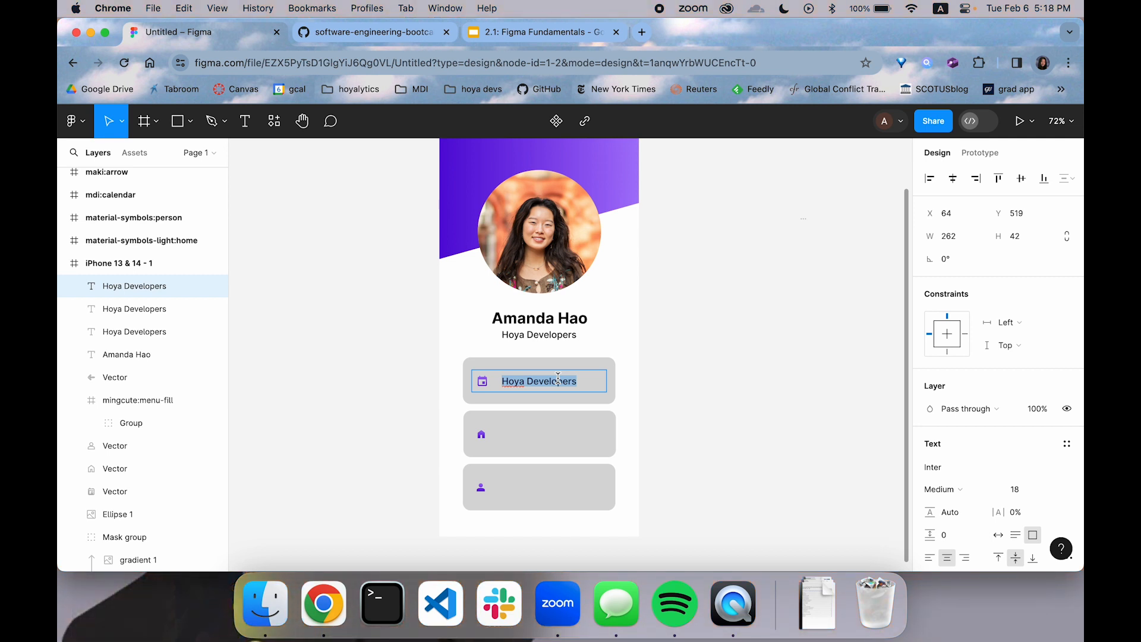
text(July 2023)
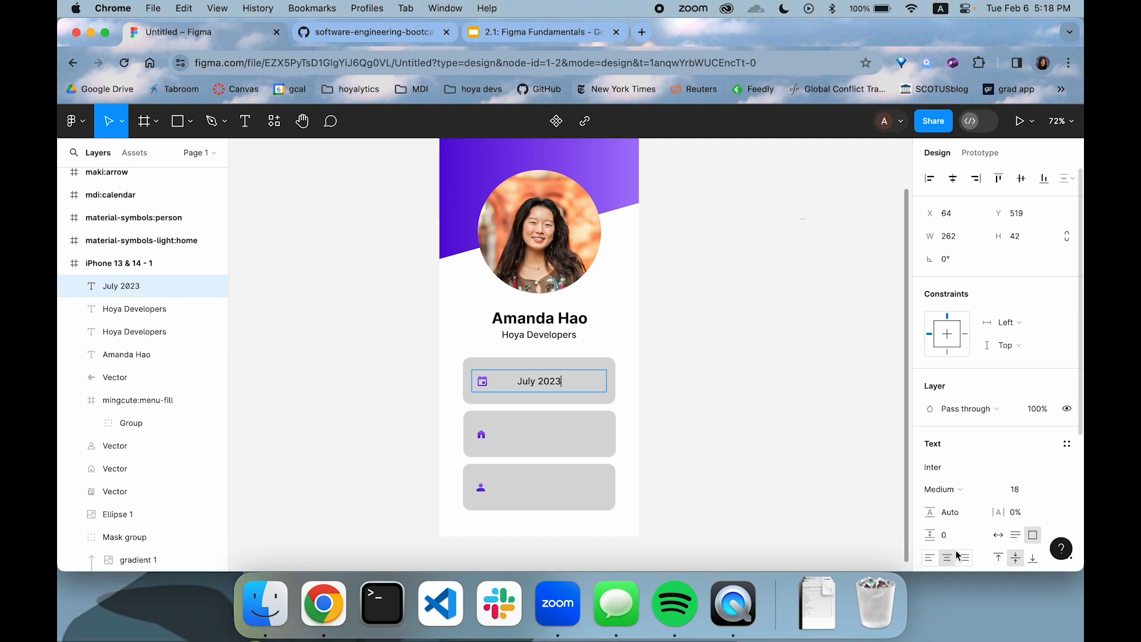
click(930, 558)
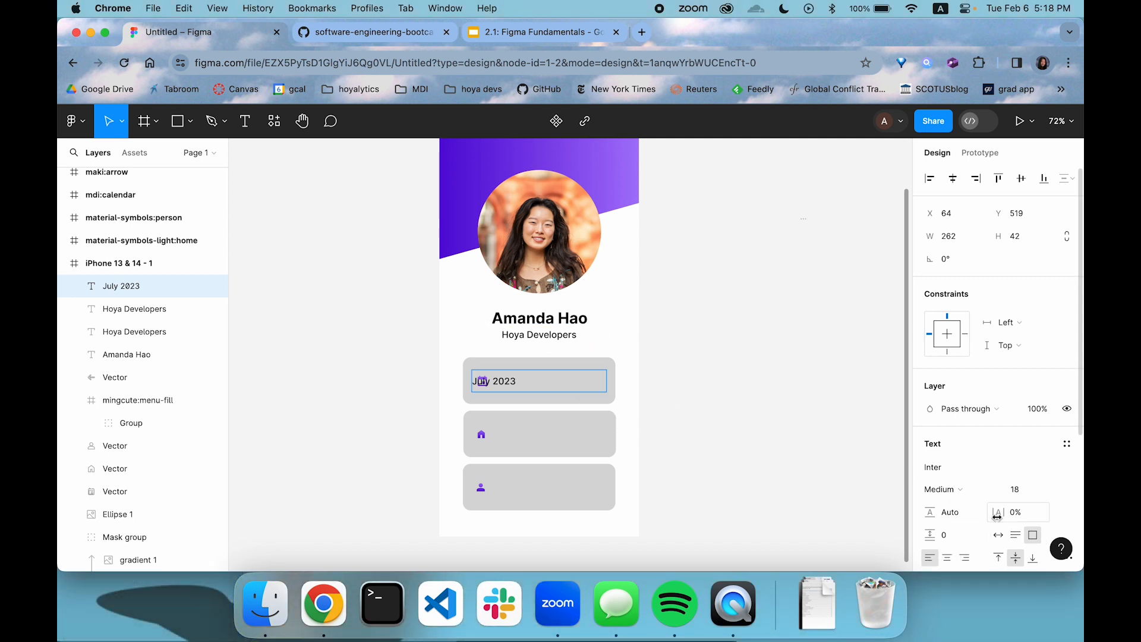
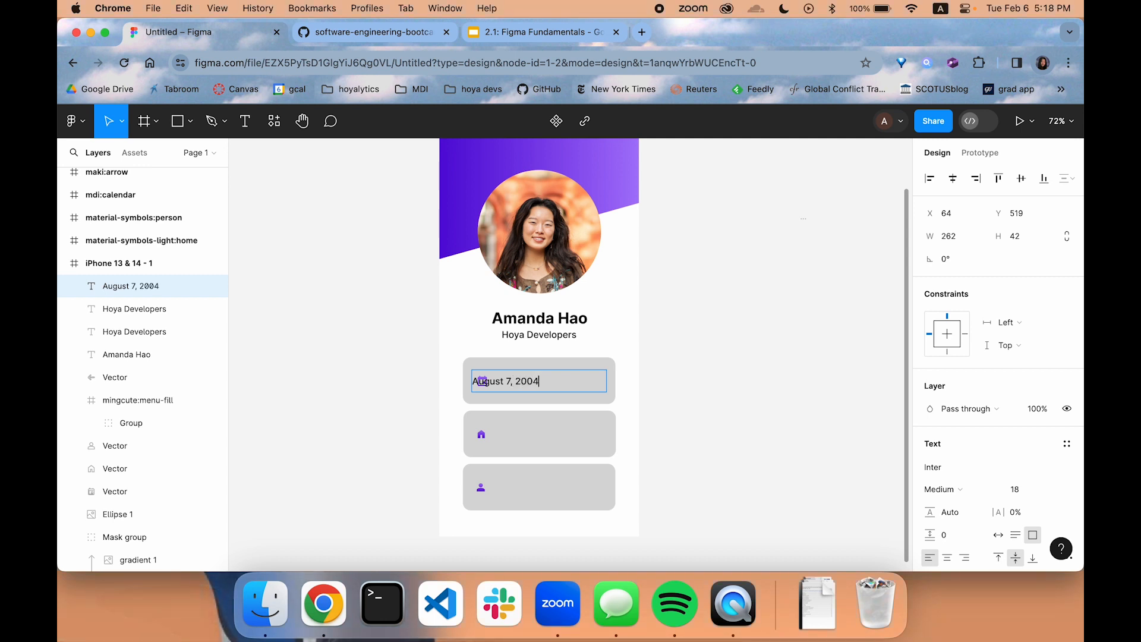
key(Escape)
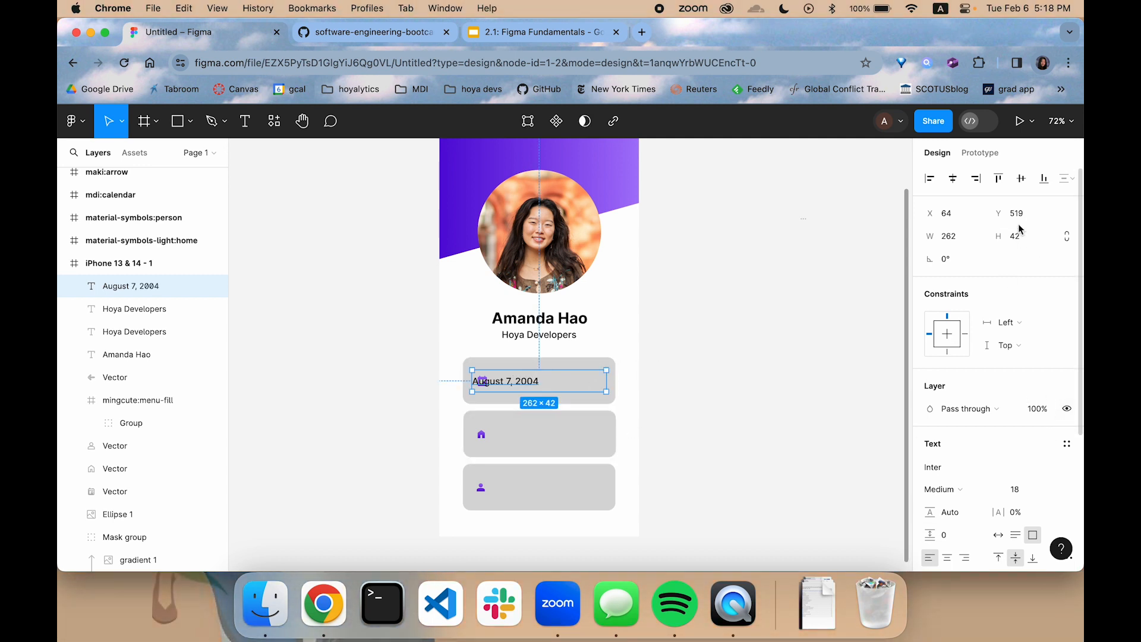
Set the font size of the first card's date text to 16
scroll(1027, 355, down, 2)
scroll(1028, 355, down, 1)
click(1018, 403)
text(10)
key(Return)
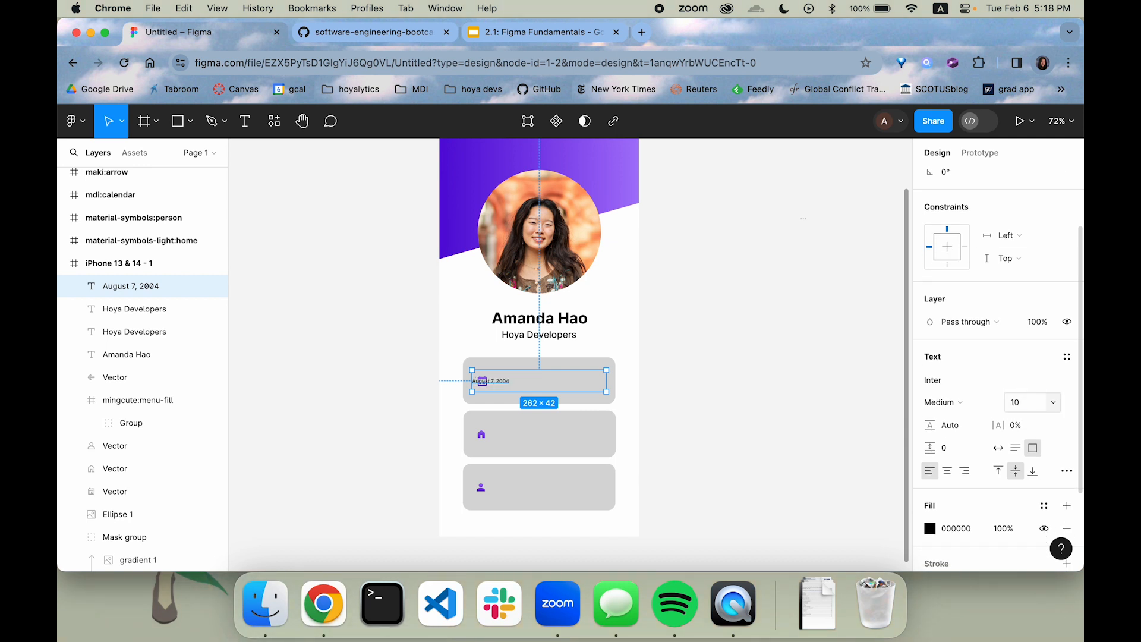
key(BackSpace)
text(6)
key(Return)
Move the date text beside the calendar icon at X 113 and narrow its box to about 187 wide
click(777, 389)
drag(526, 381, 544, 384)
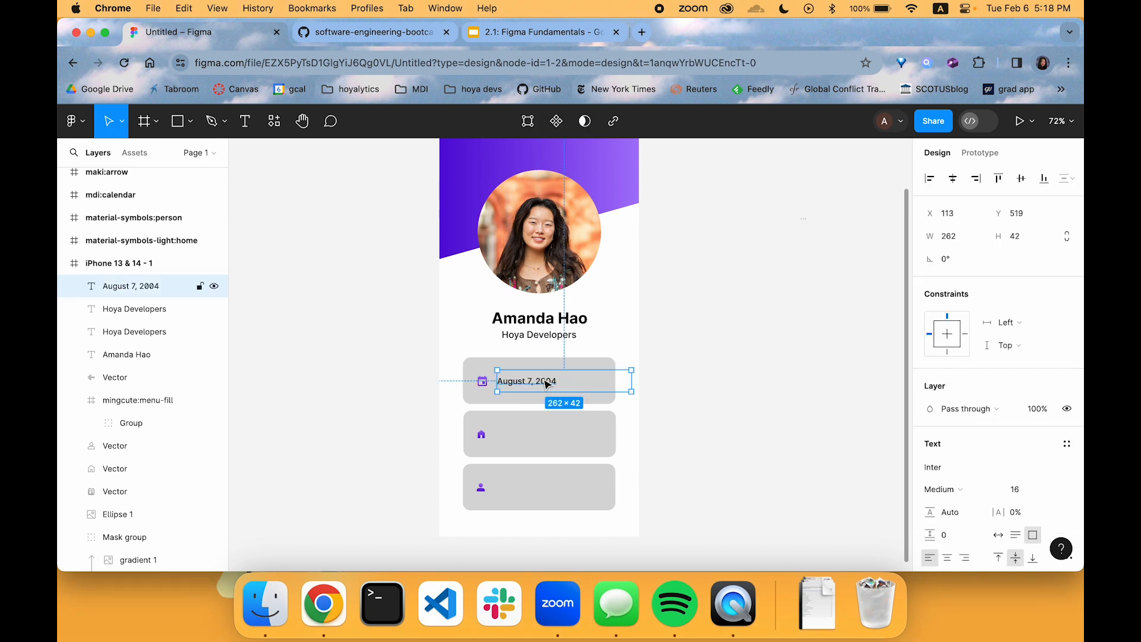
drag(632, 381, 543, 444)
Duplicate the date text onto the second card beside the home icon and change it to "Foster City, CA"
key(super+d)
double_click(519, 433)
text(Foster City, CA)
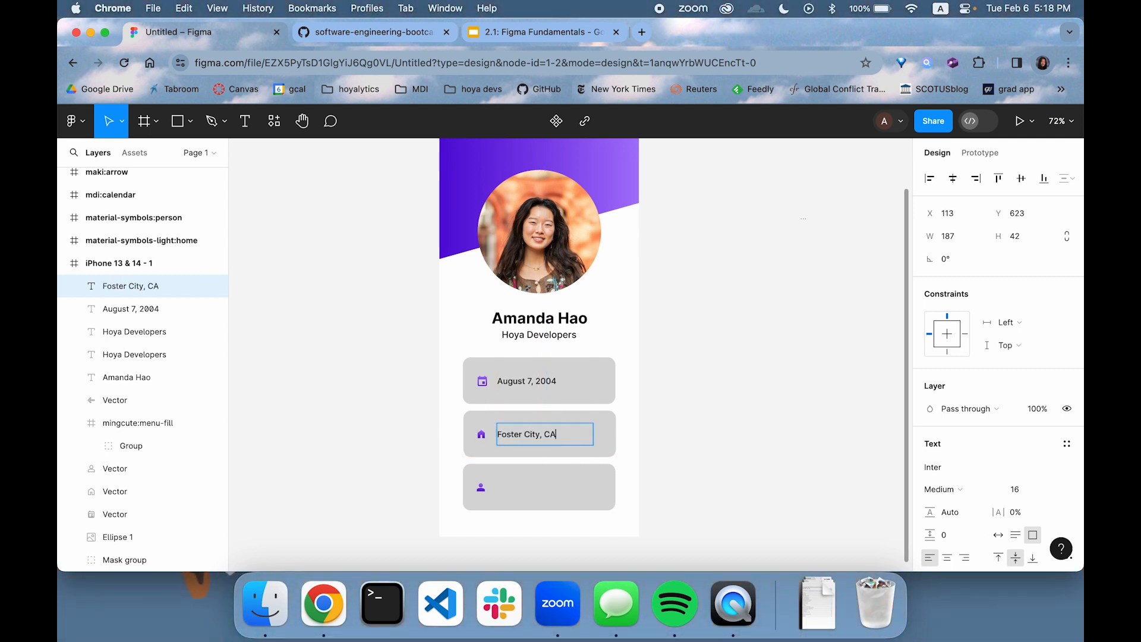
key(Escape)
click(662, 433)
Duplicate the second card's text onto the third card beside the person icon and change it to "Sophomore at GU"
click(547, 434)
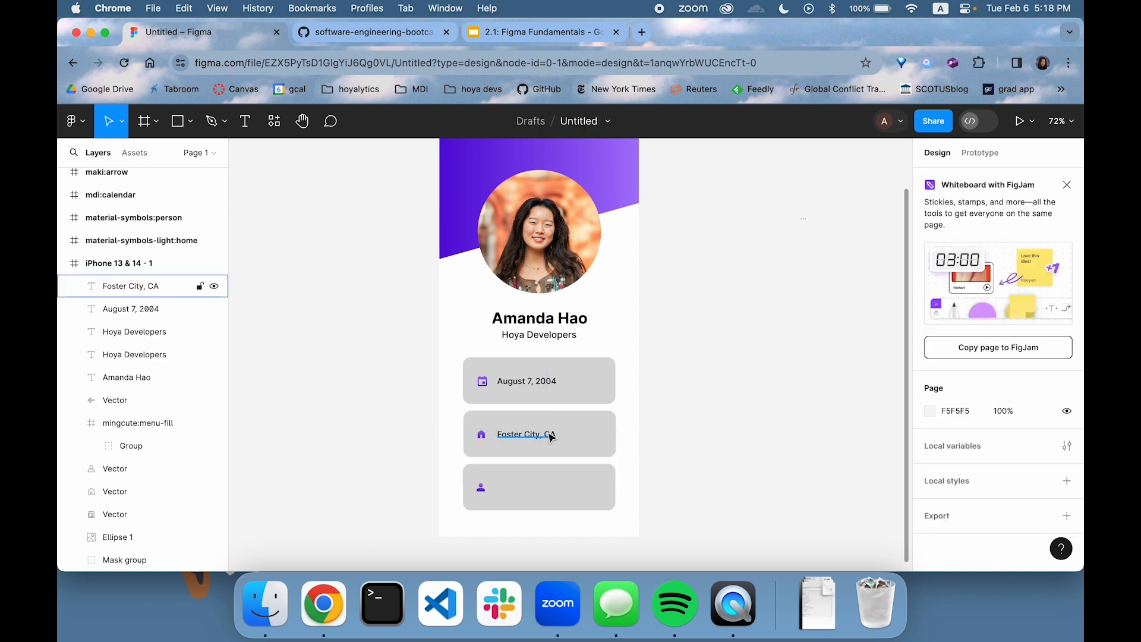
drag(539, 435, 538, 497)
double_click(523, 490)
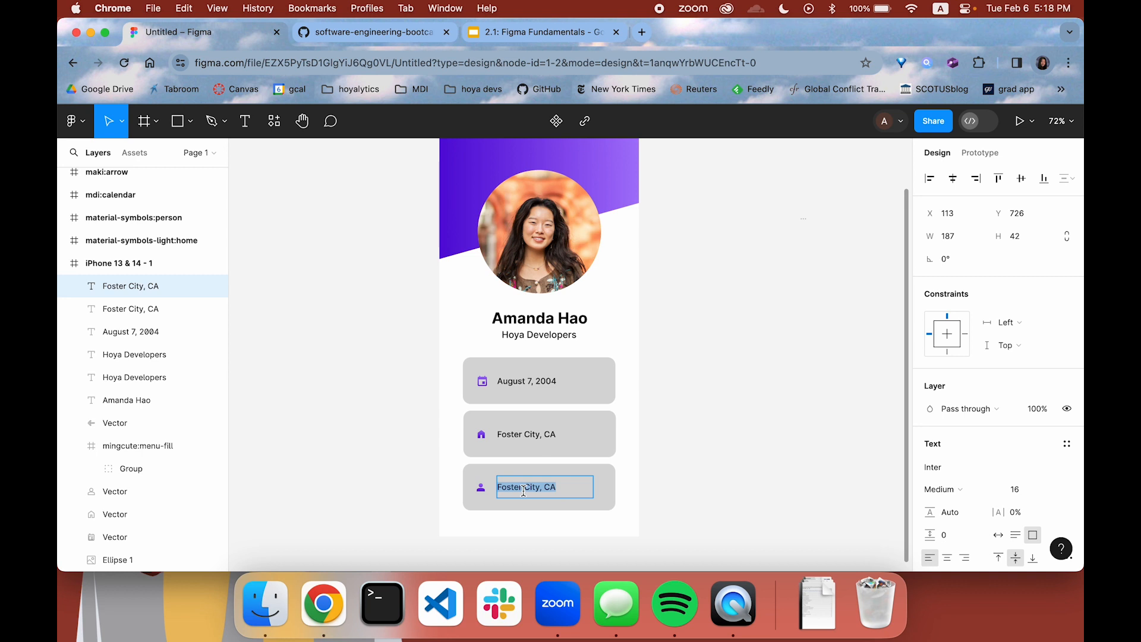
text(Sophomore at GU)
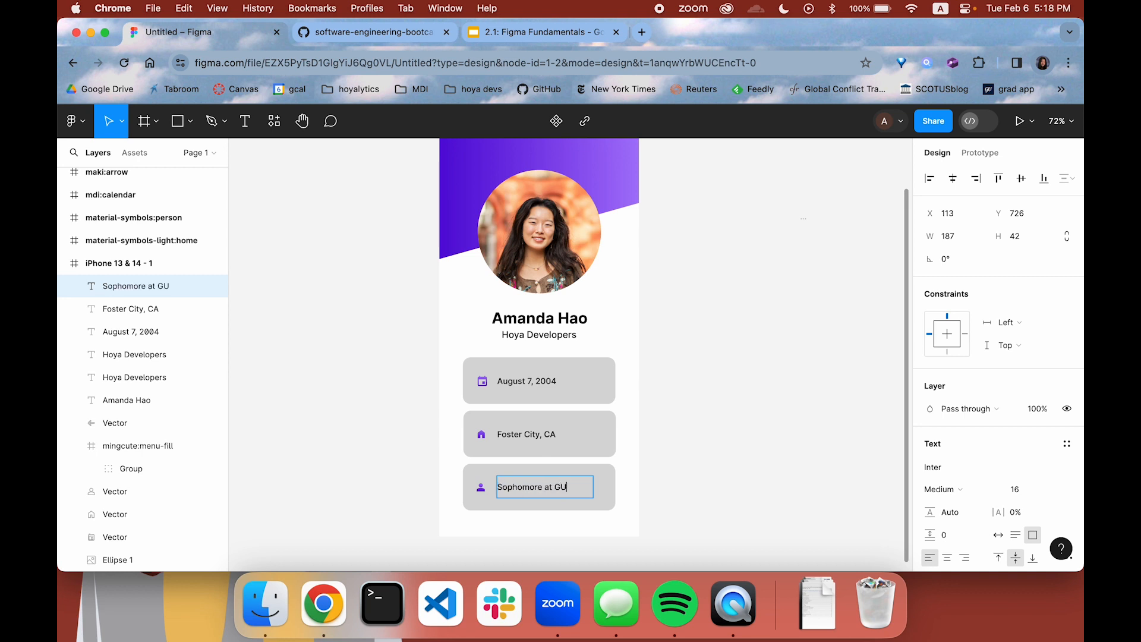
key(Escape)
click(682, 454)
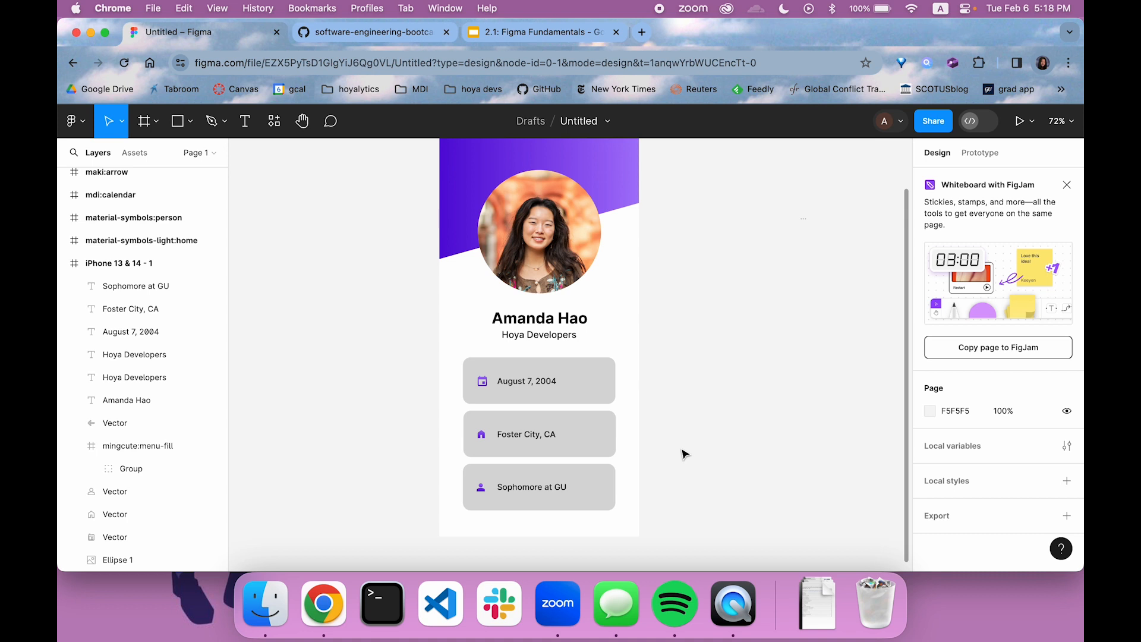
Add a white FFFFFF stroke to the circular profile photo
click(119, 560)
scroll(1033, 450, down, 2)
click(1065, 449)
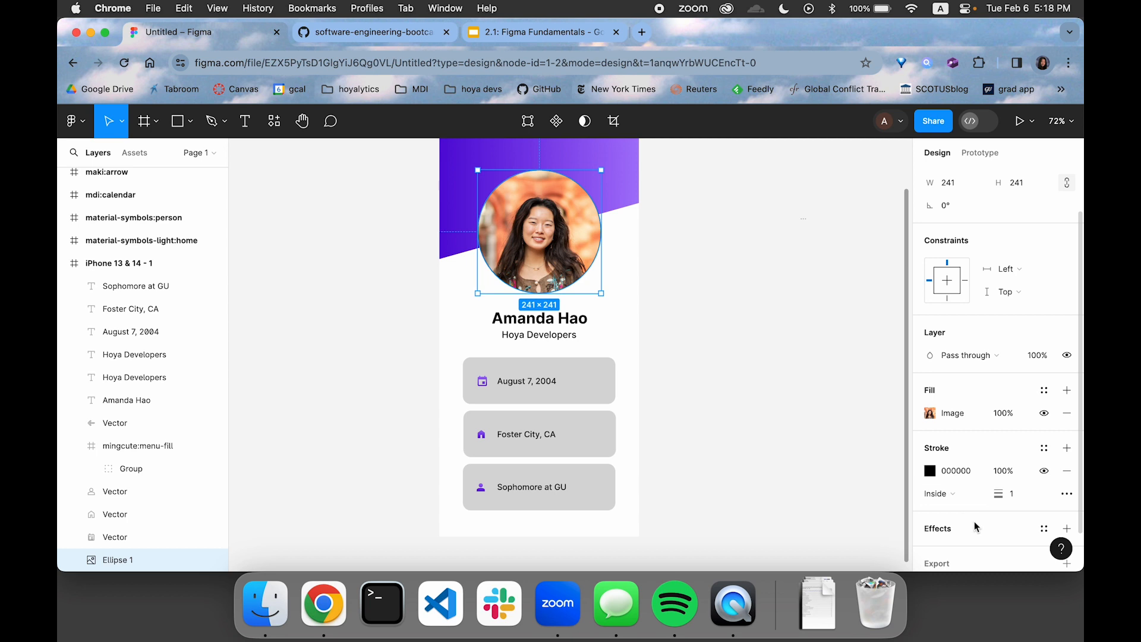
click(931, 471)
mouse_move(741, 373)
mouse_down()
mouse_move(743, 262)
mouse_move(675, 141)
mouse_up()
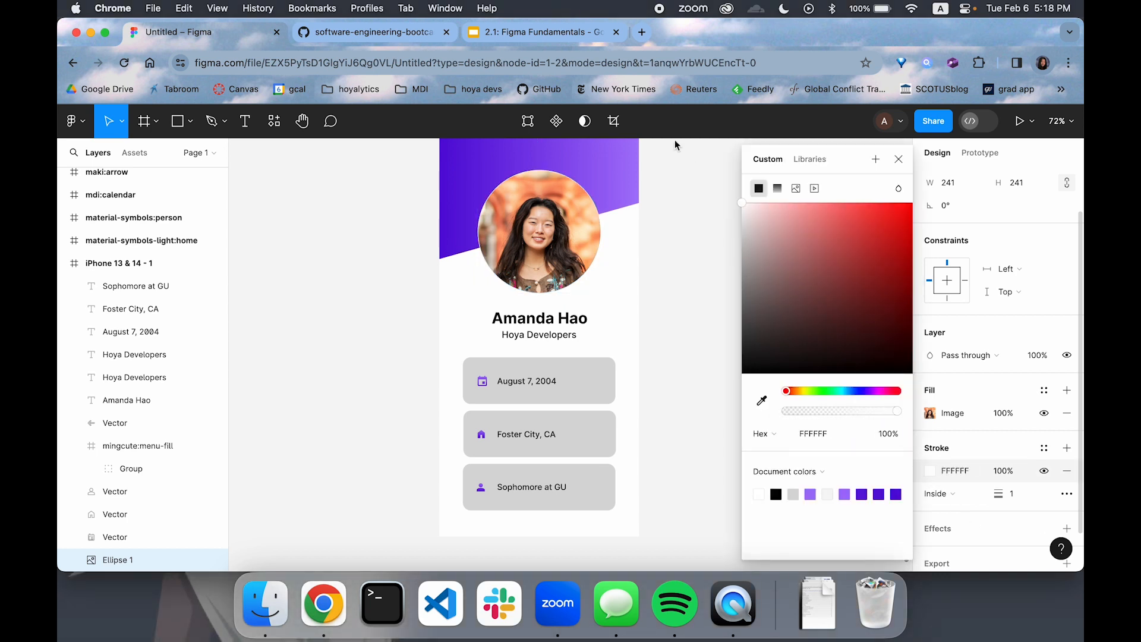
Set the profile photo's stroke width to 10
text(5)
key(Return)
text(10)
key(Return)
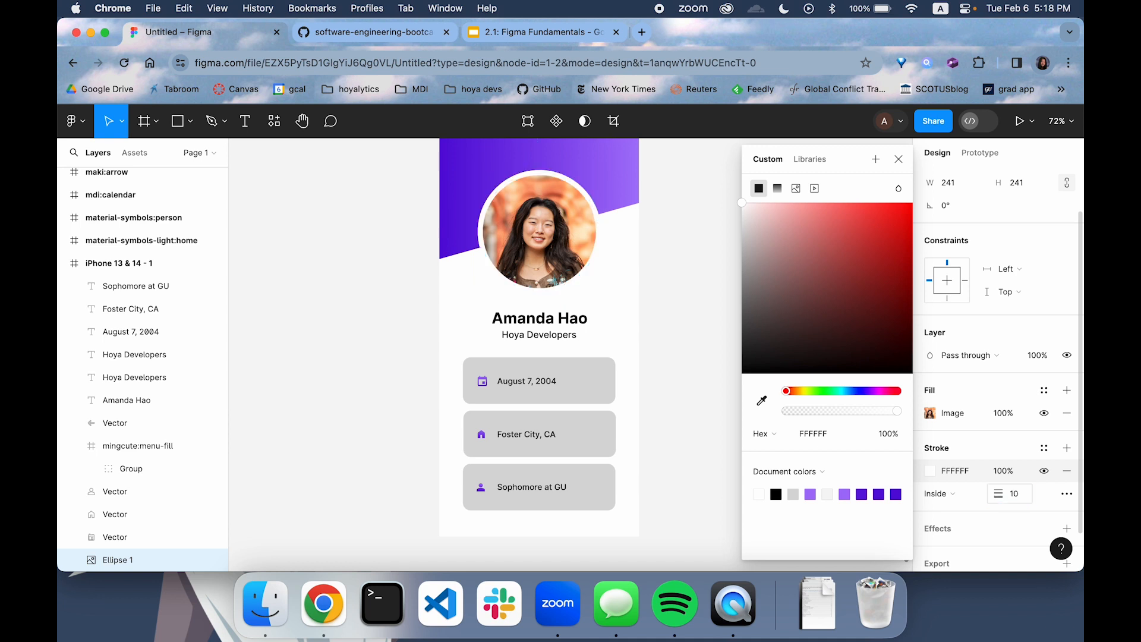
click(731, 348)
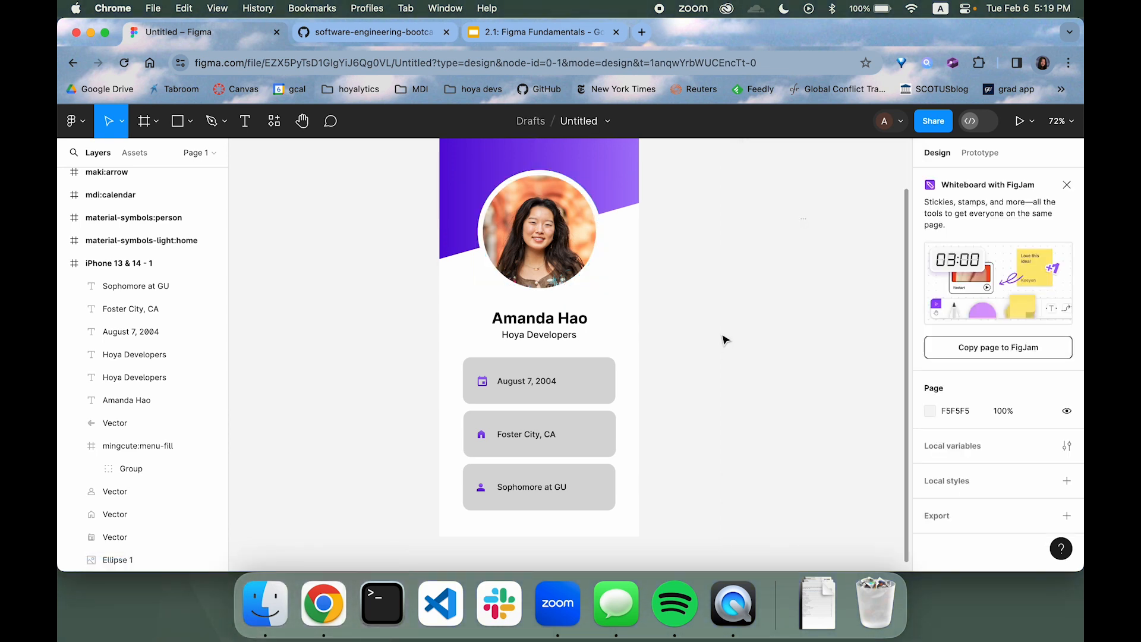
scroll(724, 339, up, 2)
scroll(724, 340, down, 1)
scroll(724, 340, up, 1)
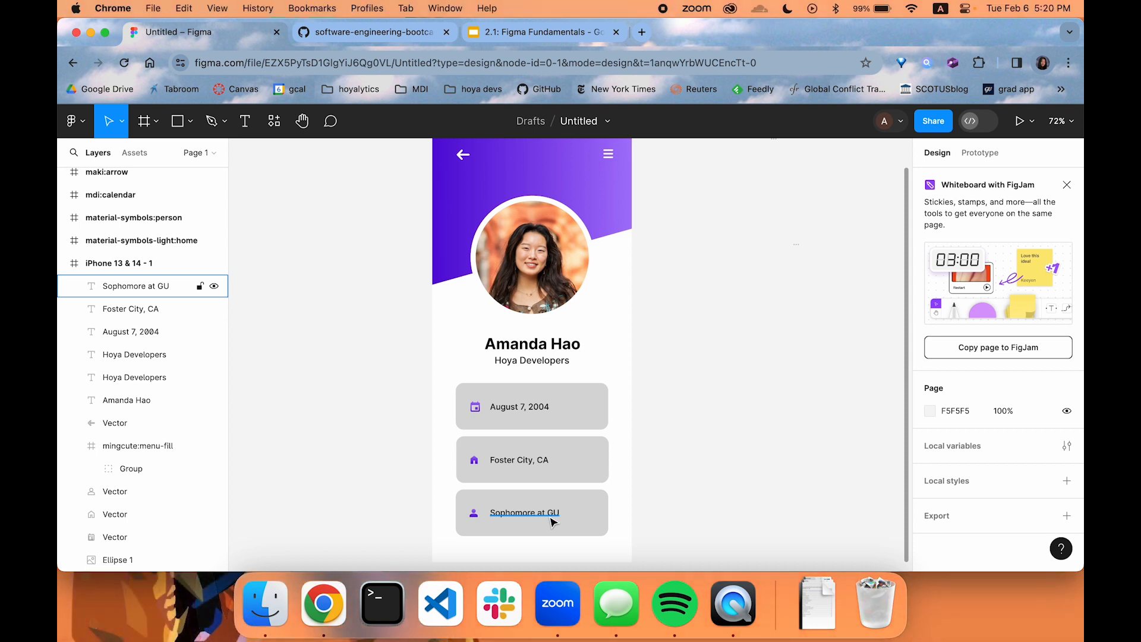
scroll(416, 374, down, 1)
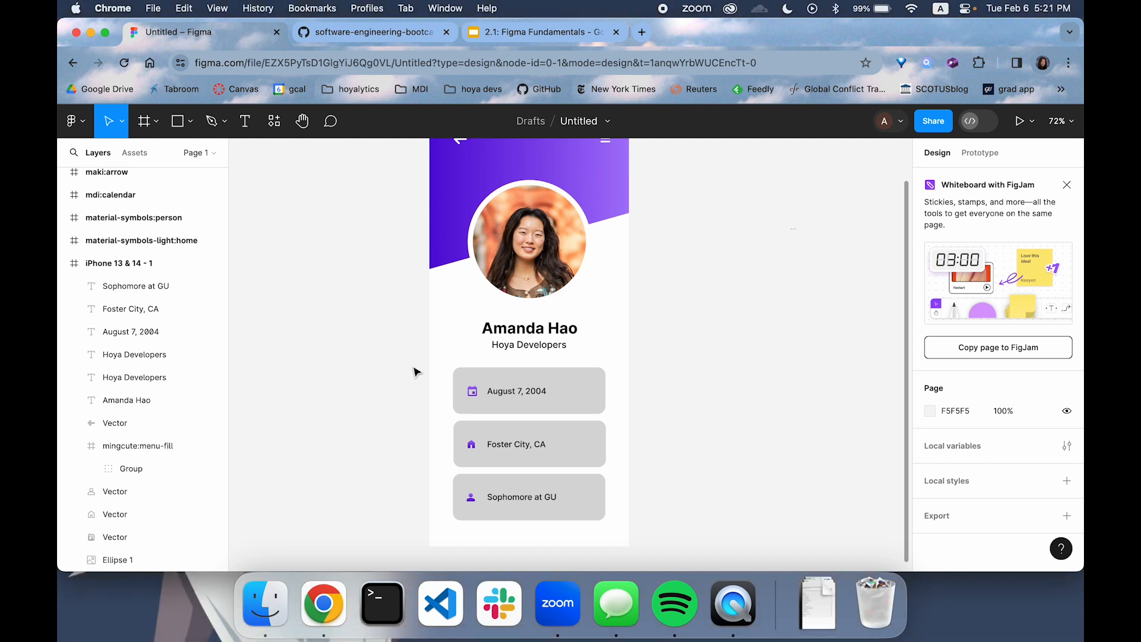
Group the first card's rectangle, calendar icon and date text together
click(581, 395)
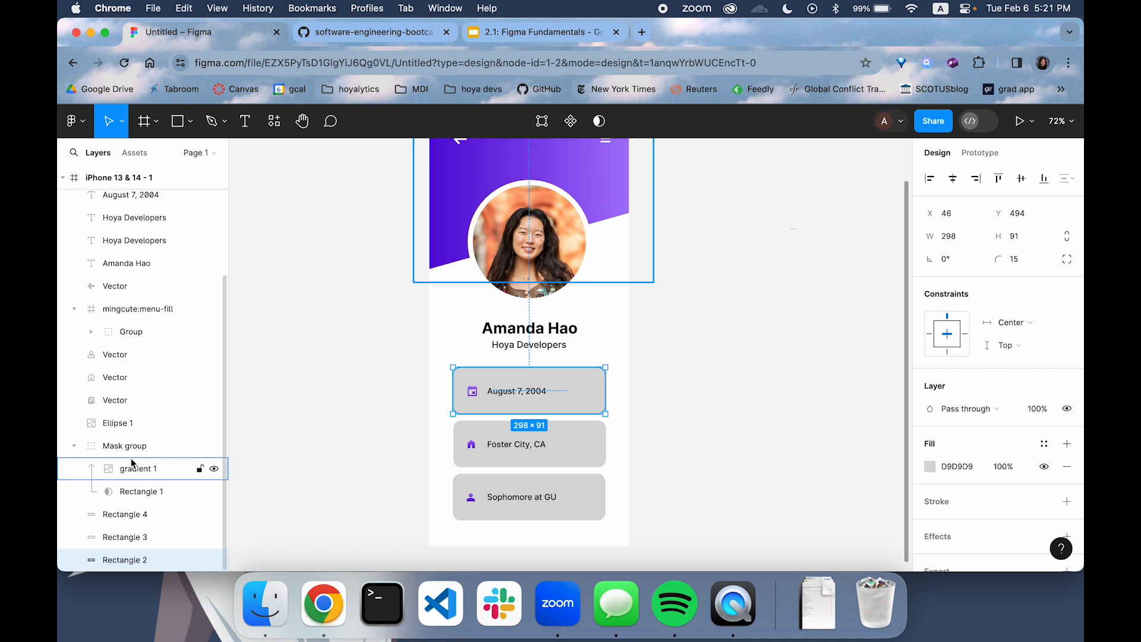
click(520, 390)
click(642, 384)
drag(643, 367, 454, 410)
right_click(546, 393)
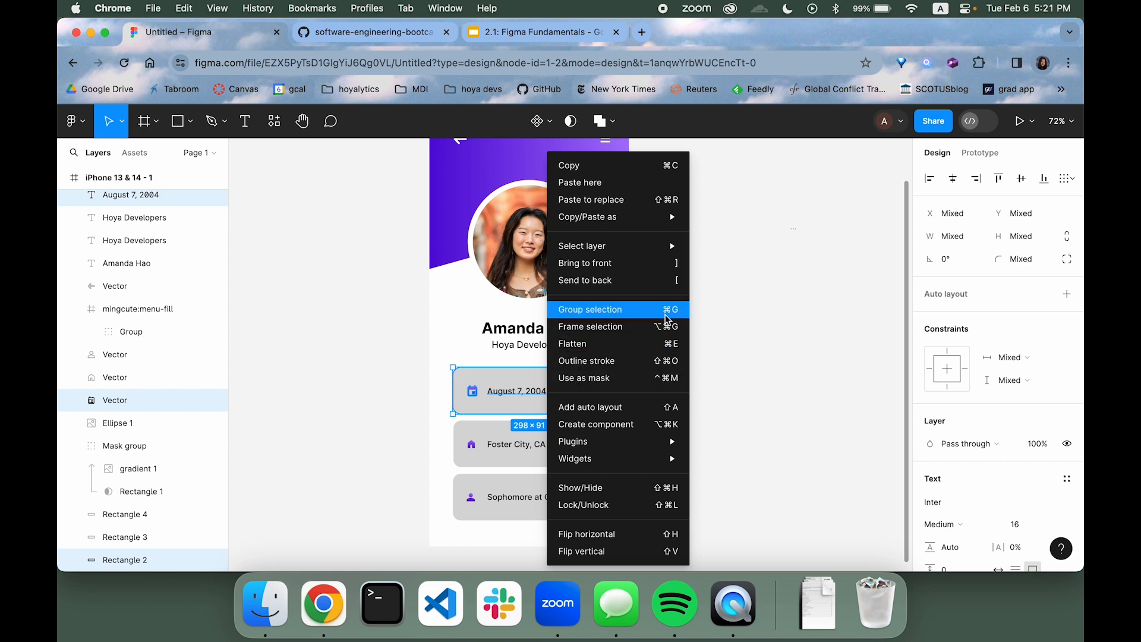
click(591, 309)
click(703, 366)
click(532, 397)
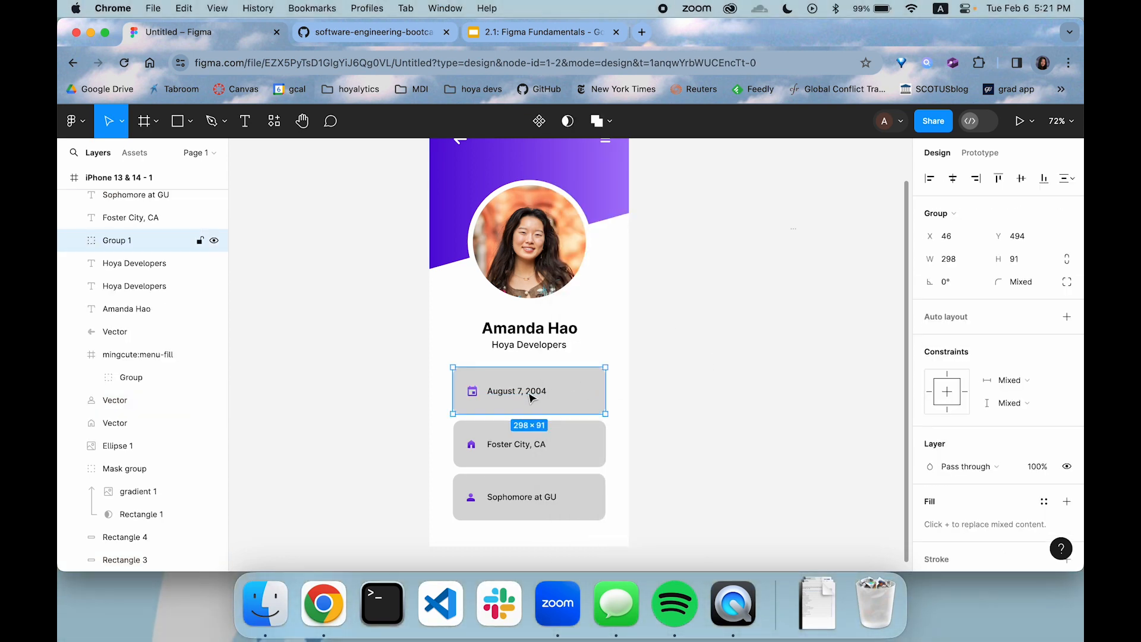
Align the grouped date text to the card's vertical and horizontal centers, and shift it right to sit beside the calendar icon
double_click(524, 397)
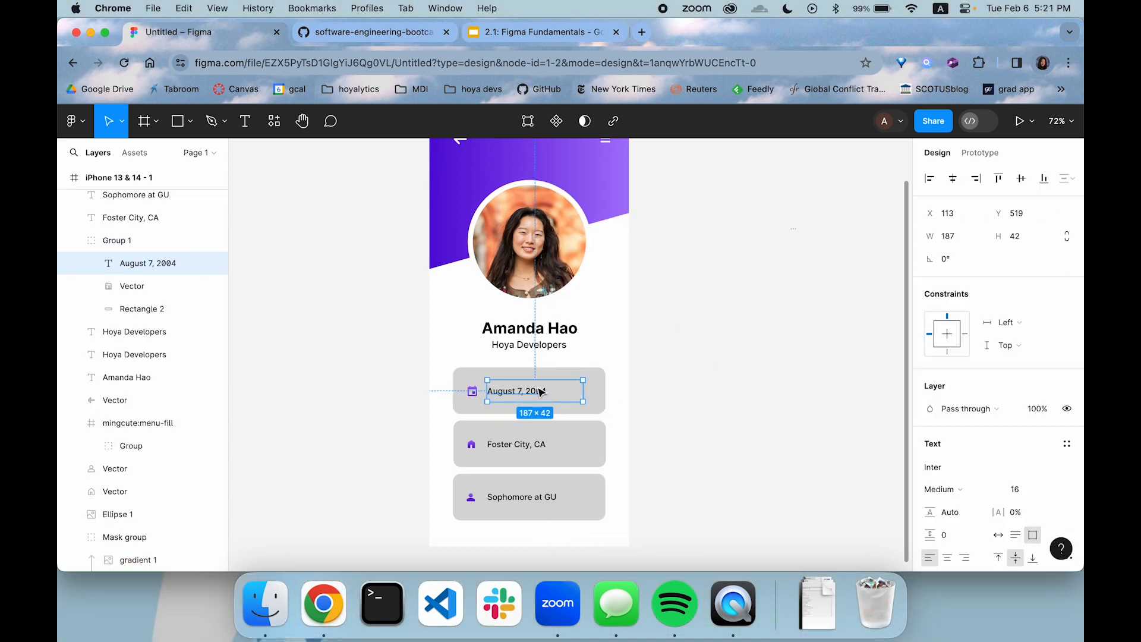
drag(541, 392, 554, 388)
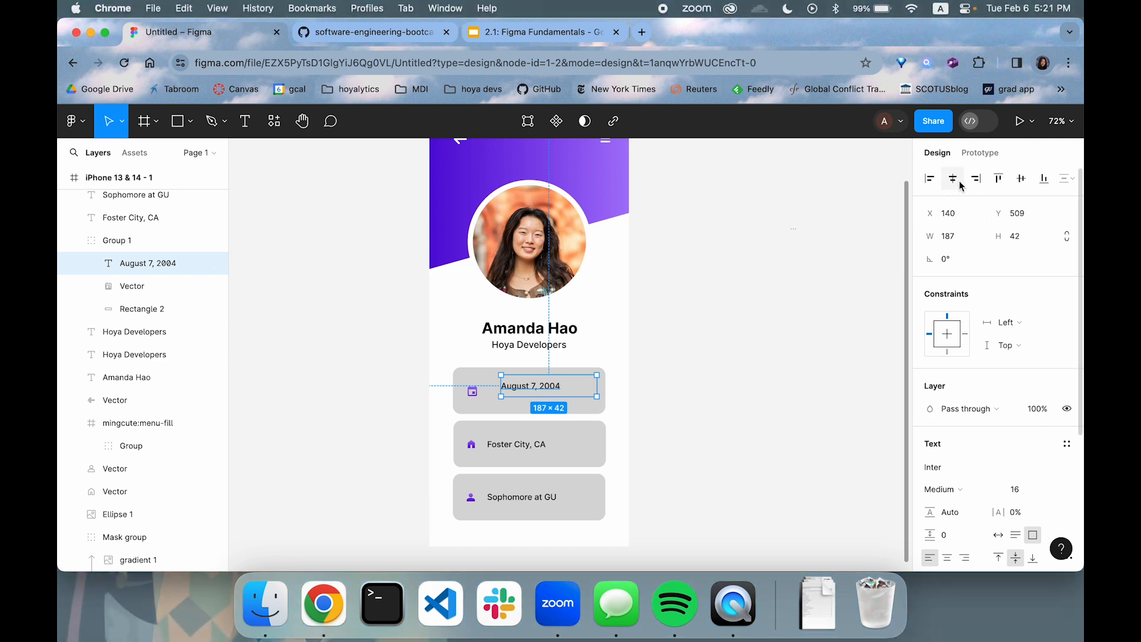
click(1028, 183)
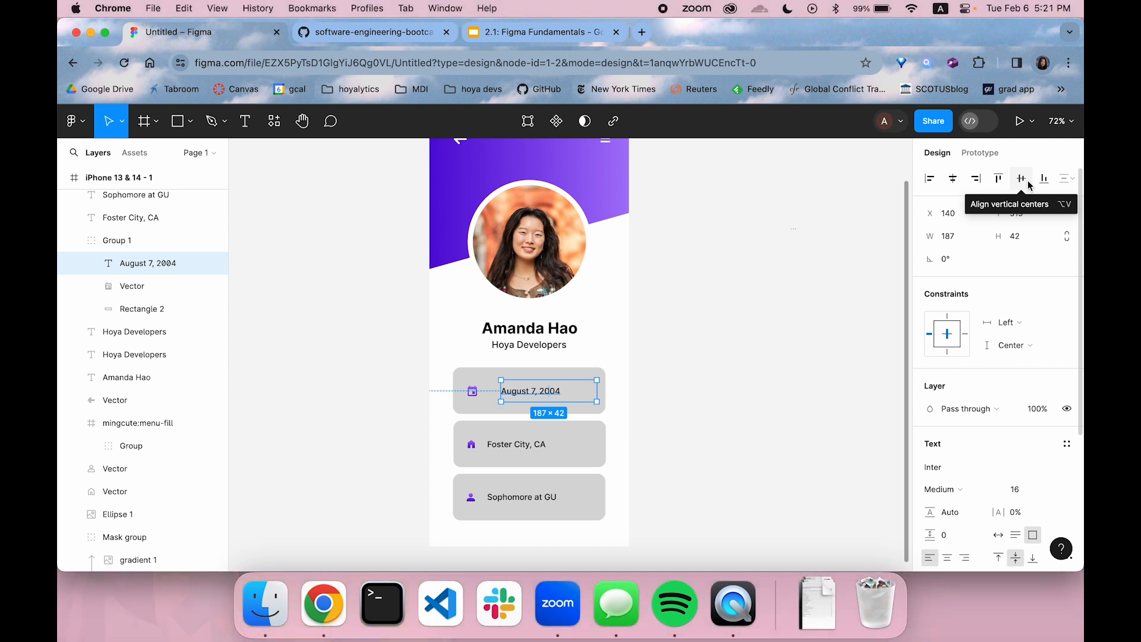
click(953, 178)
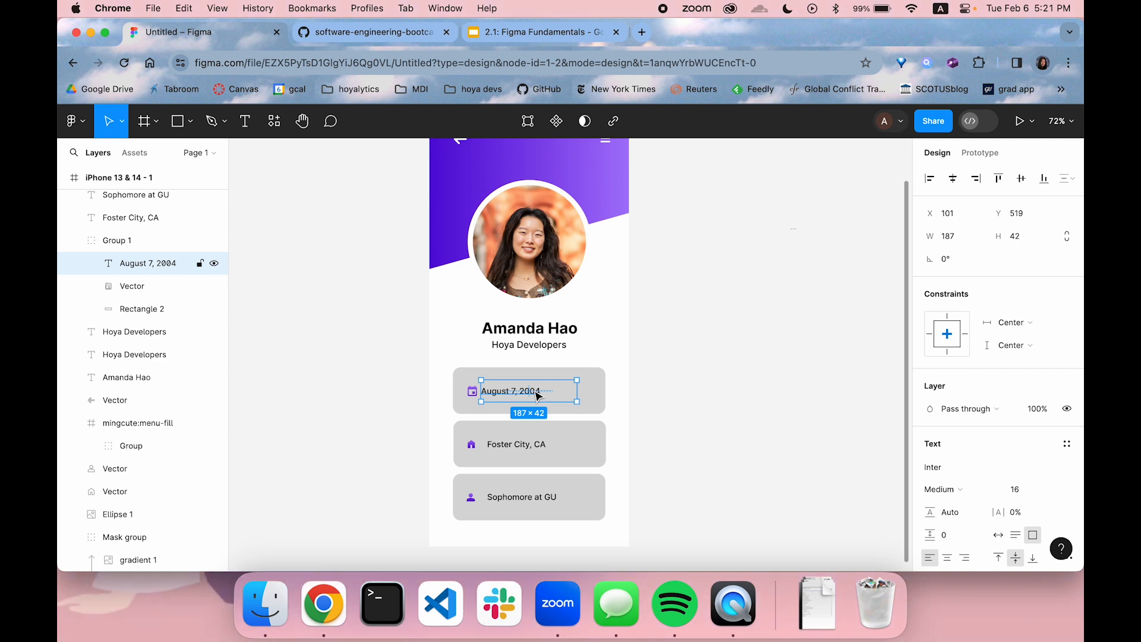
drag(537, 395, 543, 395)
click(721, 384)
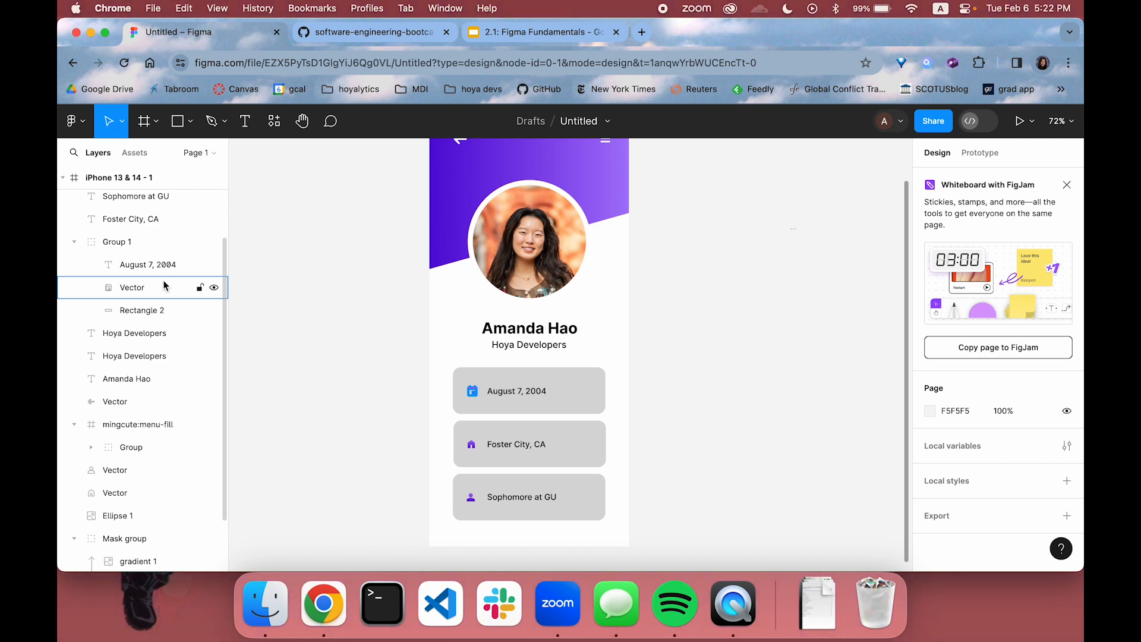
scroll(726, 235, up, 2)
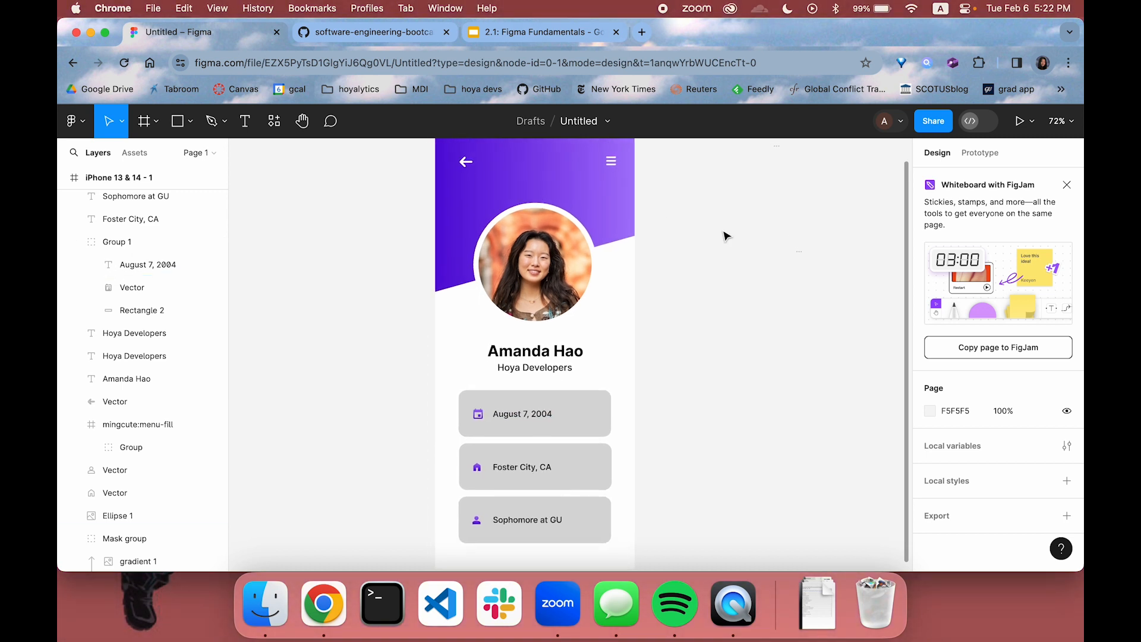
Preview the iPhone profile page frame as a prototype, and return to the design file
scroll(671, 306, down, 2)
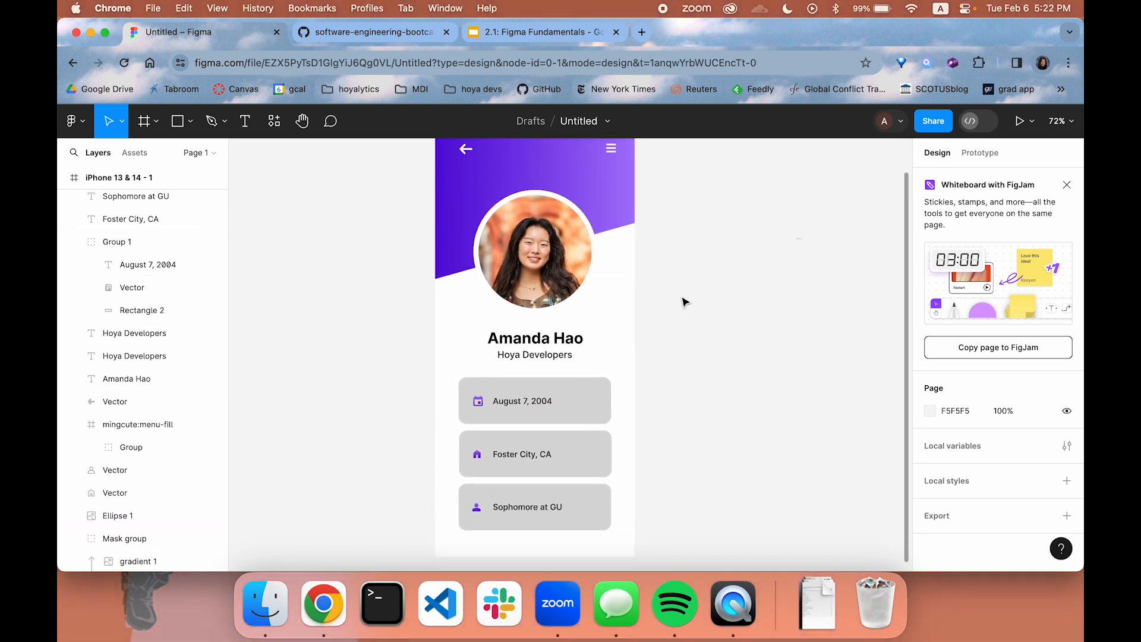
click(1020, 122)
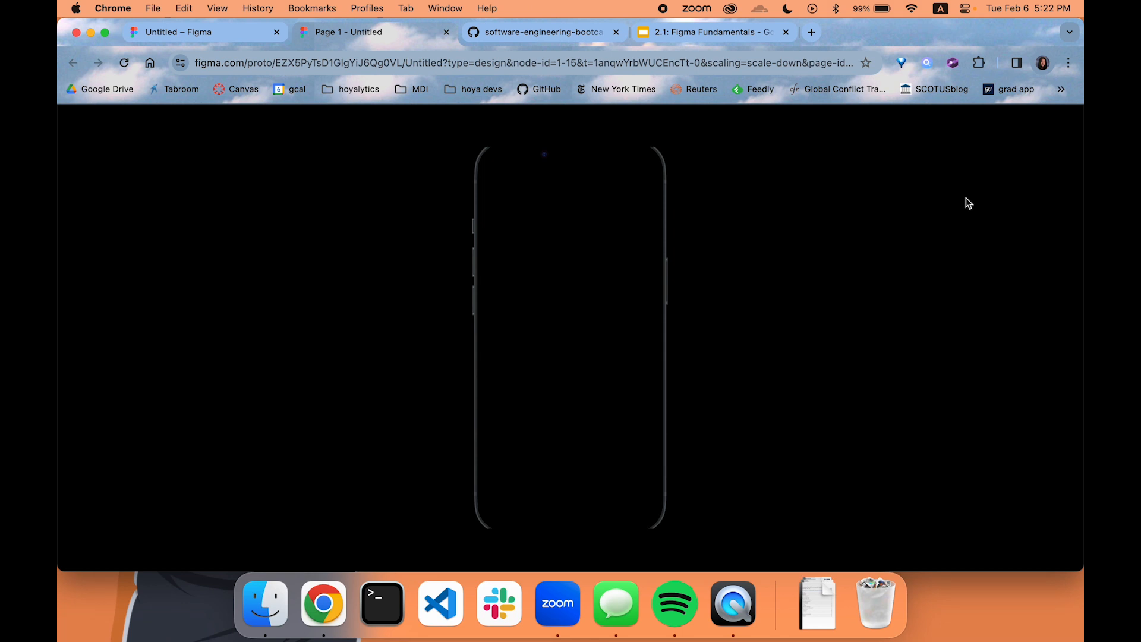
click(446, 32)
scroll(683, 221, up, 2)
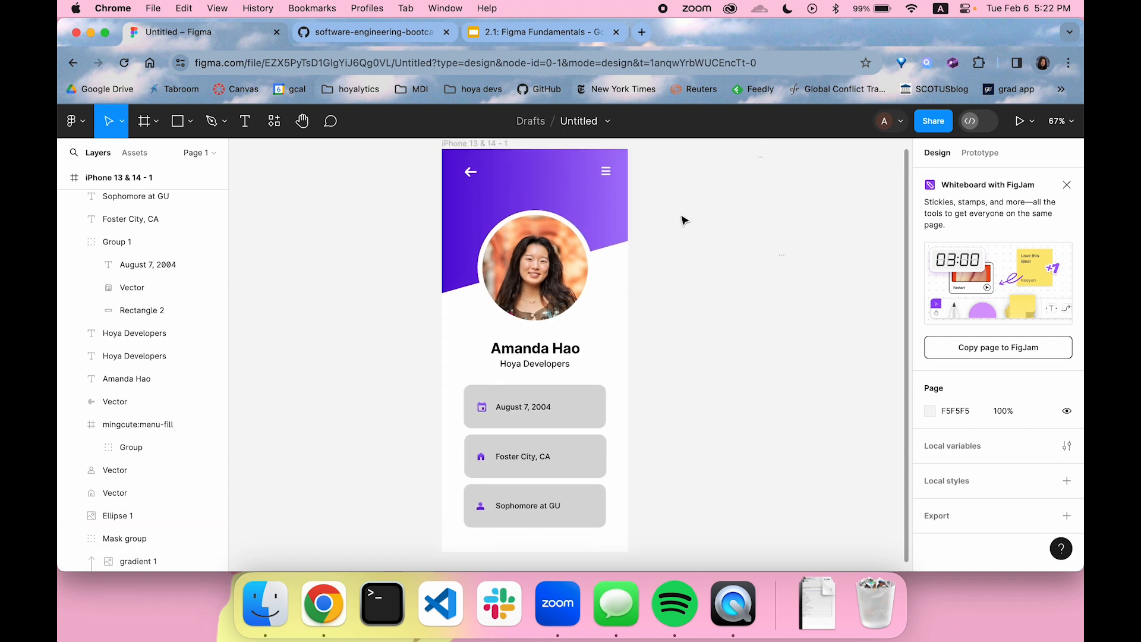
click(469, 174)
click(1018, 123)
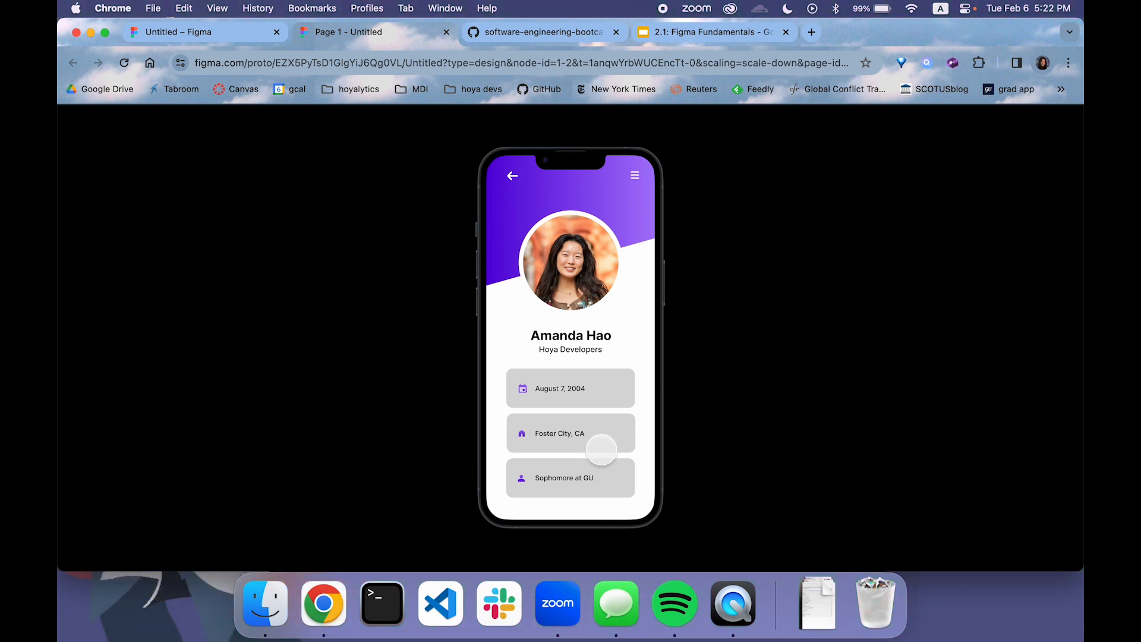
key(super+w)
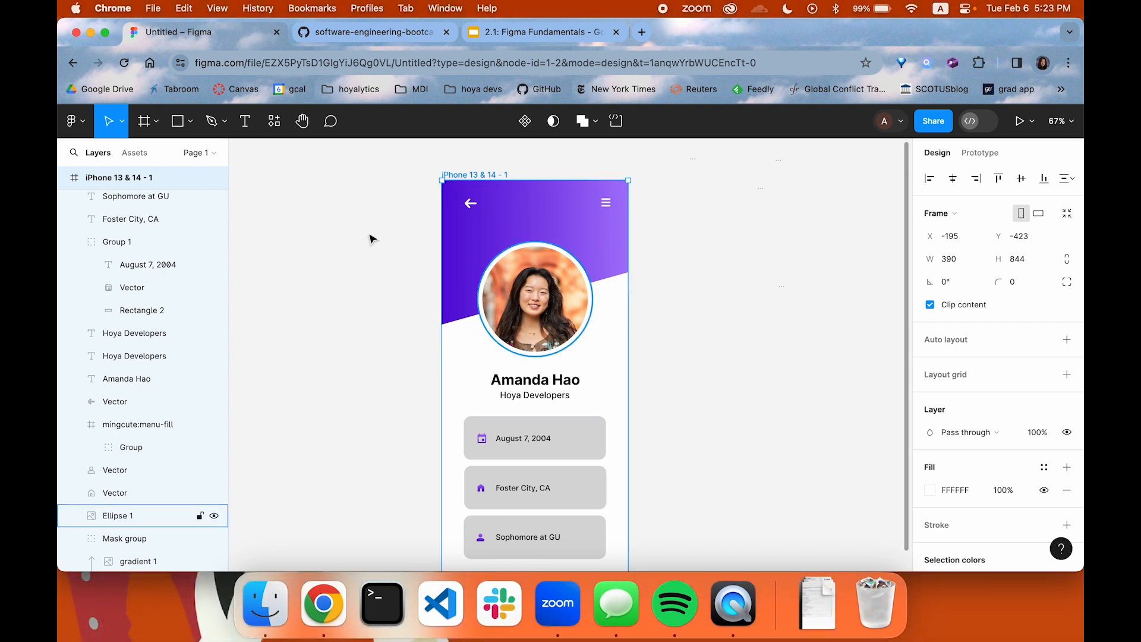
scroll(136, 234, up, 3)
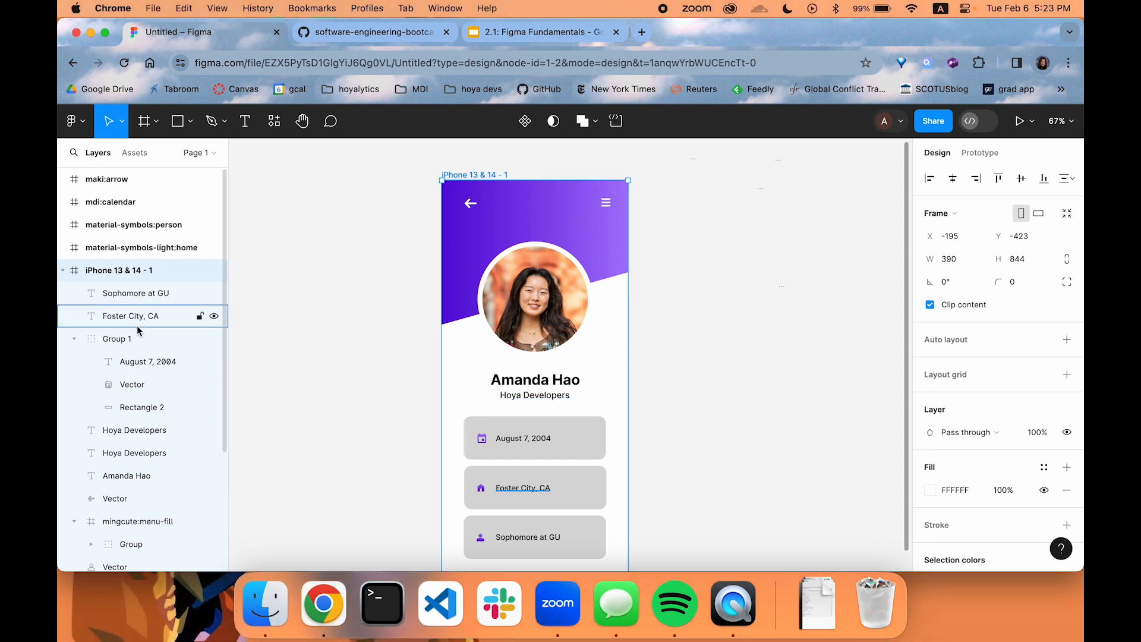
scroll(133, 382, down, 5)
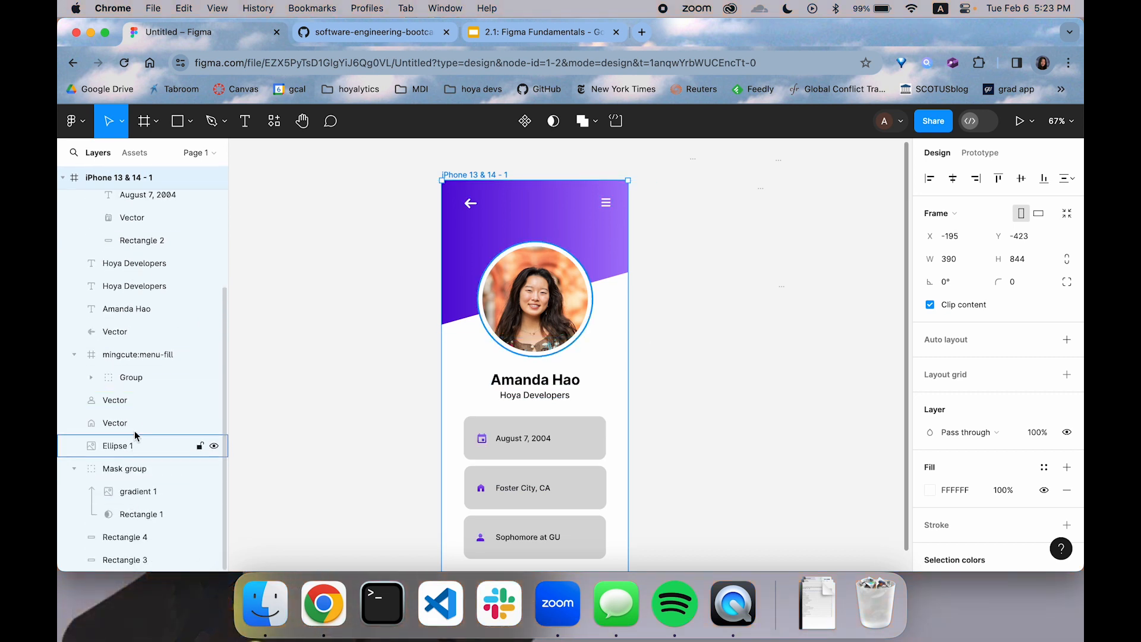
click(137, 430)
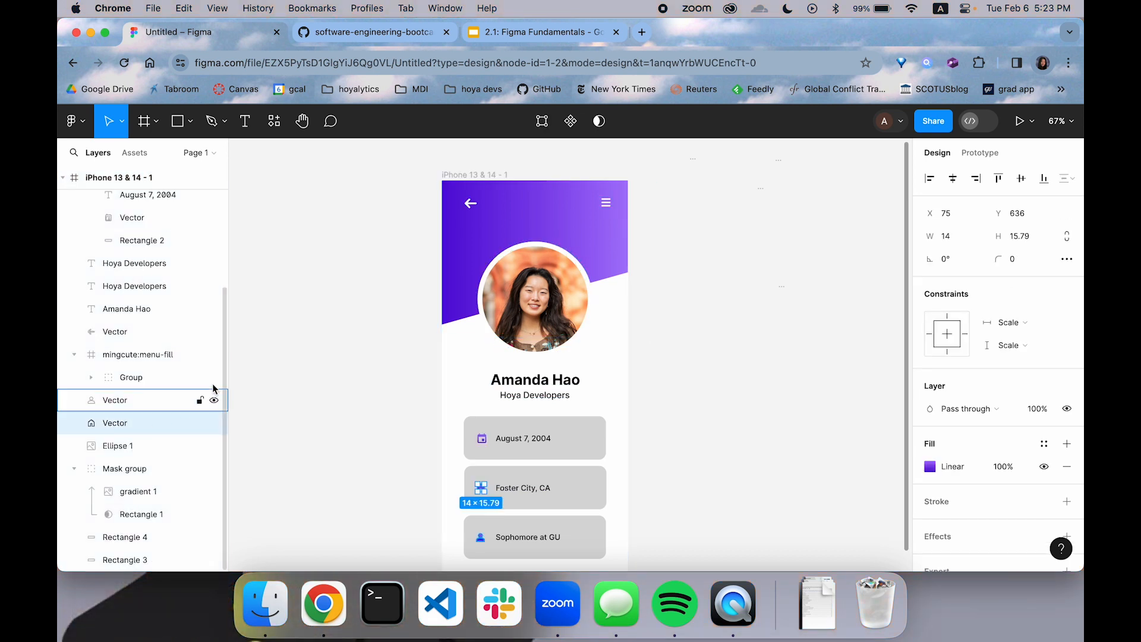
click(309, 377)
scroll(161, 371, up, 5)
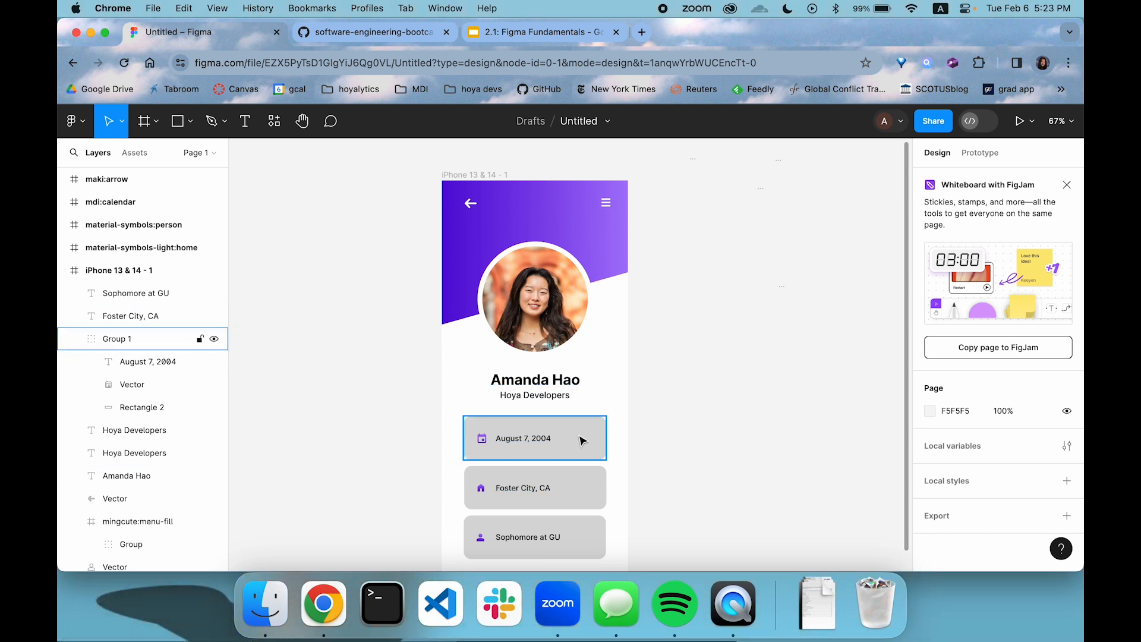
Group the second card's rectangle, home icon and city text together, and group the third card's rectangle, person icon and text likewise
scroll(644, 440, down, 3)
drag(627, 373, 453, 401)
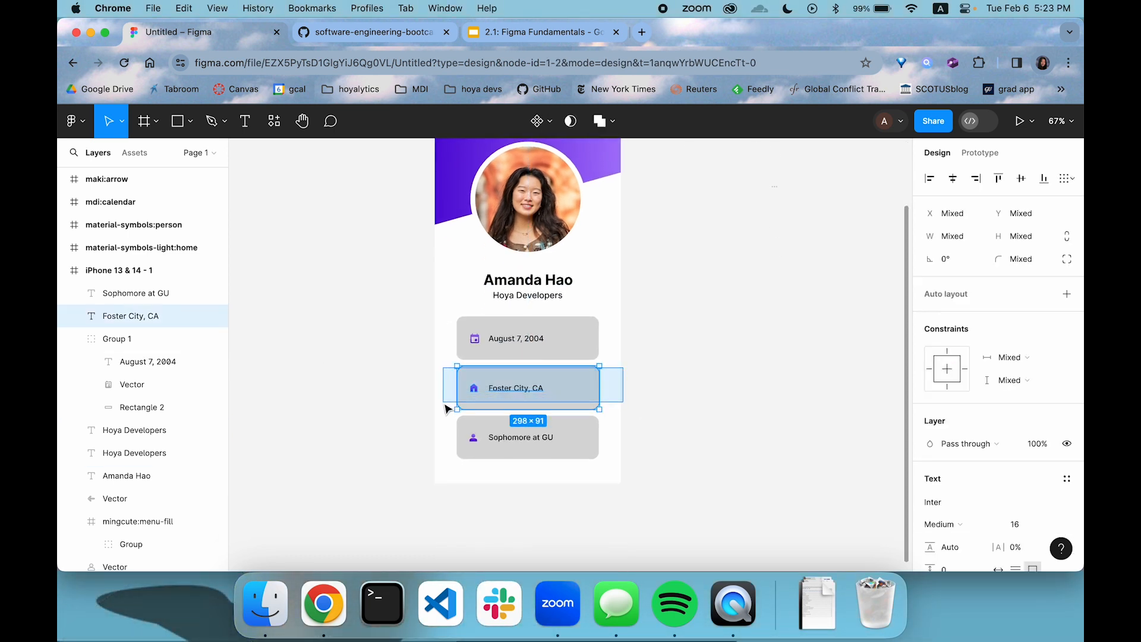
right_click(556, 387)
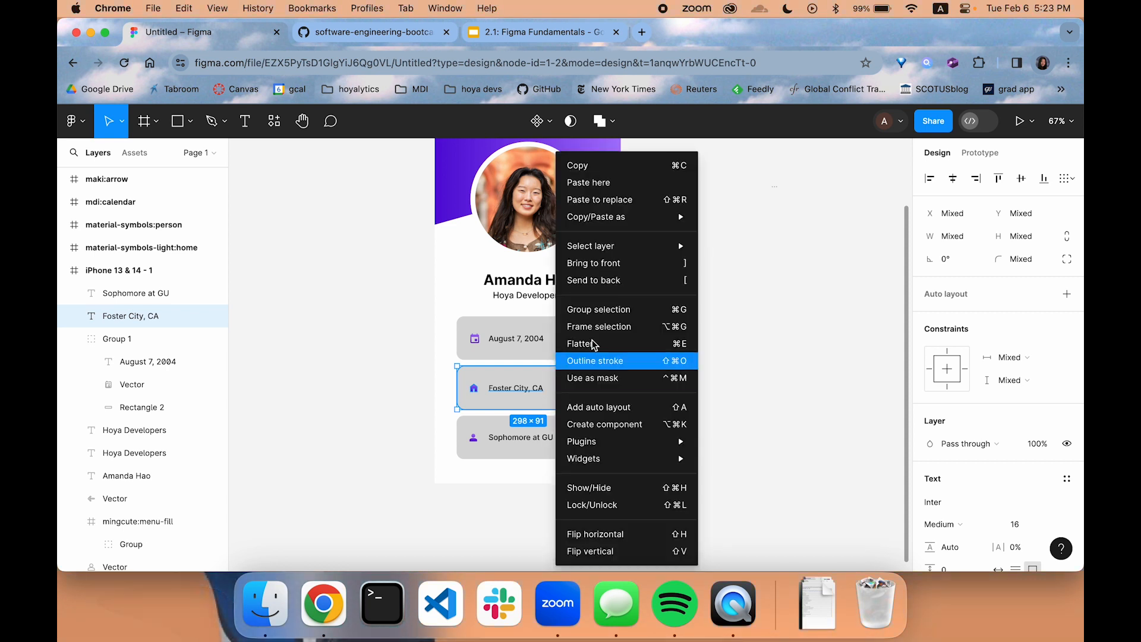
click(618, 307)
click(668, 379)
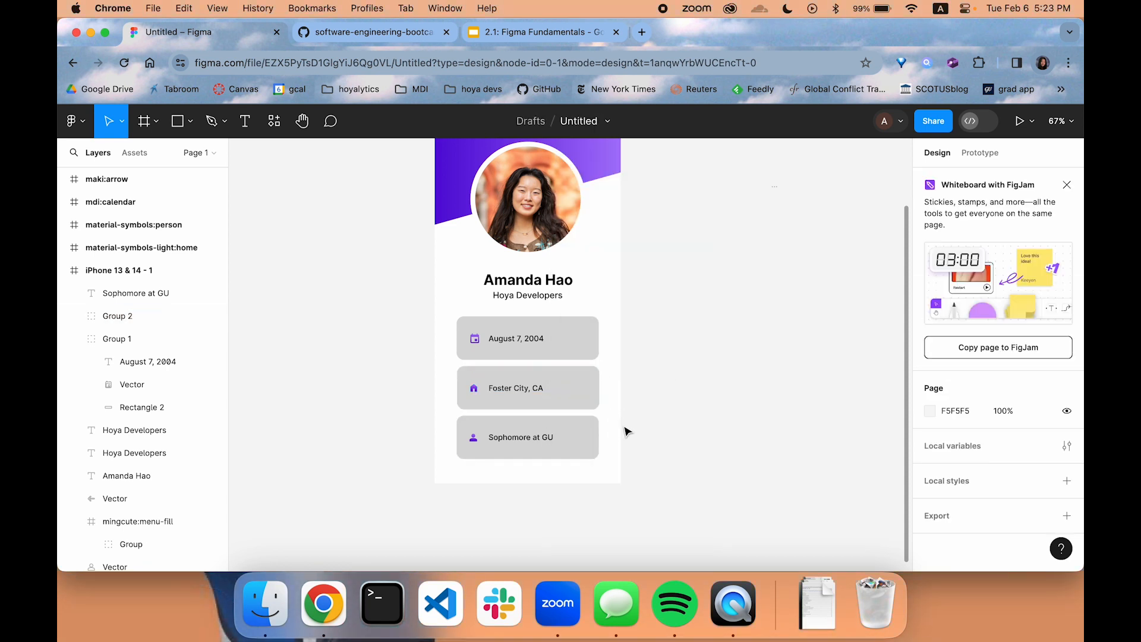
drag(627, 431, 441, 454)
key(super+g)
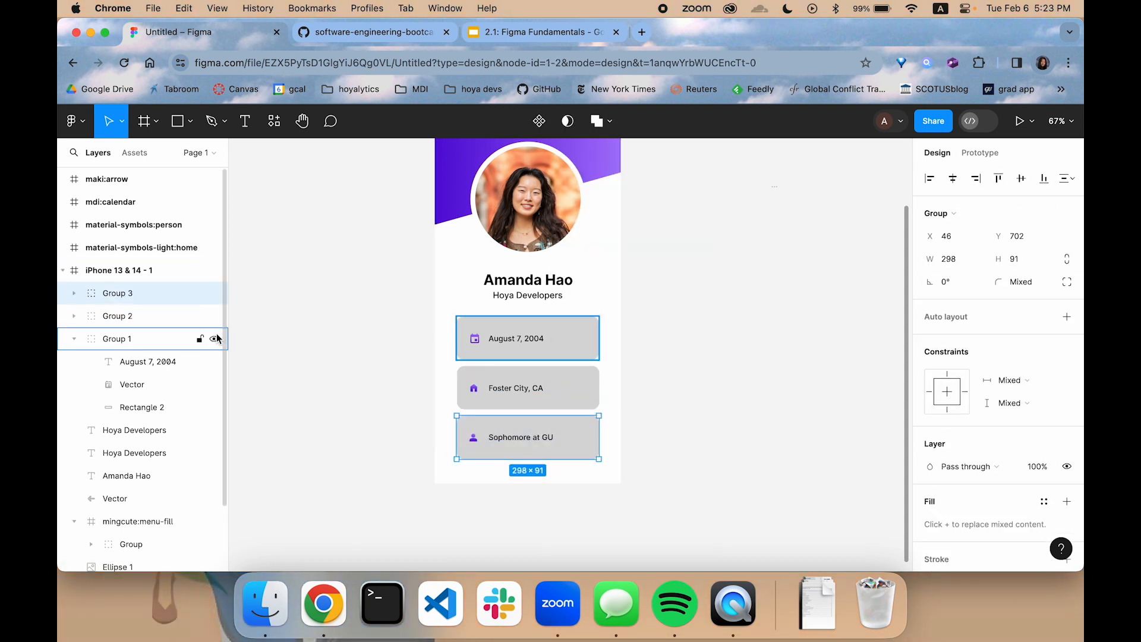
Rename the three card groups from first to third as panel 1, panel 2 and panel 3, and collapse panel 1
double_click(146, 344)
text(panel 1)
key(Return)
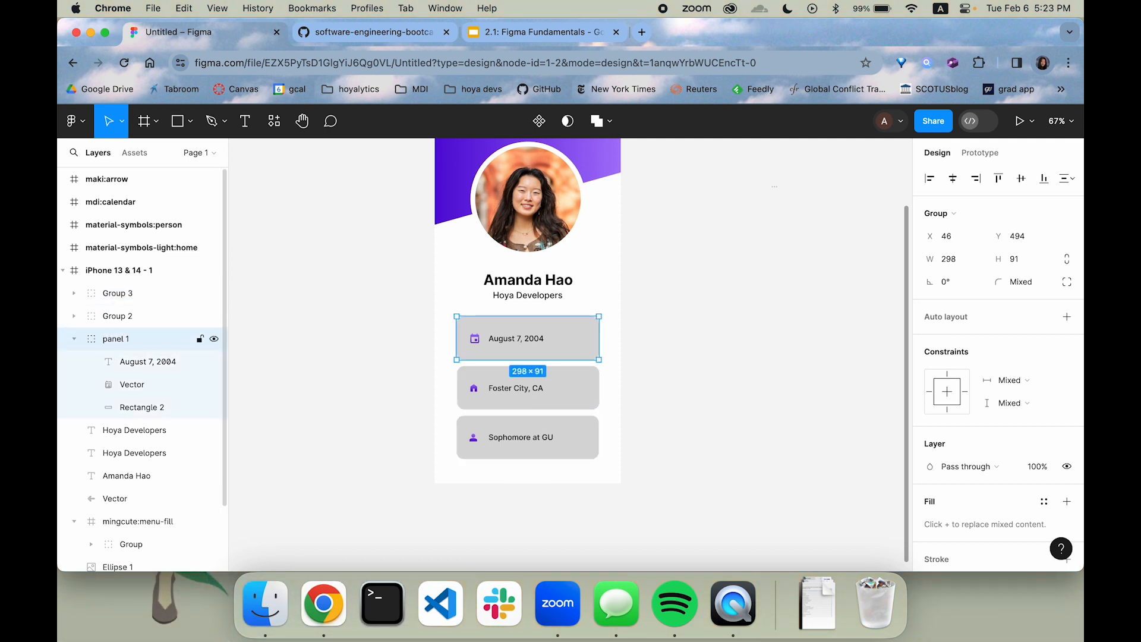
double_click(133, 316)
text(panel 2)
key(Return)
double_click(133, 293)
text(panel 2)
key(BackSpace)
text(3)
key(Return)
click(74, 339)
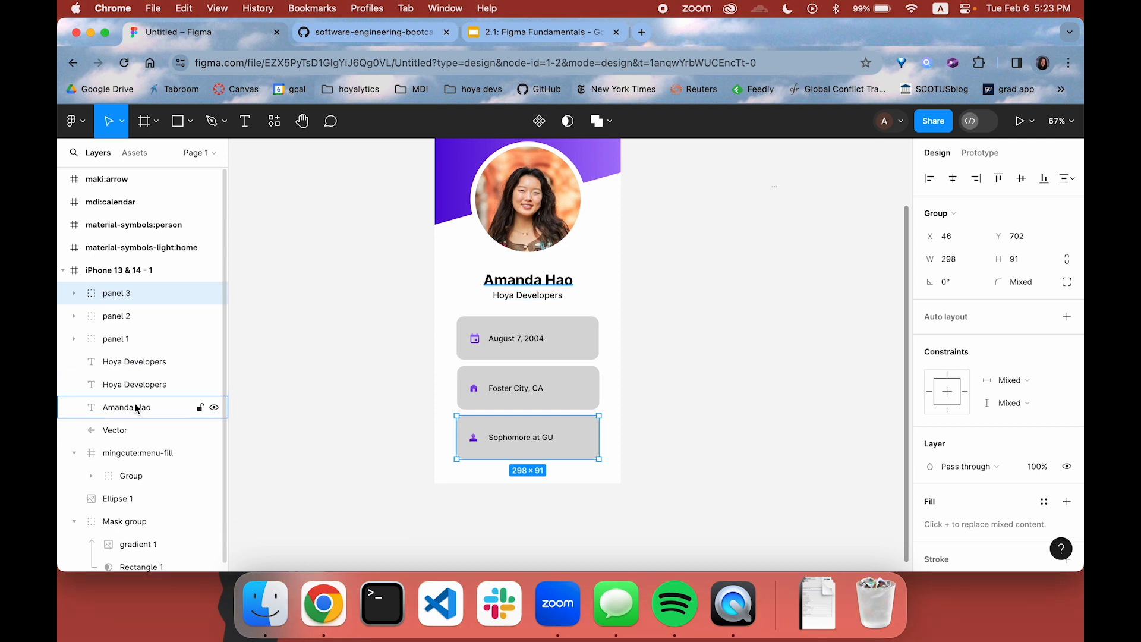
Delete the duplicate Hoya Developers text layer and rename the header arrow's vector layer as back
click(137, 384)
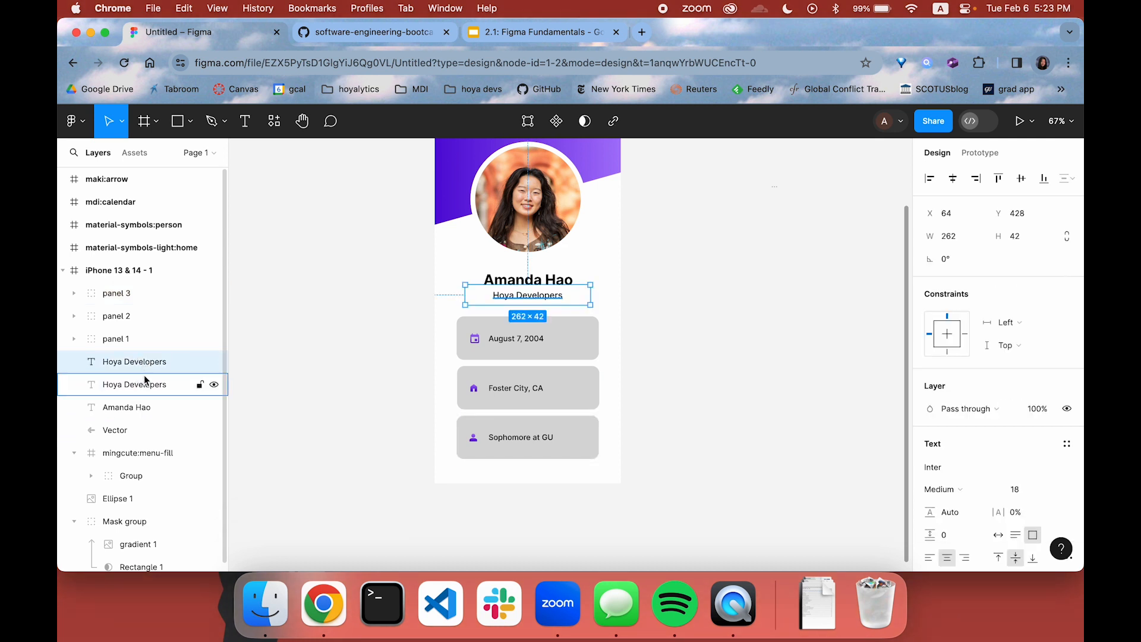
key(Delete)
double_click(126, 406)
text(back)
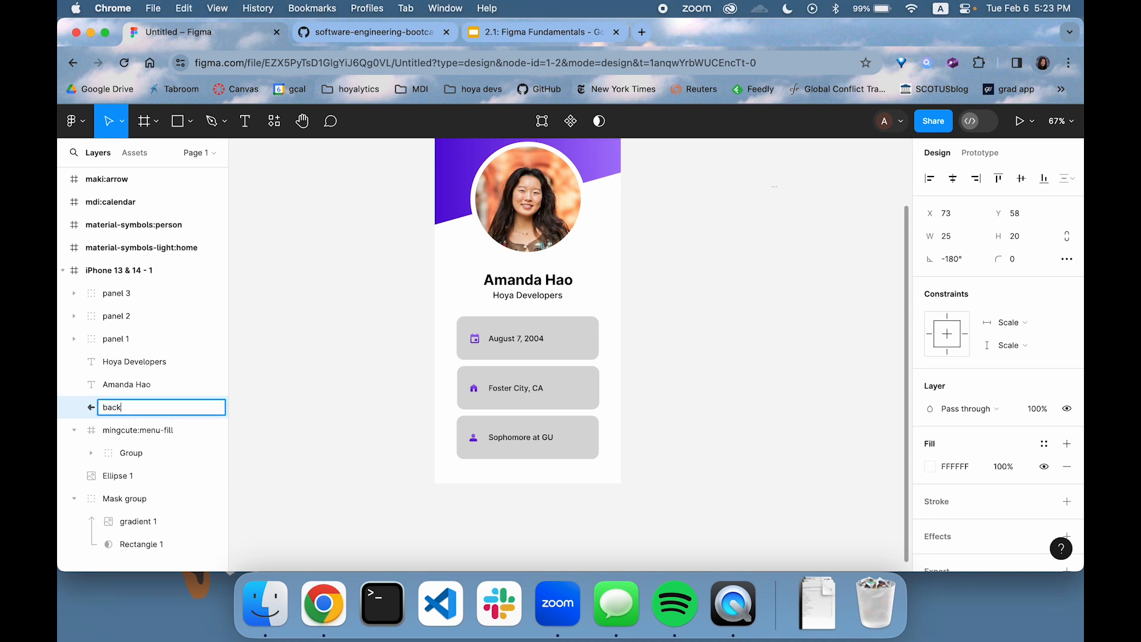
key(Return)
Rename the mingcute:menu-fill icon frame as menu and collapse it in the layer list
click(113, 438)
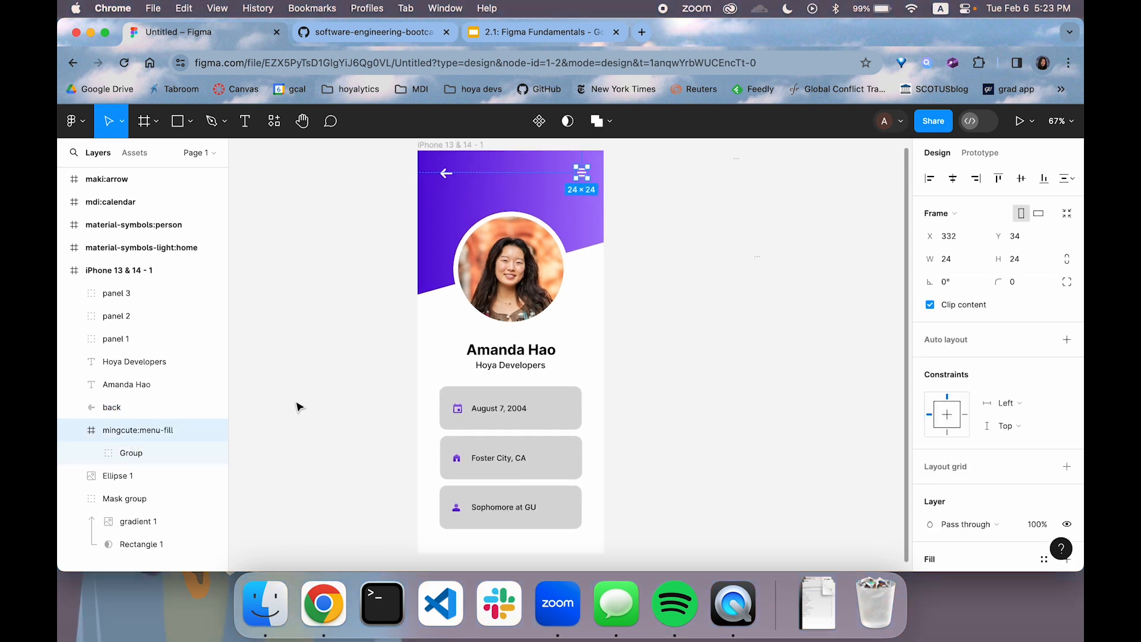
scroll(298, 403, up, 2)
double_click(108, 436)
text(e)
text(enu)
key(Return)
click(74, 431)
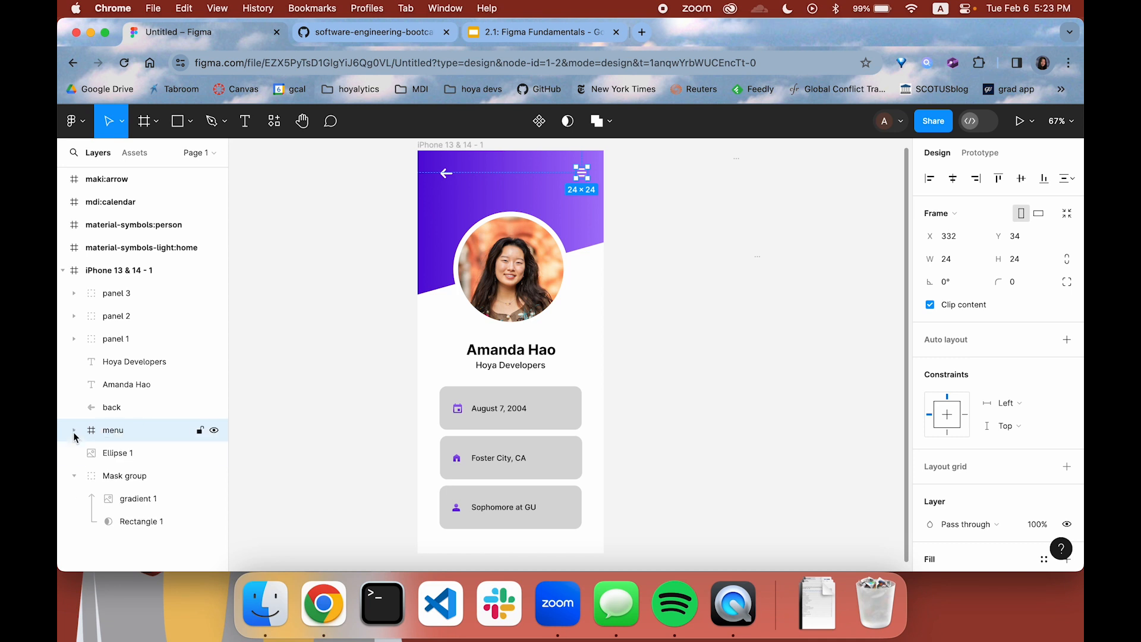
Rename the profile photo ellipse as pfp and the header's mask group as bkgd, and collapse bkgd
double_click(132, 458)
text(pfp)
key(Return)
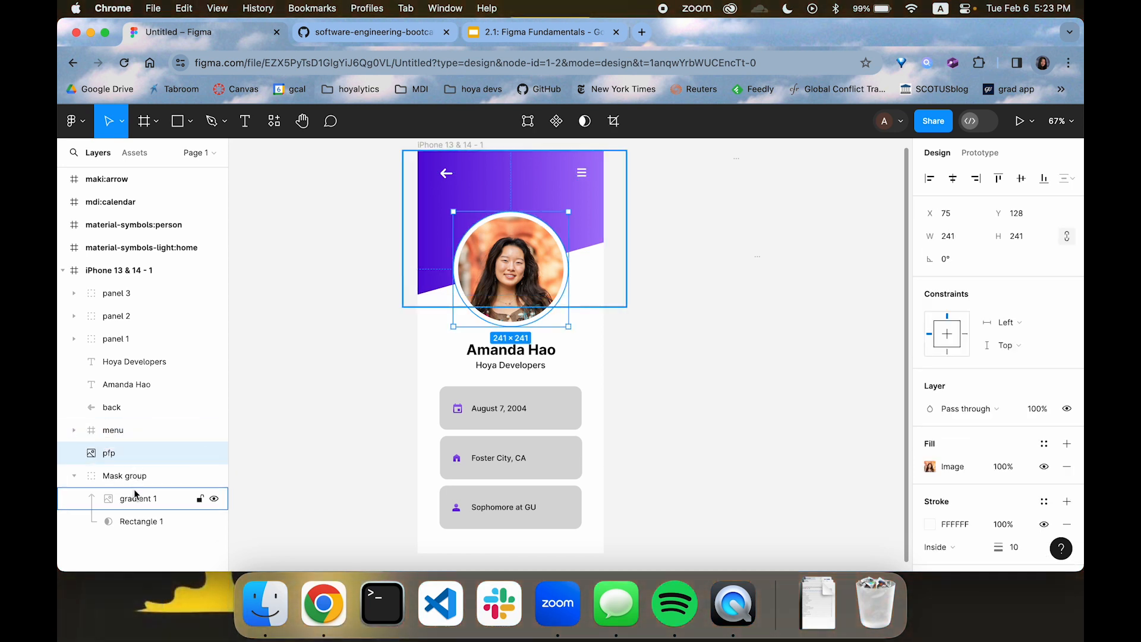
click(124, 475)
double_click(135, 478)
text(bkgd)
key(Return)
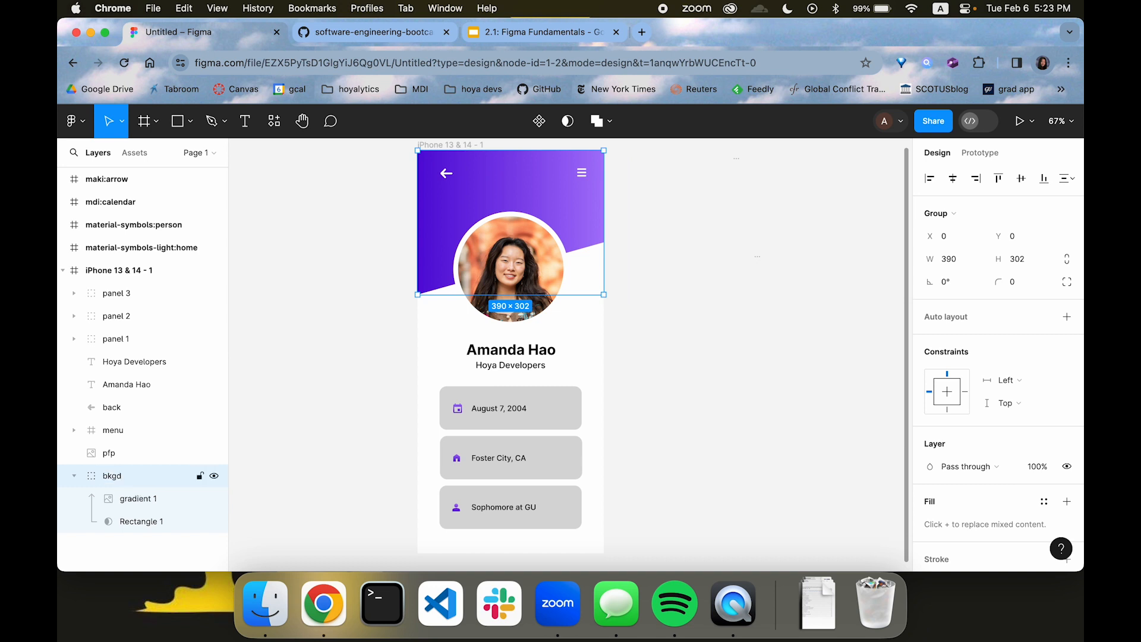
click(74, 475)
Delete the four leftover icon frames outside the iPhone frame: home, person, calendar and arrow
click(152, 248)
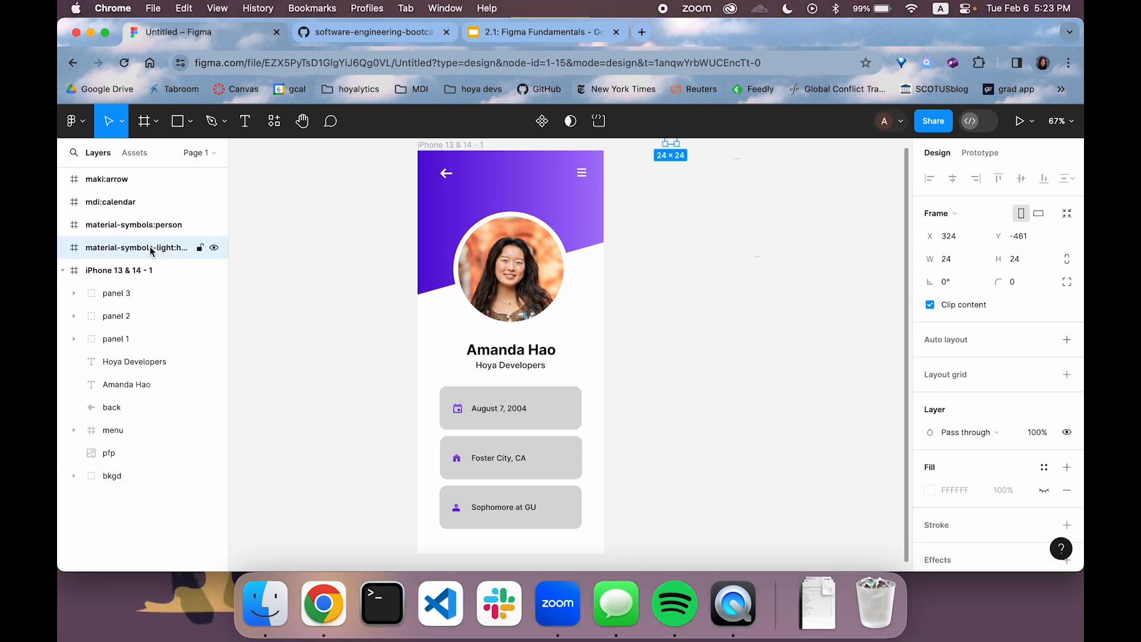
click(159, 225)
click(158, 203)
click(155, 181)
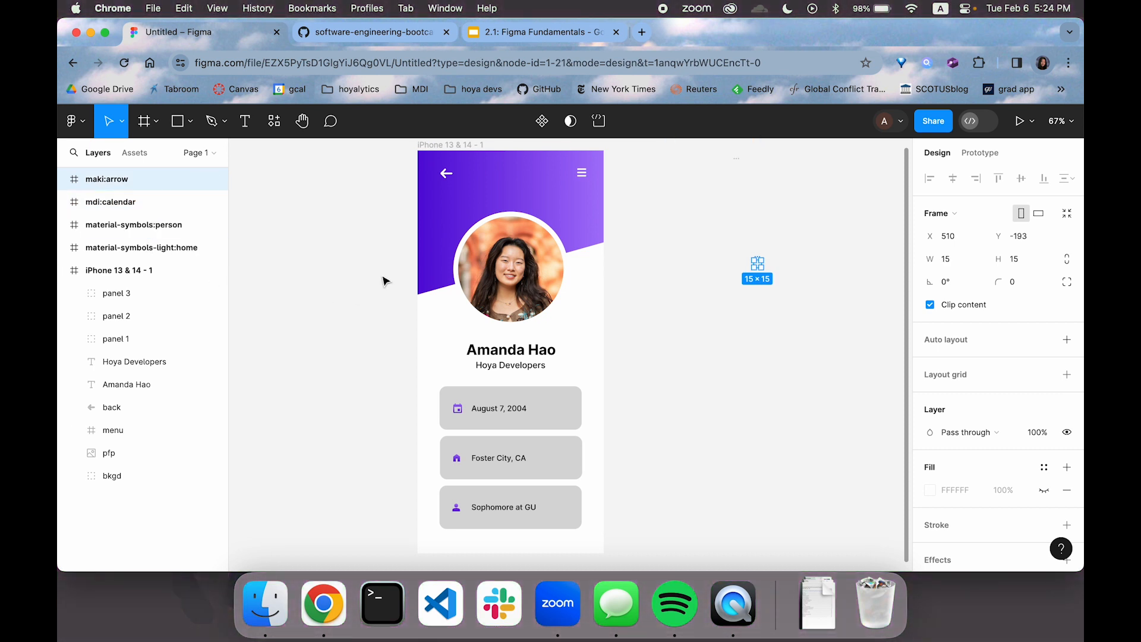
shift+click(145, 249)
key(Delete)
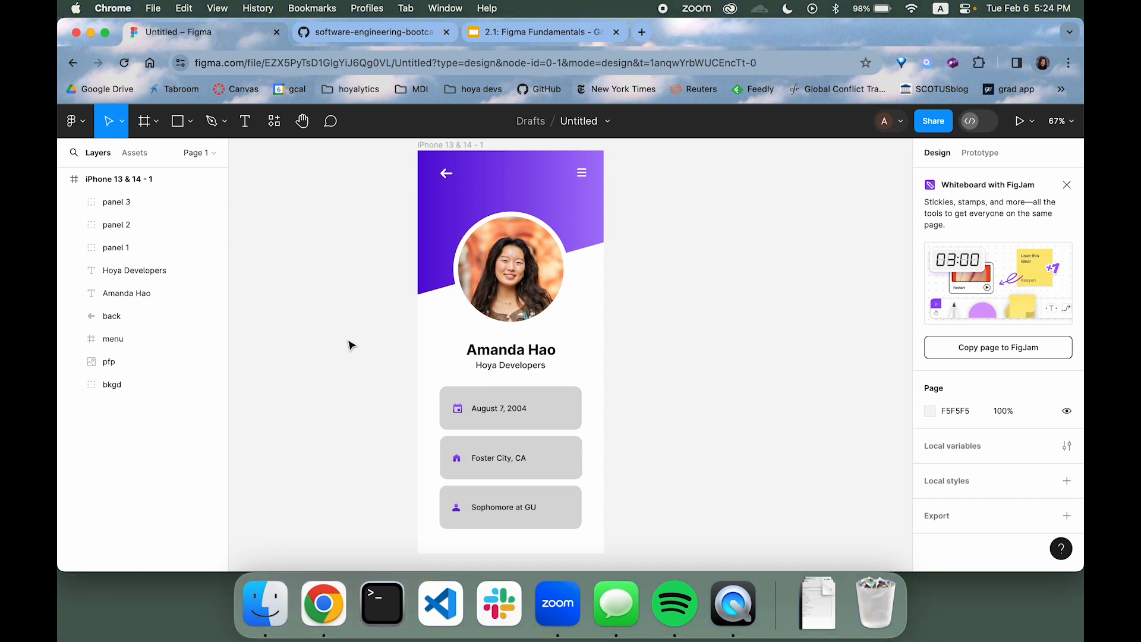
Nudge the white back arrow in the header slightly to the right, and deselect it
click(447, 173)
key(Right)
key(Right)
key(Right)
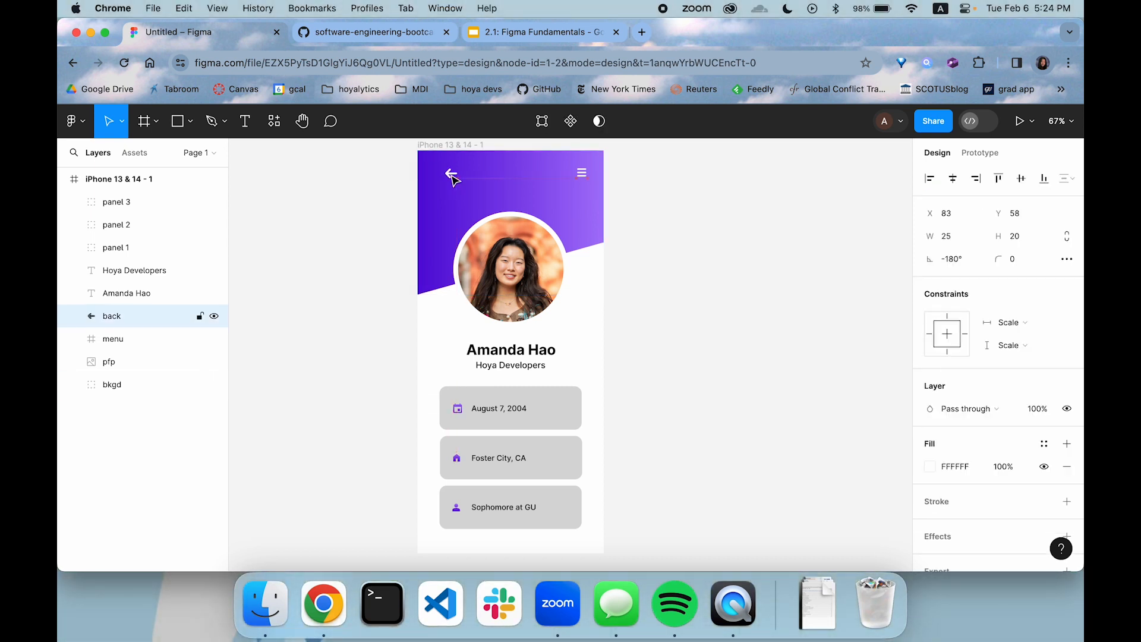
key(Left)
key(Left)
click(750, 258)
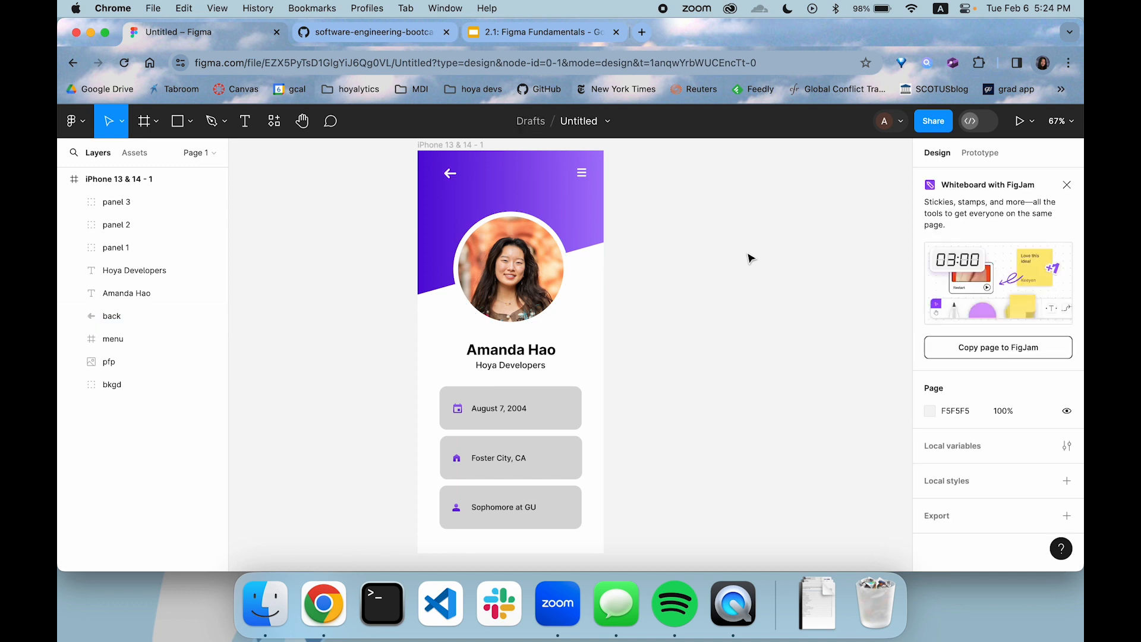
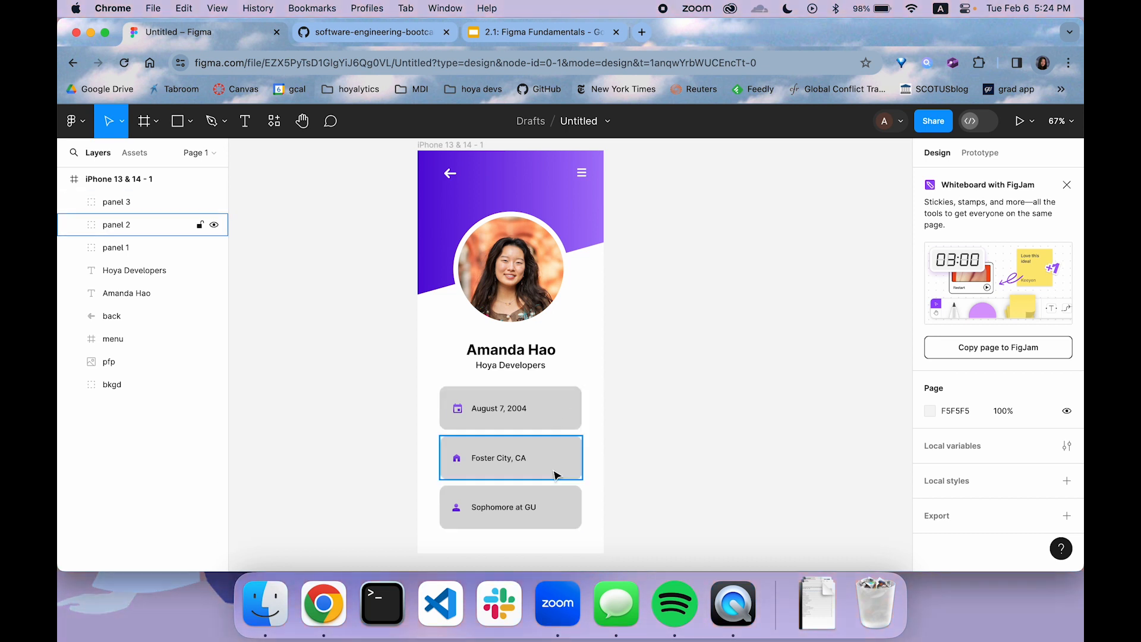
click(565, 412)
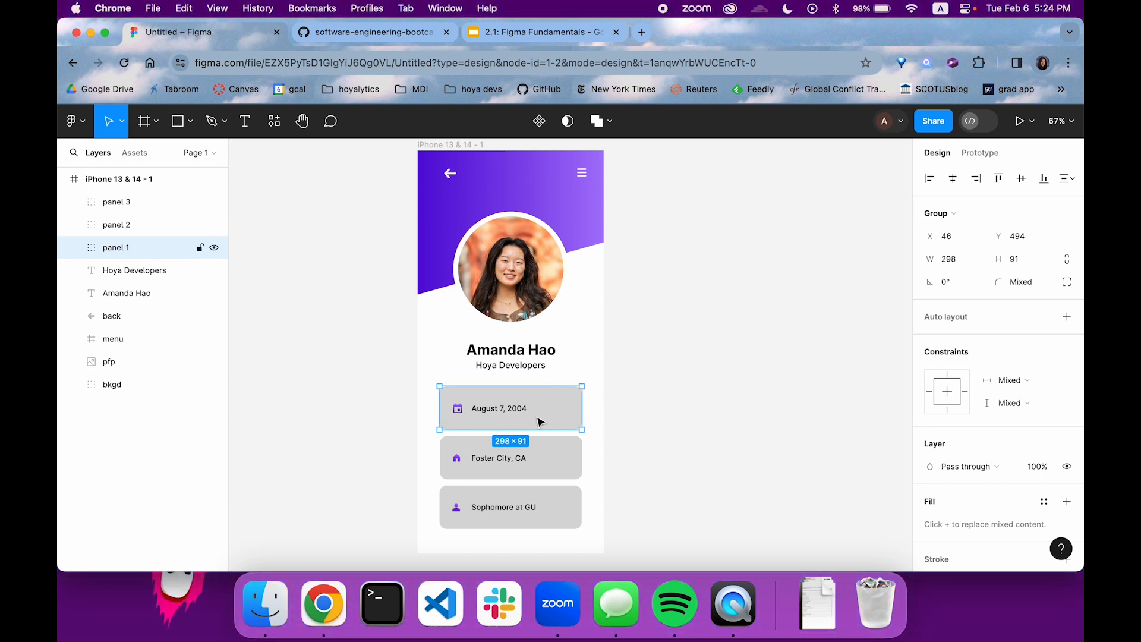
click(540, 123)
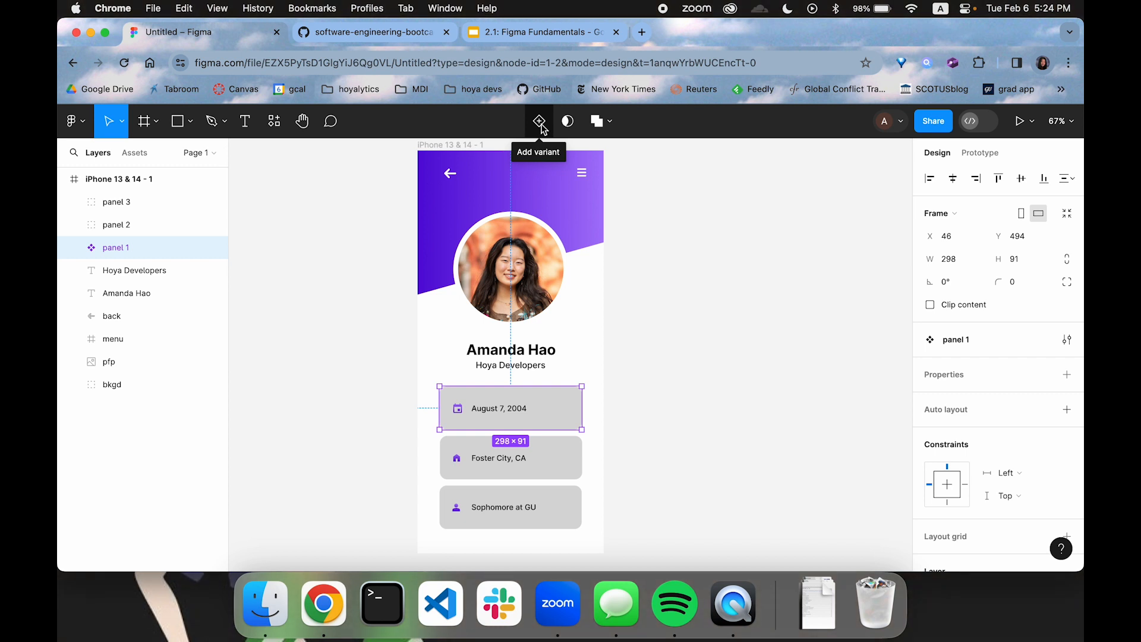
click(541, 125)
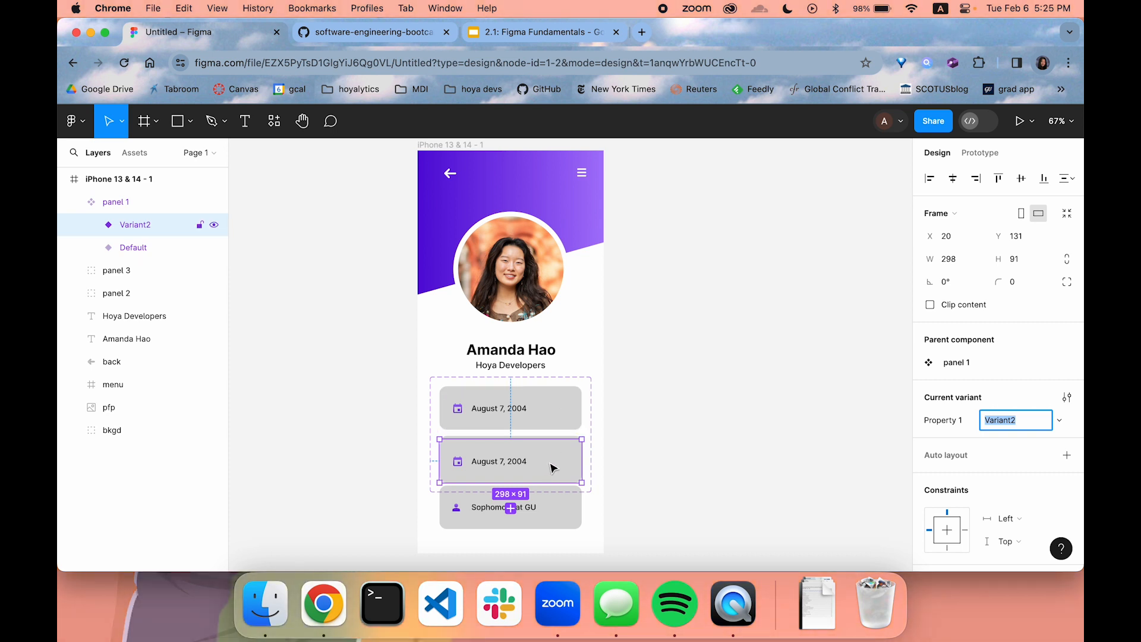
drag(594, 390, 789, 193)
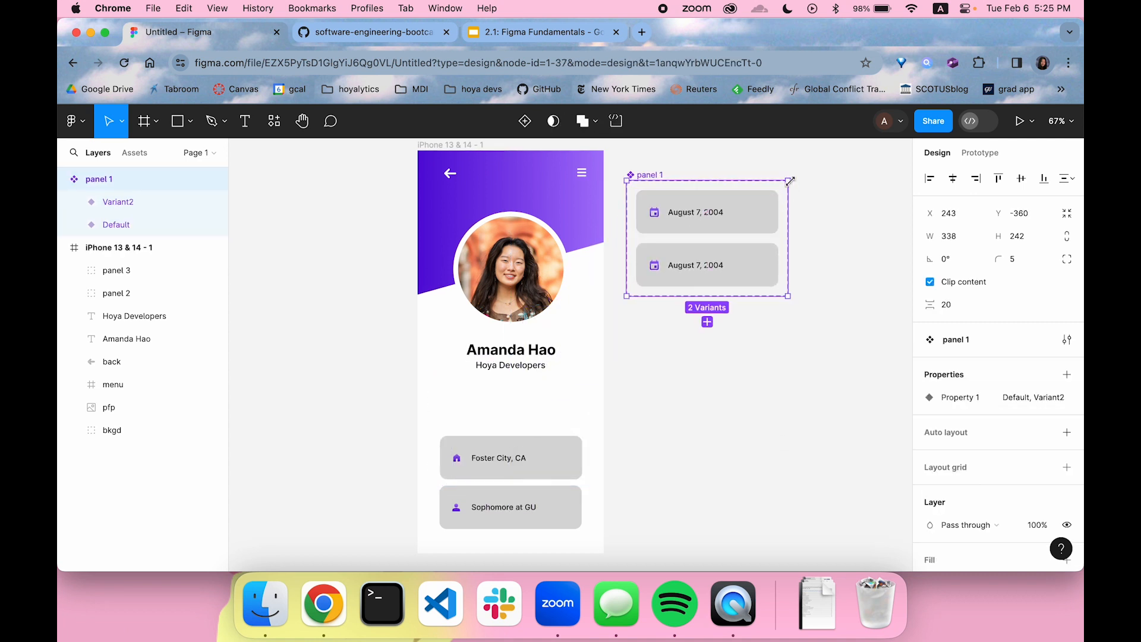
scroll(772, 210, up, 2)
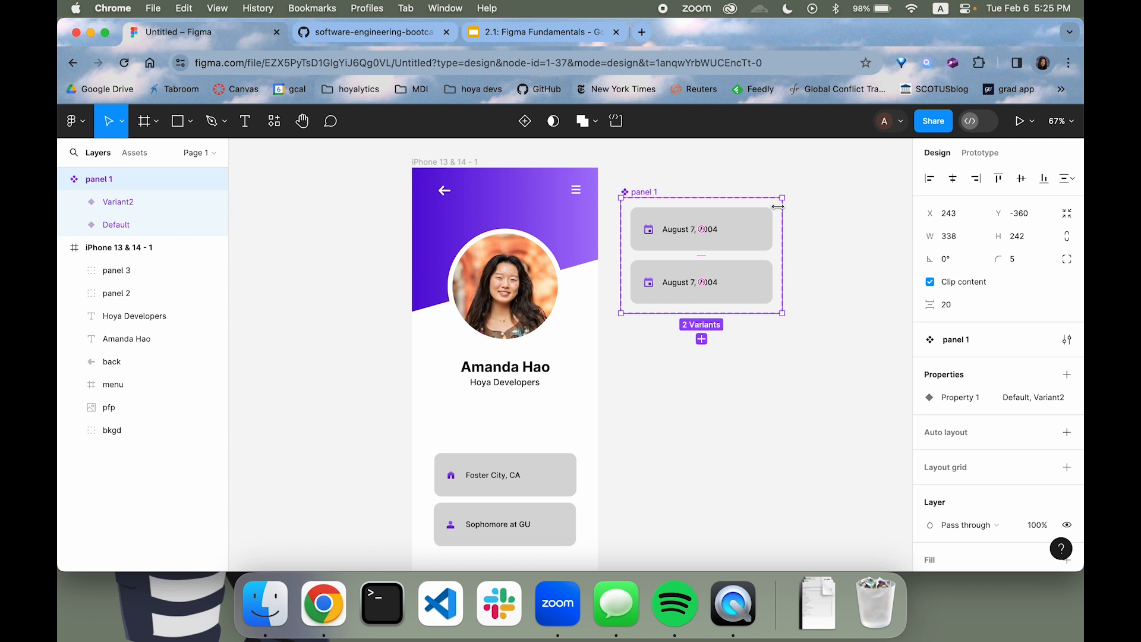
drag(640, 196, 640, 168)
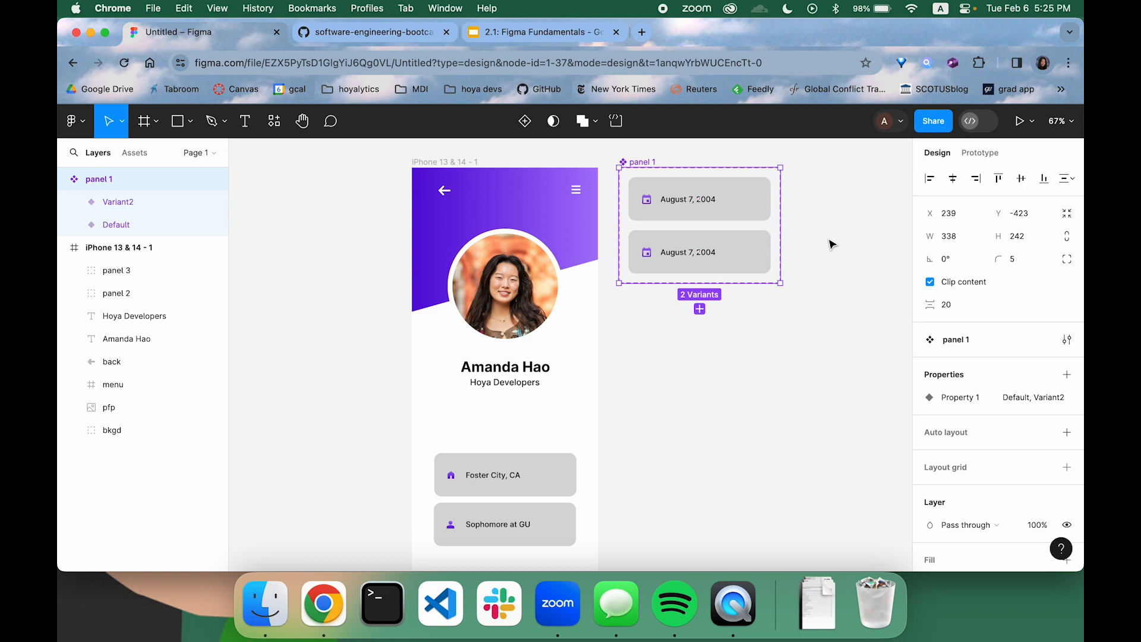
key(super+z)
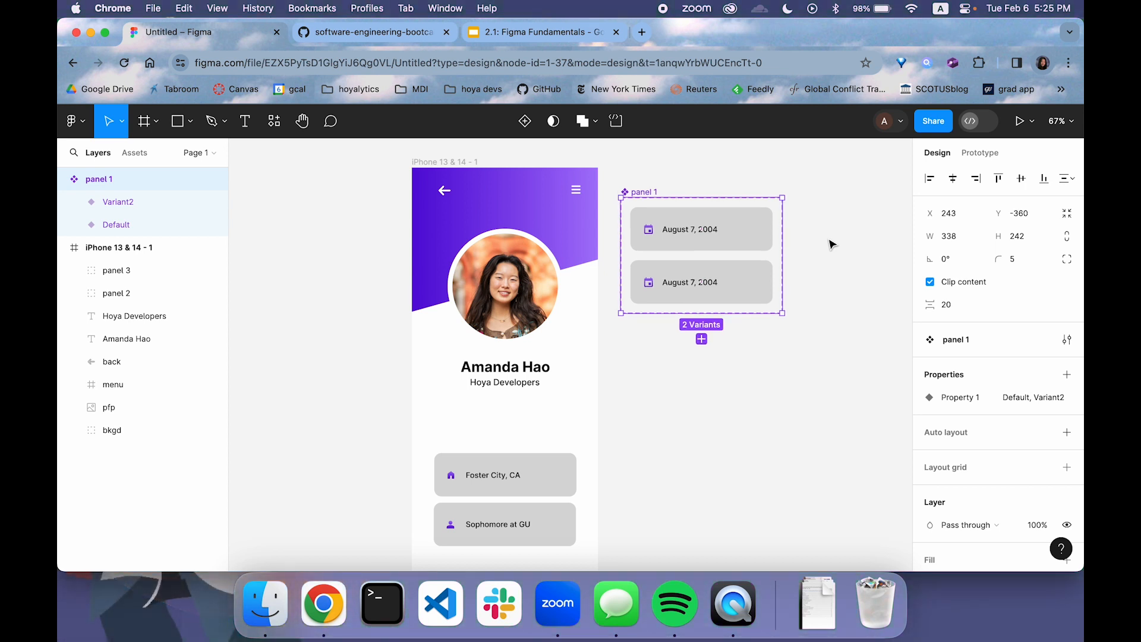
key(super+z)
key(super+z)
click(806, 265)
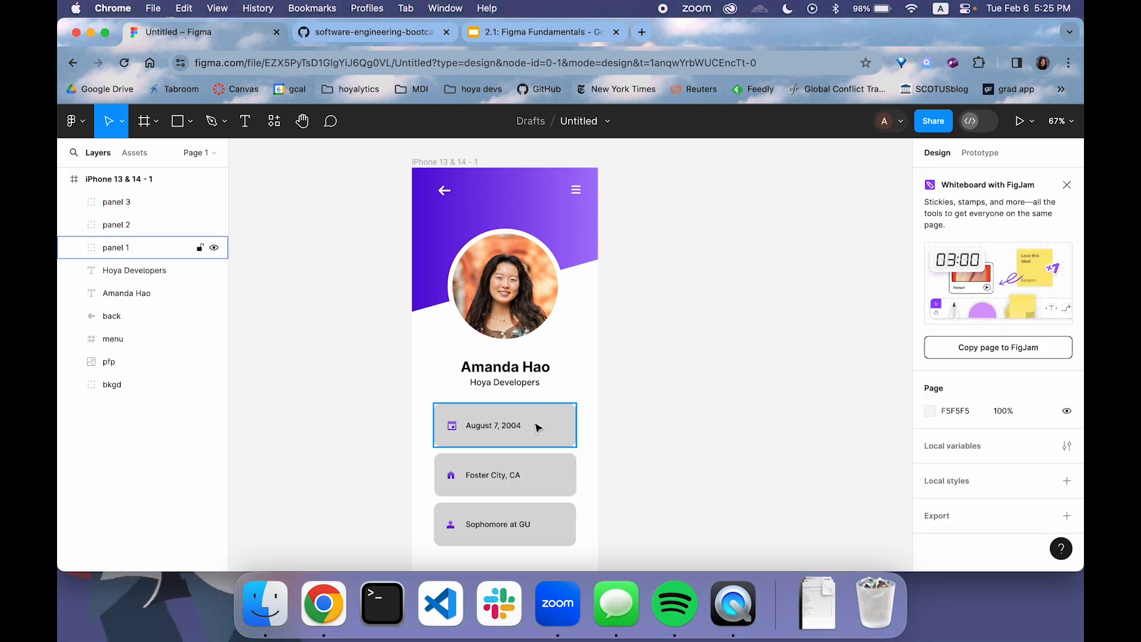
Convert the panel 1 group into a component and add a second variant to it
click(557, 428)
scroll(615, 404, down, 2)
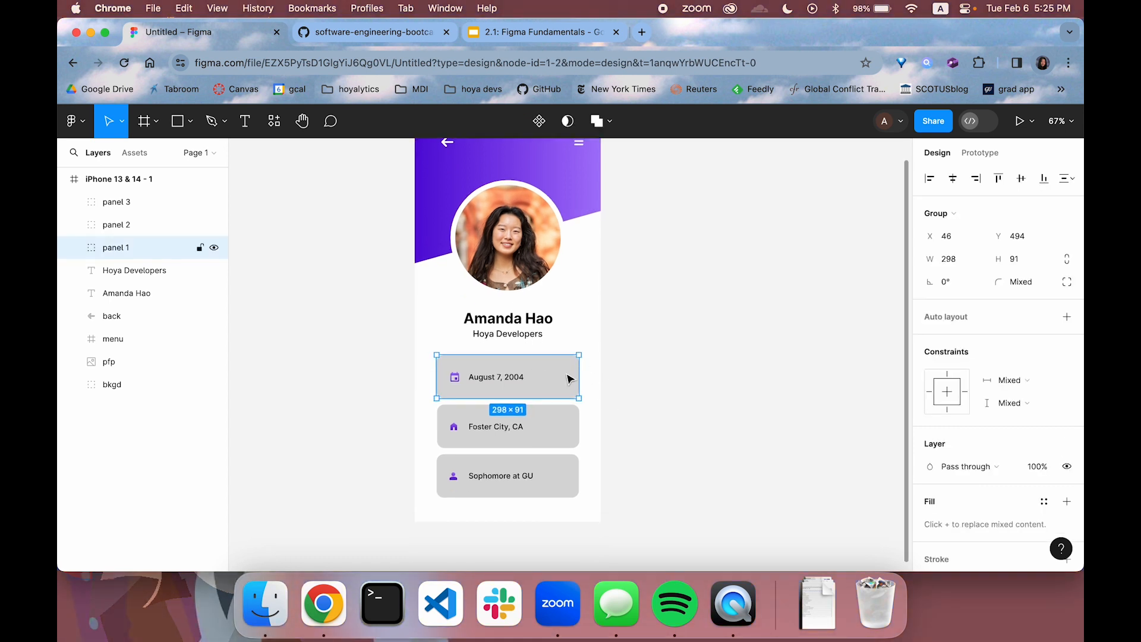
click(540, 122)
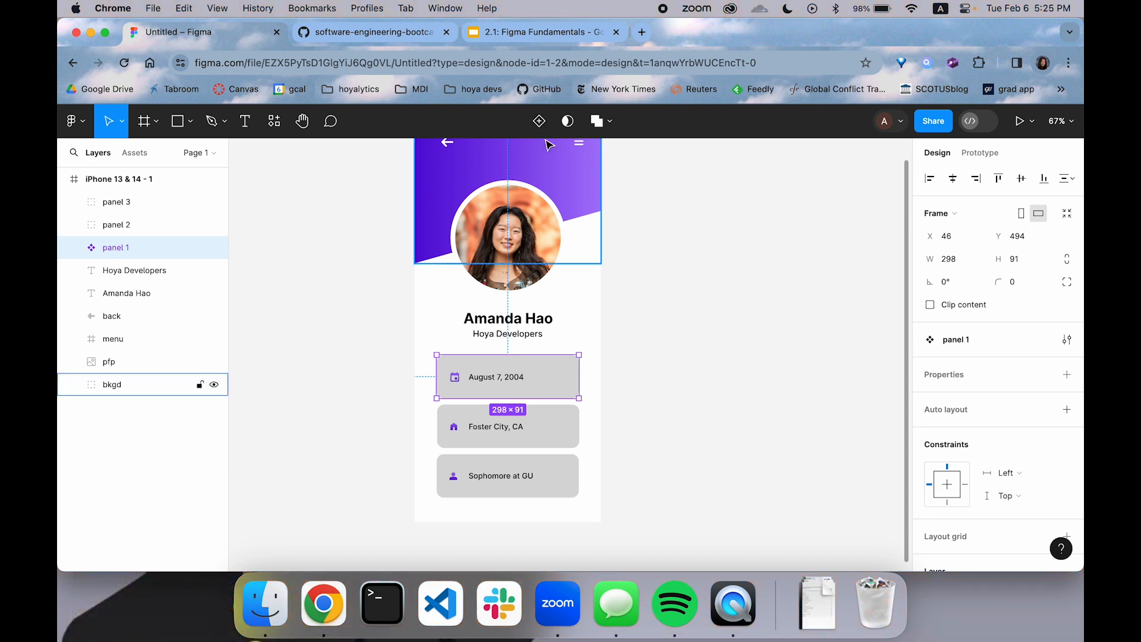
click(540, 122)
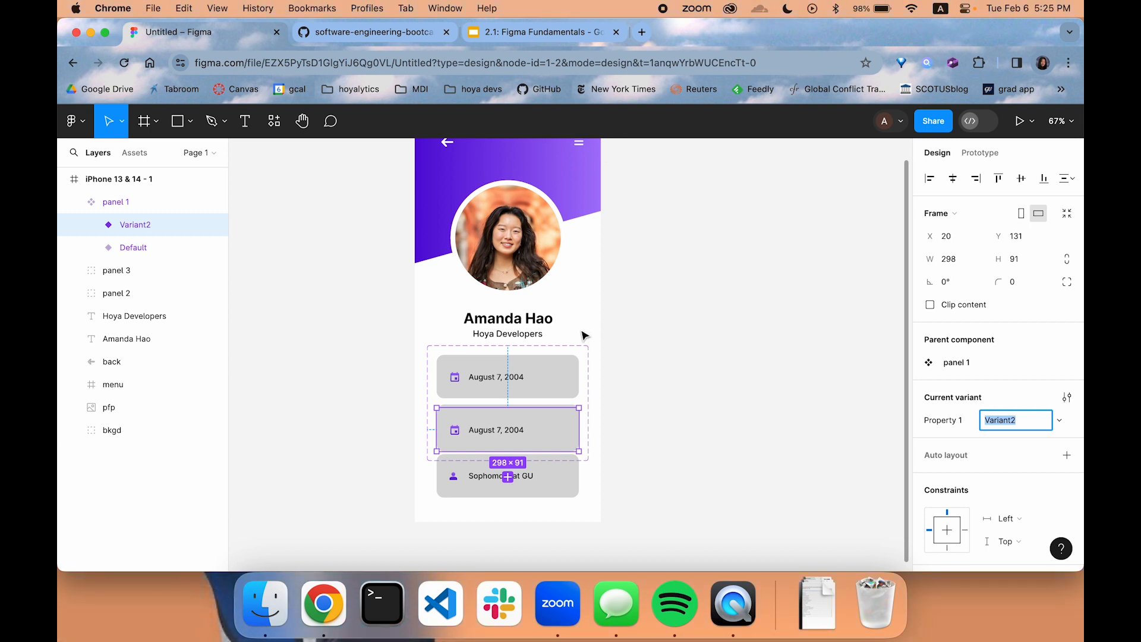
Move the whole panel 1 component set out of the phone frame to the empty canvas beside it, at about X 239, Y -394
scroll(582, 353, up, 2)
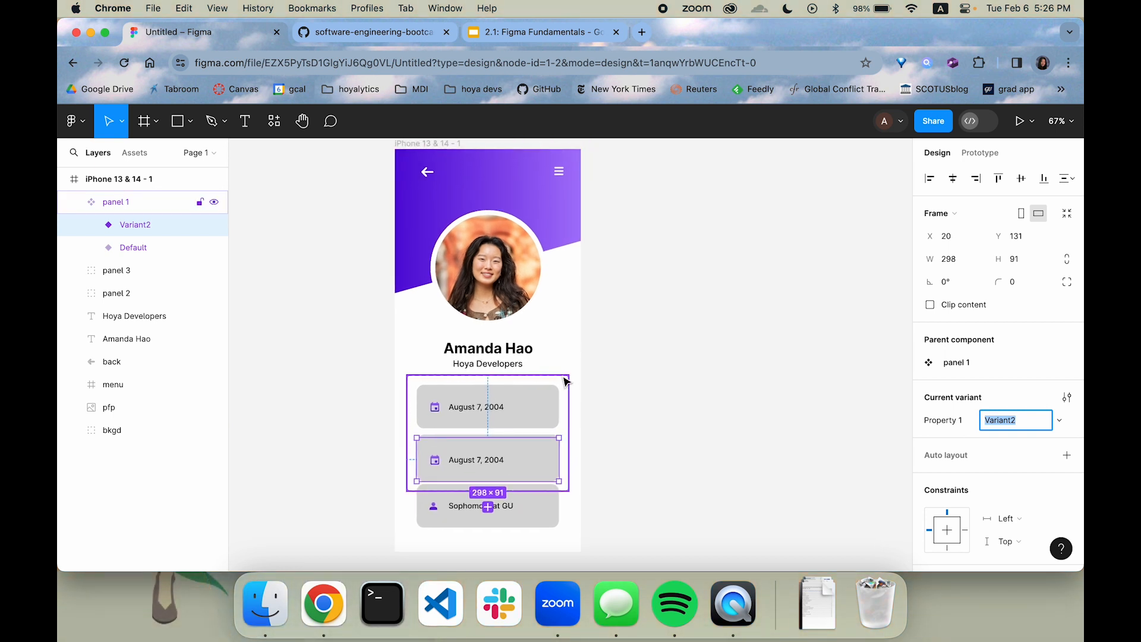
click(564, 382)
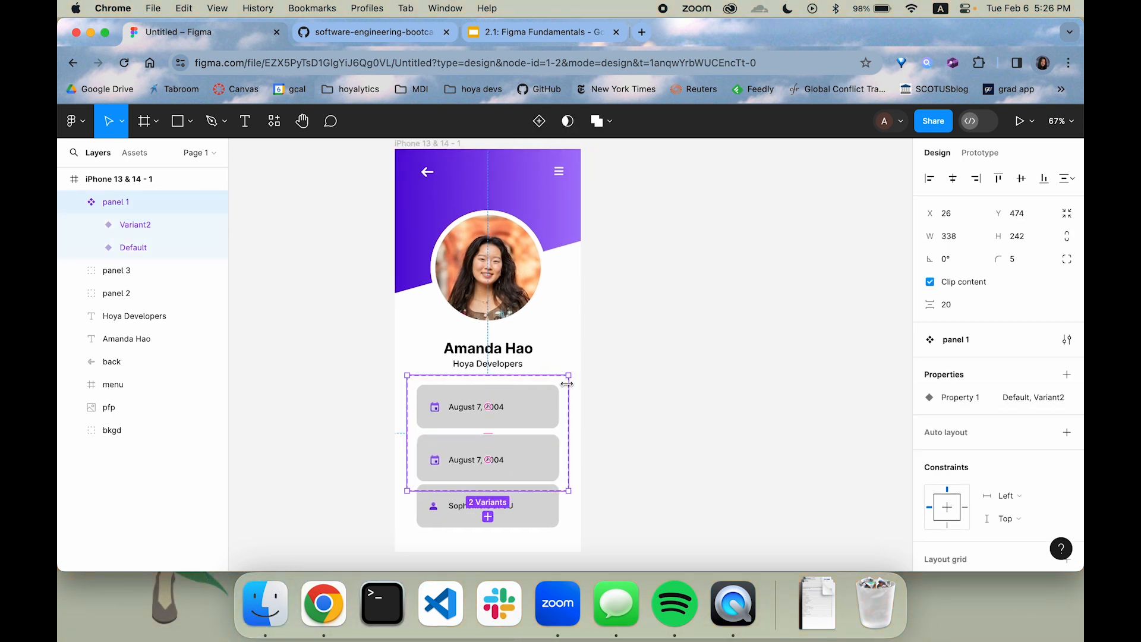
click(651, 362)
drag(565, 388, 760, 179)
scroll(737, 199, up, 2)
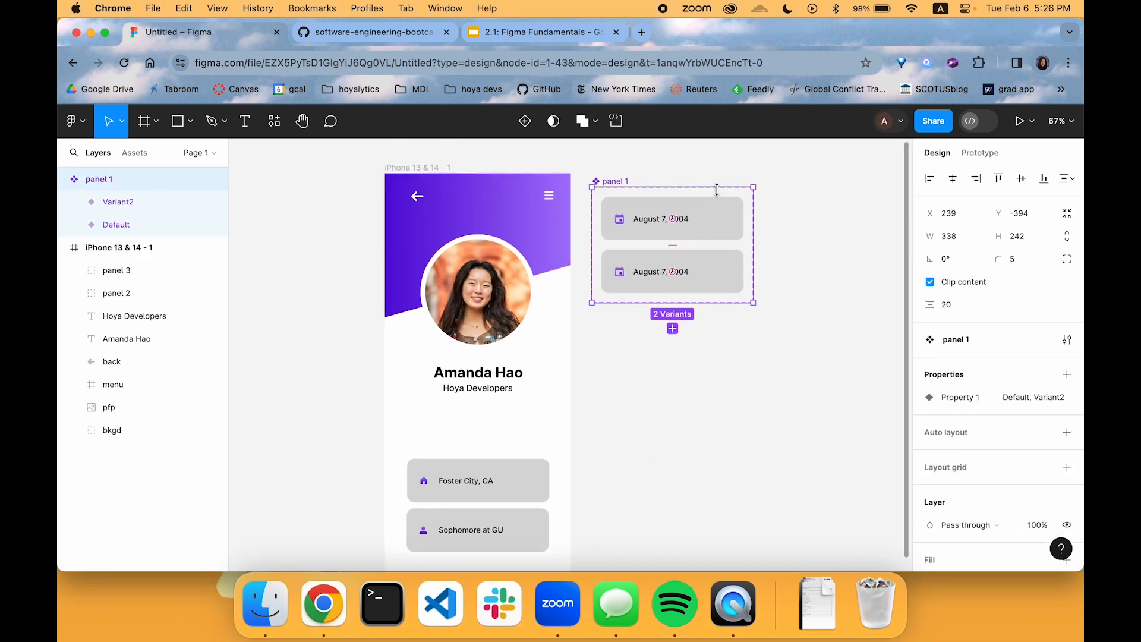
Darken the grey card colour of panel 1's Variant2 to BDBDBD and deselect the variant
click(735, 277)
scroll(1001, 387, down, 5)
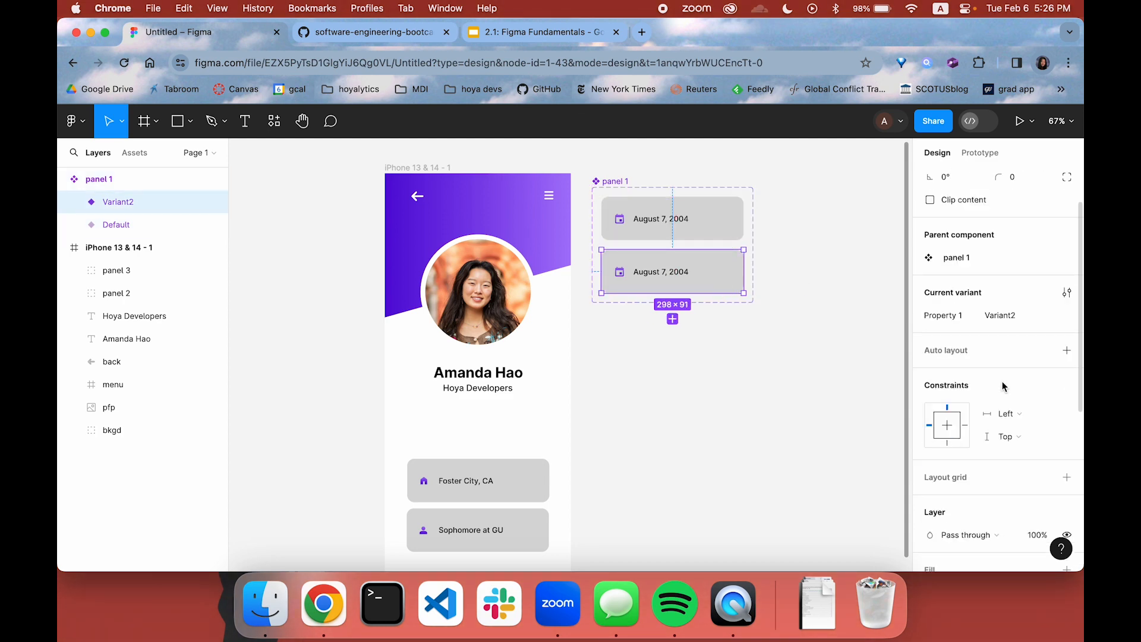
scroll(910, 492, down, 3)
scroll(910, 492, up, 5)
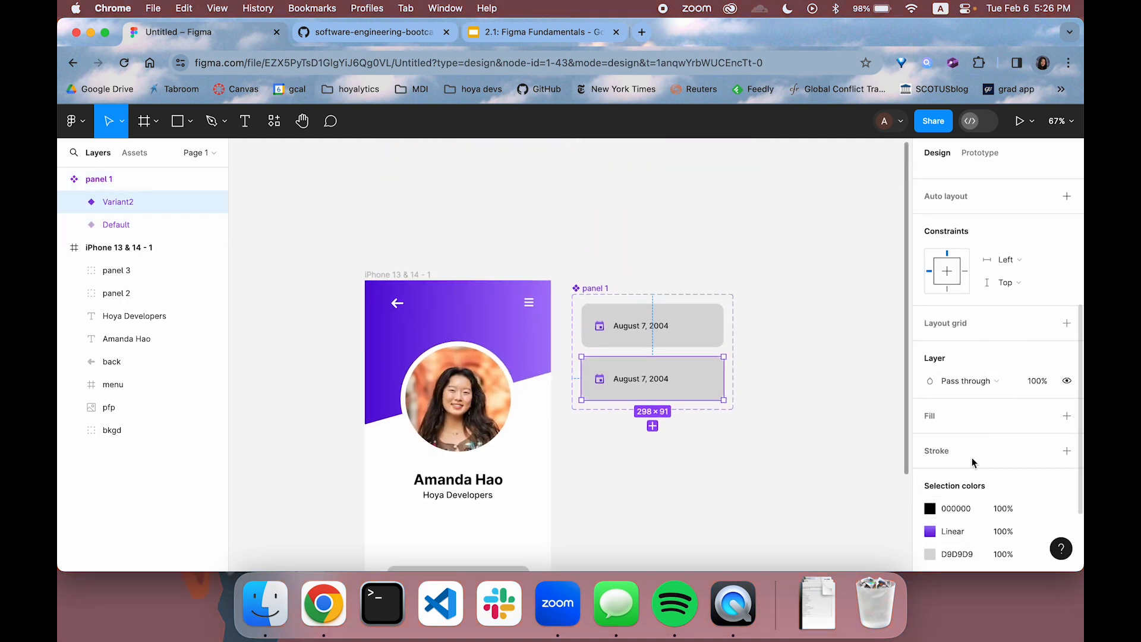
scroll(974, 464, down, 3)
click(930, 447)
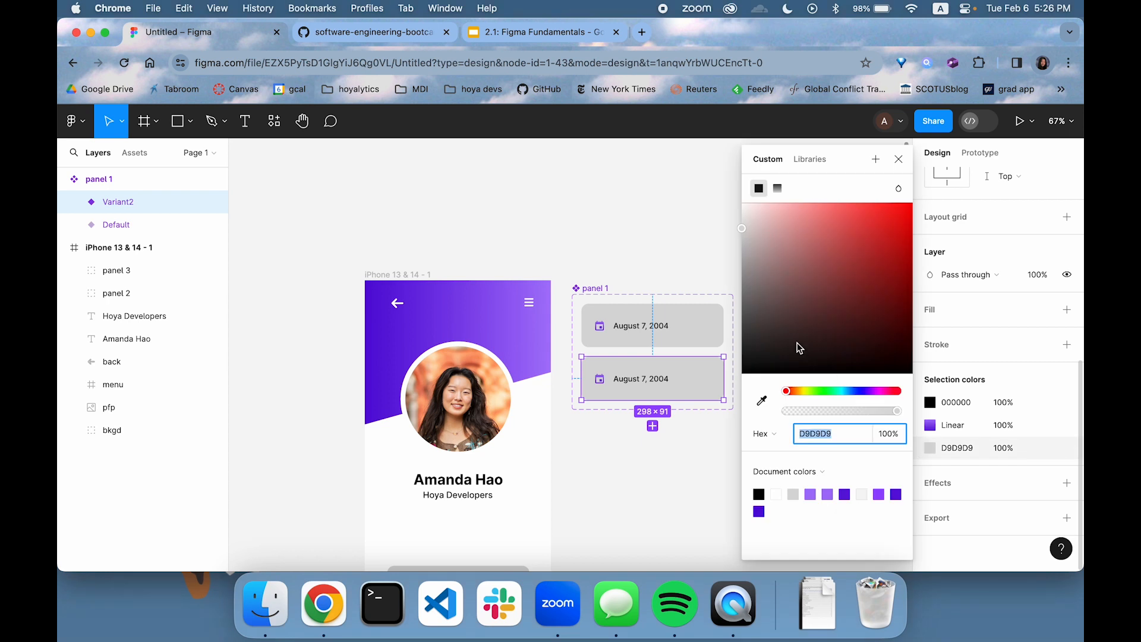
click(746, 234)
drag(746, 235, 731, 251)
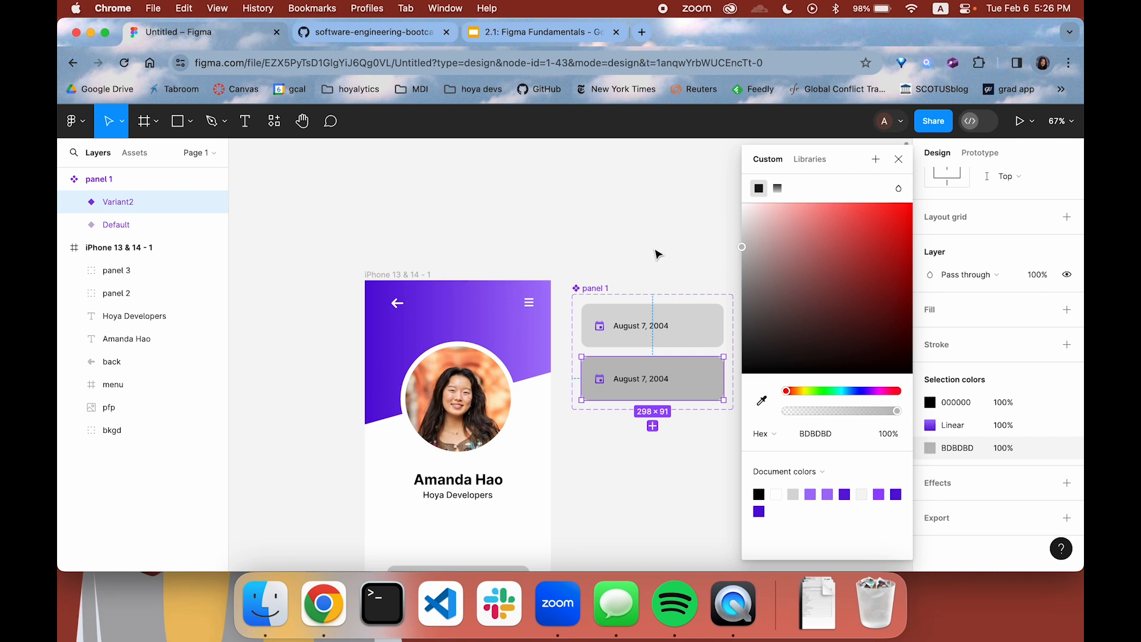
click(676, 255)
Shift the panel 1 component set slightly upward on the canvas, to about X 233, Y -423
scroll(677, 262, down, 2)
click(618, 240)
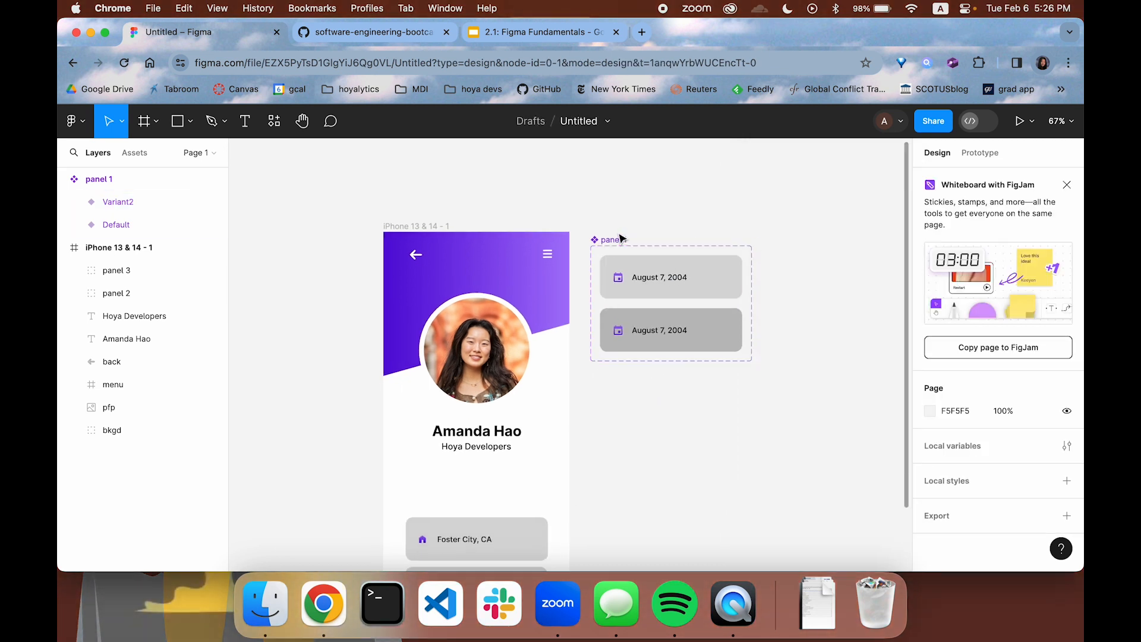
drag(618, 240, 616, 227)
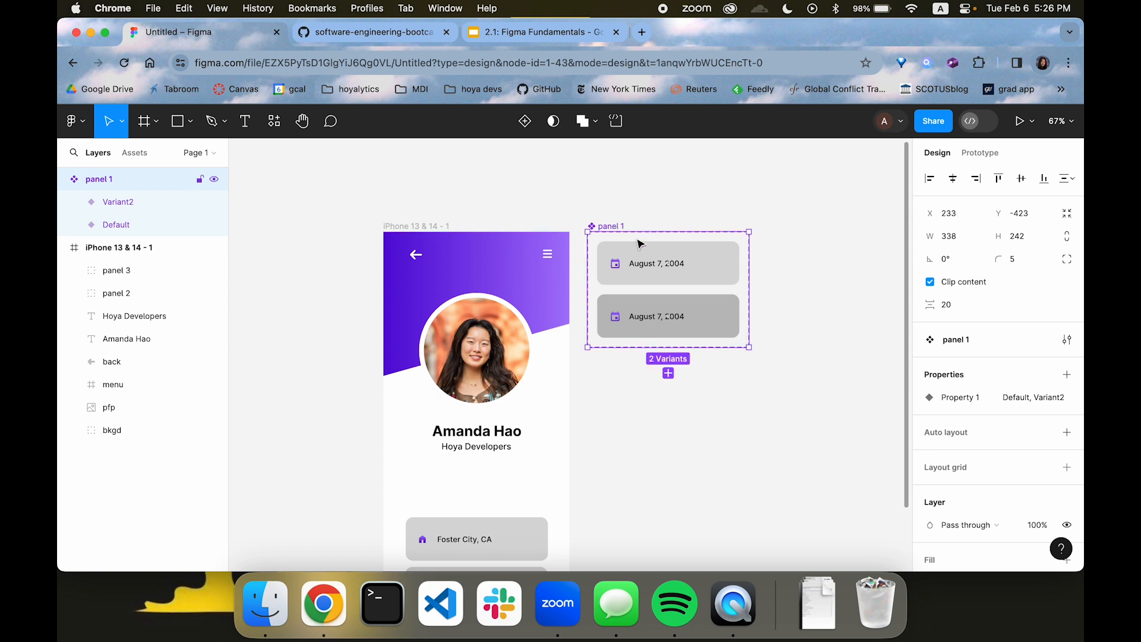
Place an instance of the local panel 1 component above the Foster City card in the phone frame, at X 46, Y 494
click(134, 152)
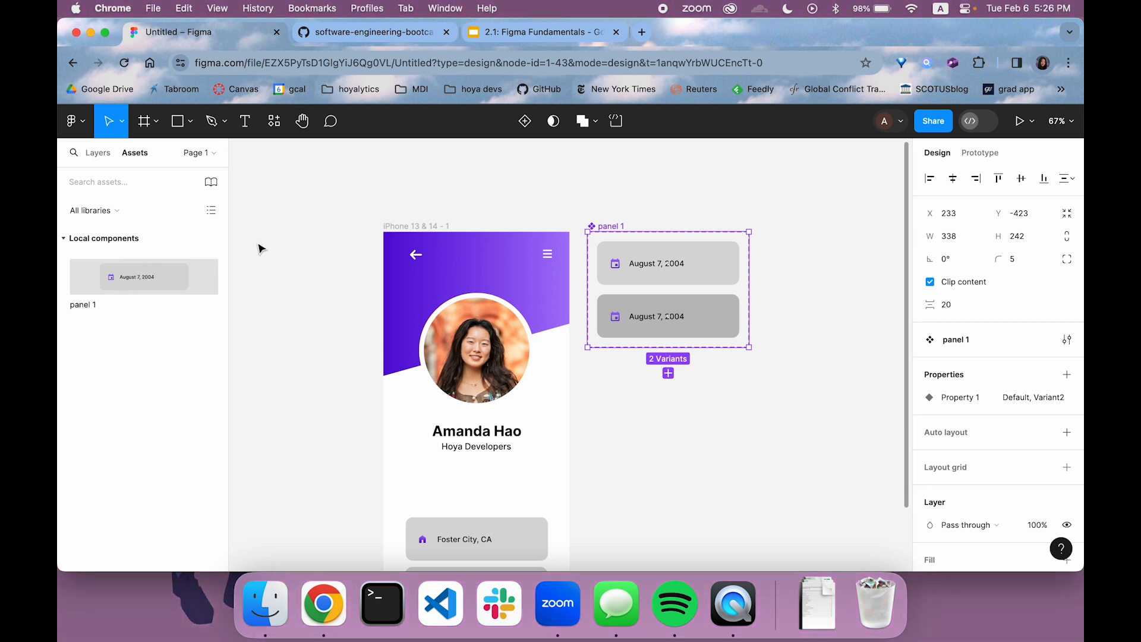
drag(169, 279, 492, 492)
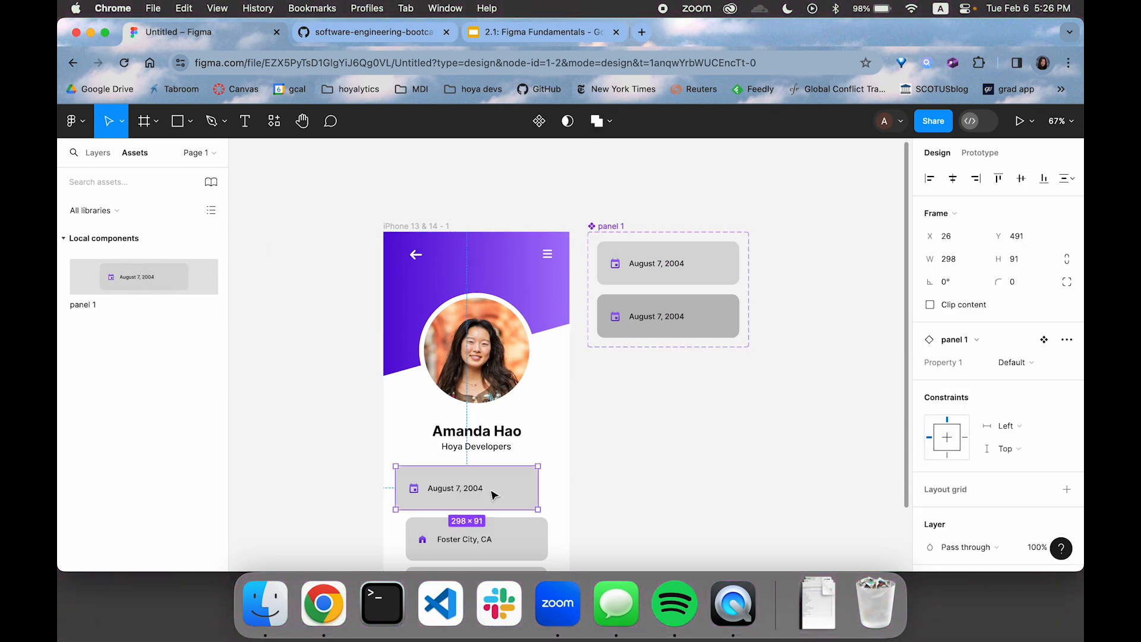
scroll(492, 491, down, 3)
drag(517, 432, 527, 427)
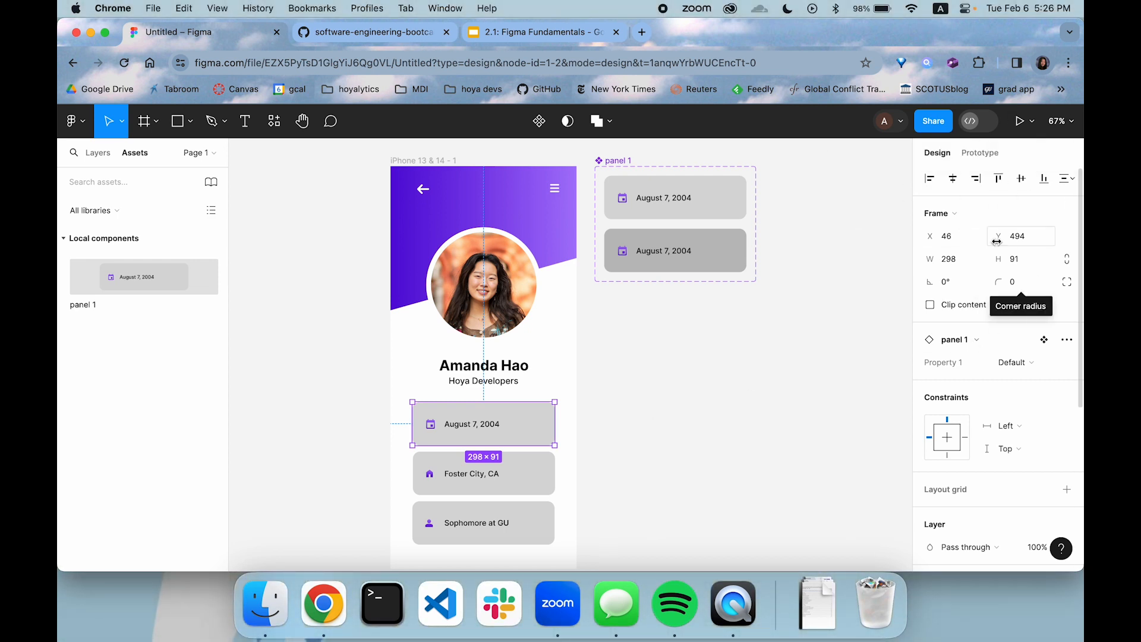
Add a While hovering prototype interaction to the panel 1 instance that changes it to Variant2
click(994, 157)
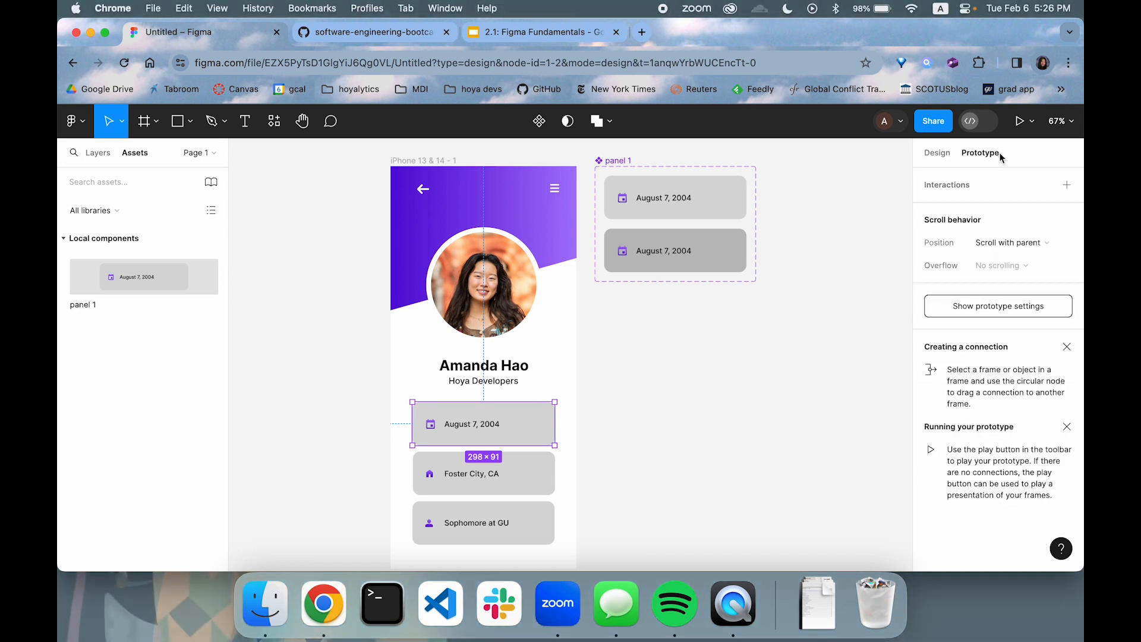
click(1065, 184)
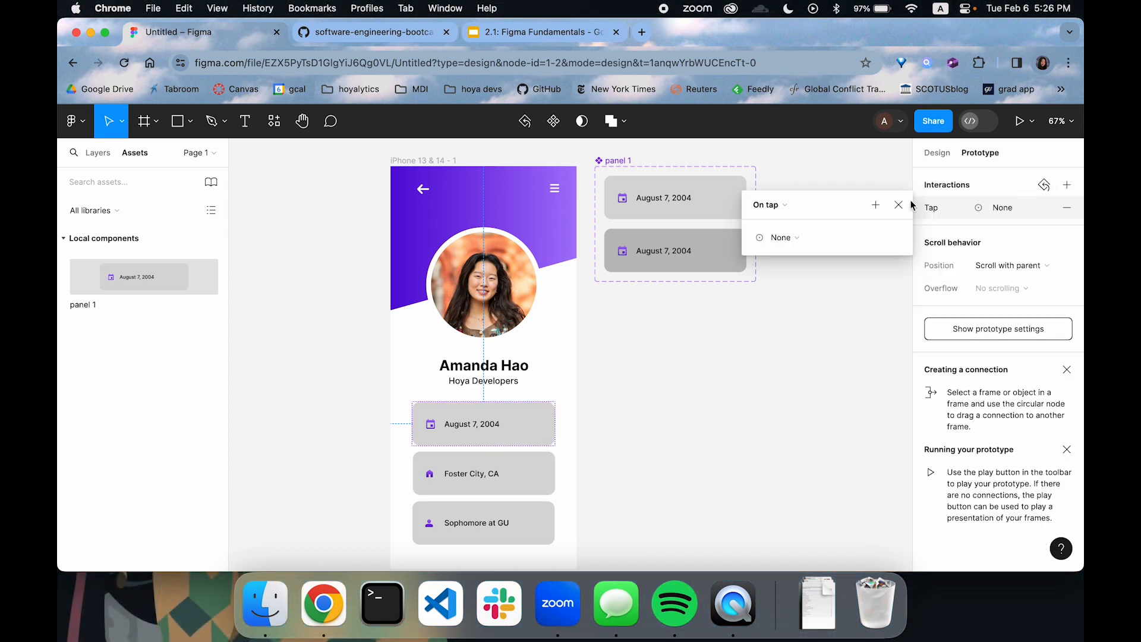
click(776, 206)
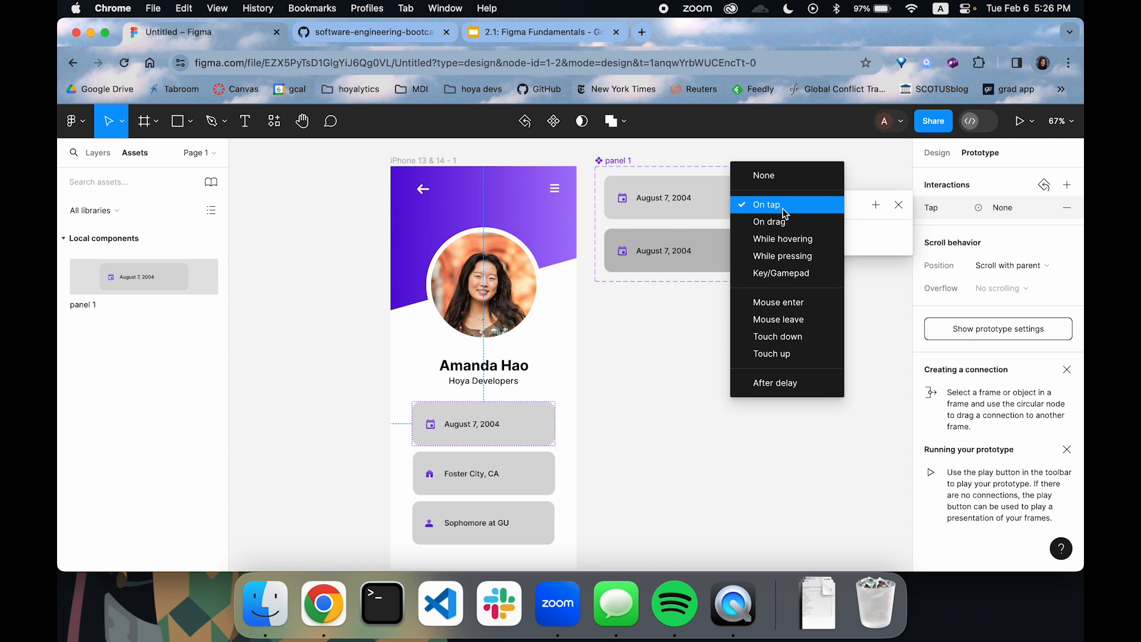
click(785, 237)
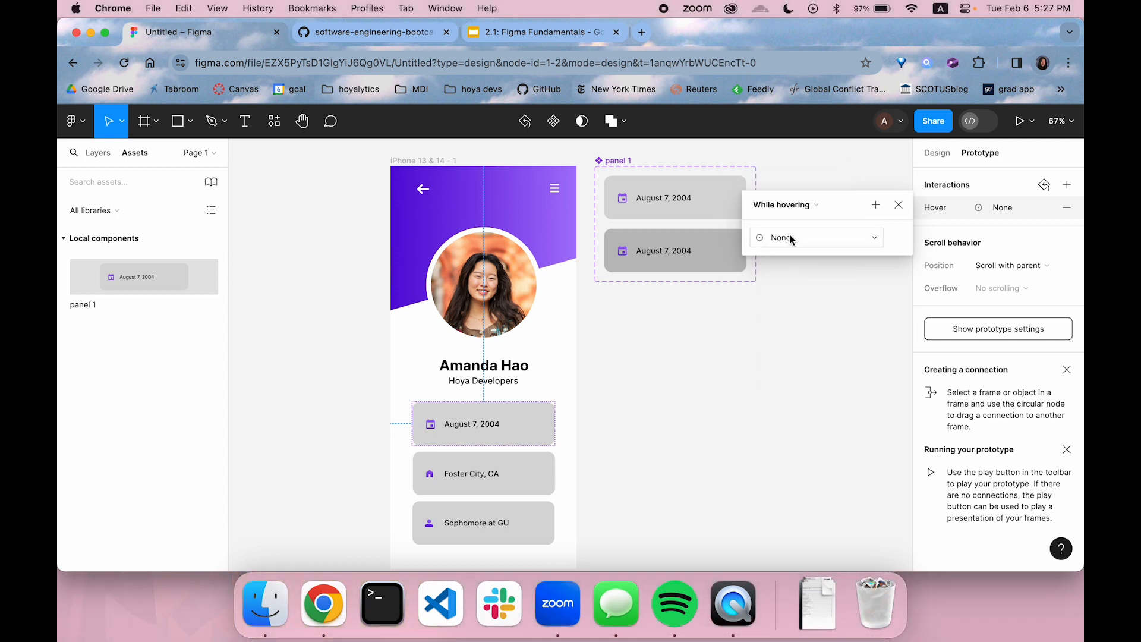
click(793, 241)
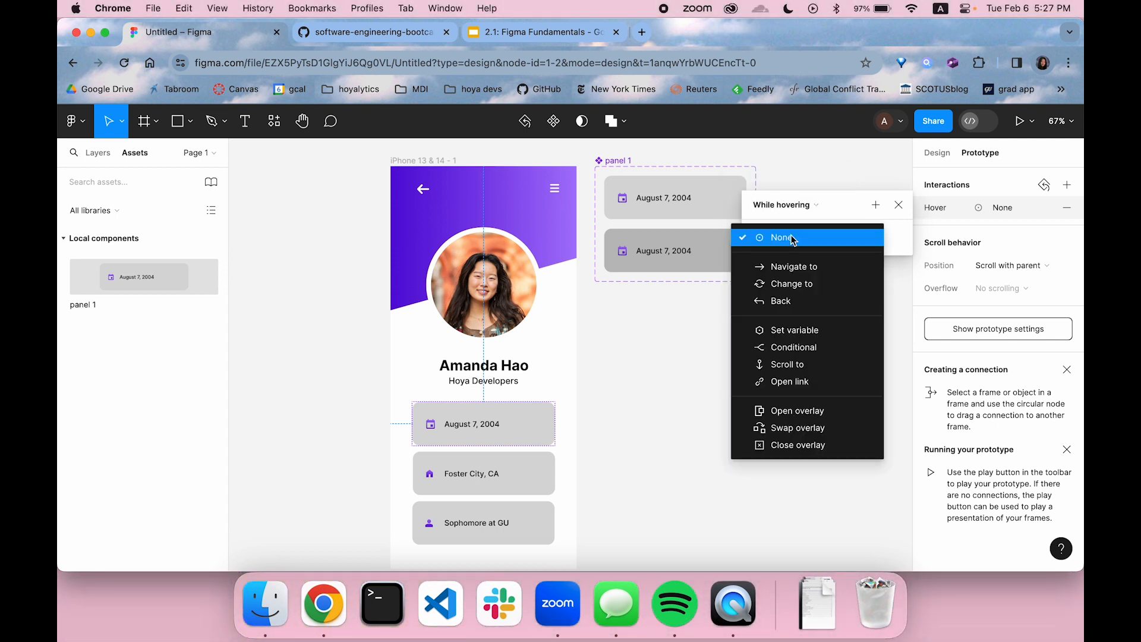
click(796, 282)
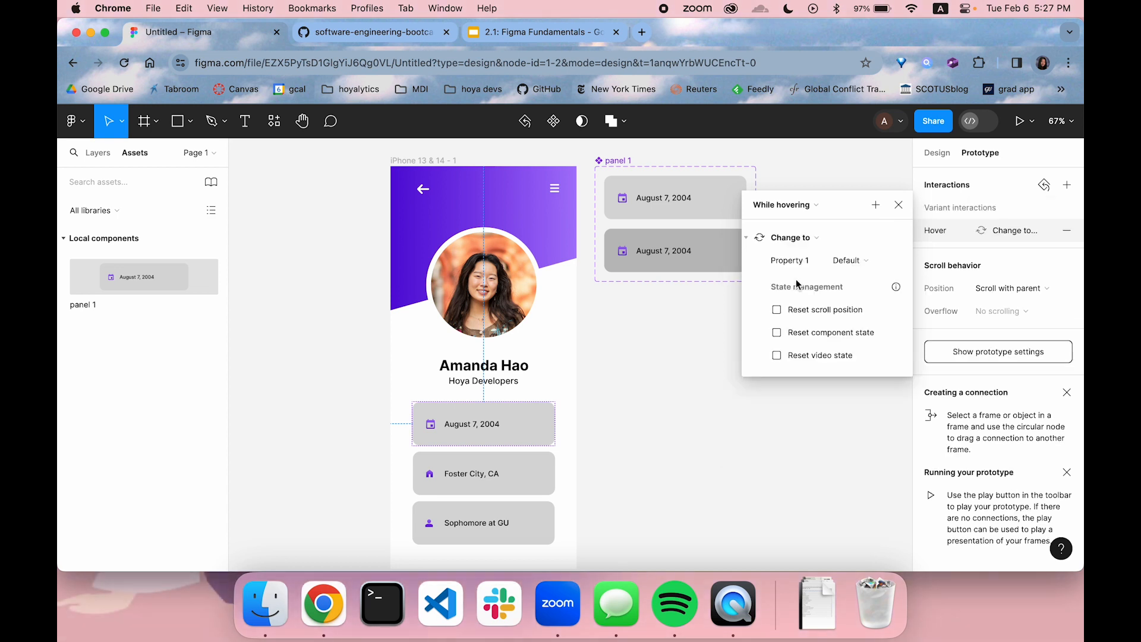
click(850, 261)
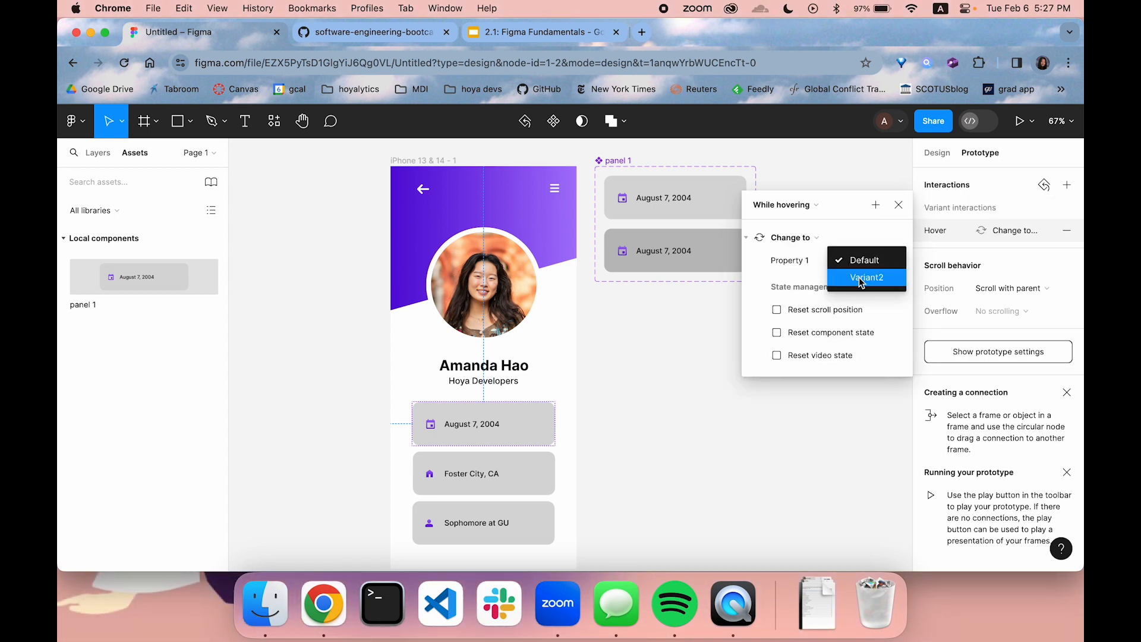
click(860, 276)
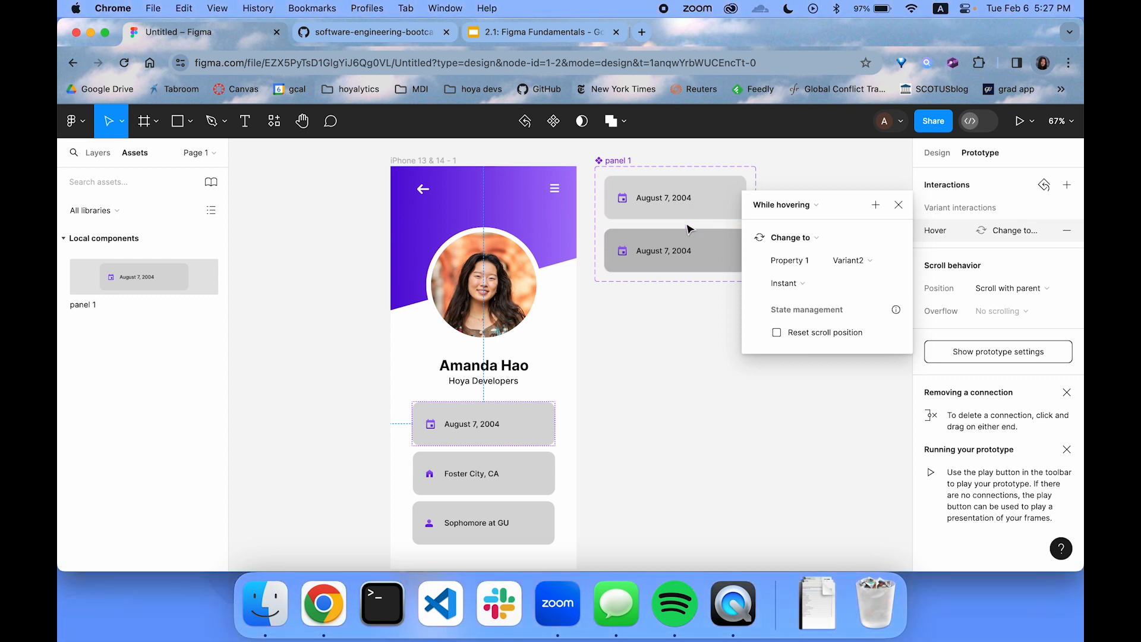
Keep Variant2 as the hover interaction's target and set its transition animation to Dissolve
click(853, 259)
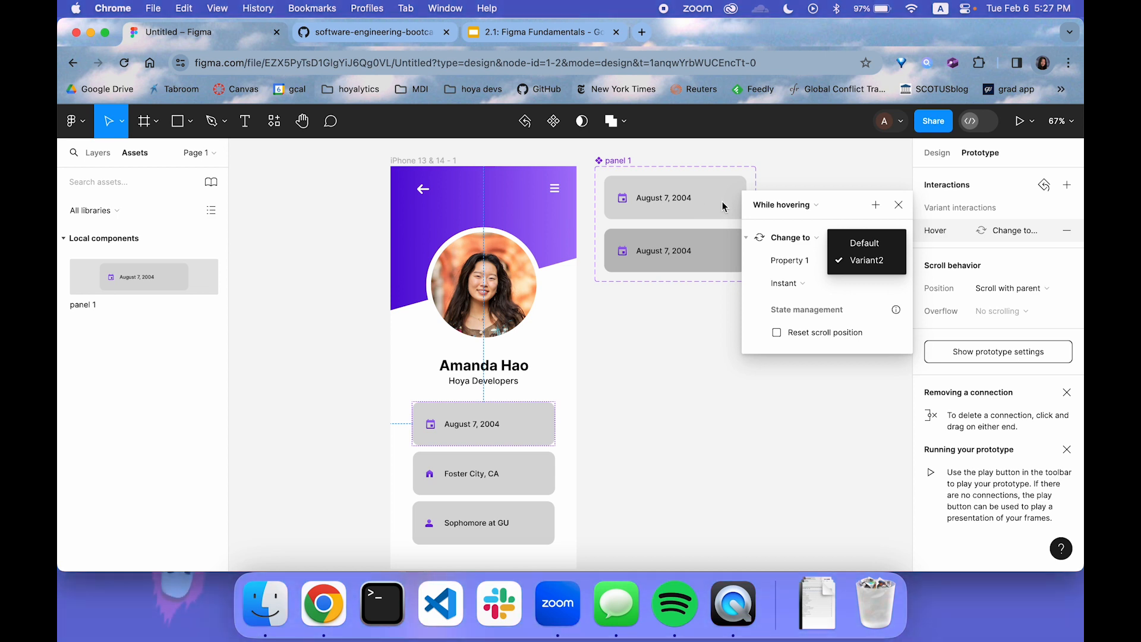
click(852, 262)
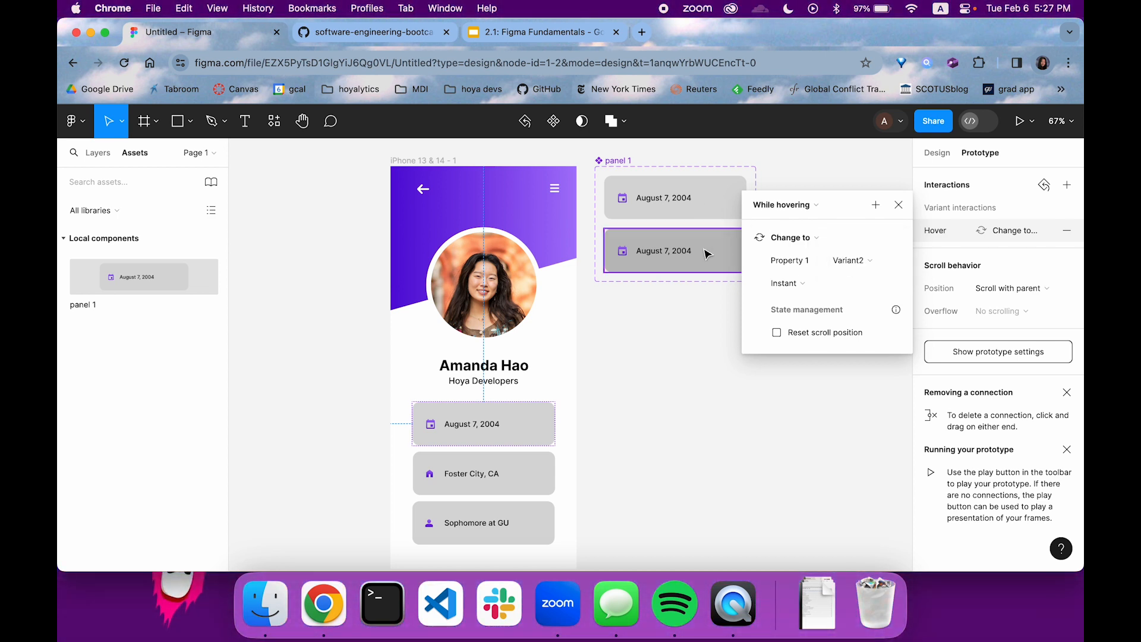
click(823, 287)
click(801, 284)
click(800, 285)
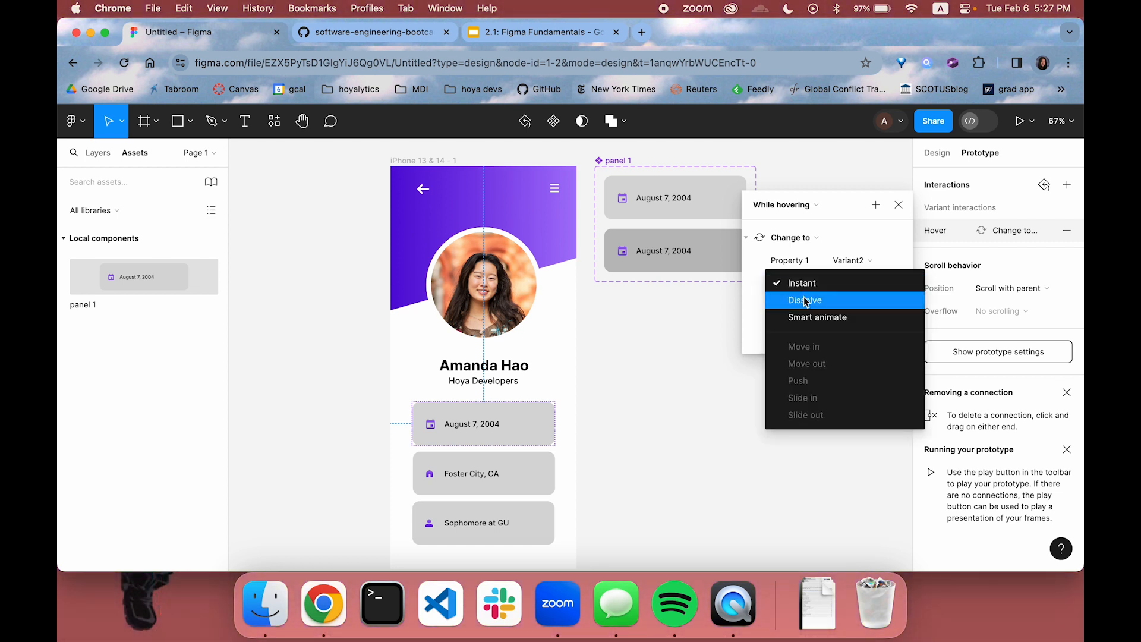
click(805, 300)
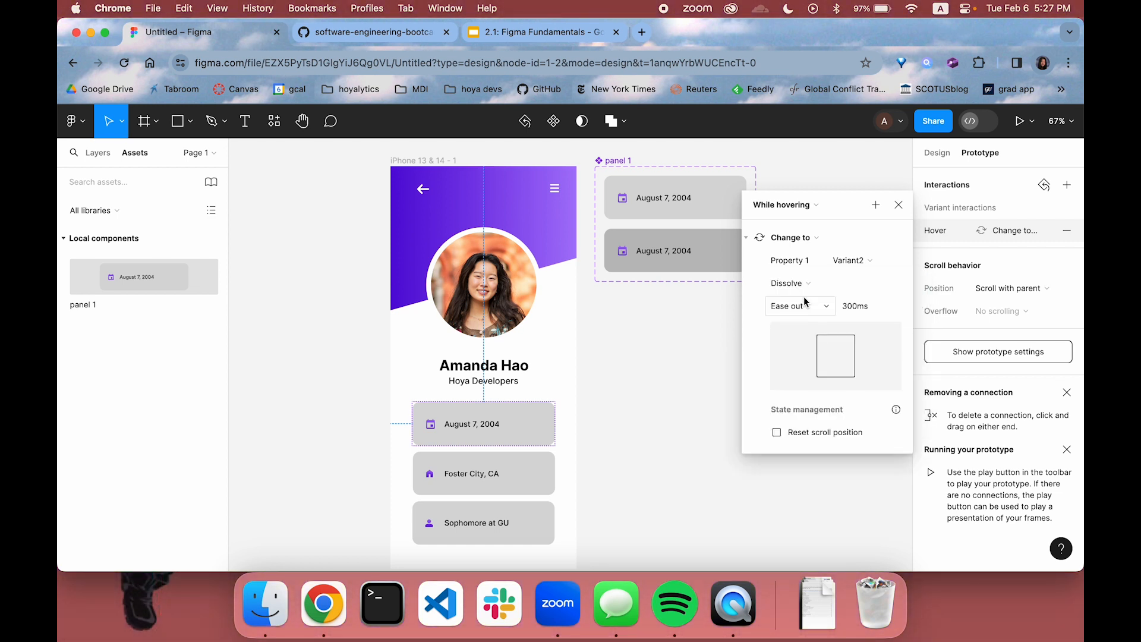
Turn the Foster City card into a component with a second variant and place its component set below the panel 1 set
click(898, 204)
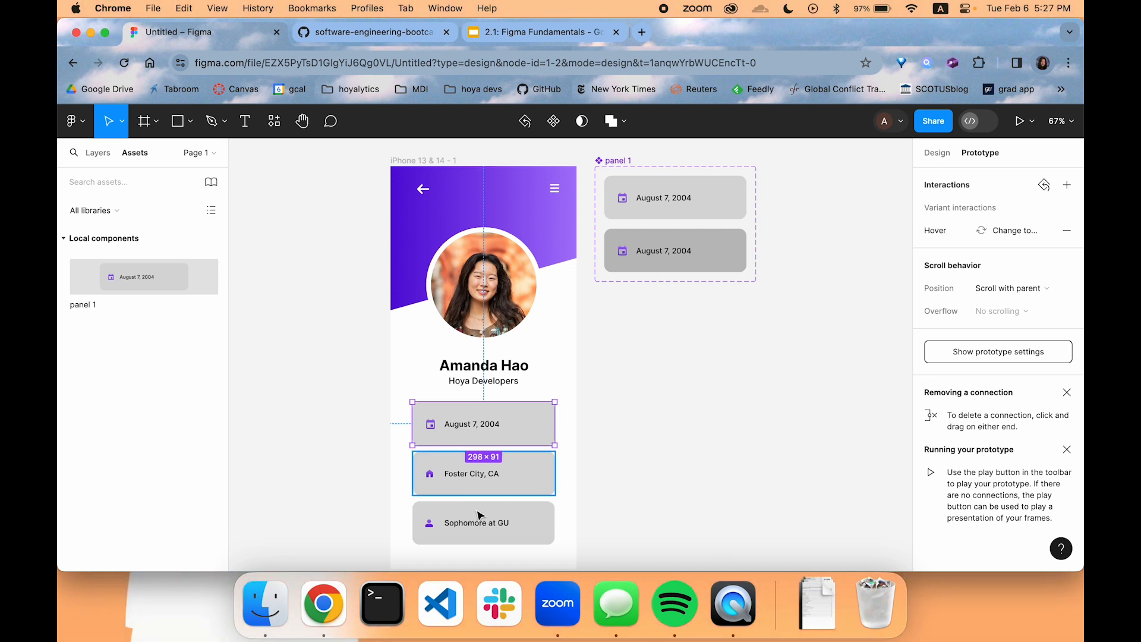
click(547, 474)
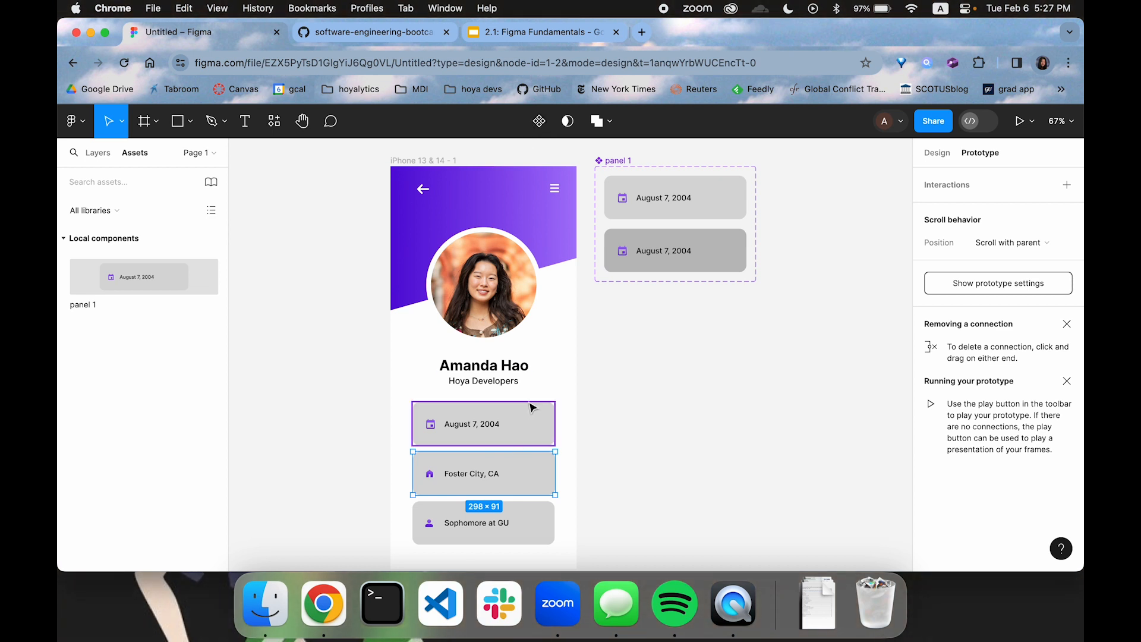
click(539, 122)
key(super+d)
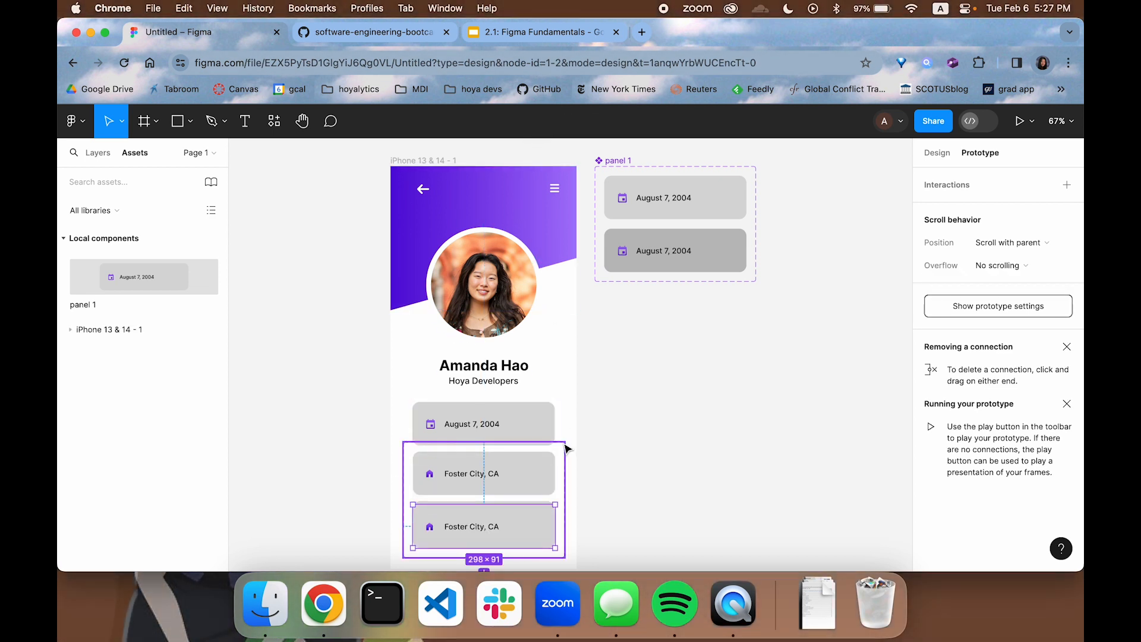
drag(562, 448, 753, 316)
Change the grey background of panel 2's second variant to the darker document colour BDBDBD
click(726, 377)
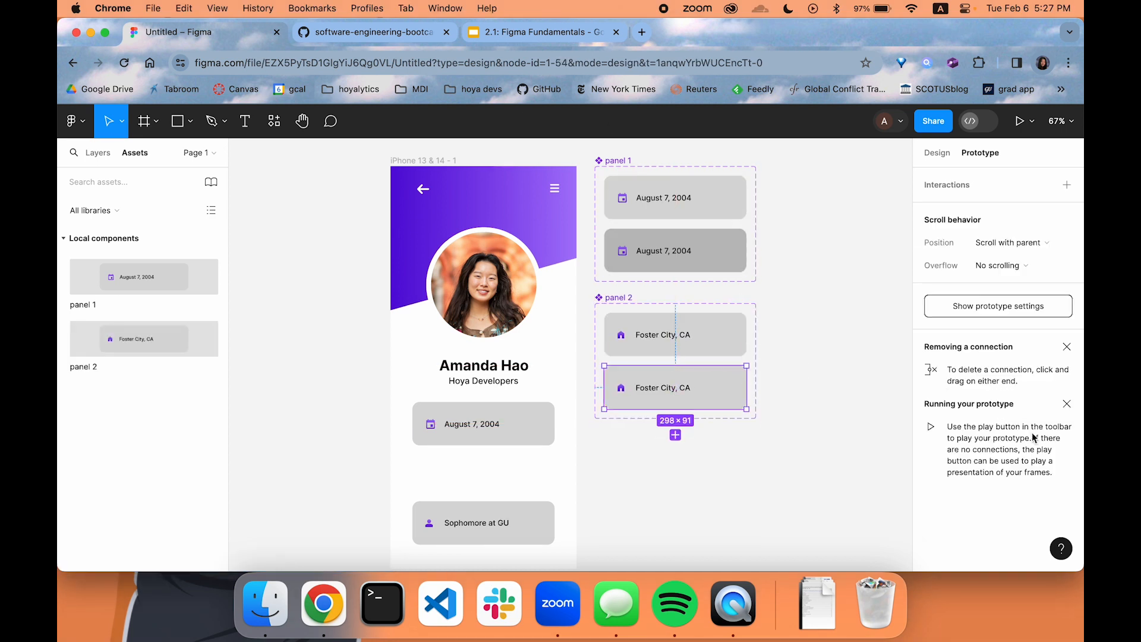
click(937, 152)
scroll(999, 473, down, 5)
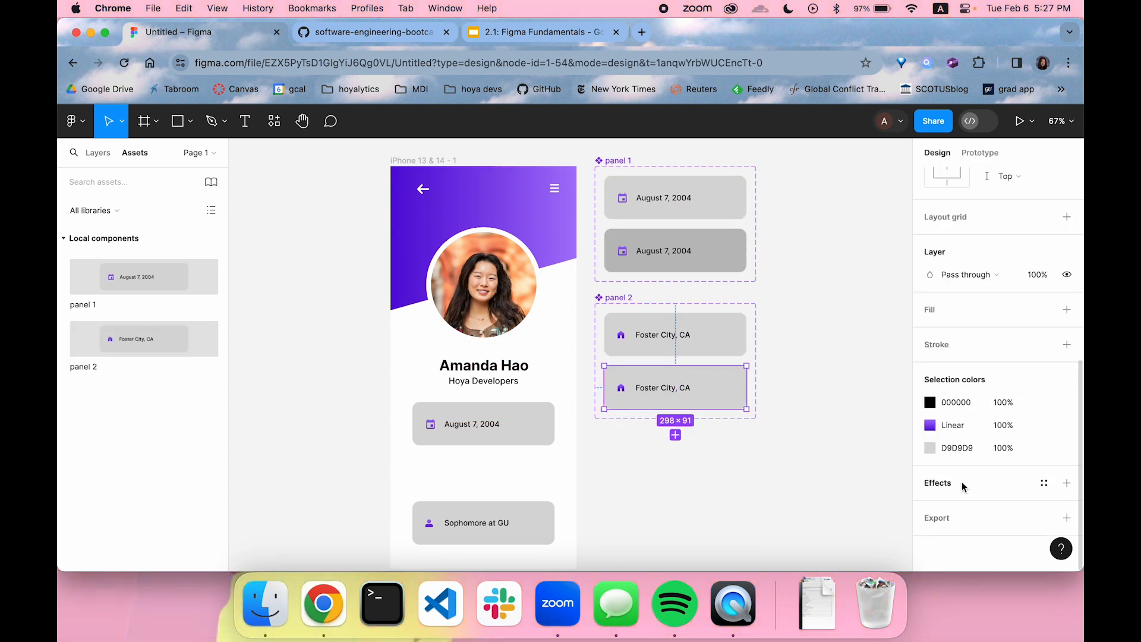
click(929, 448)
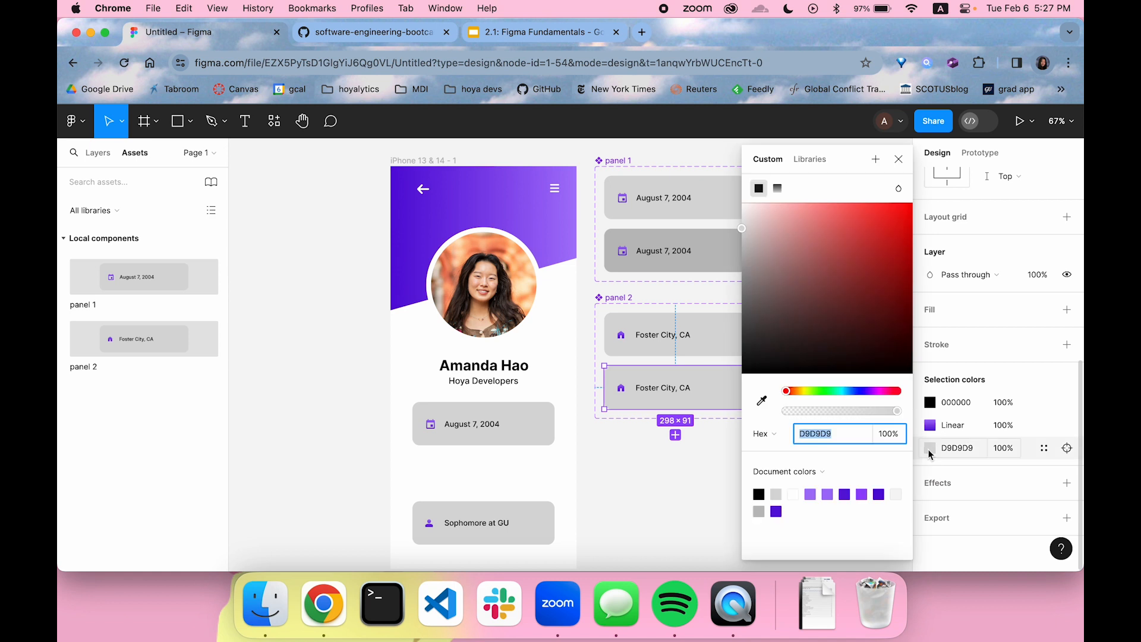
click(758, 511)
click(898, 160)
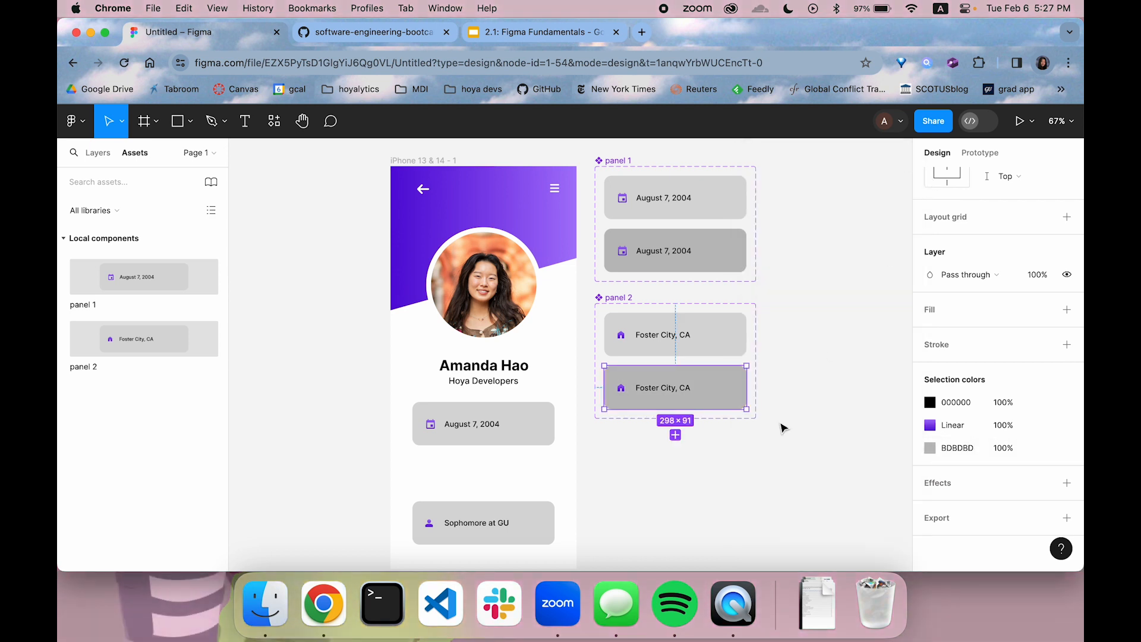
Place an instance of the local panel 2 component below the panel 1 instance in the phone frame, at X 47, Y 598
click(755, 458)
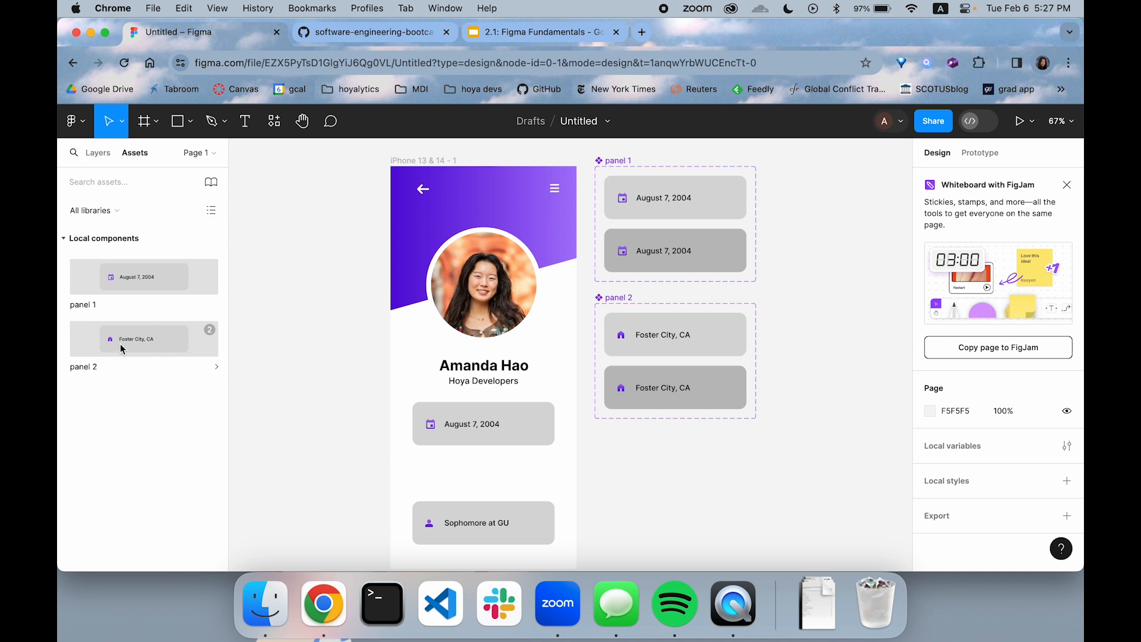
drag(121, 342, 462, 484)
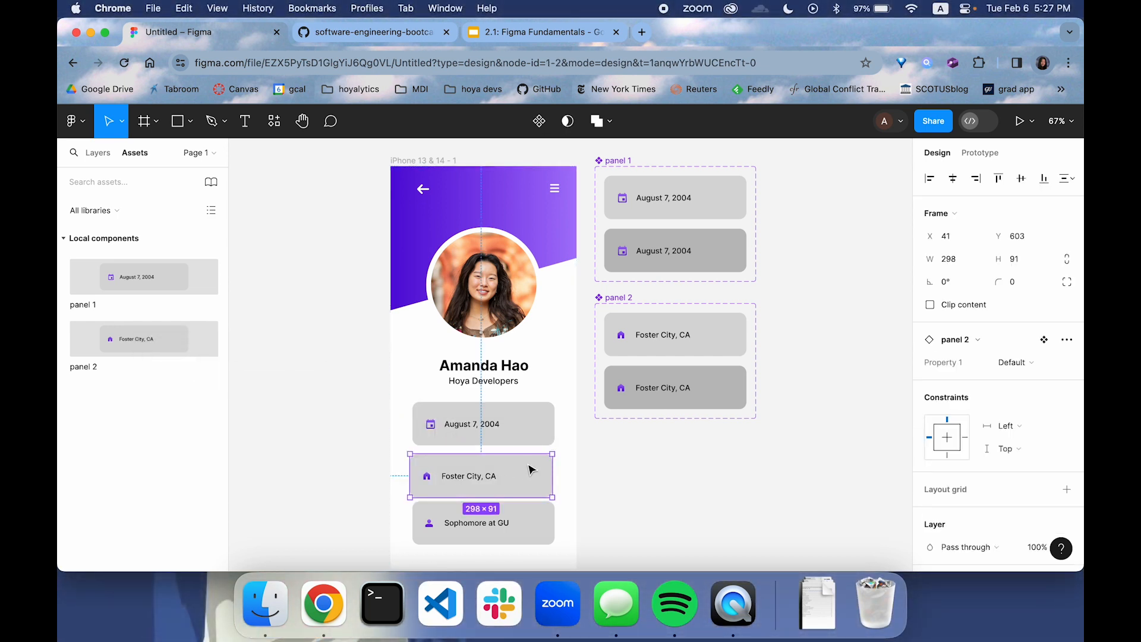
drag(533, 464, 535, 462)
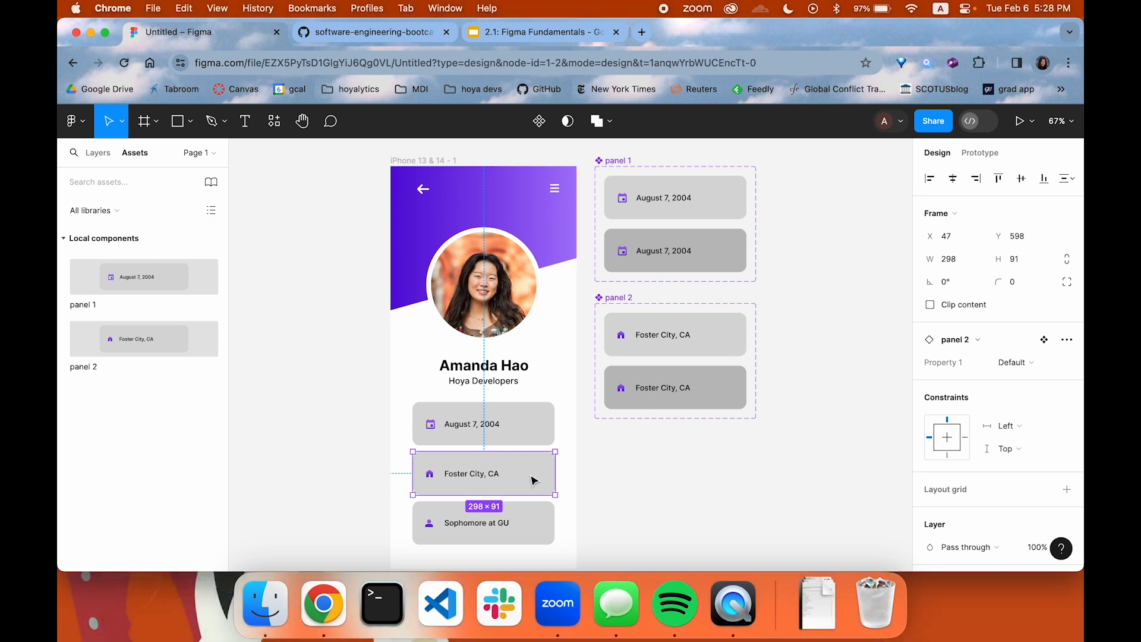
Add a While hovering prototype interaction to the panel 2 instance that changes it to Variant2
click(979, 153)
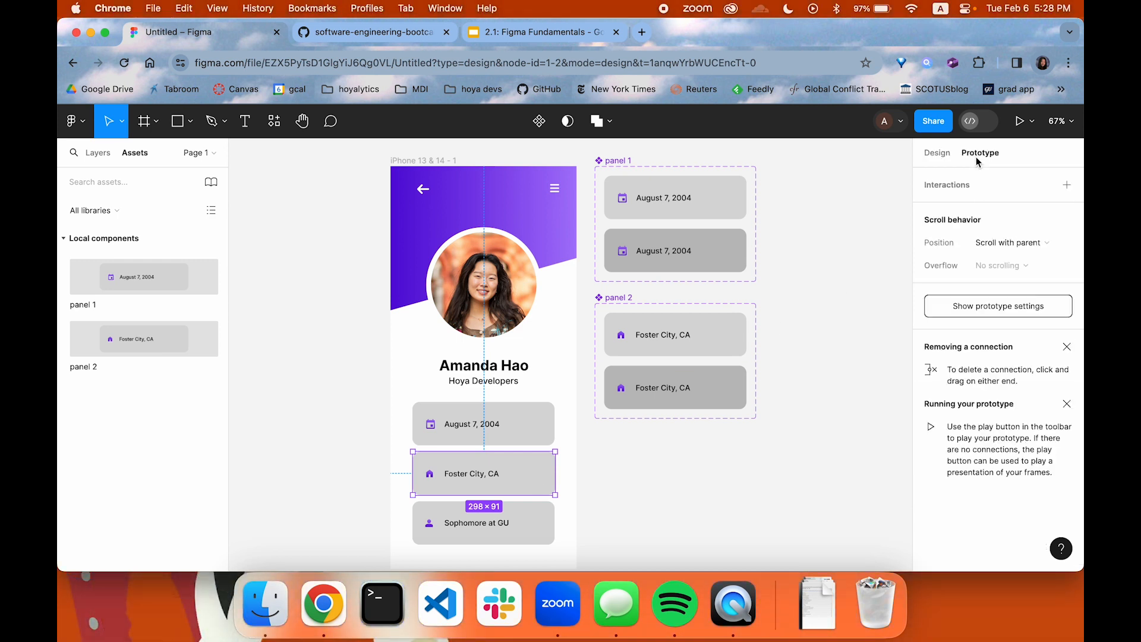
click(1067, 185)
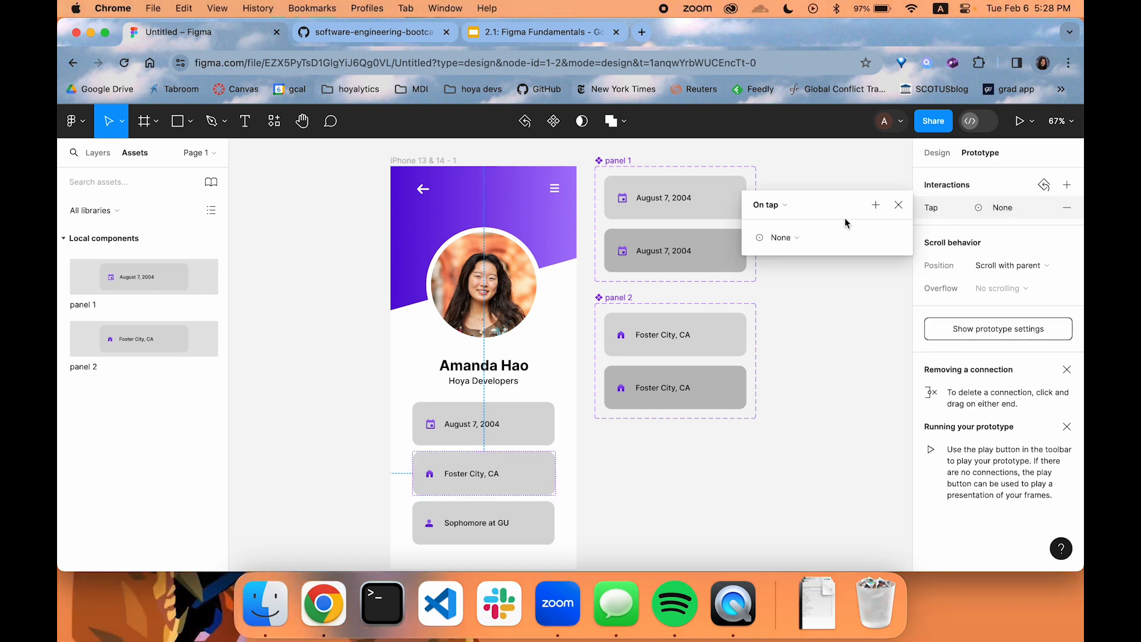
click(780, 211)
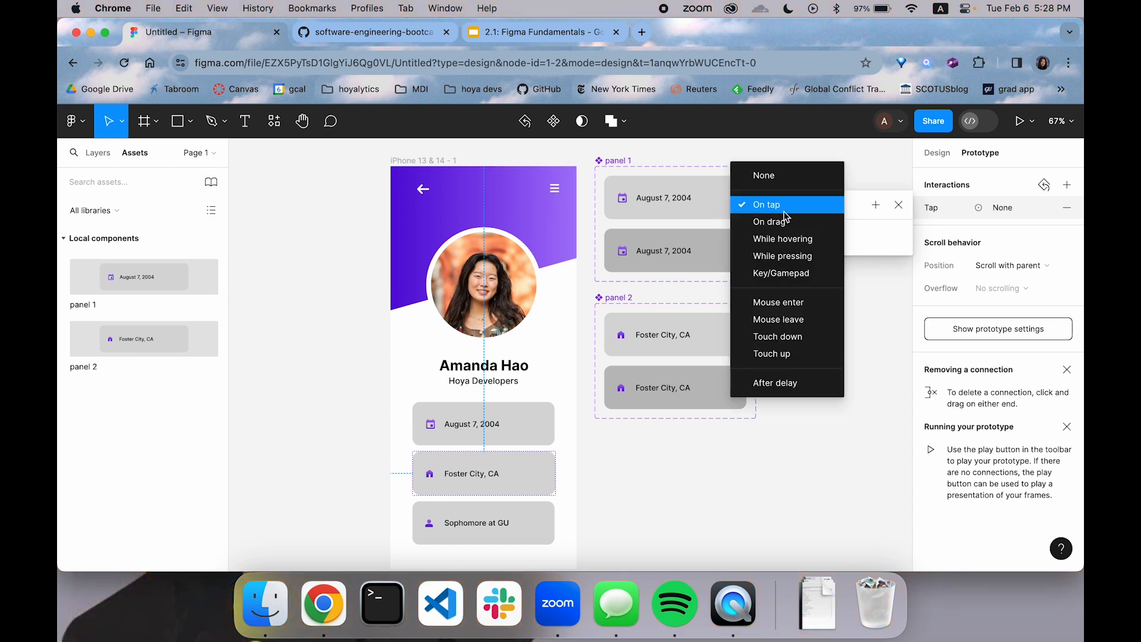
click(793, 239)
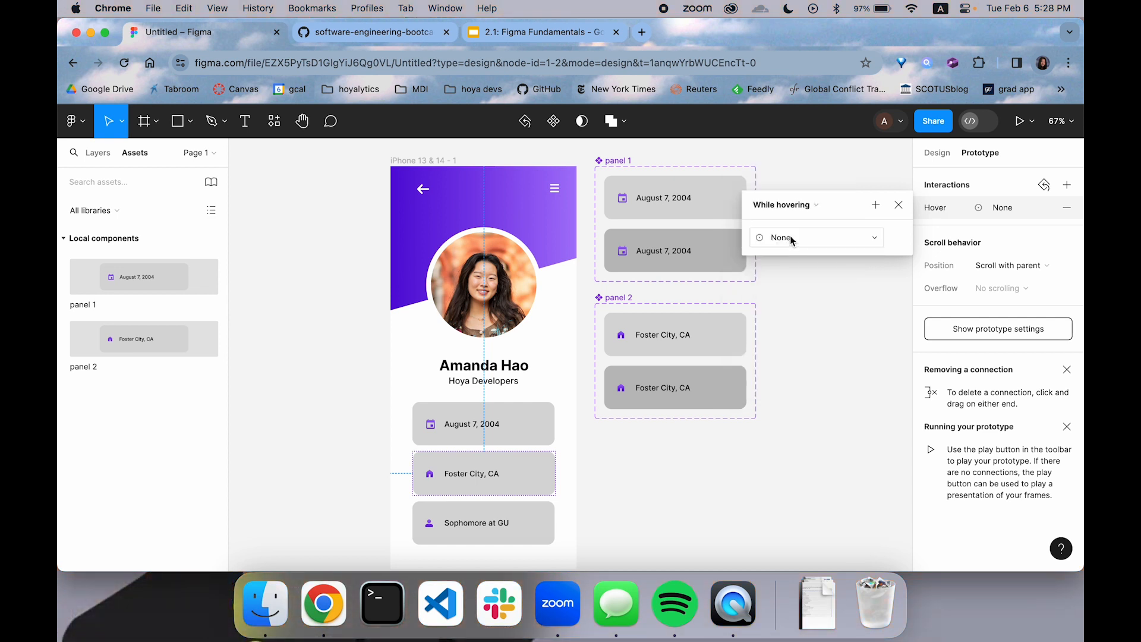
click(793, 236)
click(795, 235)
click(795, 235)
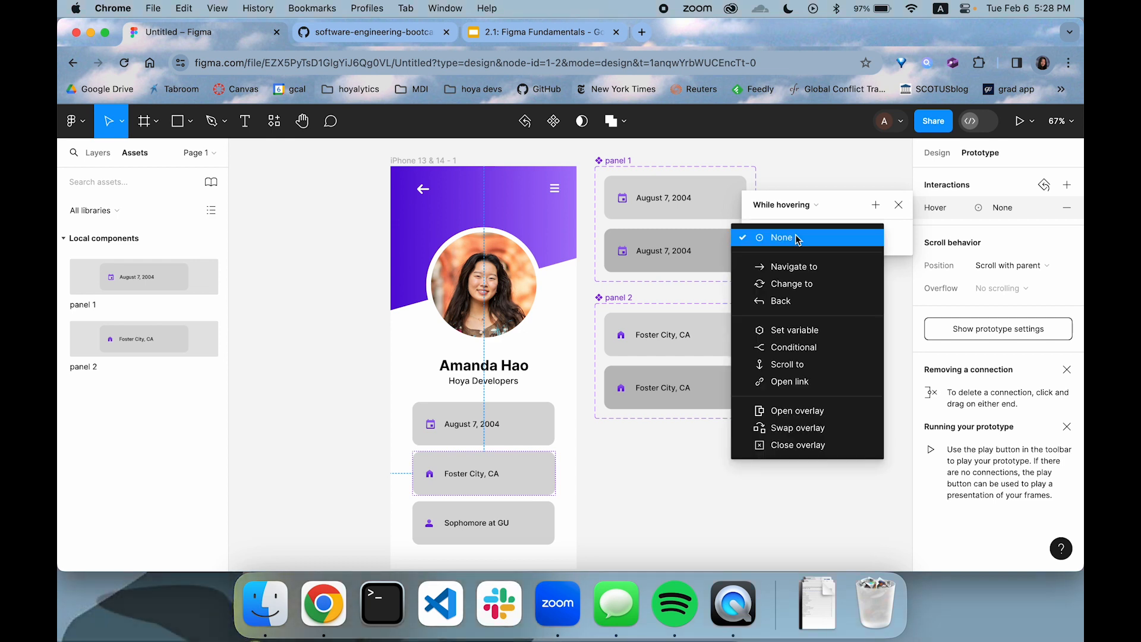
click(790, 285)
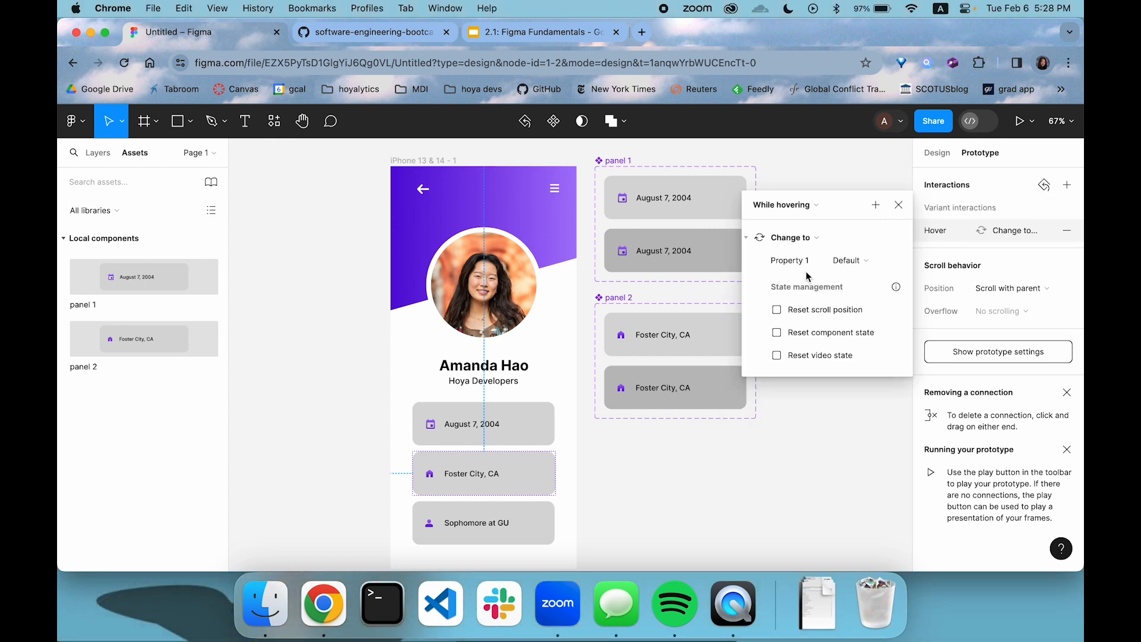
click(836, 259)
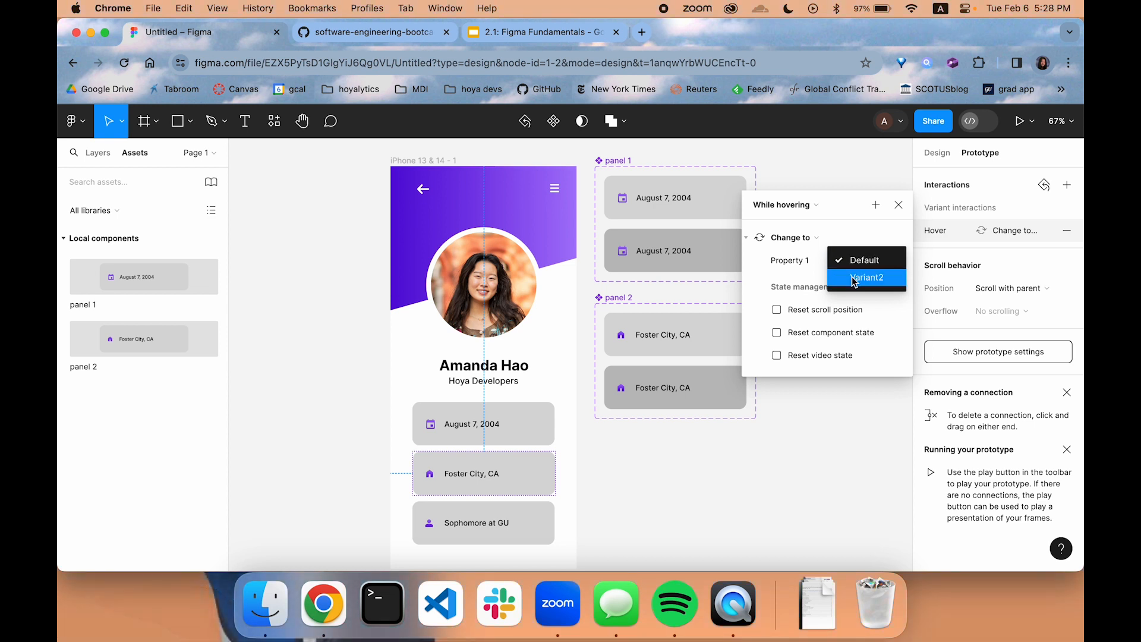
click(855, 278)
Set the panel 2 hover interaction's transition animation to Dissolve
click(828, 285)
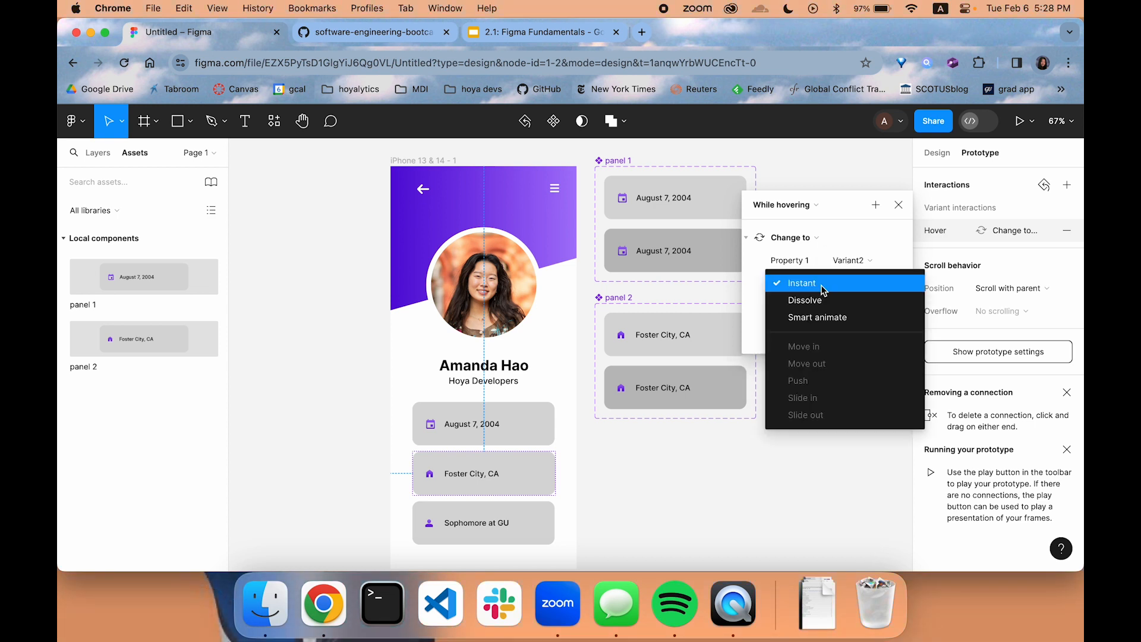
click(822, 300)
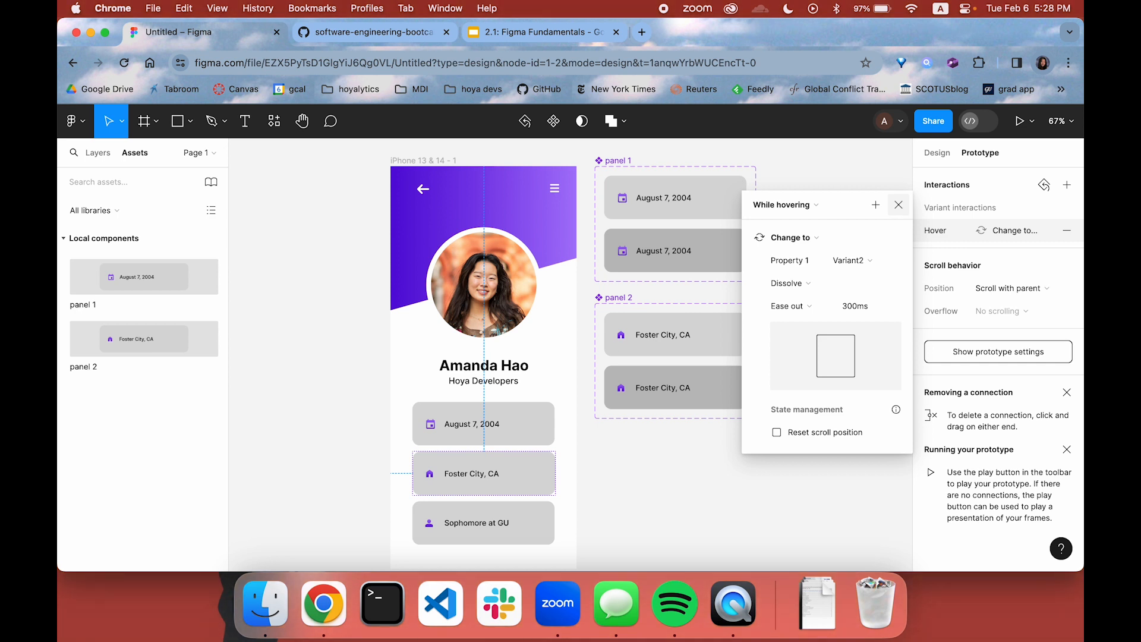
click(898, 205)
Turn the Sophomore at GU card into a component with a second variant and place its component set below the panel 2 set
scroll(475, 475, down, 2)
click(530, 476)
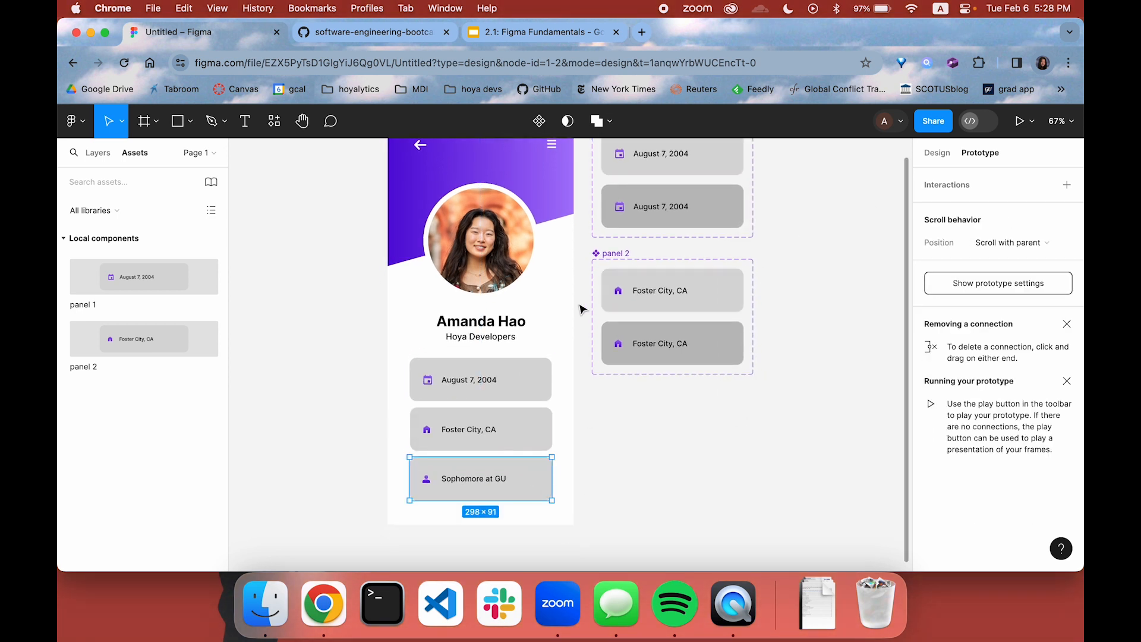
click(538, 123)
click(537, 123)
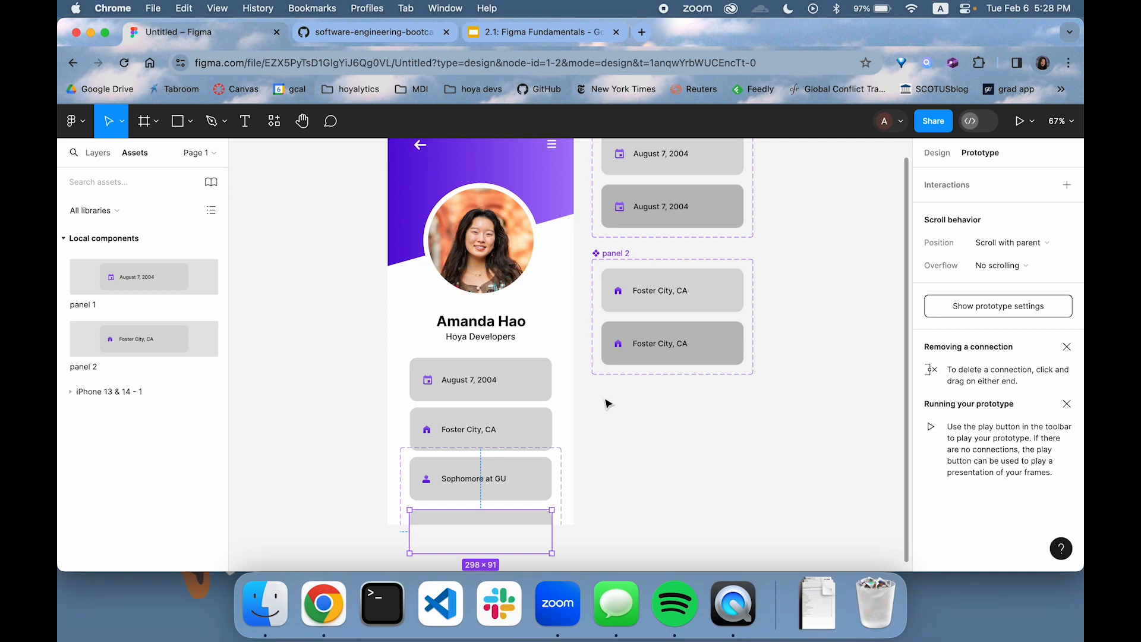
scroll(594, 407, down, 2)
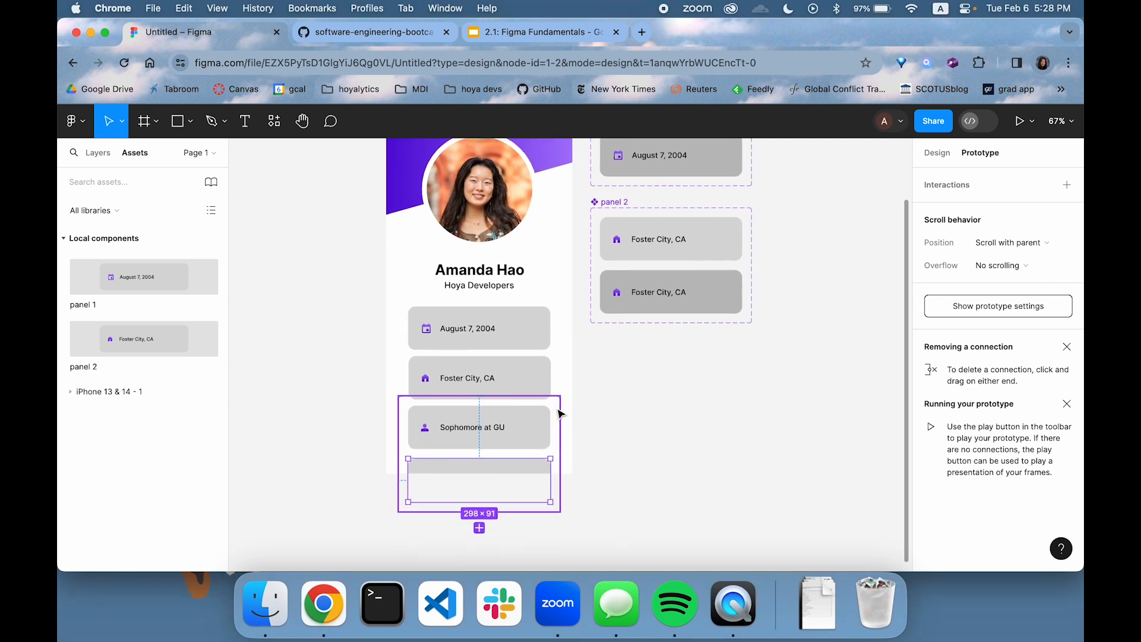
drag(560, 415, 753, 361)
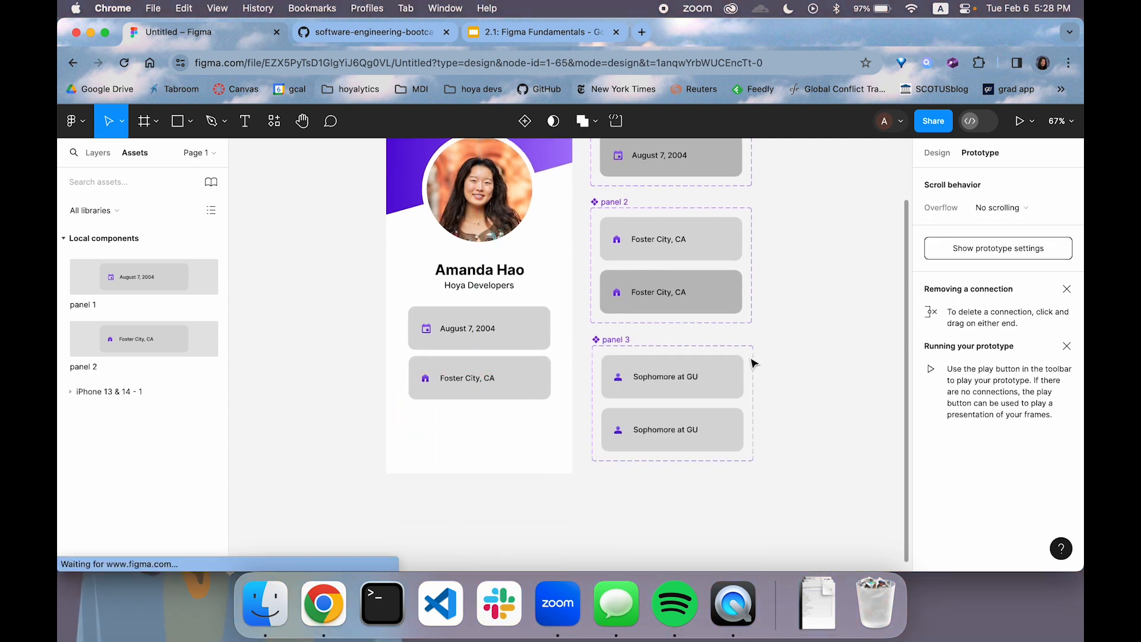
Change the grey background of panel 3's second variant to the darker document colour BDBDBD
click(733, 436)
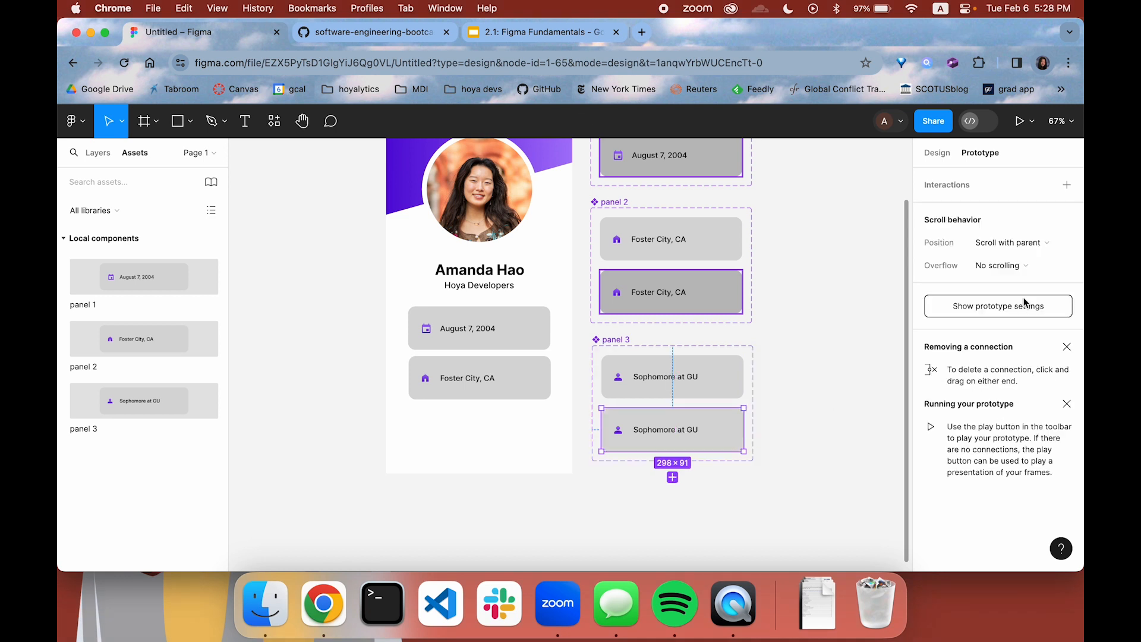
click(938, 153)
scroll(979, 455, down, 8)
click(931, 448)
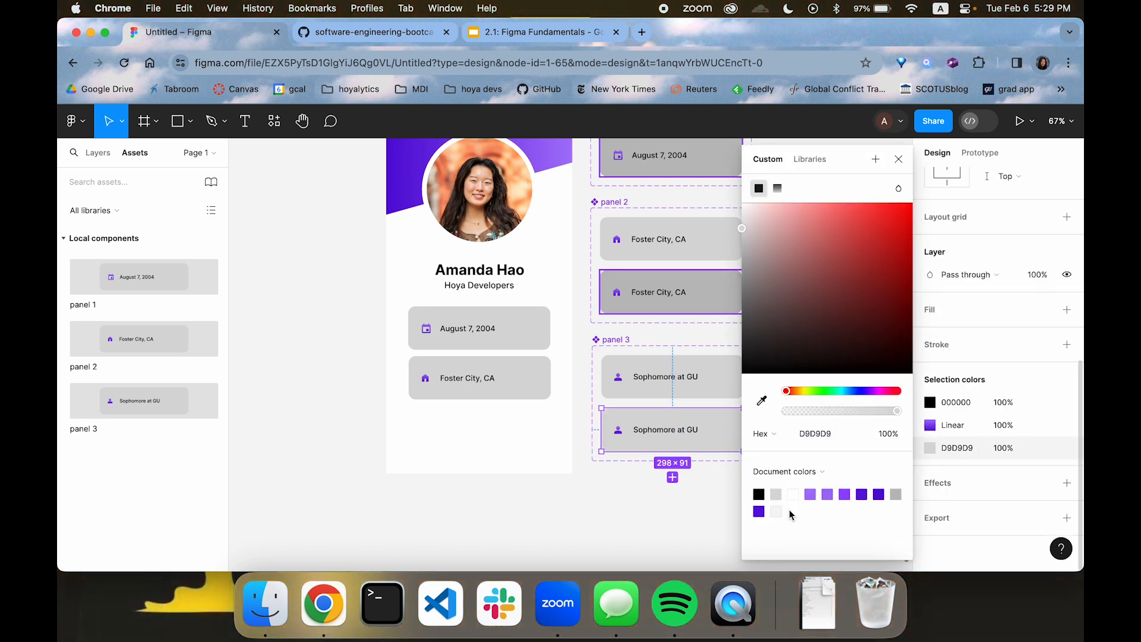
click(896, 494)
click(898, 159)
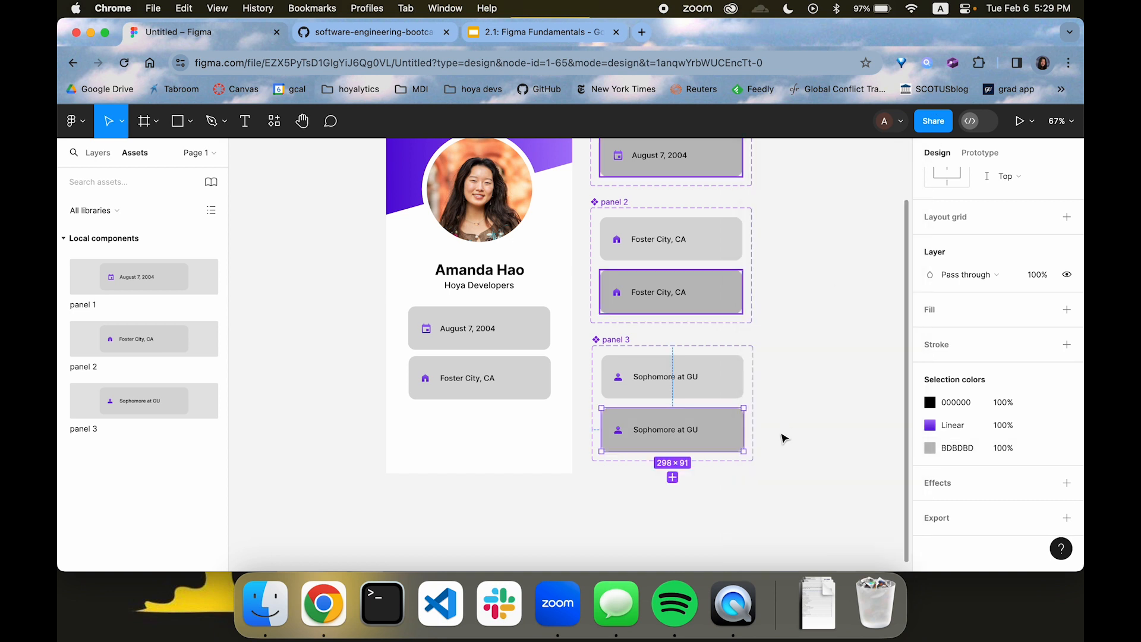
Place an instance of the local panel 3 component below the Foster City card in the phone frame, at X 47, Y 702
click(797, 400)
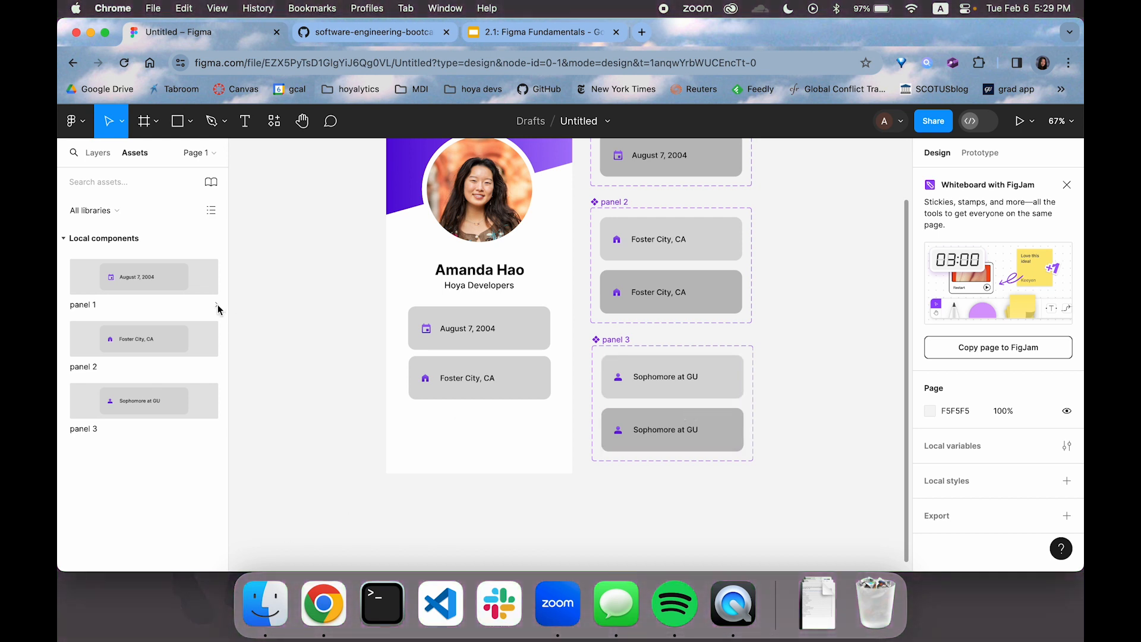
click(98, 153)
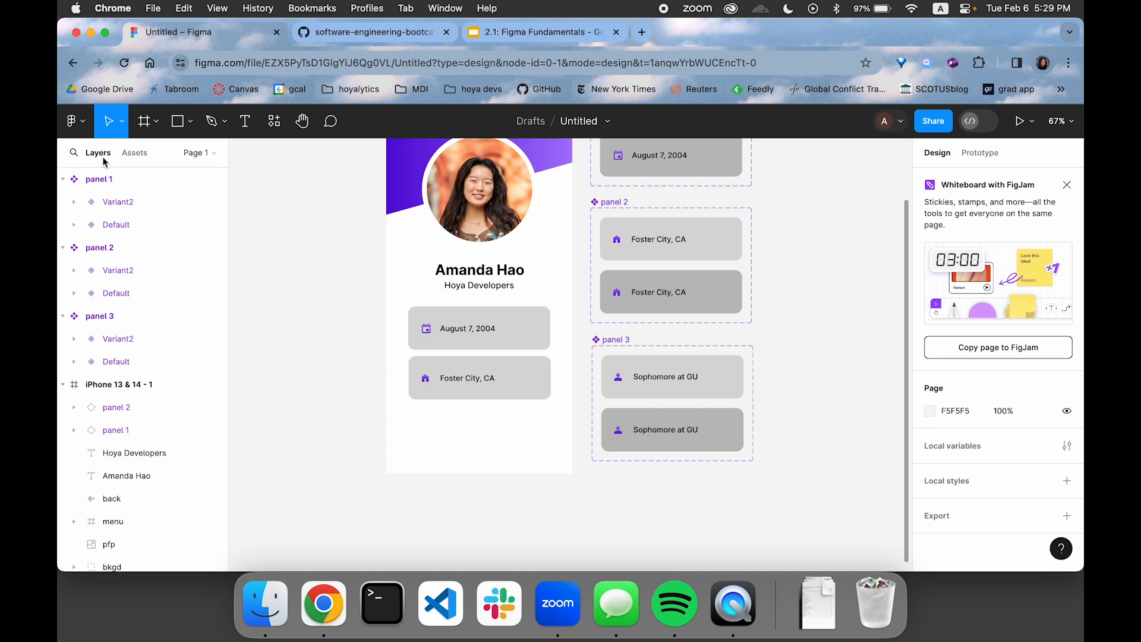
click(145, 155)
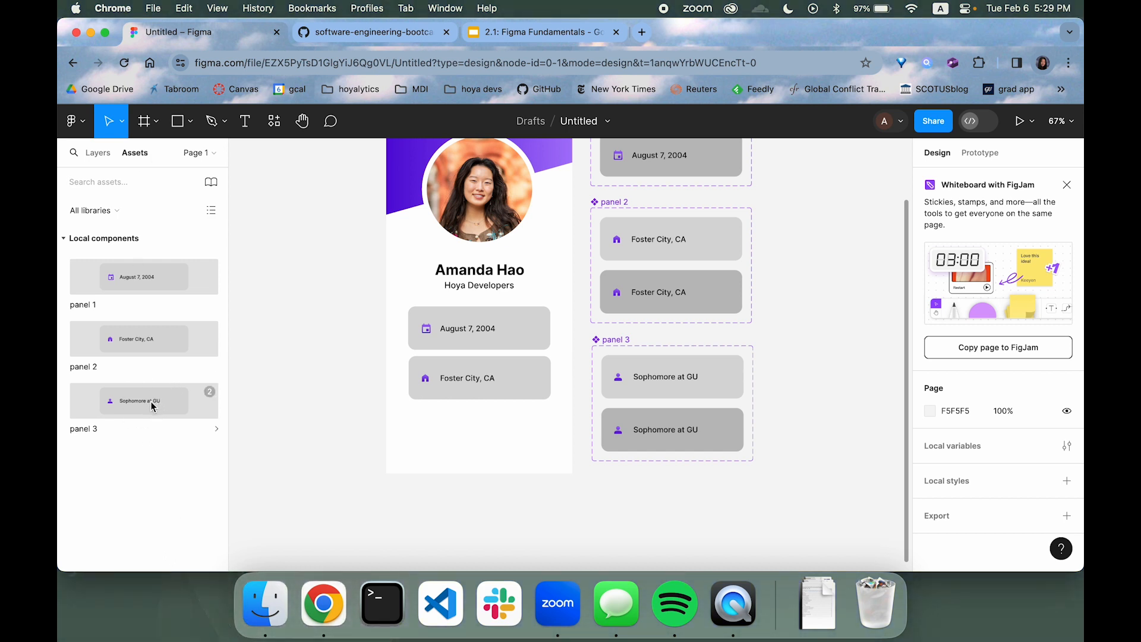
drag(149, 407, 517, 421)
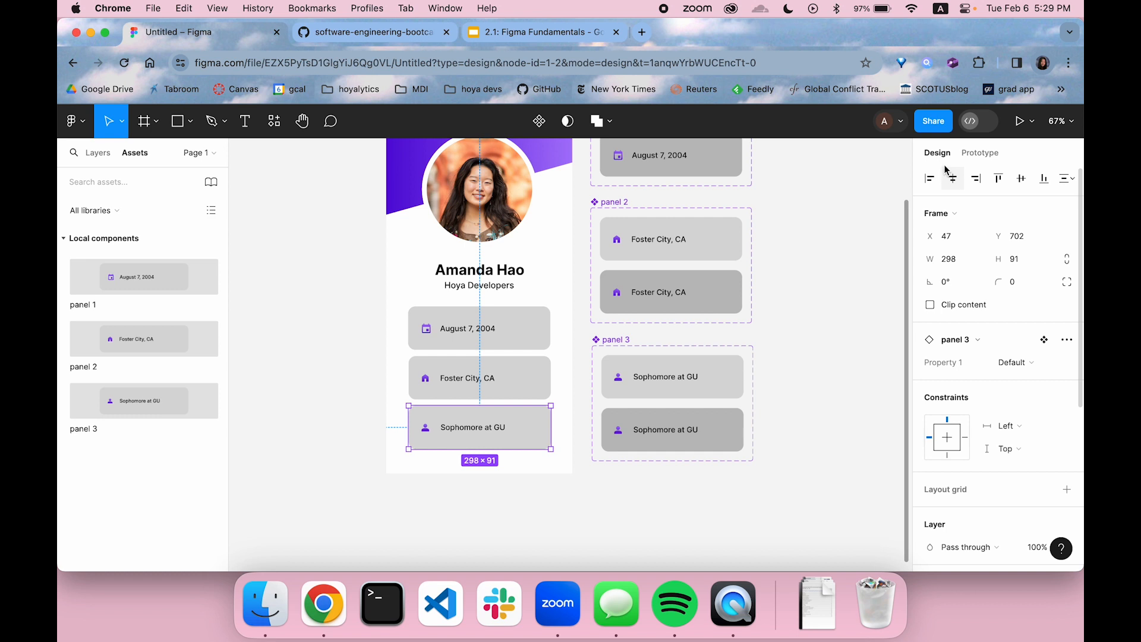
Add a While hovering interaction with a Change to action to the panel 3 instance in the phone frame
click(979, 156)
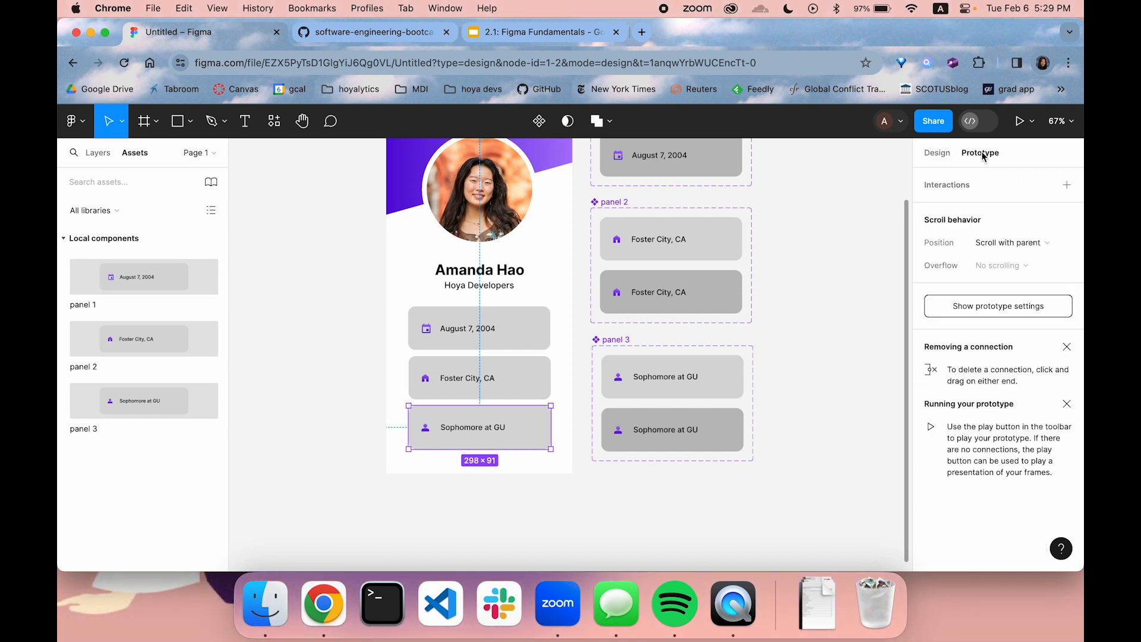
click(969, 184)
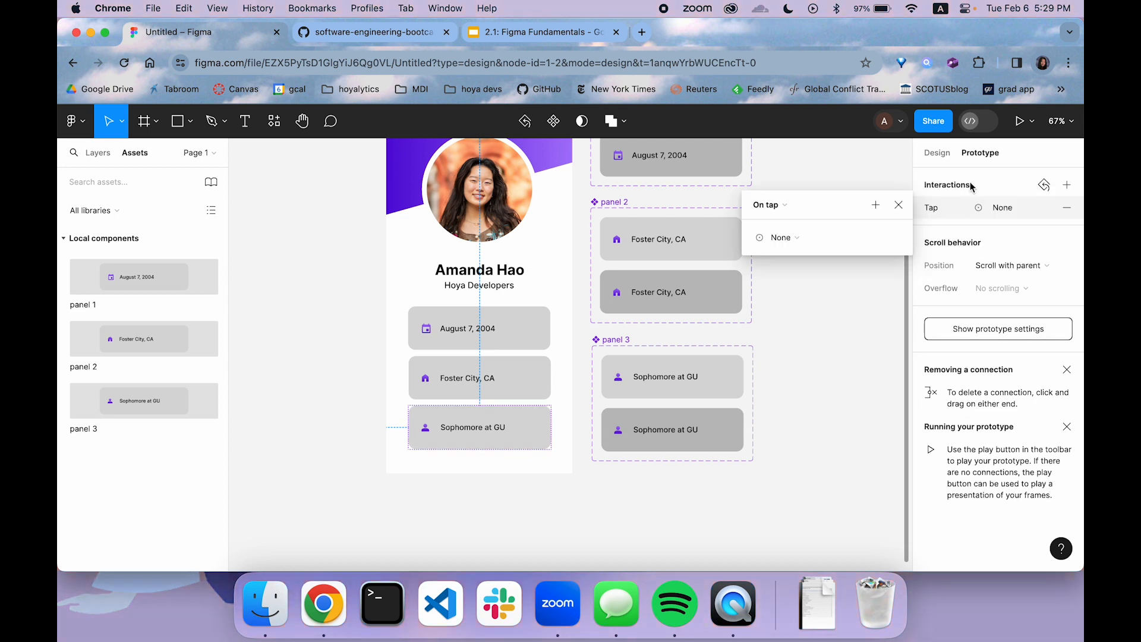
click(783, 207)
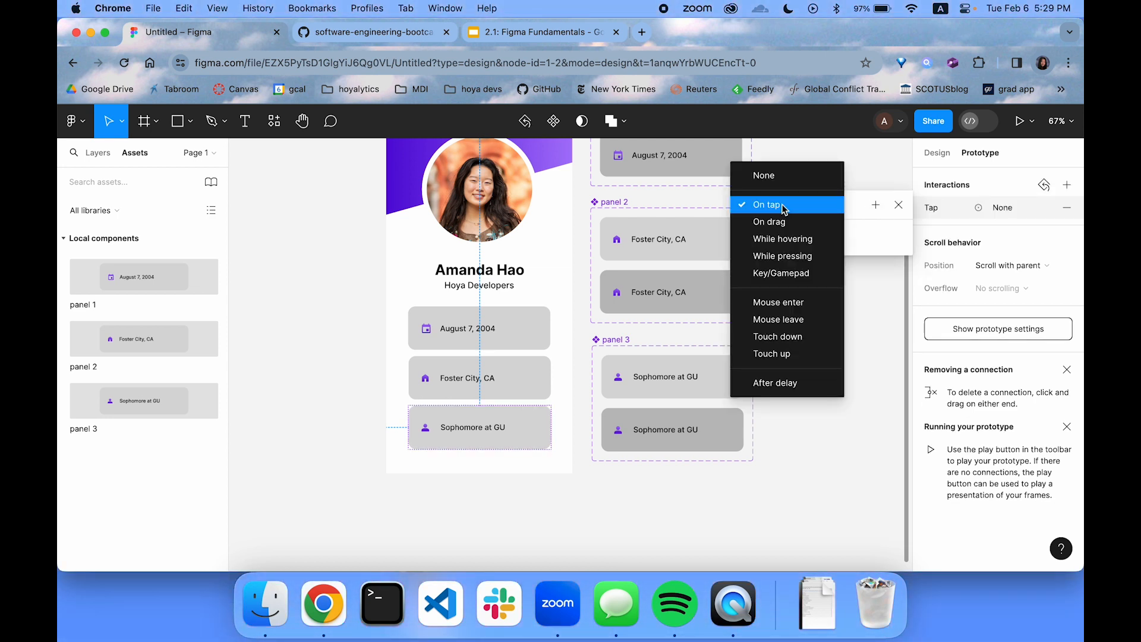
click(776, 221)
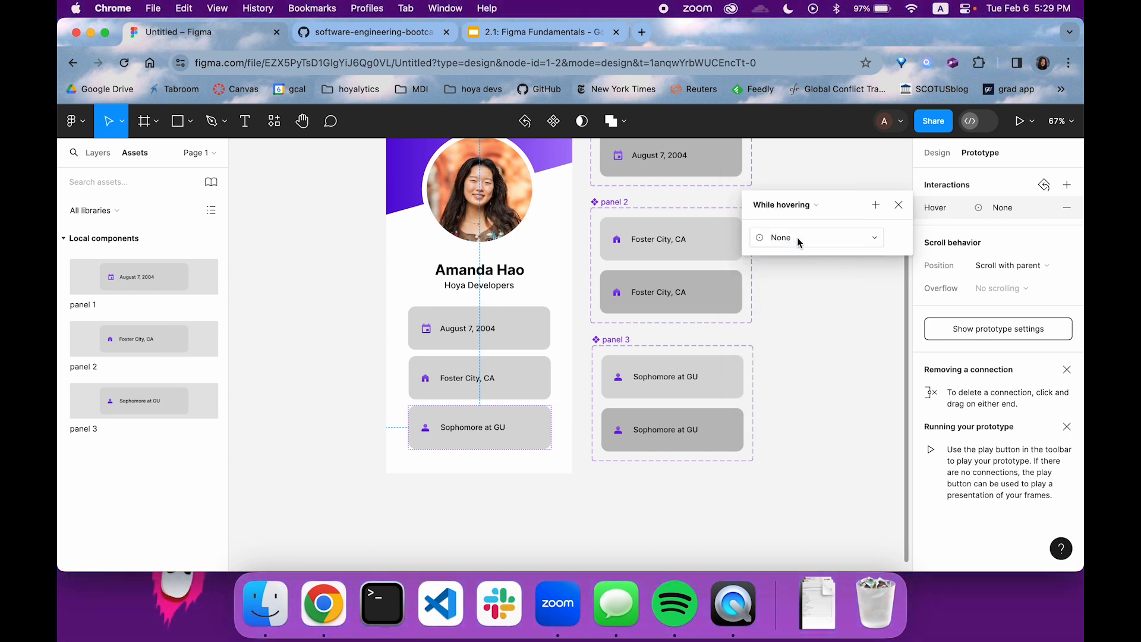
click(797, 242)
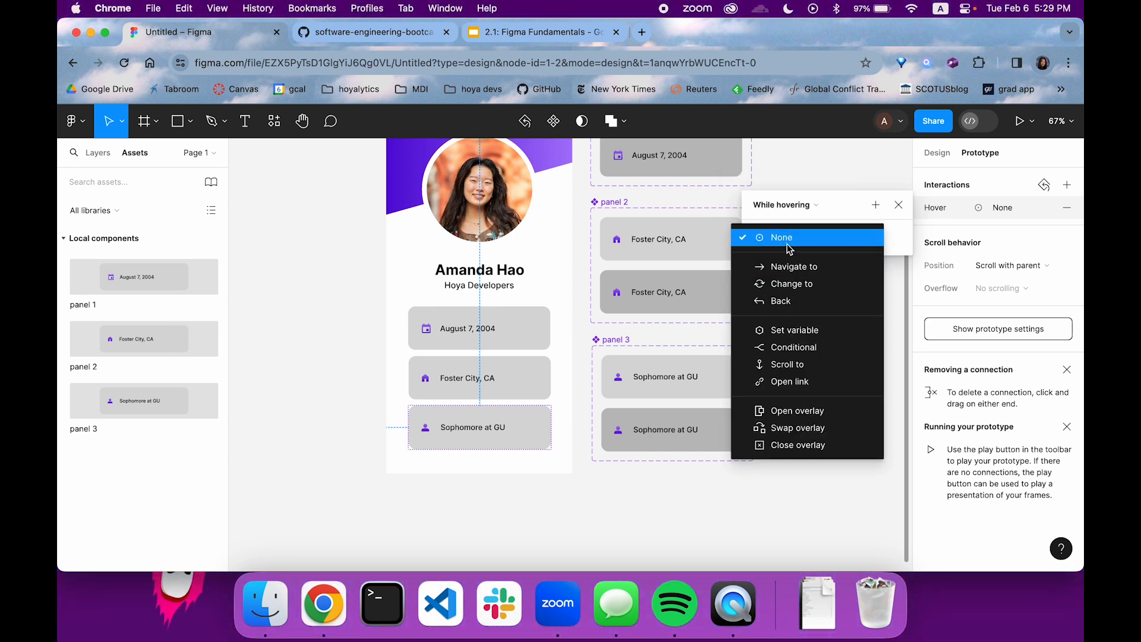
click(791, 280)
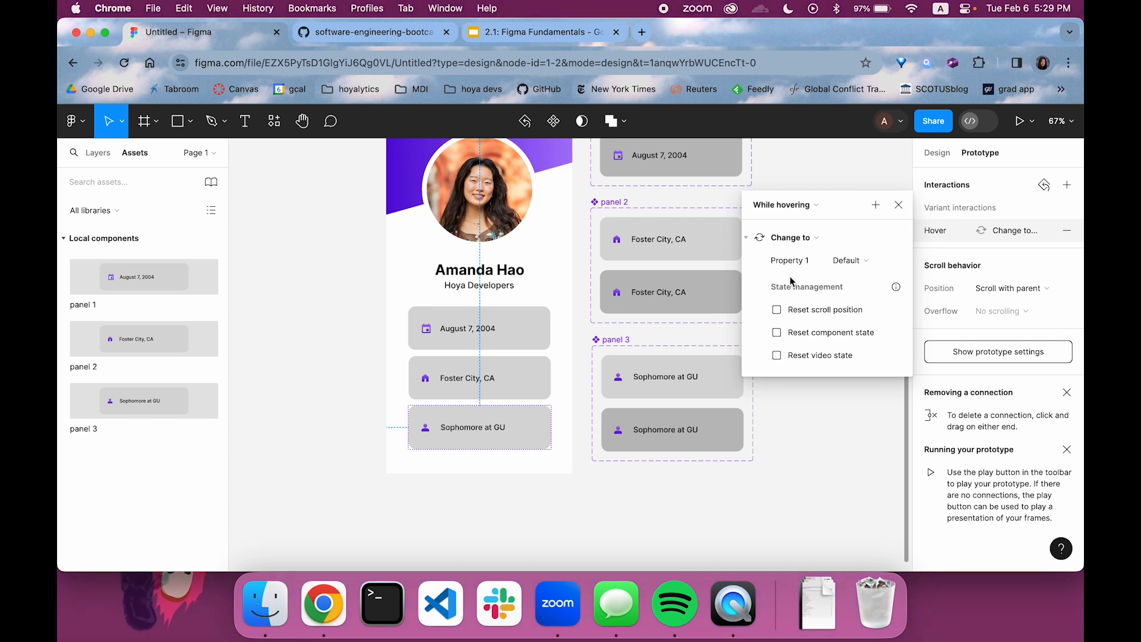
Set the panel 3 hover interaction to change to Variant2 with a Dissolve transition
click(845, 266)
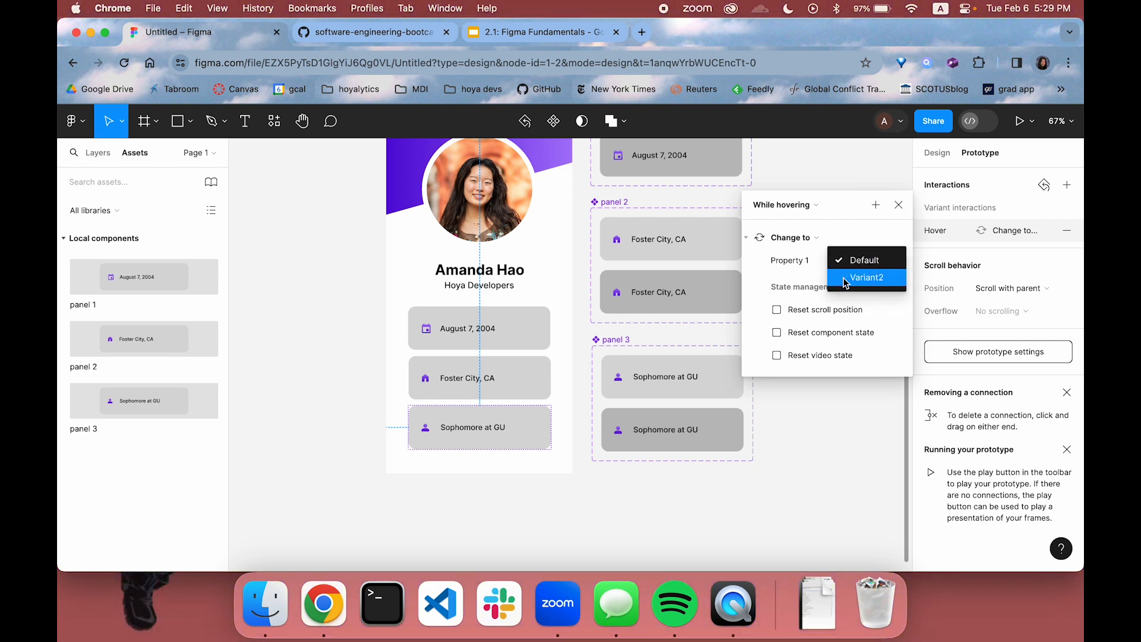
click(843, 277)
click(822, 284)
click(822, 284)
click(821, 286)
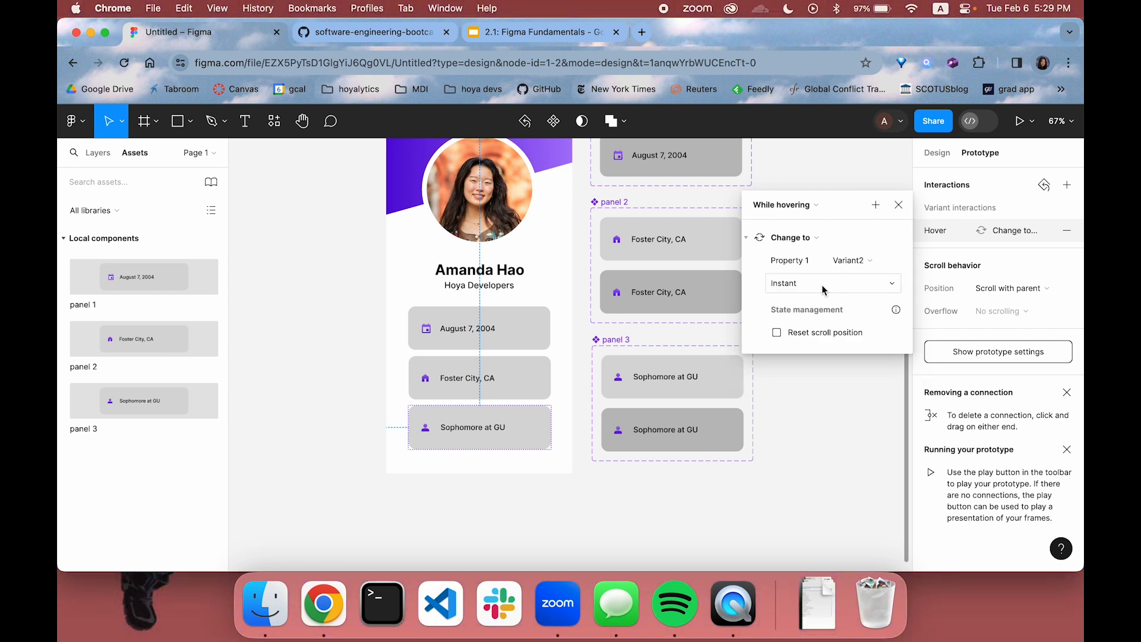
click(822, 303)
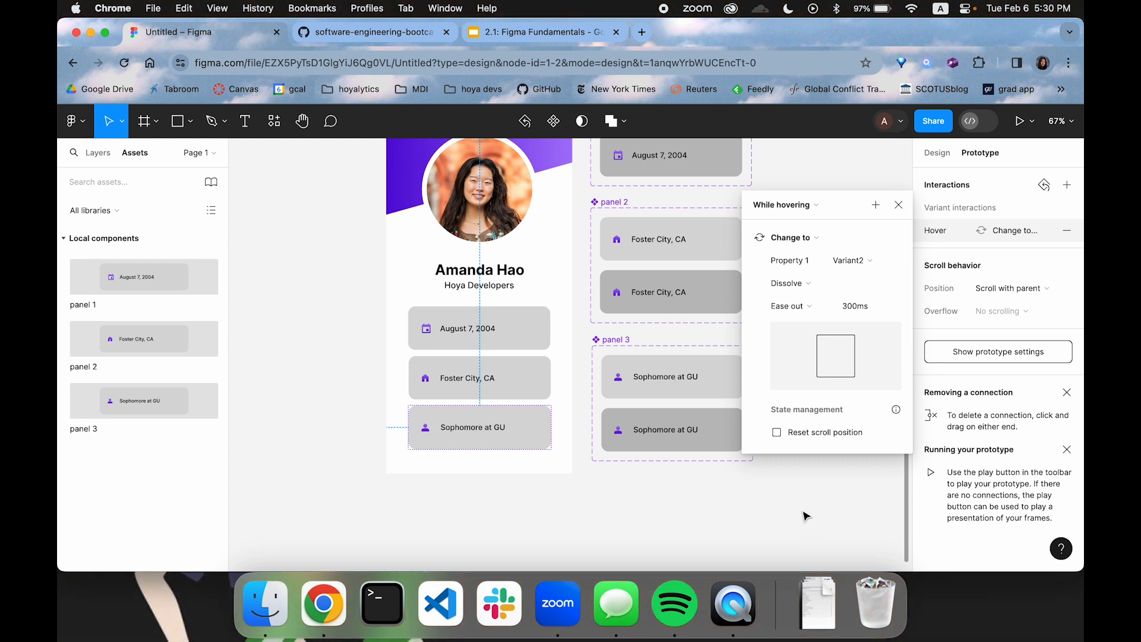
click(806, 516)
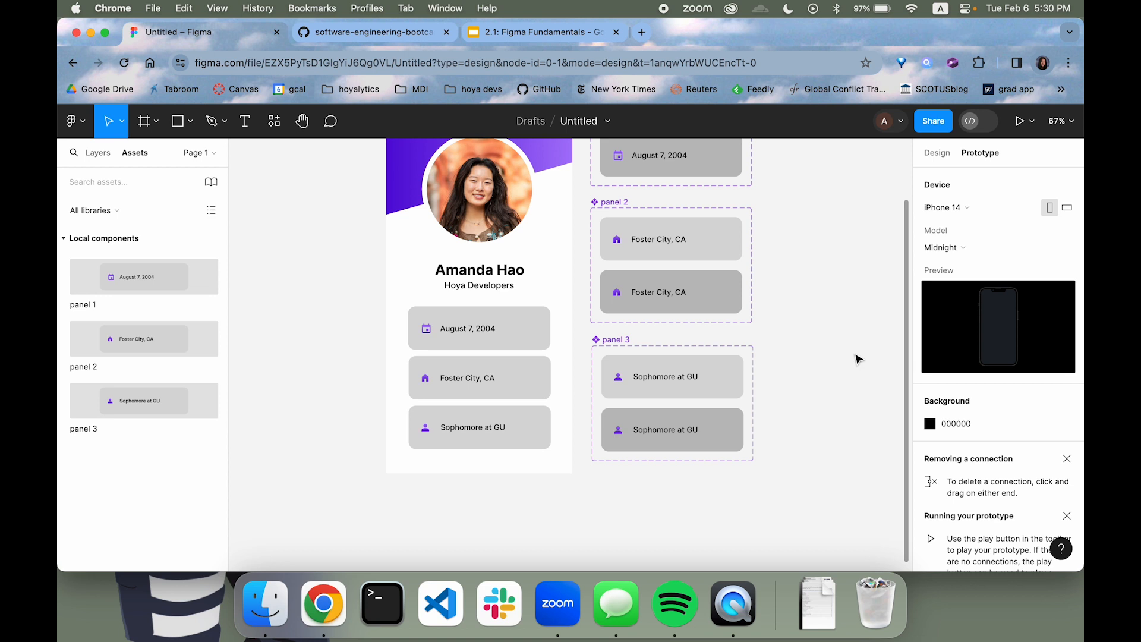
Preview the profile page as a prototype and return to the design file
click(1017, 120)
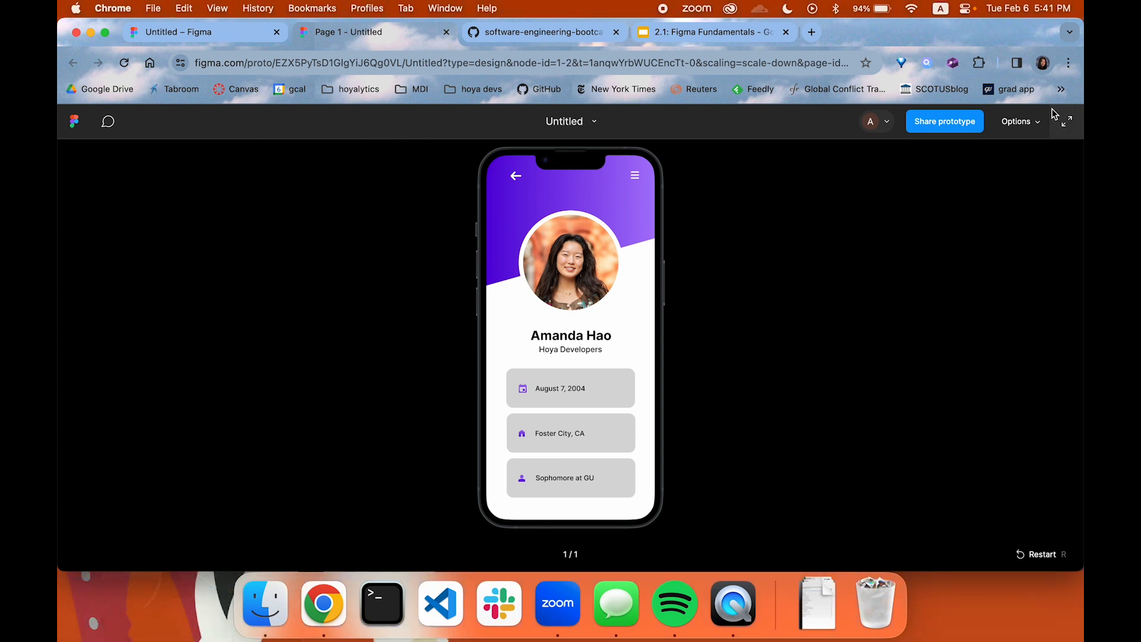
key(super+w)
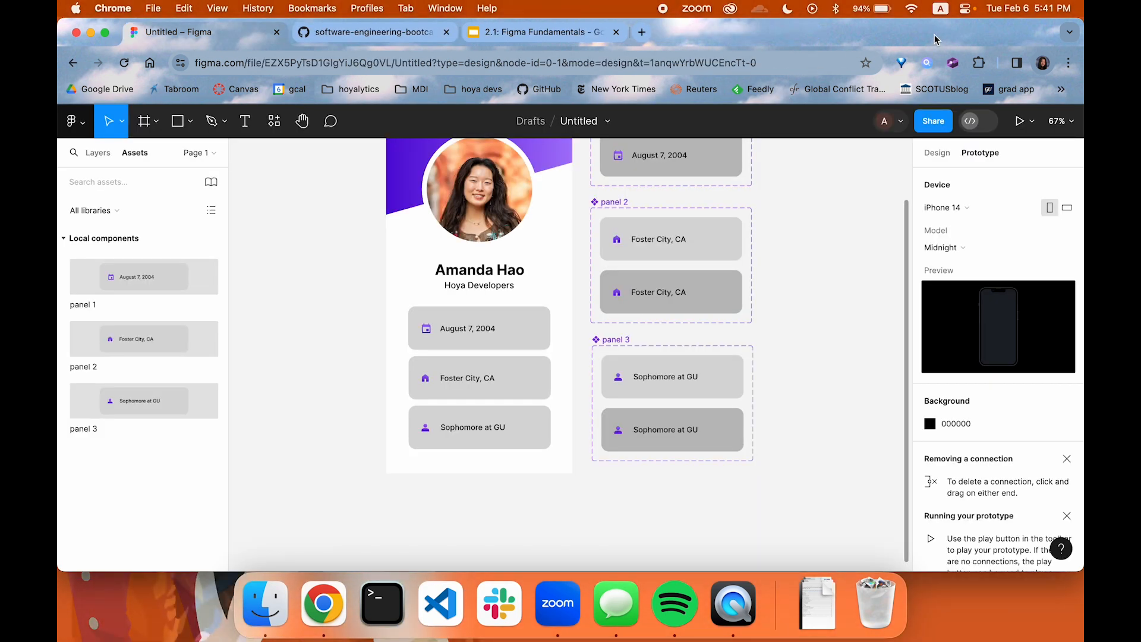
Draw a grey rectangle about 430 × 240 in the empty canvas area beside the phone frame, opposite the component sets
click(96, 154)
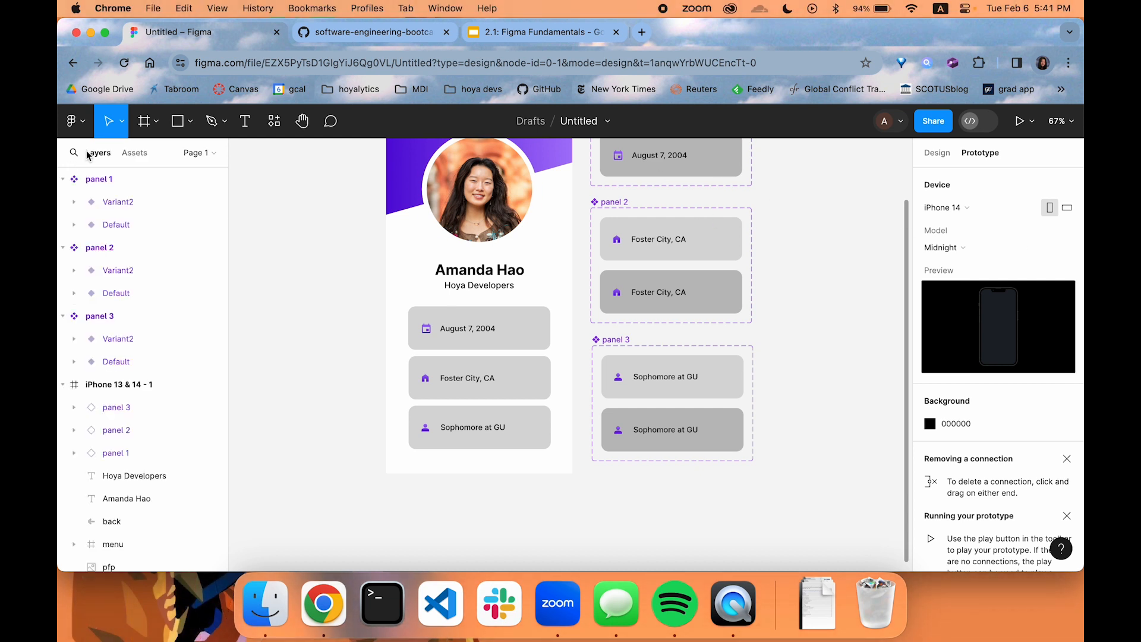
scroll(349, 255, up, 2)
scroll(350, 255, left, 2)
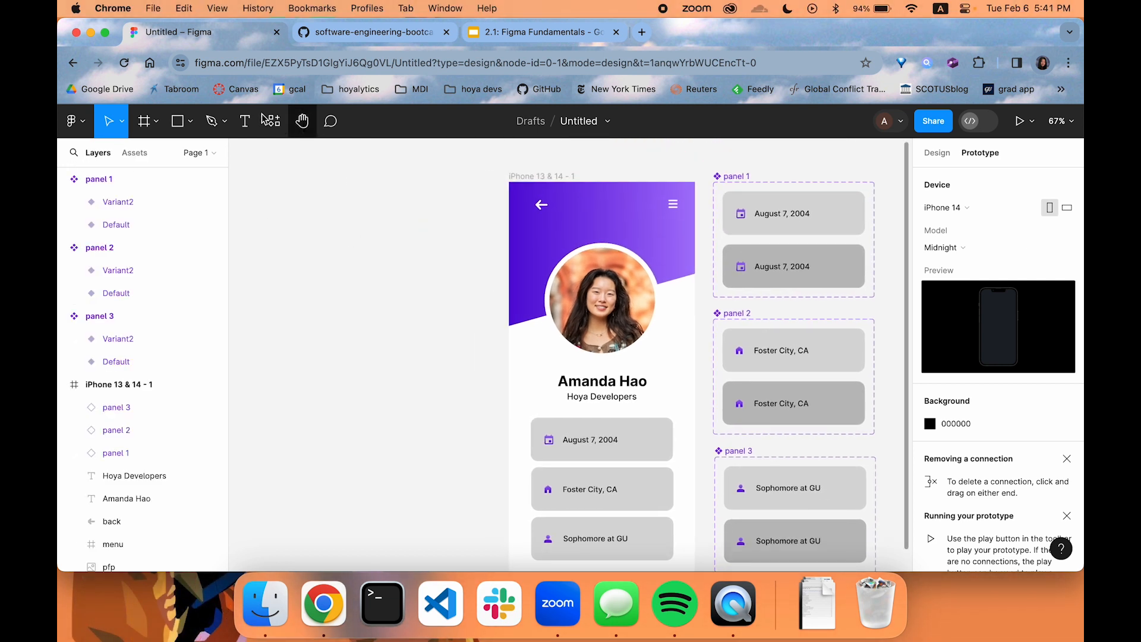
click(190, 121)
click(187, 155)
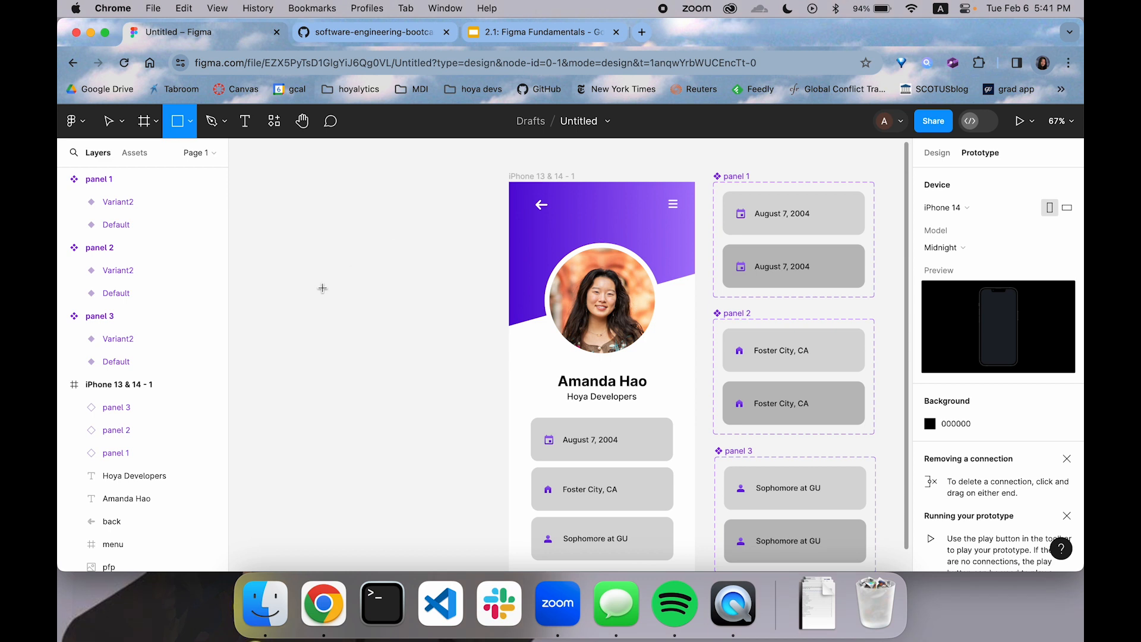
mouse_move(282, 263)
mouse_down()
mouse_move(481, 379)
mouse_move(488, 364)
mouse_up()
click(466, 413)
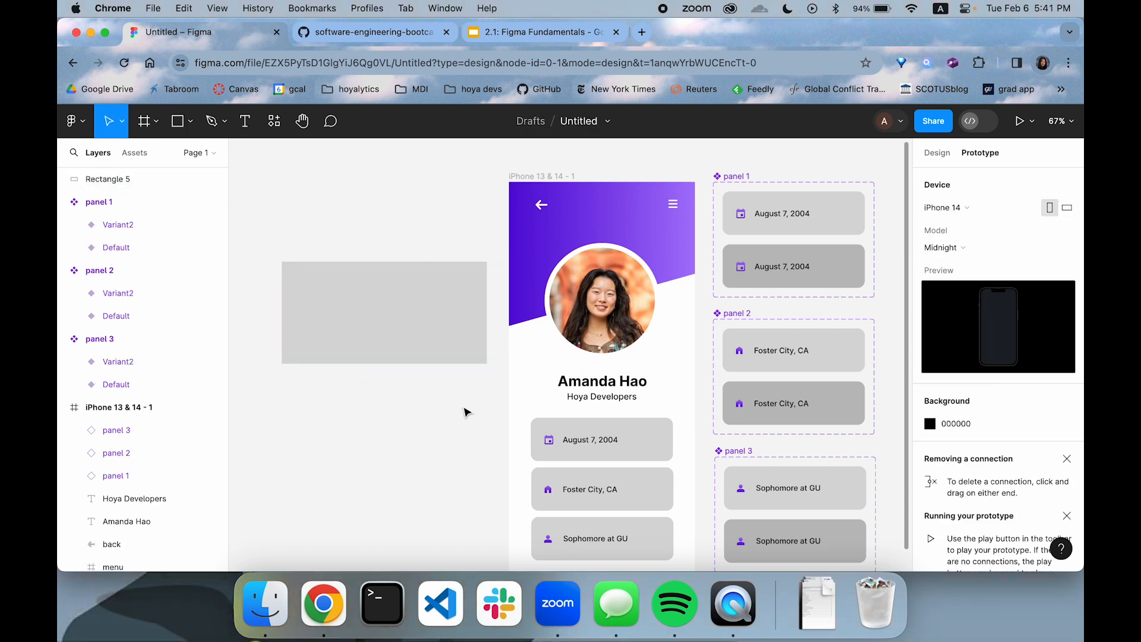
click(454, 318)
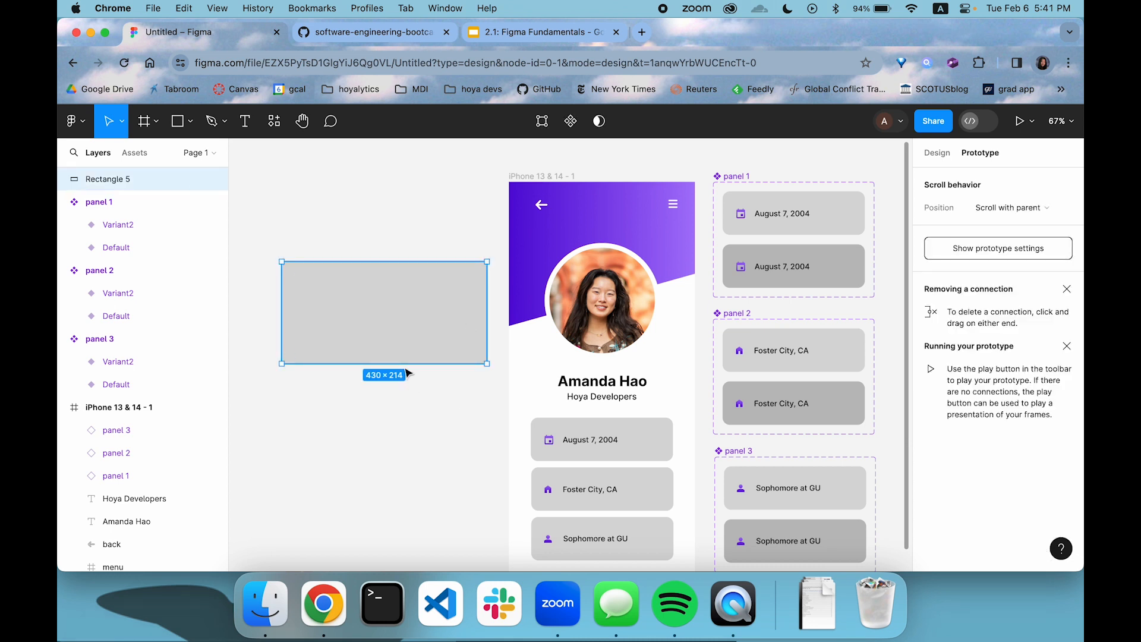
Place a copy of the profile picture in front of the new grey rectangle and shrink it to about 151 × 151 at the rectangle's left side
click(614, 321)
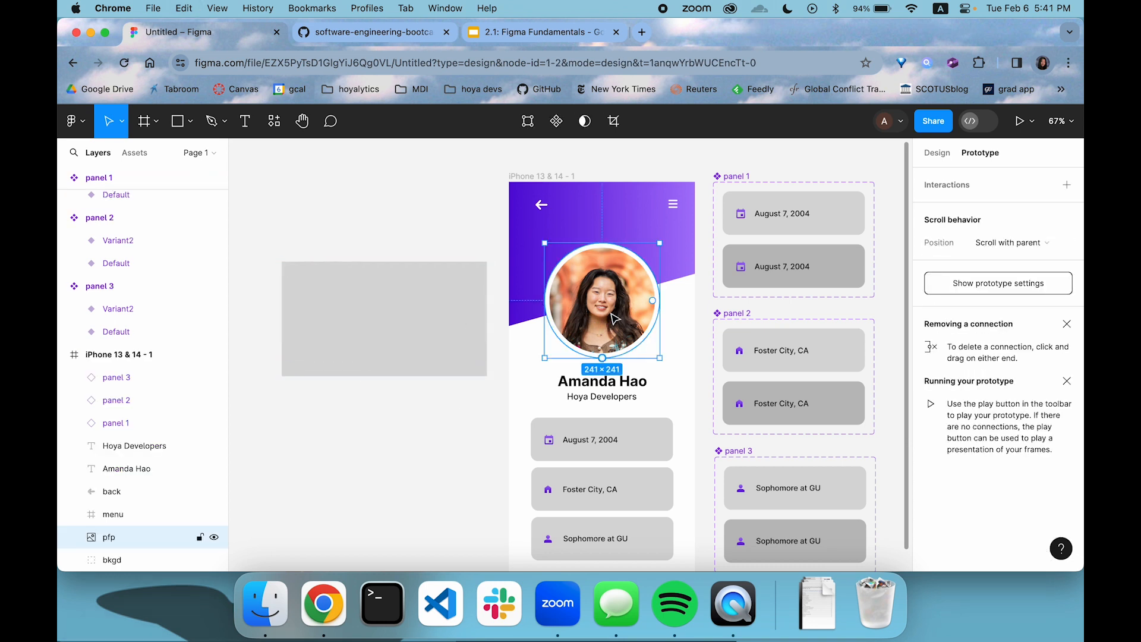
drag(615, 306, 278, 319)
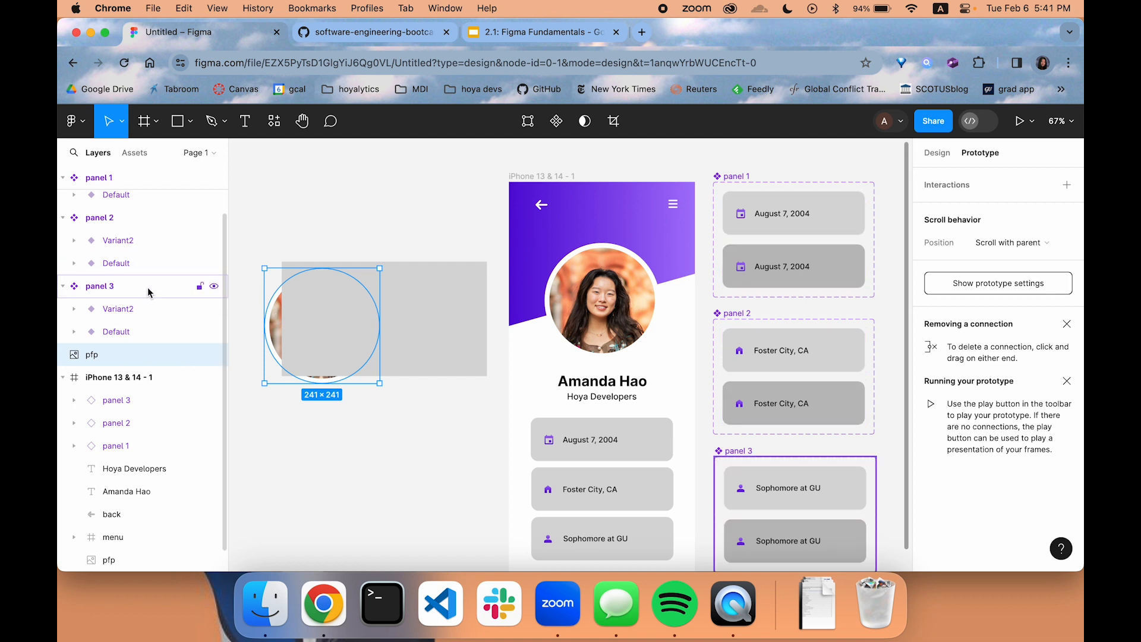
scroll(150, 291, up, 2)
drag(107, 409, 140, 190)
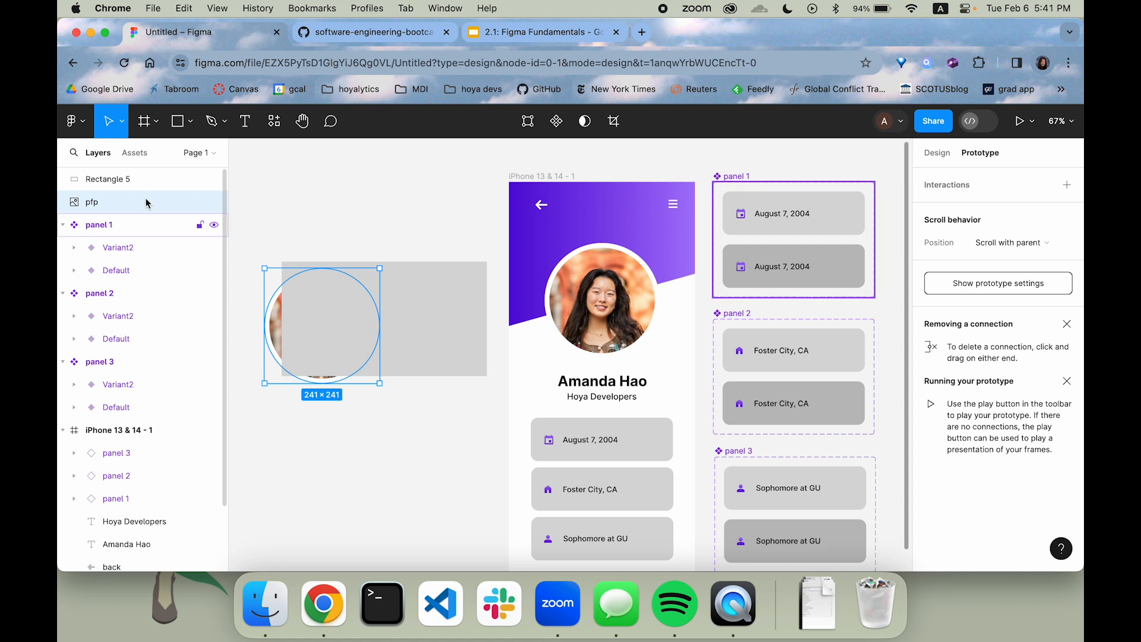
drag(133, 193, 133, 176)
drag(263, 269, 306, 310)
drag(345, 358, 334, 331)
Copy the profile name text onto the grey rectangle beside the small picture and reduce its text box to about 203 × 33
click(585, 396)
key(super+c)
key(super+v)
drag(585, 396, 420, 315)
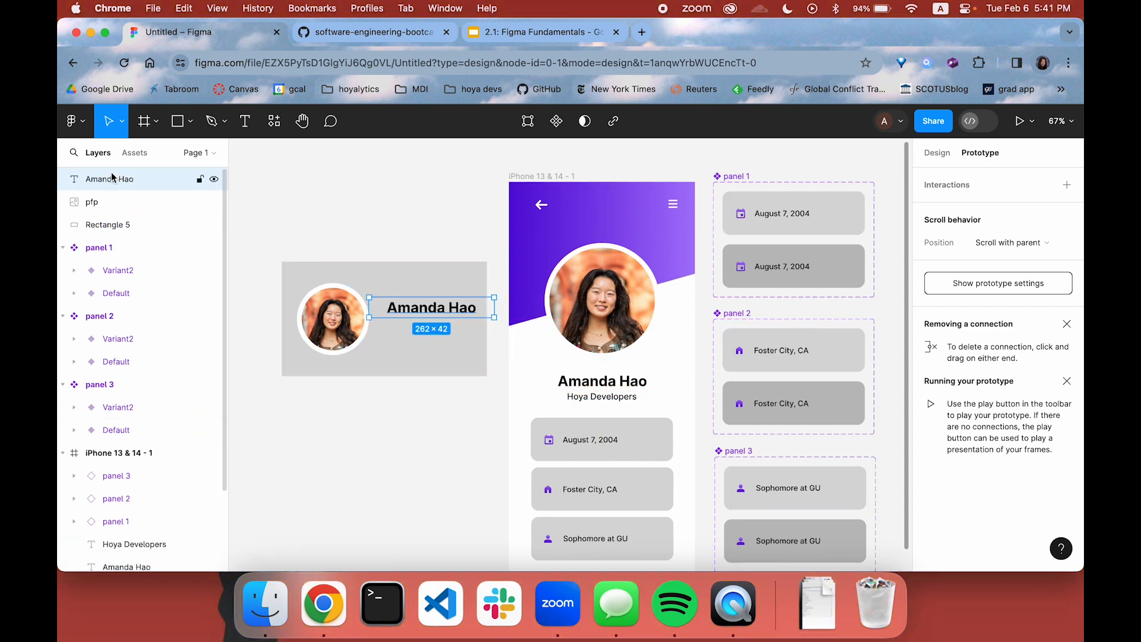
drag(367, 316, 407, 307)
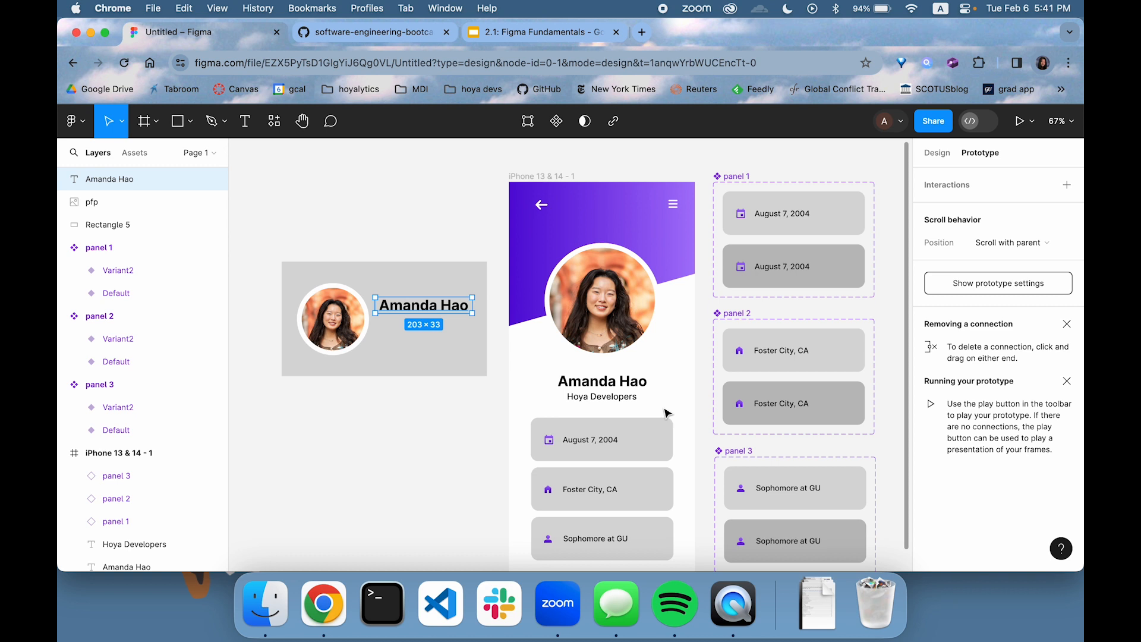
Place a copy of the Hoya Developers text below the name on the grey card, layered in front of the rectangle
click(624, 401)
key(super+c)
key(super+v)
drag(556, 398, 379, 325)
drag(125, 232, 141, 218)
Replace the copied subtitle with the placeholder text "asdkjfashgkjfhgakljfhaksjdfkjsadh" and fit its text box under the name, wrapped within the card
double_click(425, 325)
text(asdkjfashgkjfhgakljfhaksjdfkjsadh)
key(Escape)
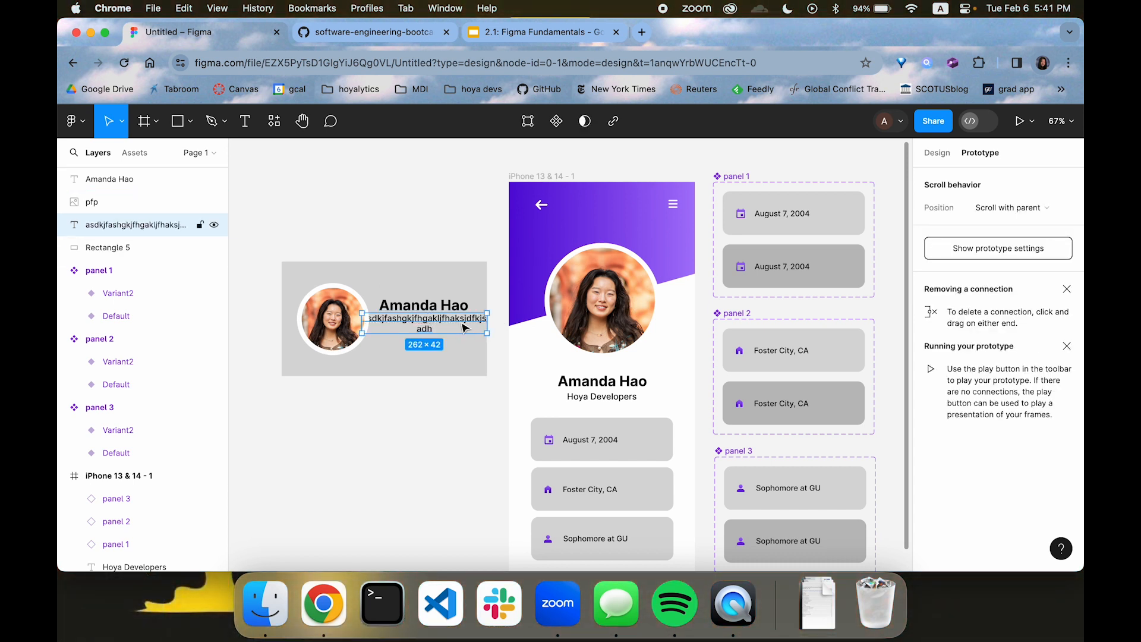
mouse_move(487, 324)
mouse_down()
mouse_move(502, 326)
mouse_move(470, 328)
mouse_up()
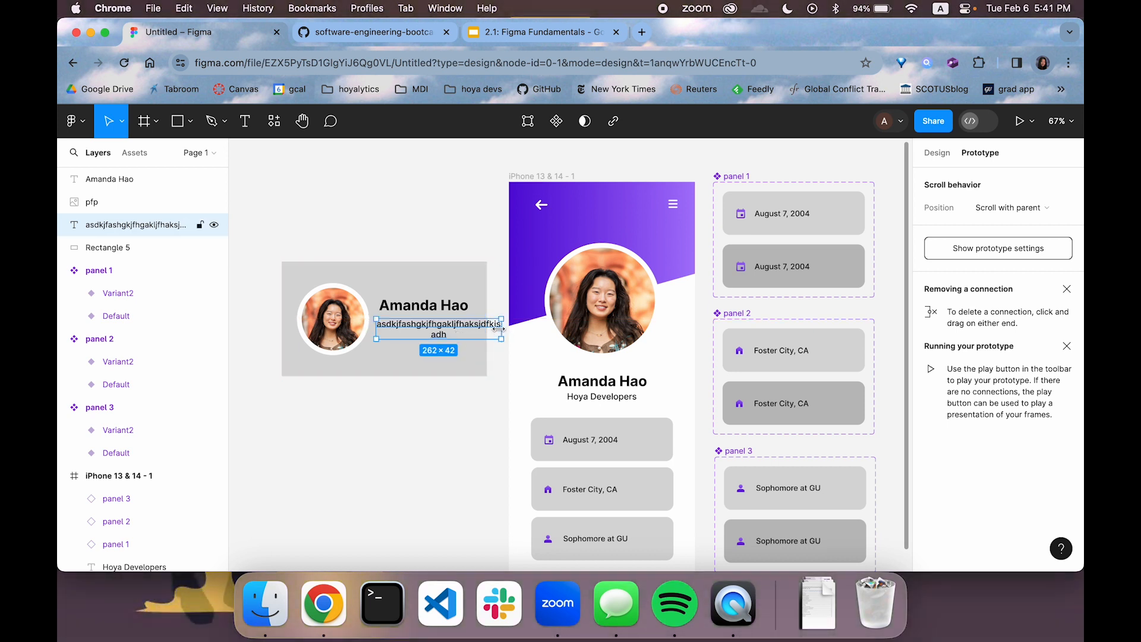
click(499, 259)
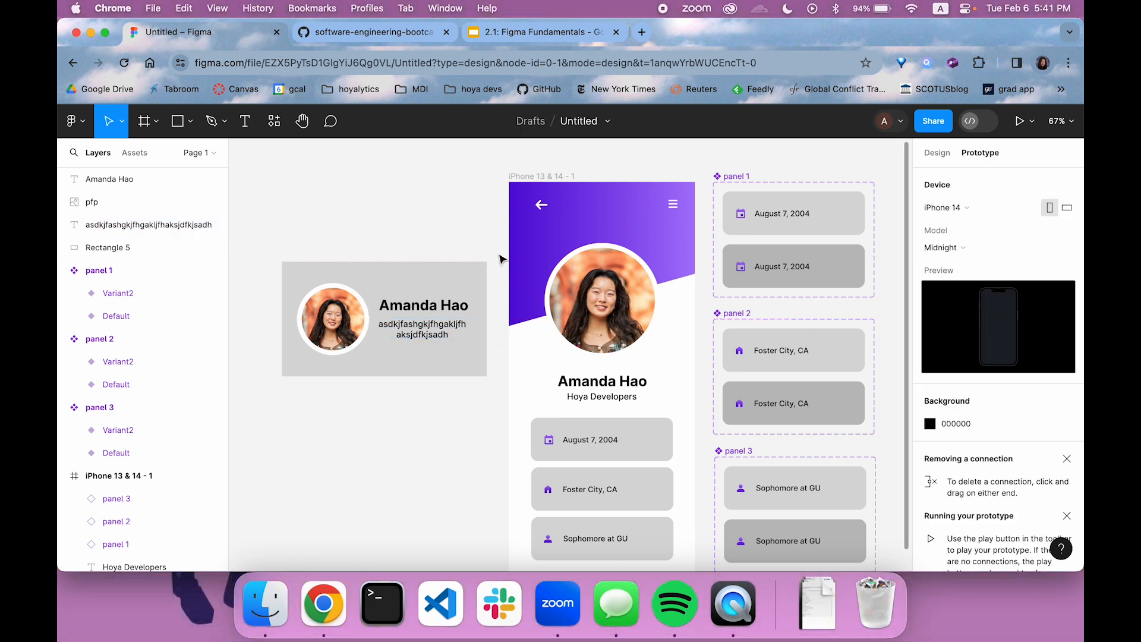
Round the card rectangle's corners to a radius of about 25 and group the rectangle, picture and both texts
click(334, 269)
drag(291, 270, 295, 278)
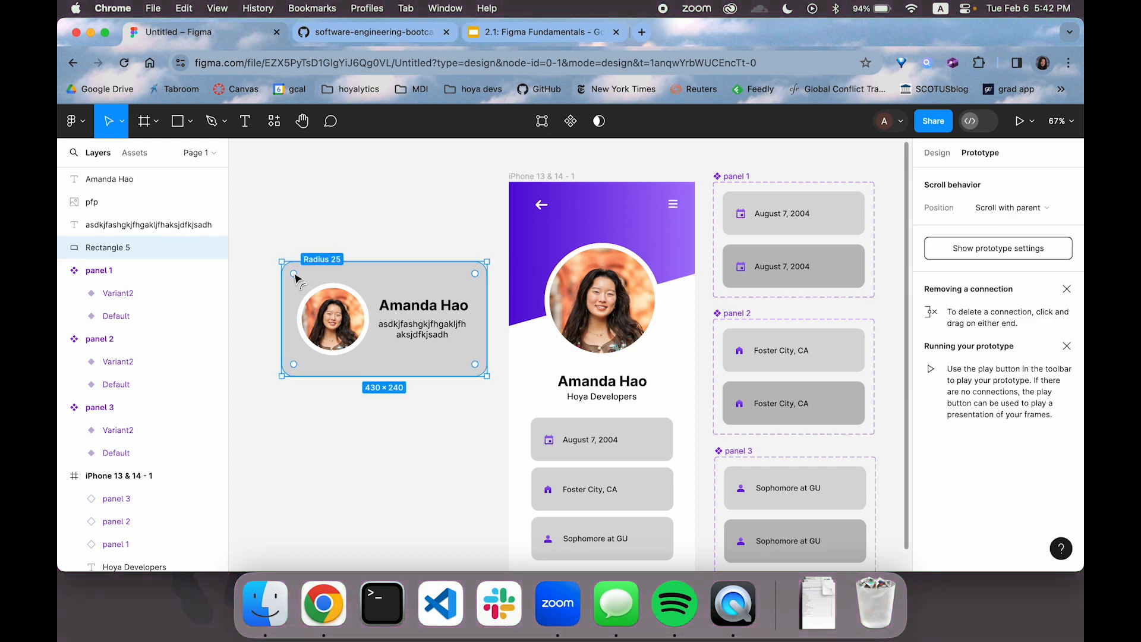
drag(289, 219, 468, 417)
key(super+g)
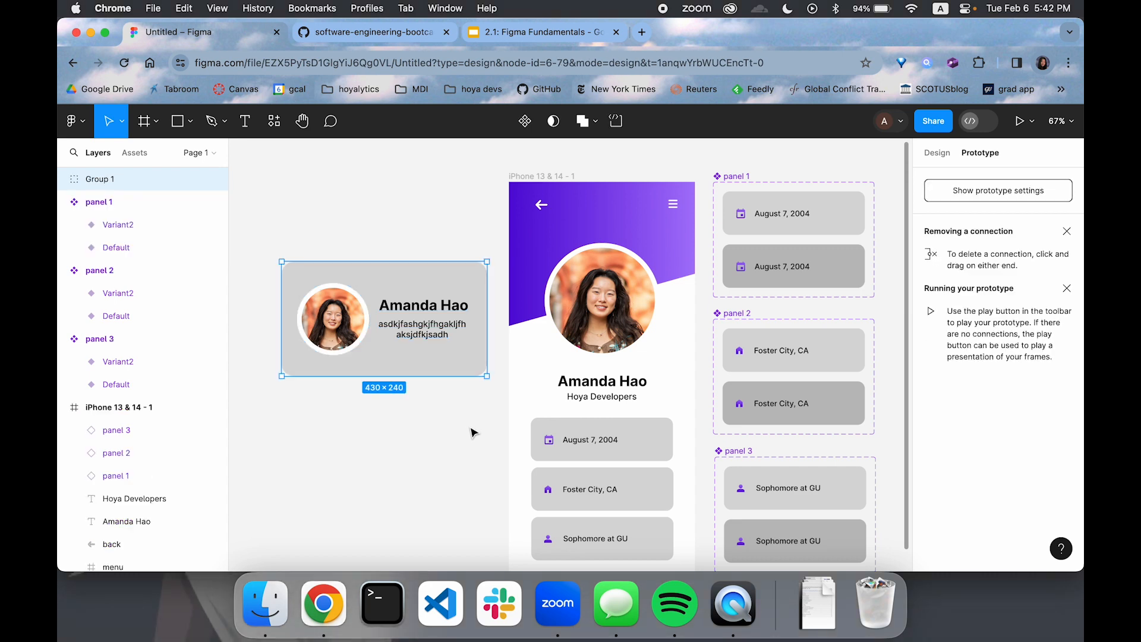
Rename the new card group as overlay
click(461, 451)
click(360, 293)
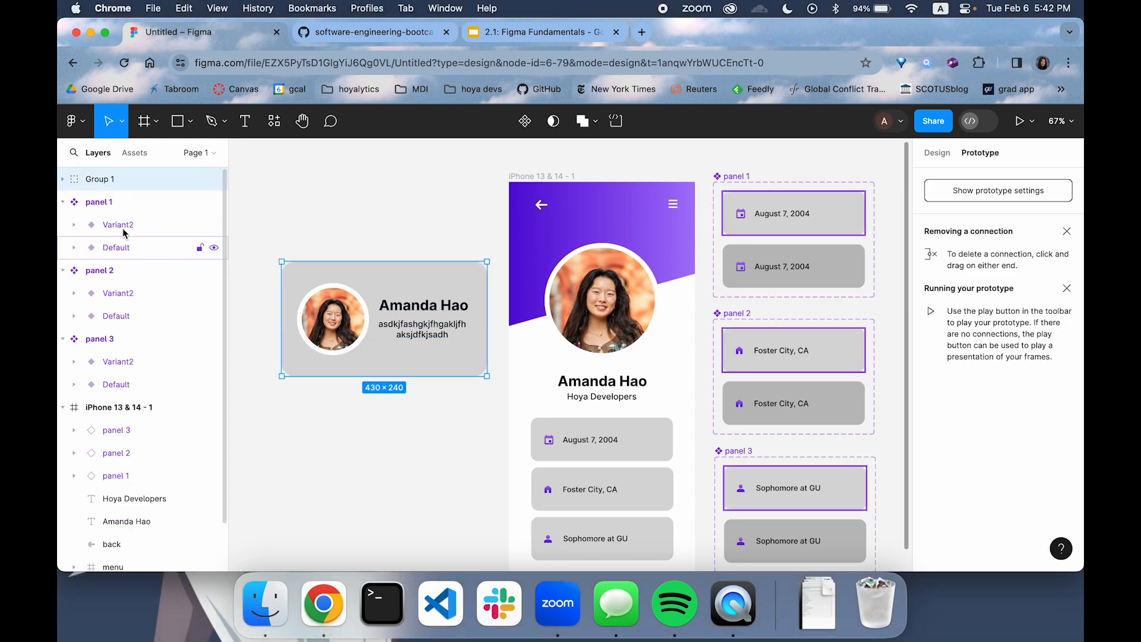
double_click(111, 179)
text(overlay)
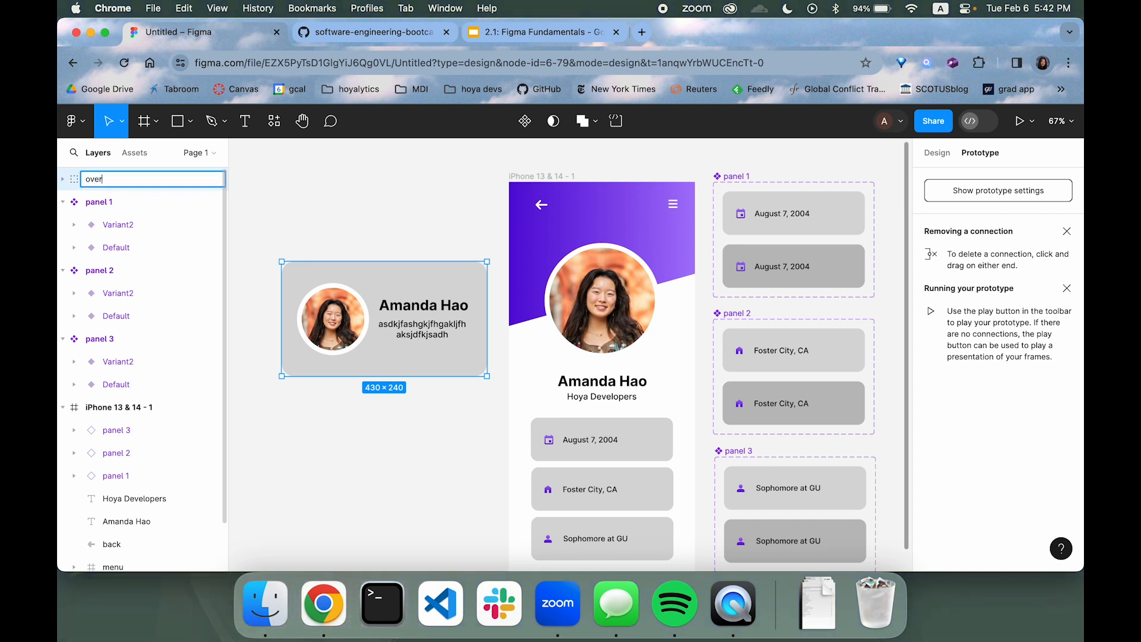
key(Return)
click(301, 187)
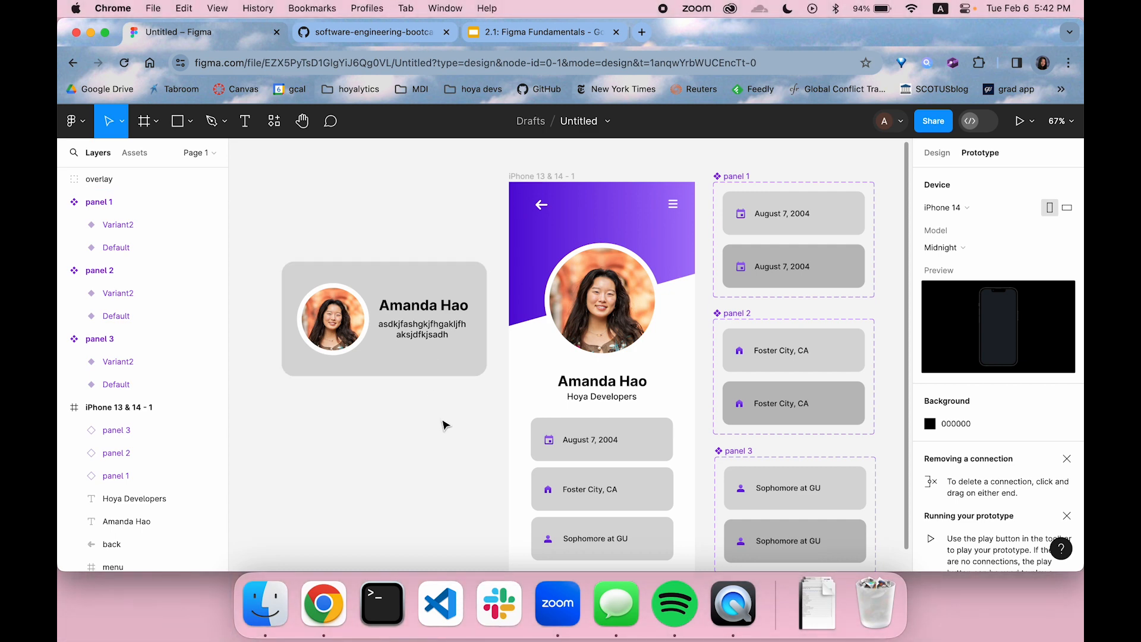
click(357, 356)
click(338, 333)
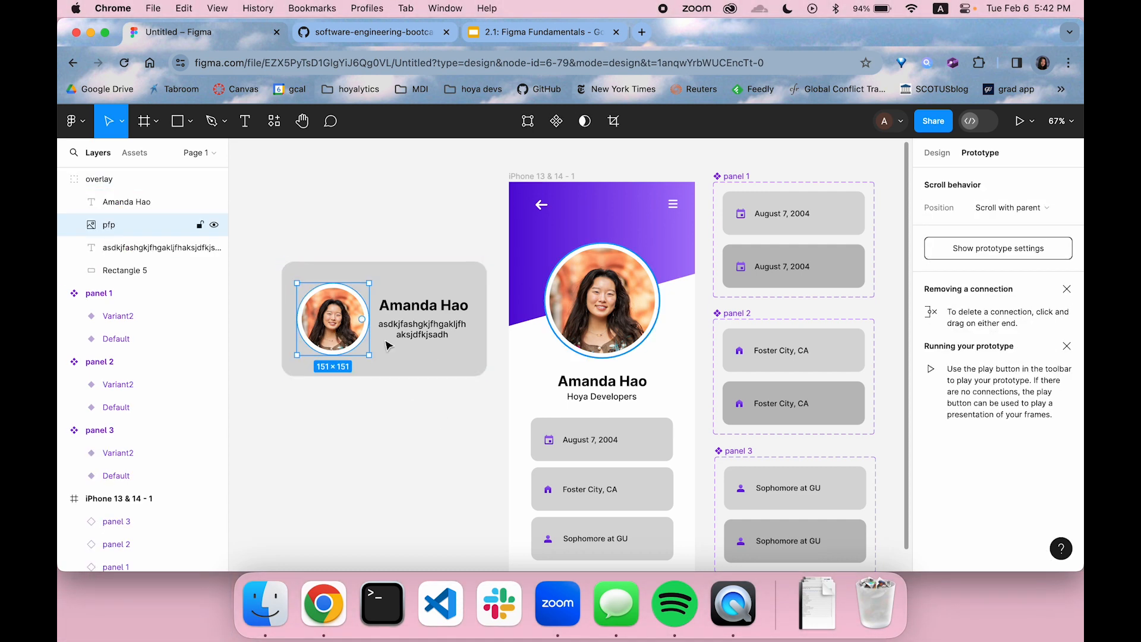
click(939, 153)
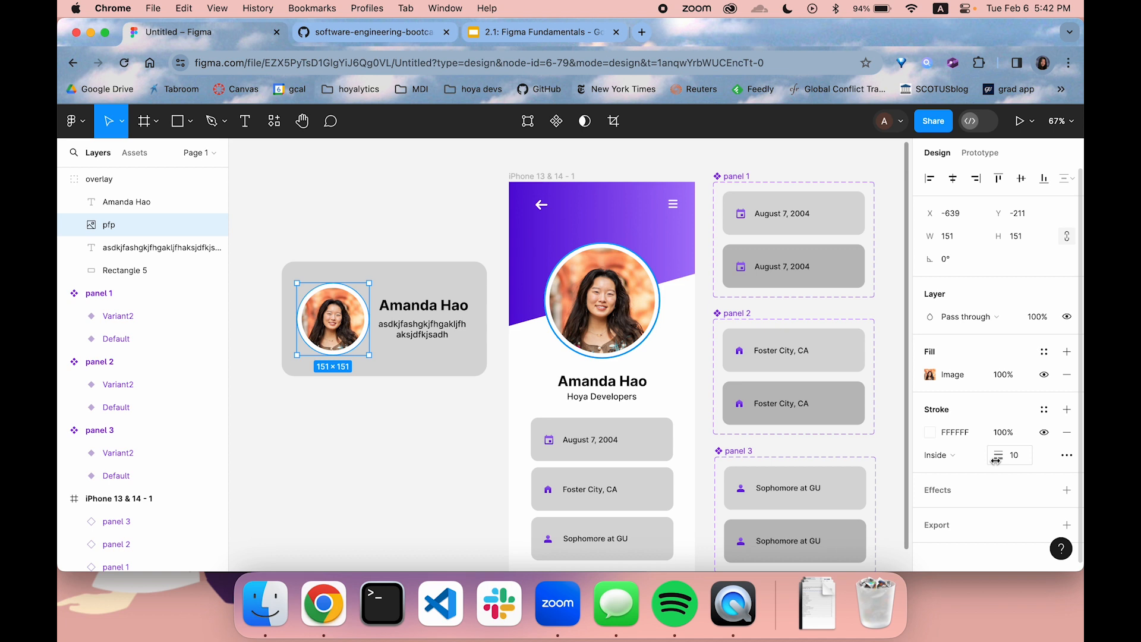
click(931, 434)
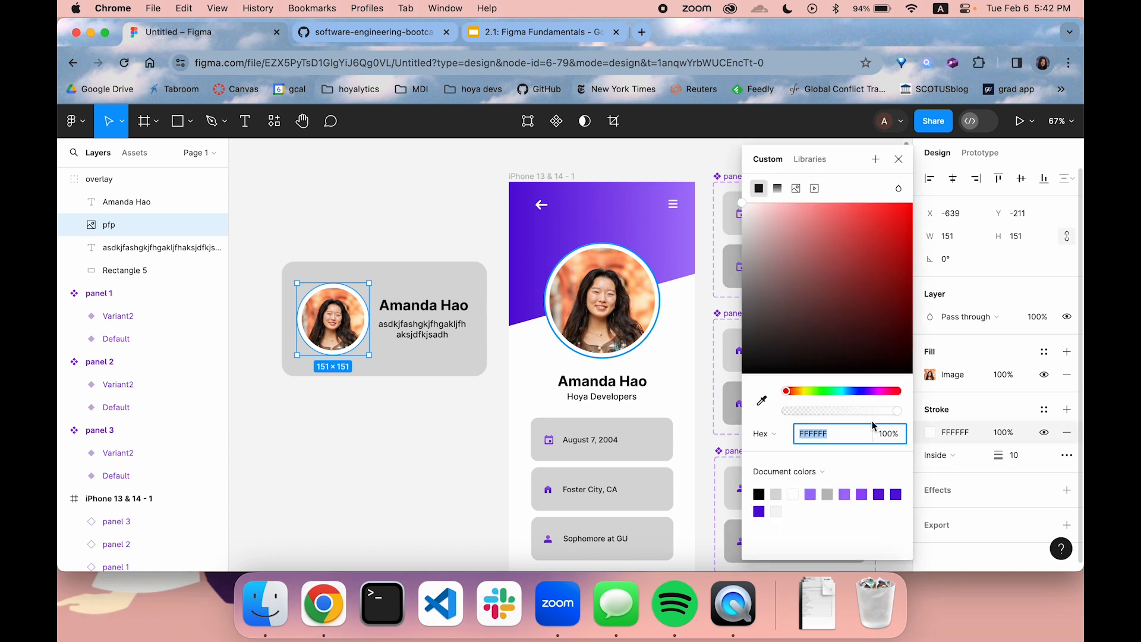
click(410, 397)
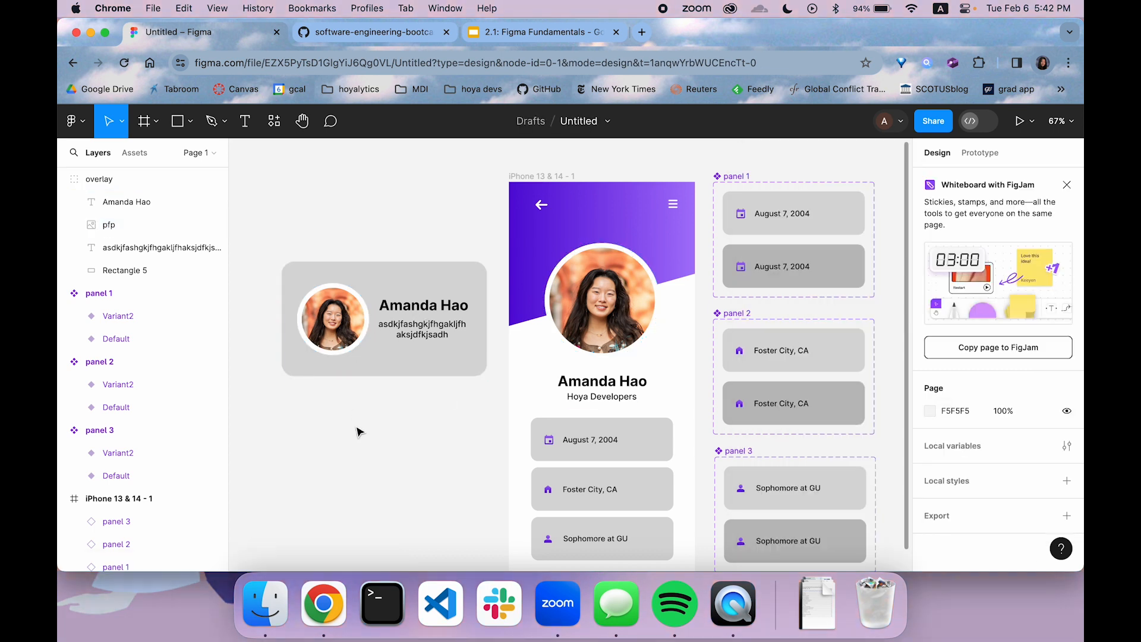
key(super+z)
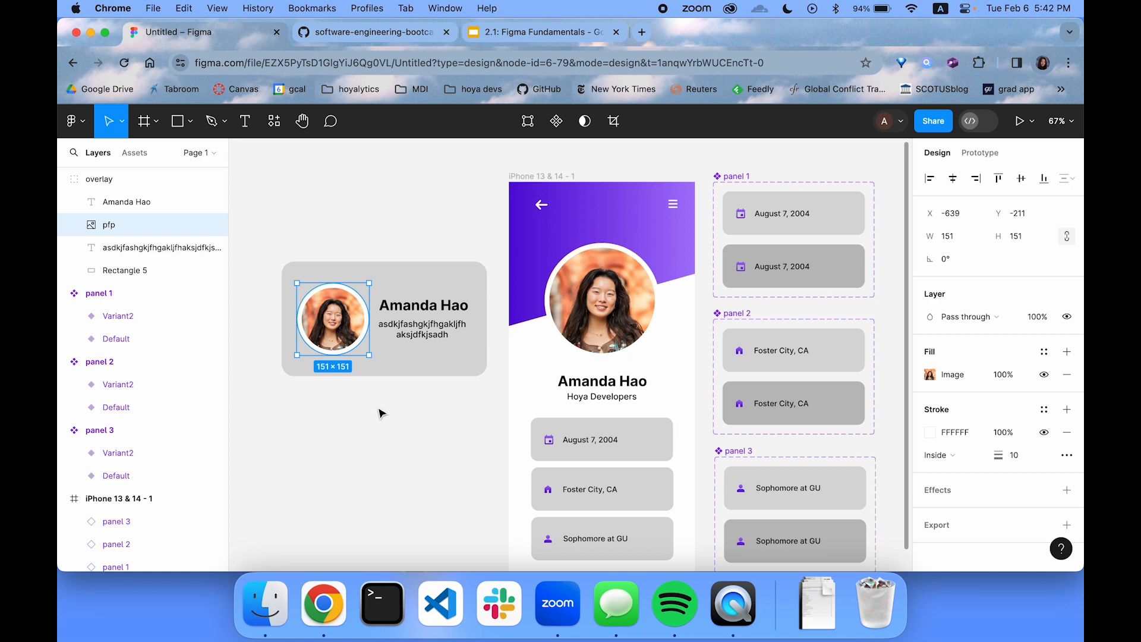
Draw a grey rectangle about 410 × 232 below the overlay card
click(177, 122)
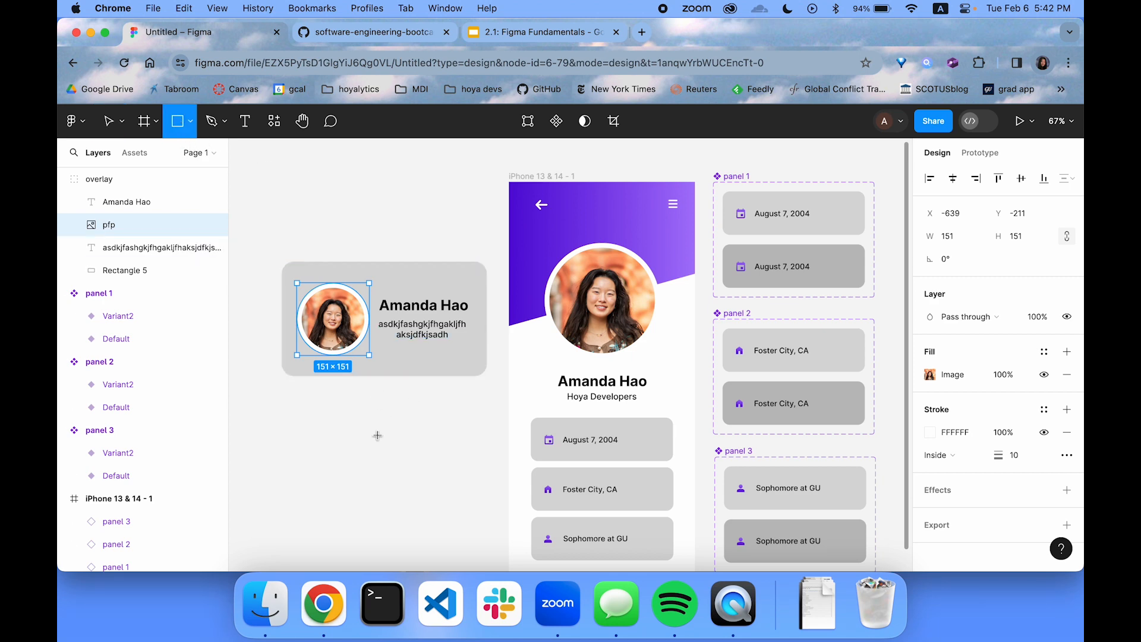
drag(288, 404, 483, 514)
scroll(485, 516, down, 3)
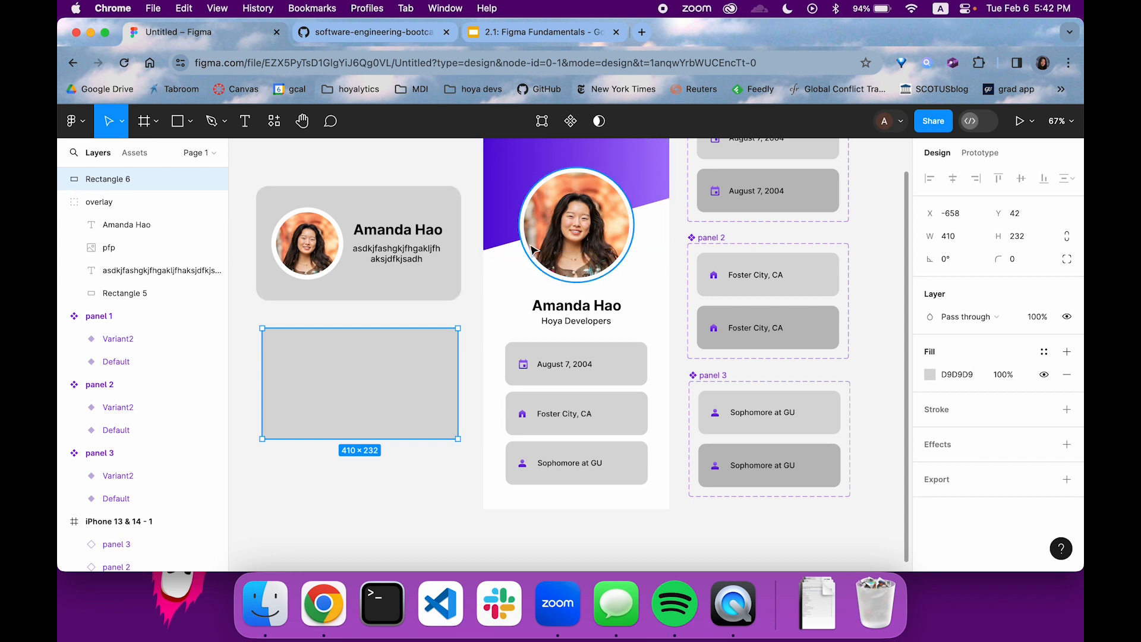
Place a copy of the large profile picture on the new rectangle, layered in front and scaled to about 179 × 179
click(558, 238)
drag(557, 237, 360, 387)
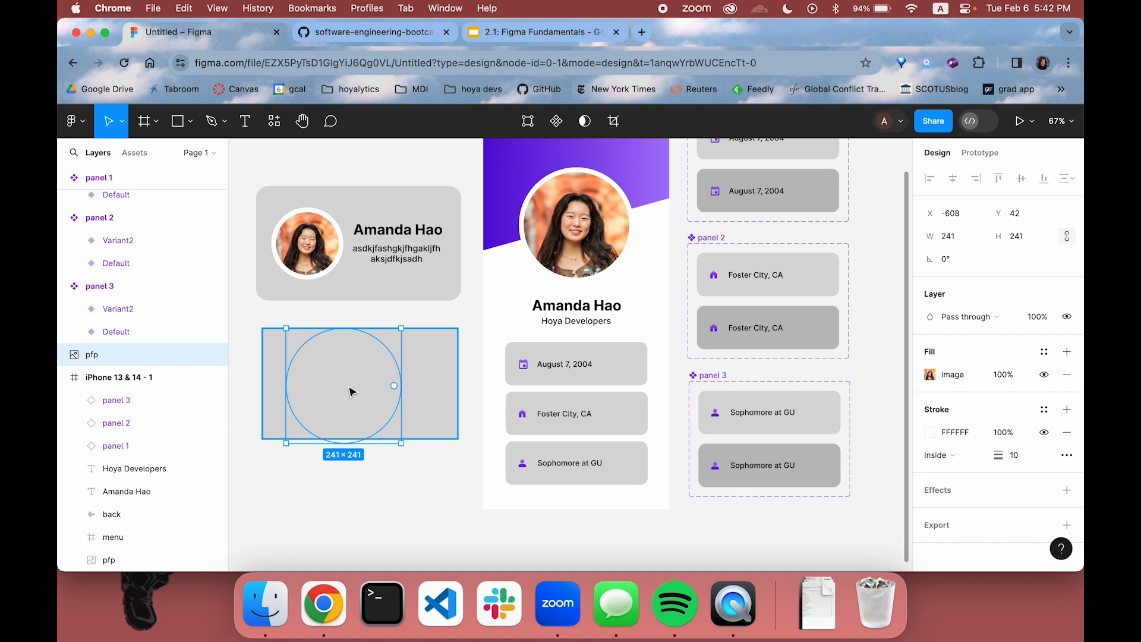
scroll(116, 387, up, 5)
drag(106, 523, 142, 177)
drag(401, 441, 334, 398)
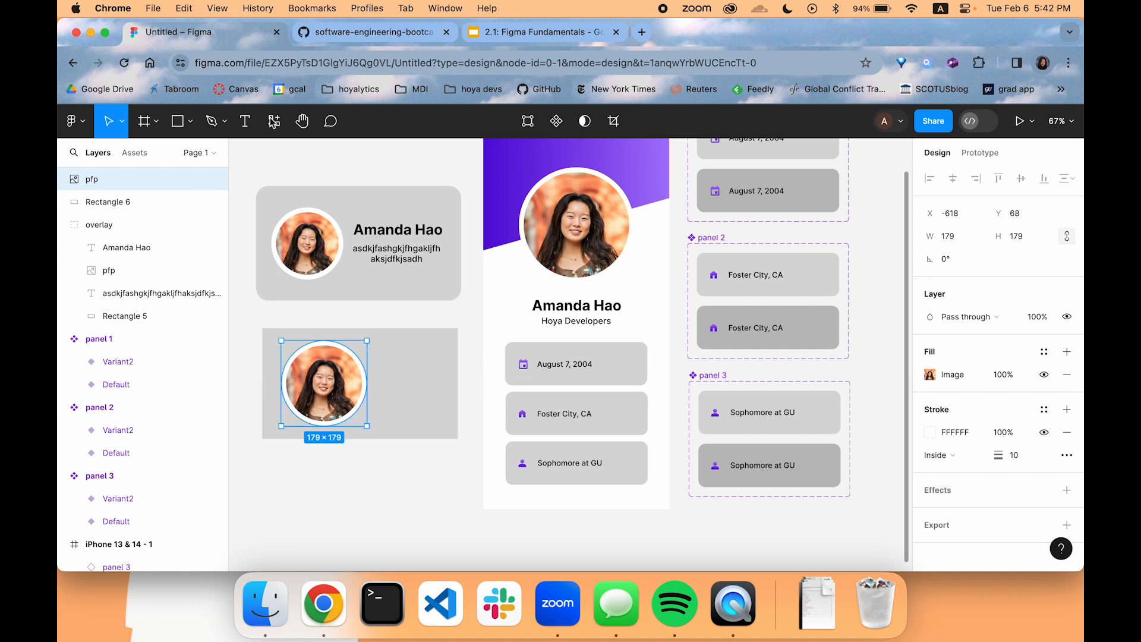
Add a text box with the person's full name beside the picture on the lower rectangle
click(250, 120)
click(380, 359)
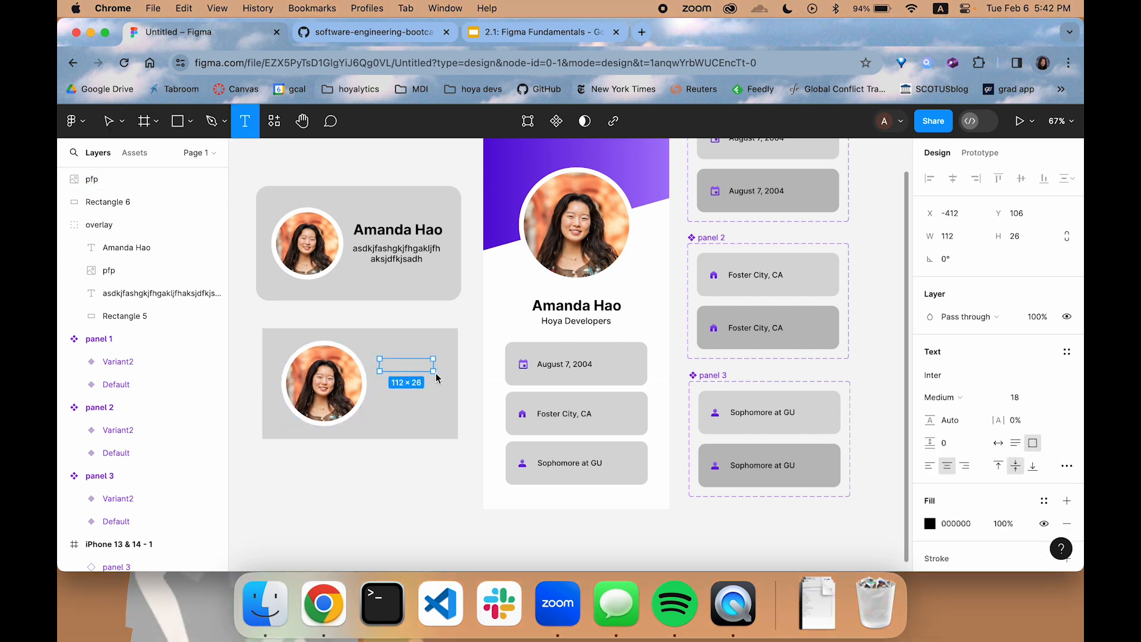
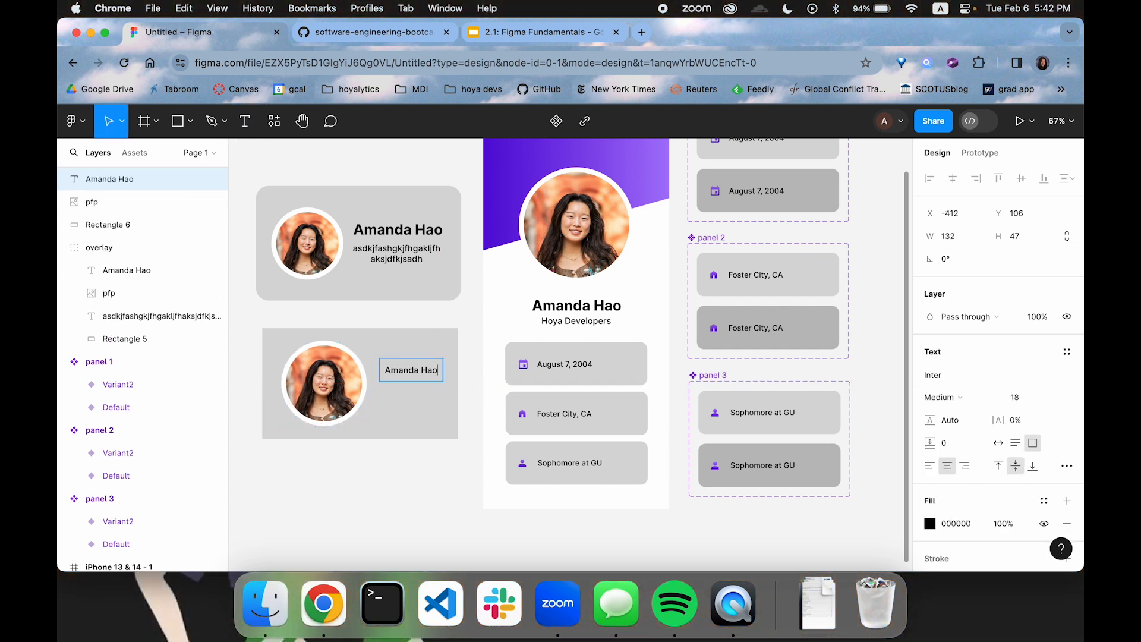
key(Escape)
Add a text box about 115 × 60 with the placeholder "sdfadskjfhkjghkfajskdhf" under the name on the lower card
key(t)
drag(382, 395, 435, 420)
text(sdfadskjfhkjghkfajskdhf)
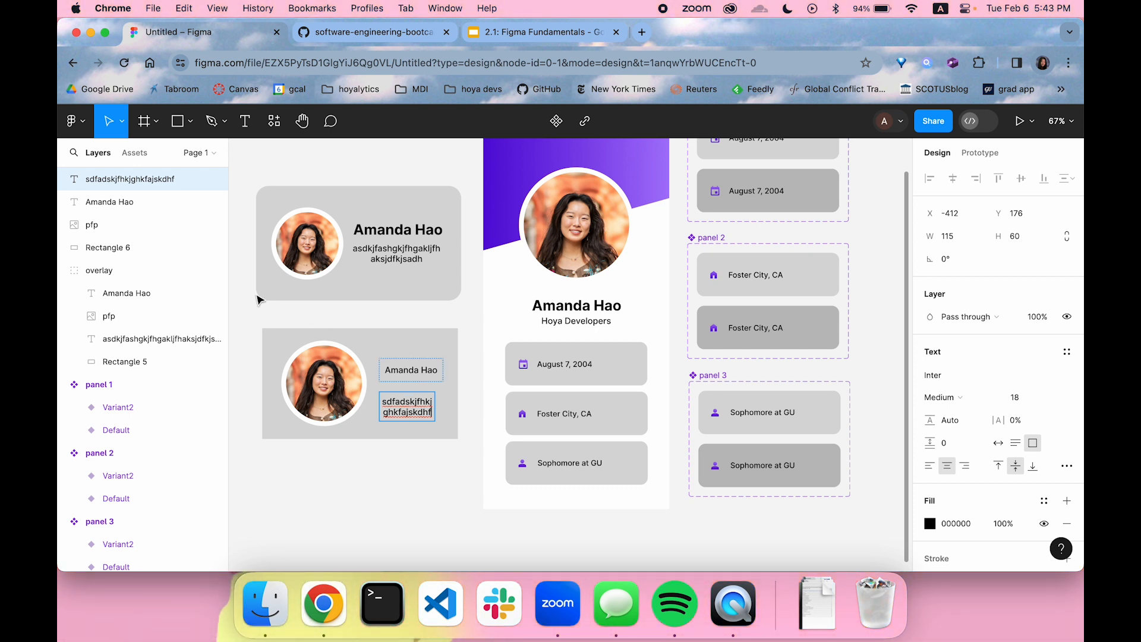
key(Escape)
Delete the lower practice card with its rectangle, picture and both texts
drag(252, 326, 441, 471)
key(Delete)
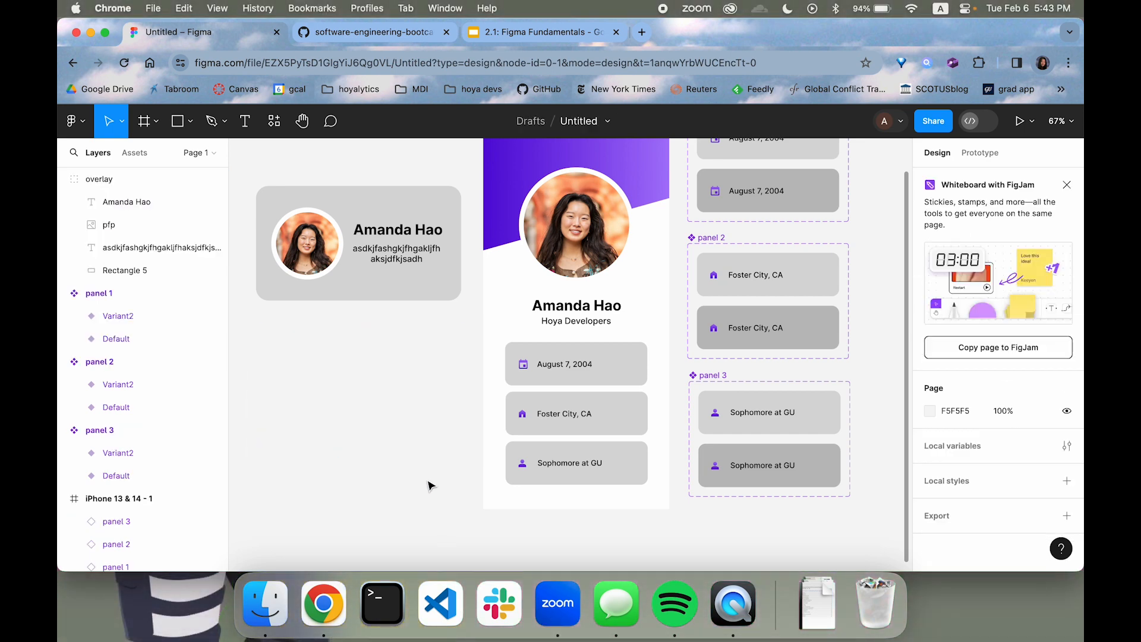
Set the stroke weight of the profile picture in the overlay card to 5
click(408, 294)
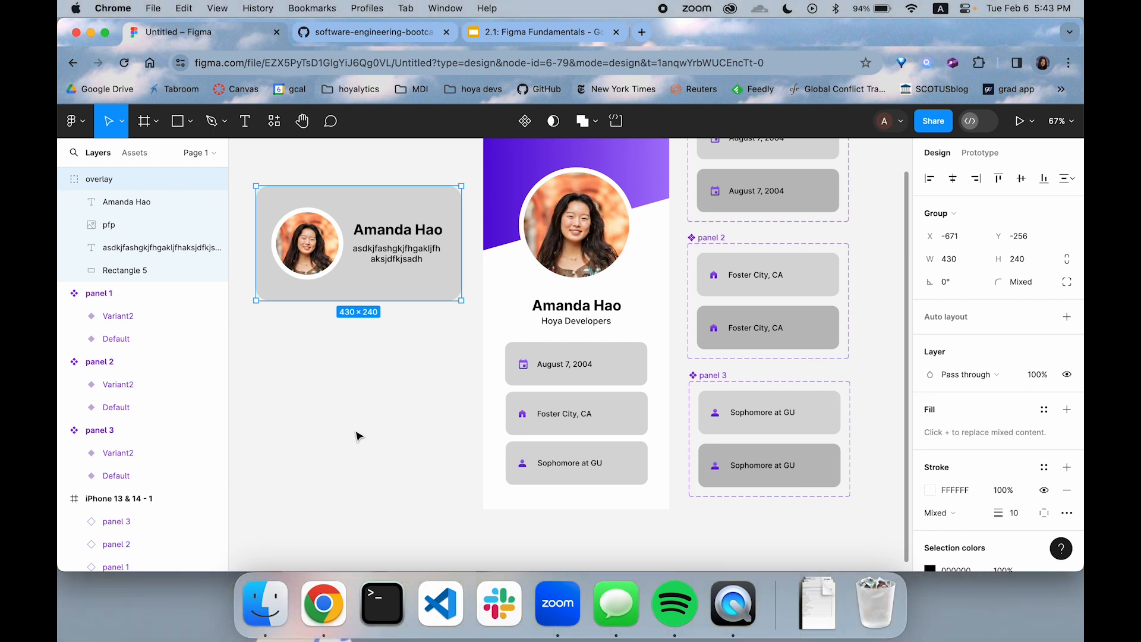
click(312, 259)
click(1013, 456)
text(5)
key(Return)
click(339, 494)
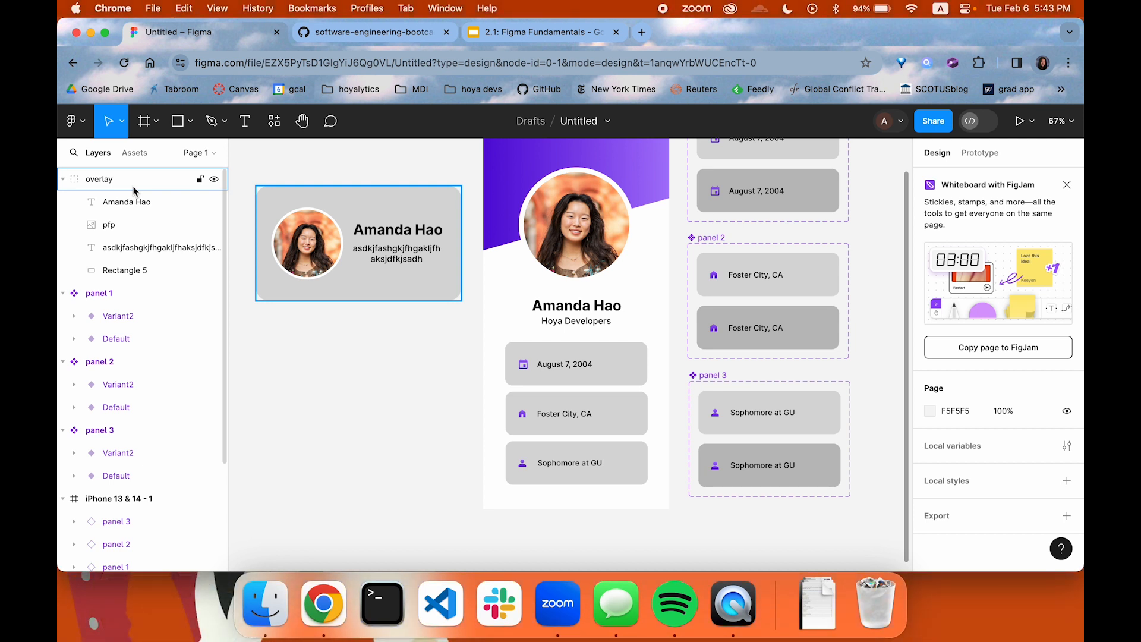
Draw a plain grey rectangle about 407 × 217 in the empty area below the overlay card
click(181, 123)
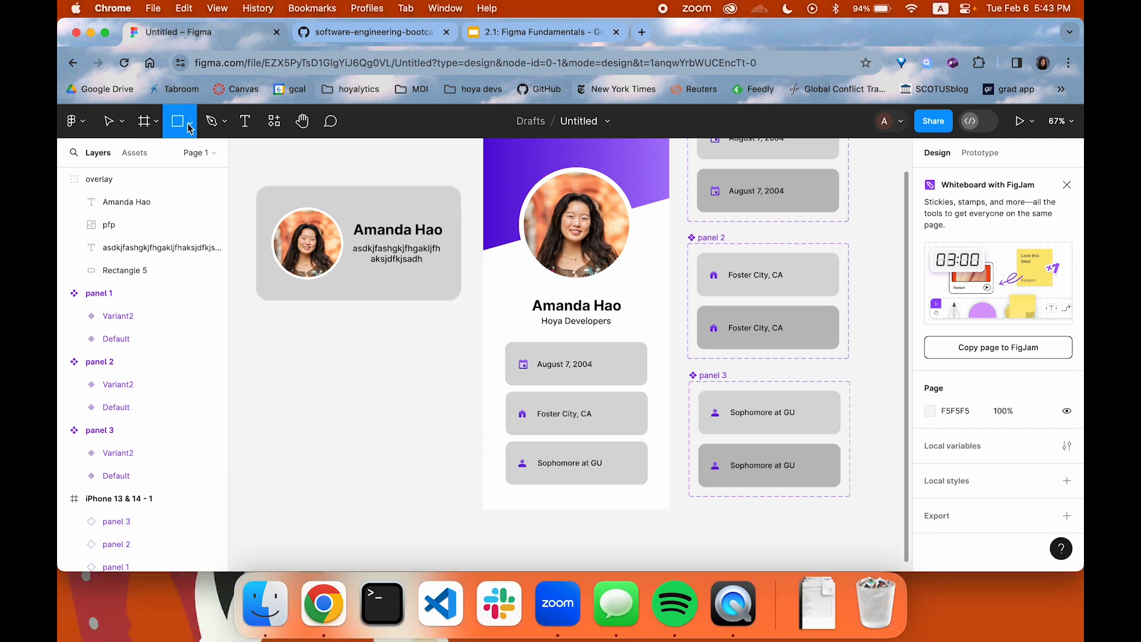
drag(271, 326, 466, 429)
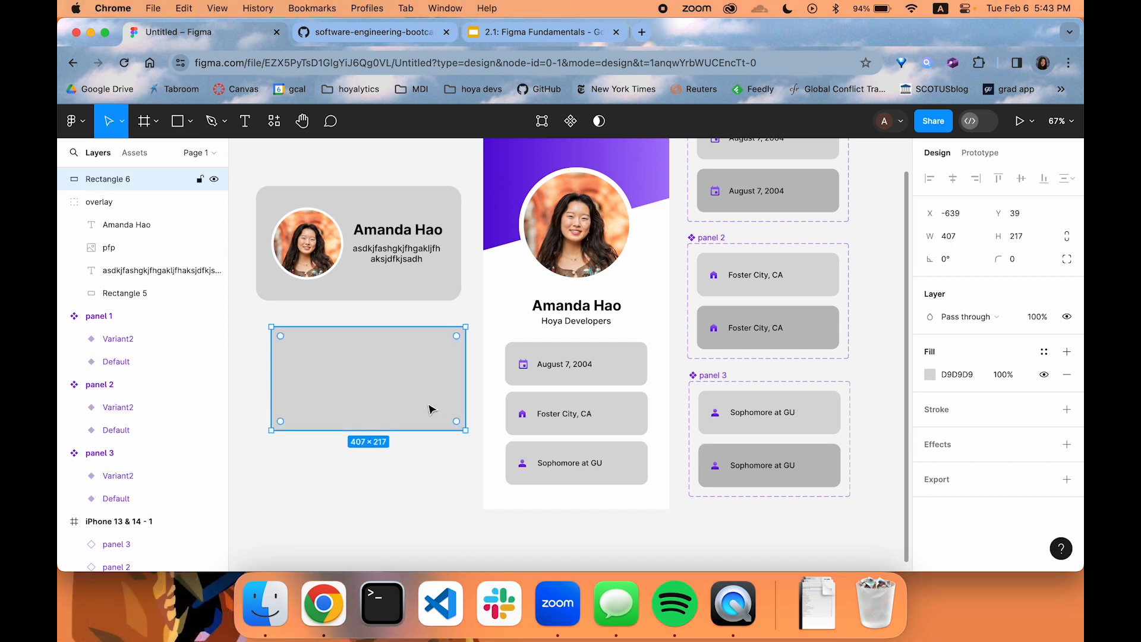
double_click(408, 376)
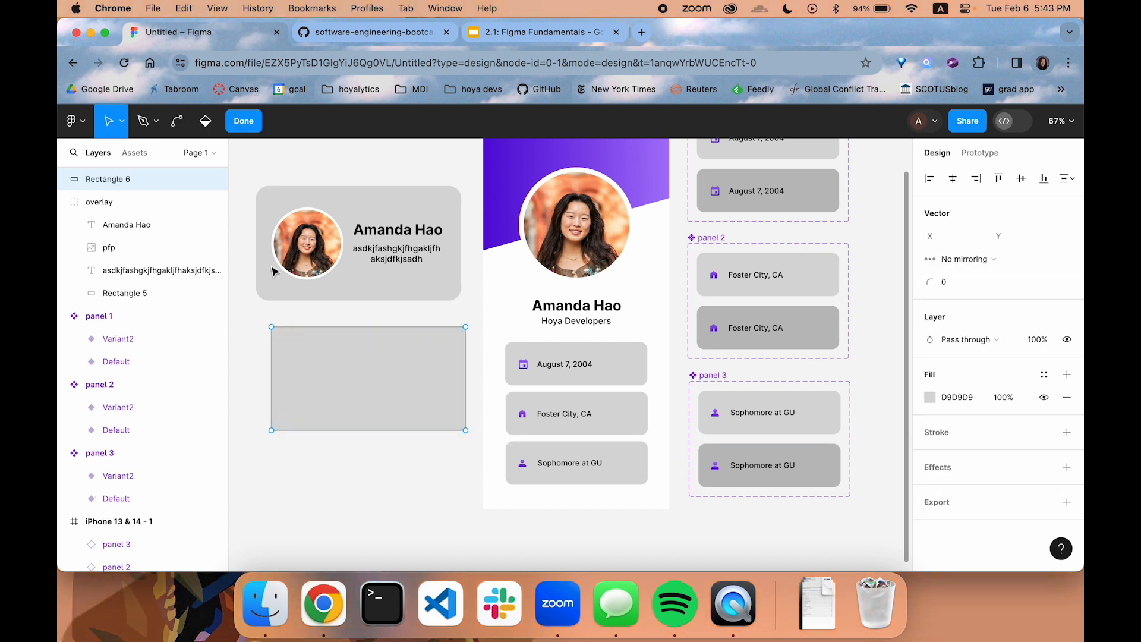
key(Escape)
Add the bold text "OVERLAY" in a box about 228 × 108 on the plain rectangle
click(244, 121)
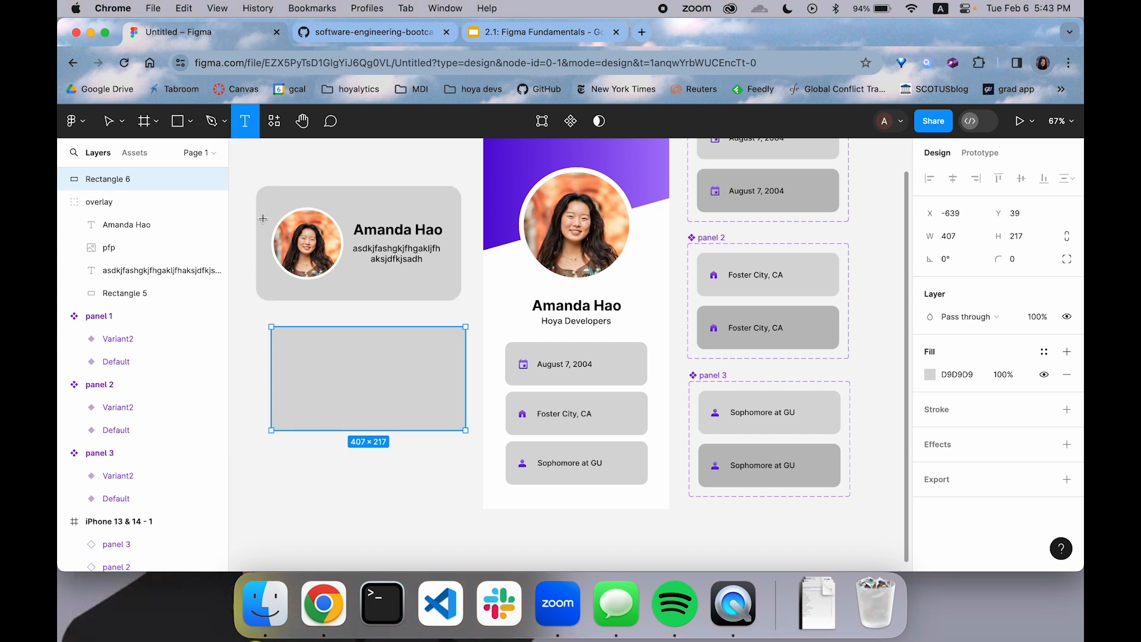
drag(307, 352, 416, 404)
text(OVERLAY)
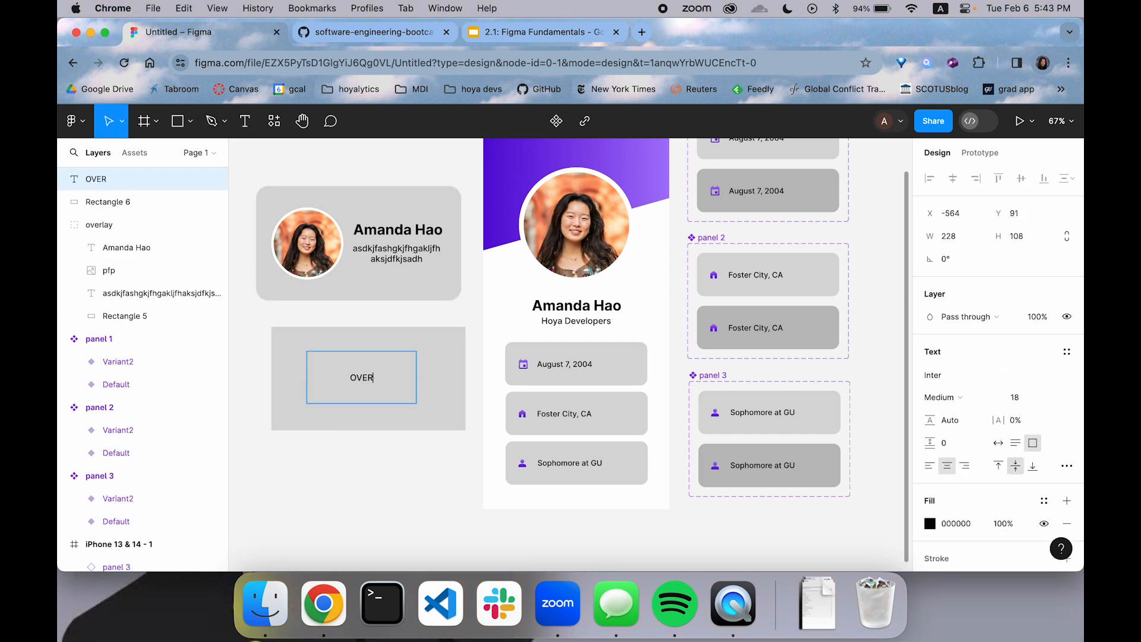
key(super+b)
key(Escape)
click(419, 477)
Group the plain rectangle with its OVERLAY text
drag(444, 469, 319, 354)
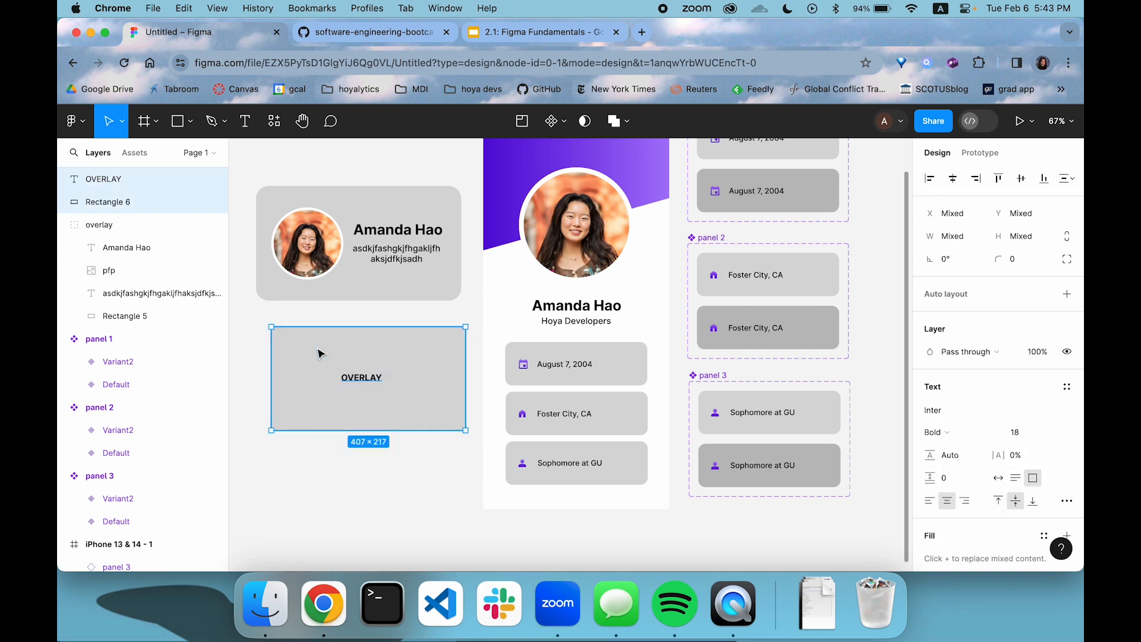
key(super+g)
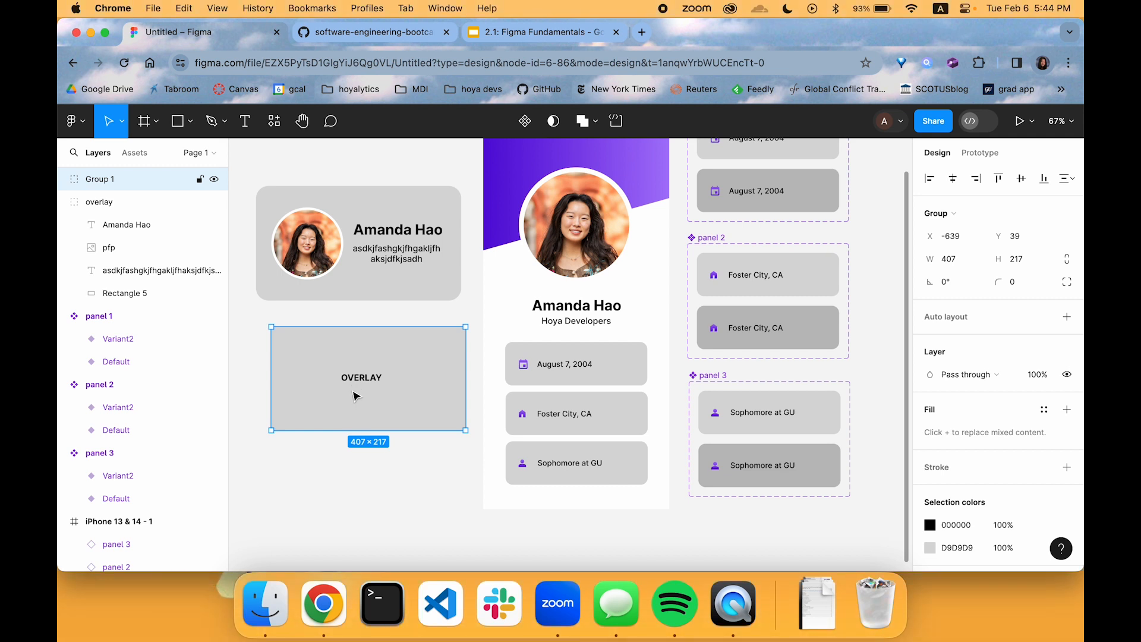
right_click(385, 363)
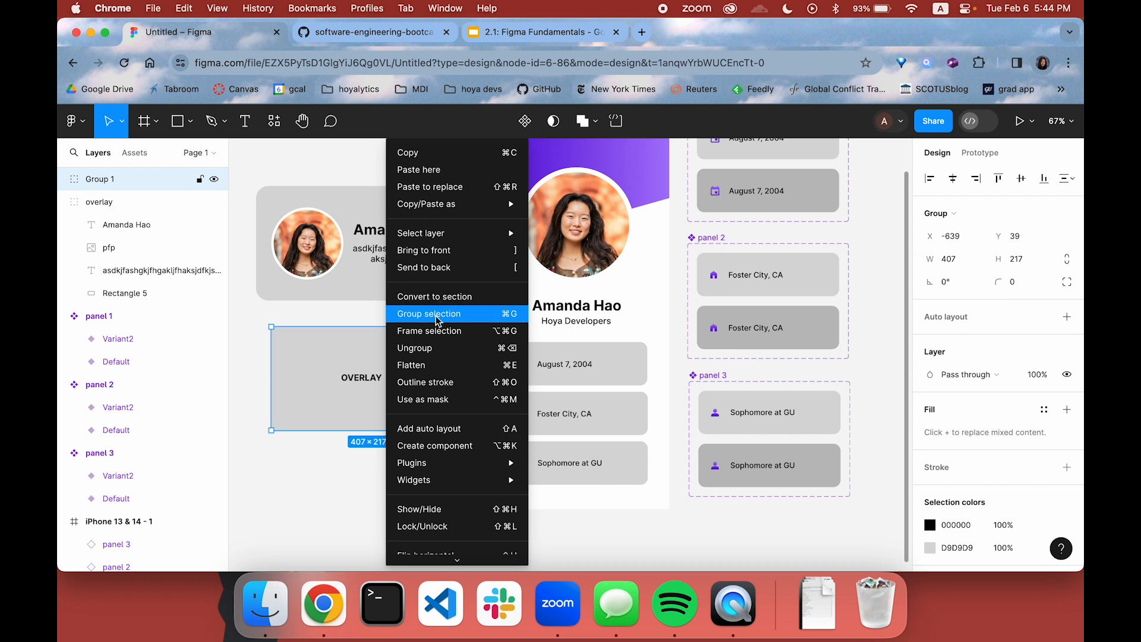
click(295, 469)
click(356, 466)
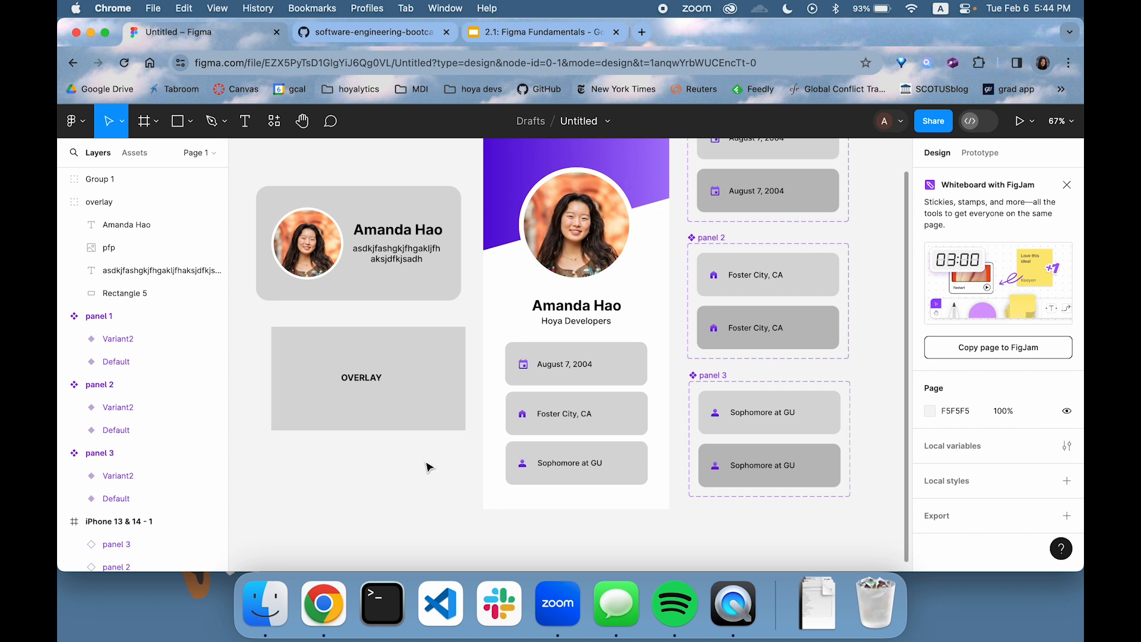
Delete the grouped OVERLAY placeholder below the card
click(300, 338)
key(Delete)
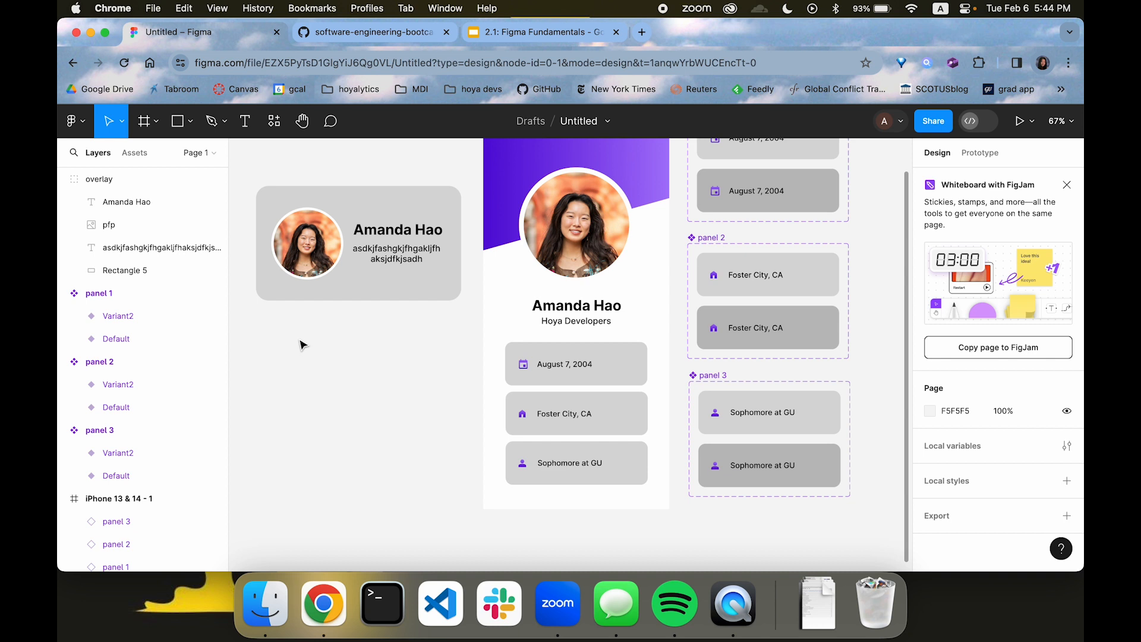
Convert the overlay card group and the profile picture in the iPhone frame into separate components
click(331, 296)
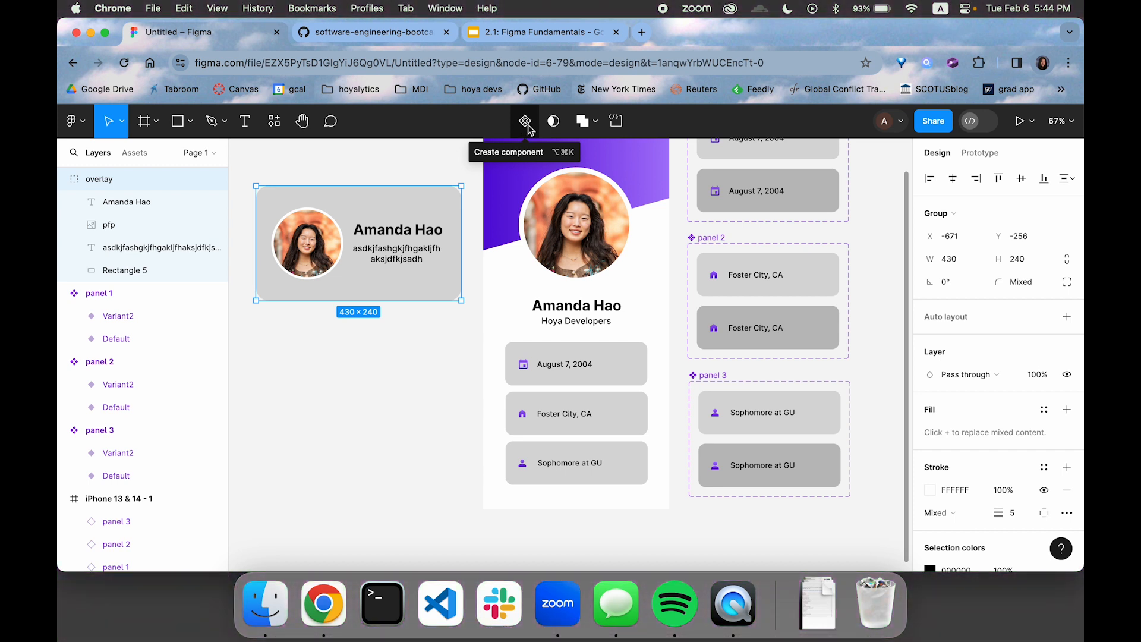
click(528, 127)
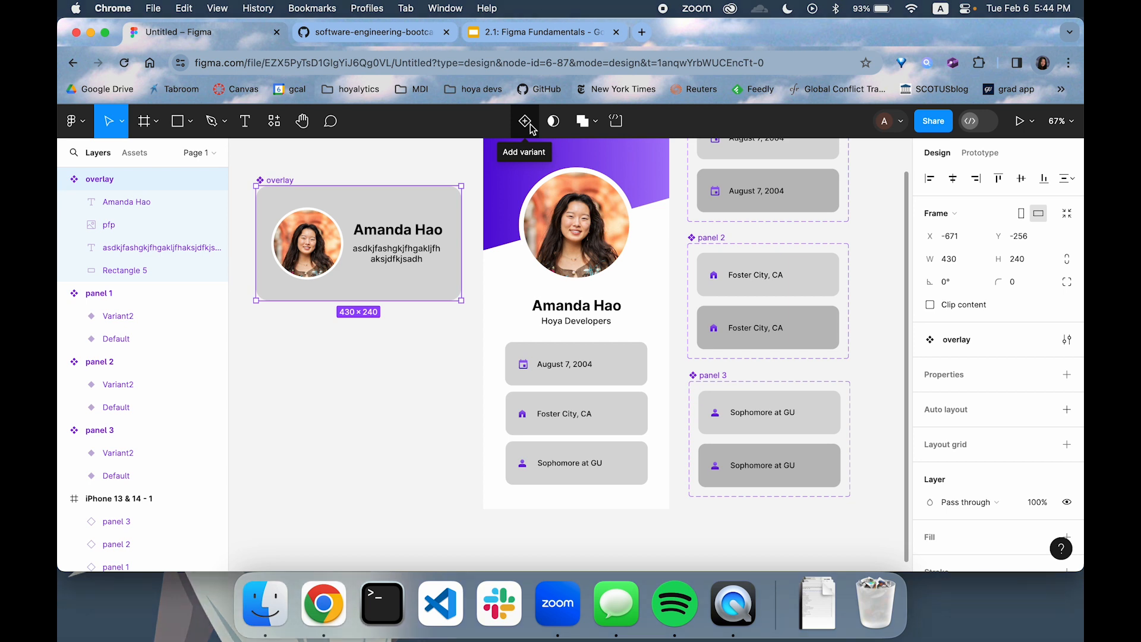
click(613, 221)
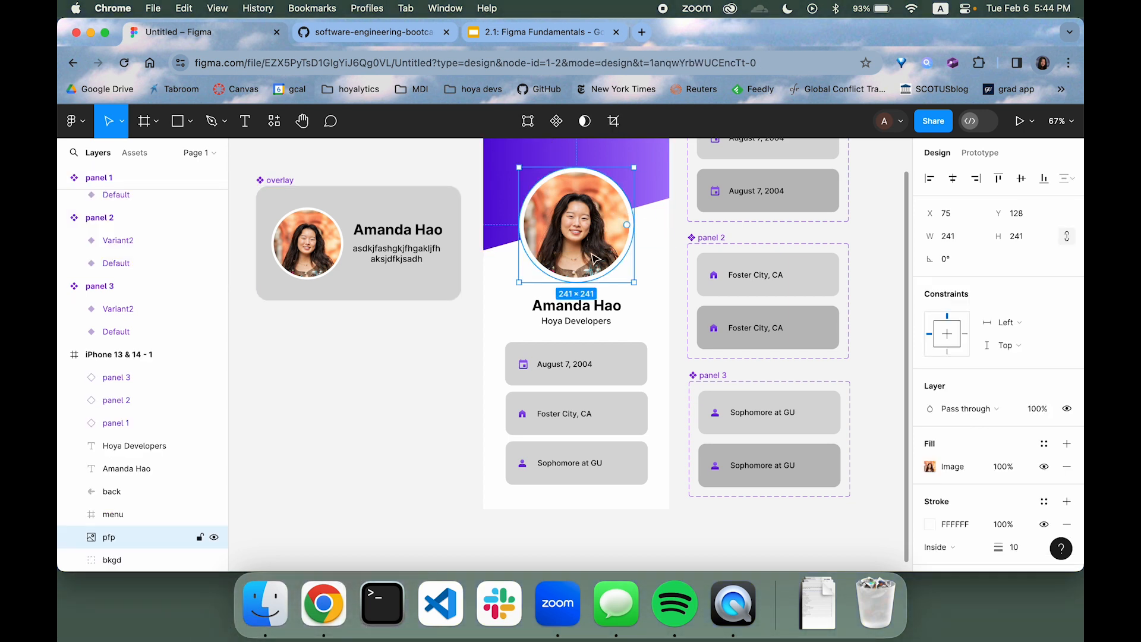
click(556, 121)
click(420, 332)
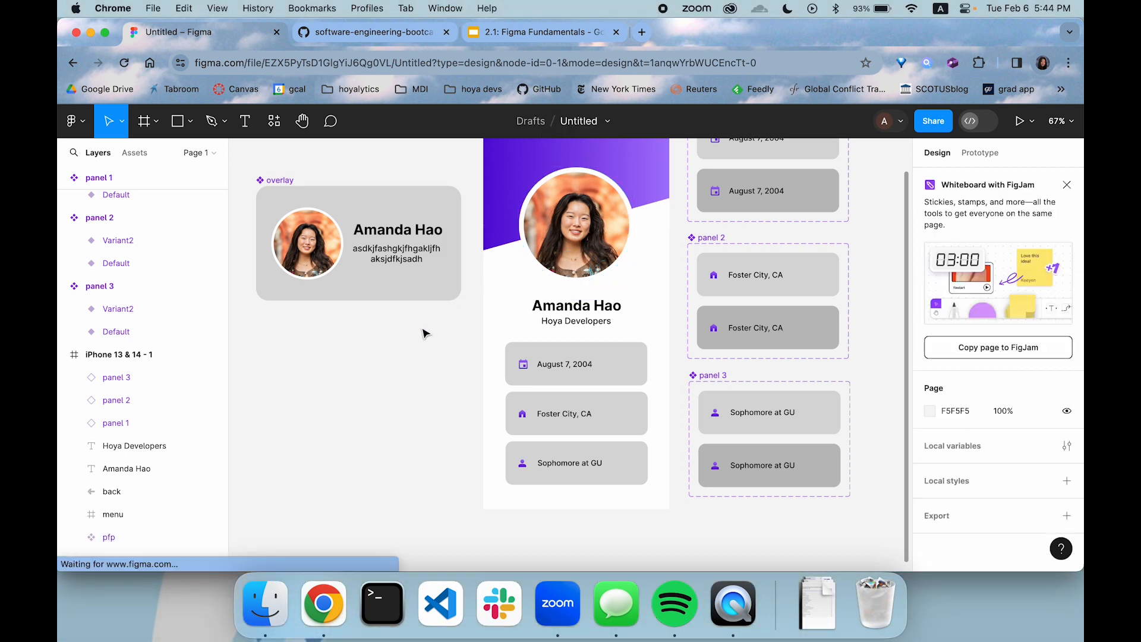
click(560, 234)
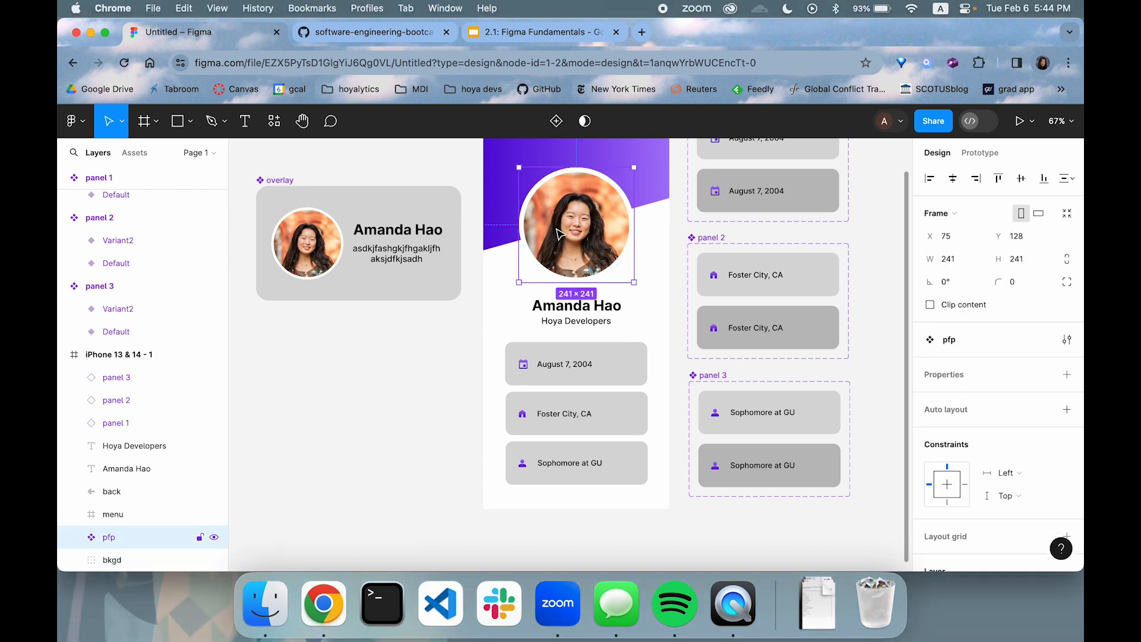
click(422, 287)
click(585, 223)
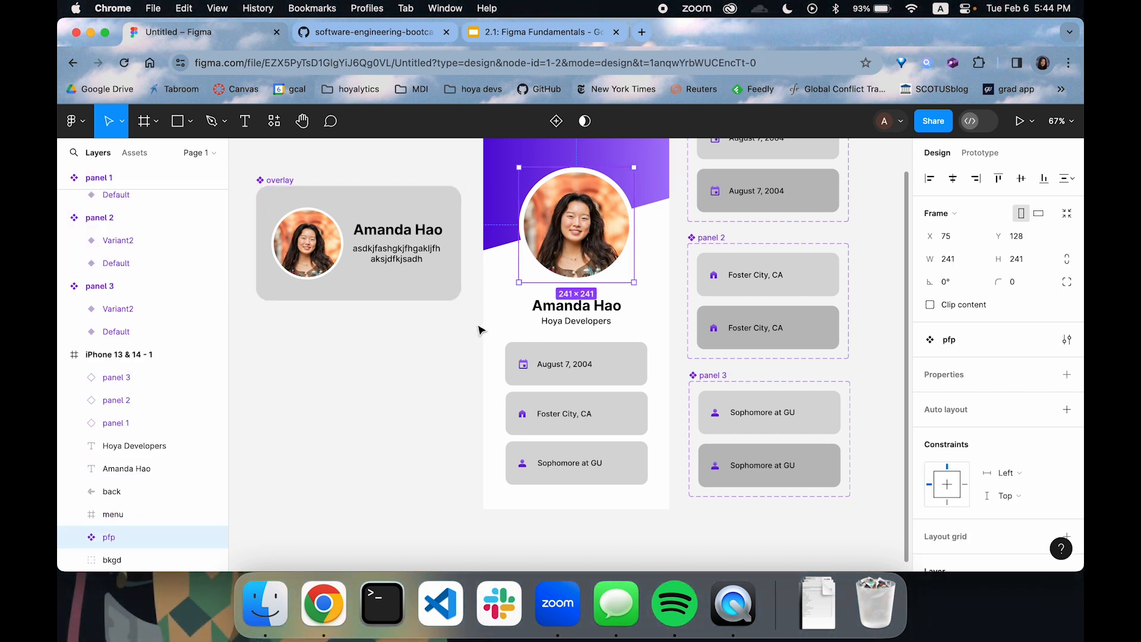
click(449, 342)
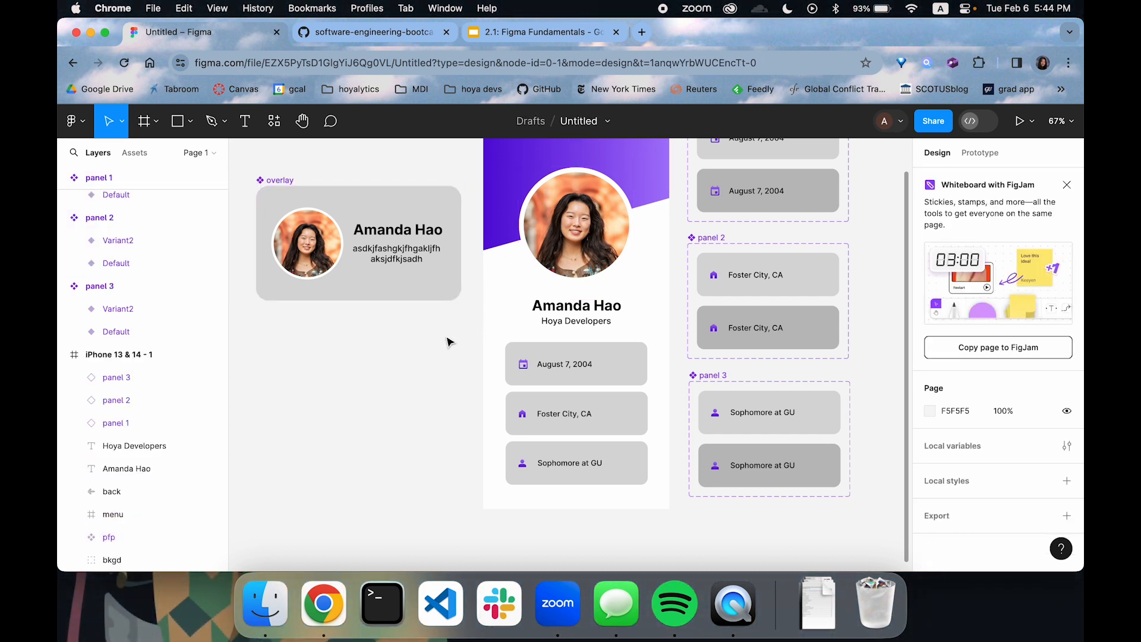
Add an On tap interaction to the iPhone frame's profile picture that opens the overlay component as an overlay with the Dissolve animation
click(607, 219)
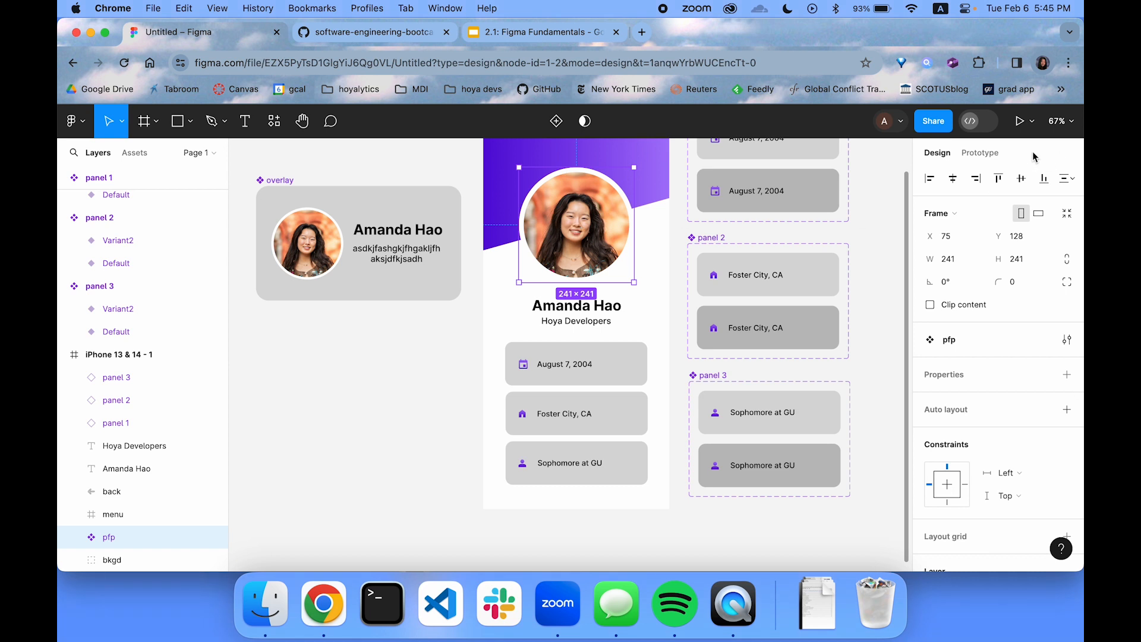
click(991, 154)
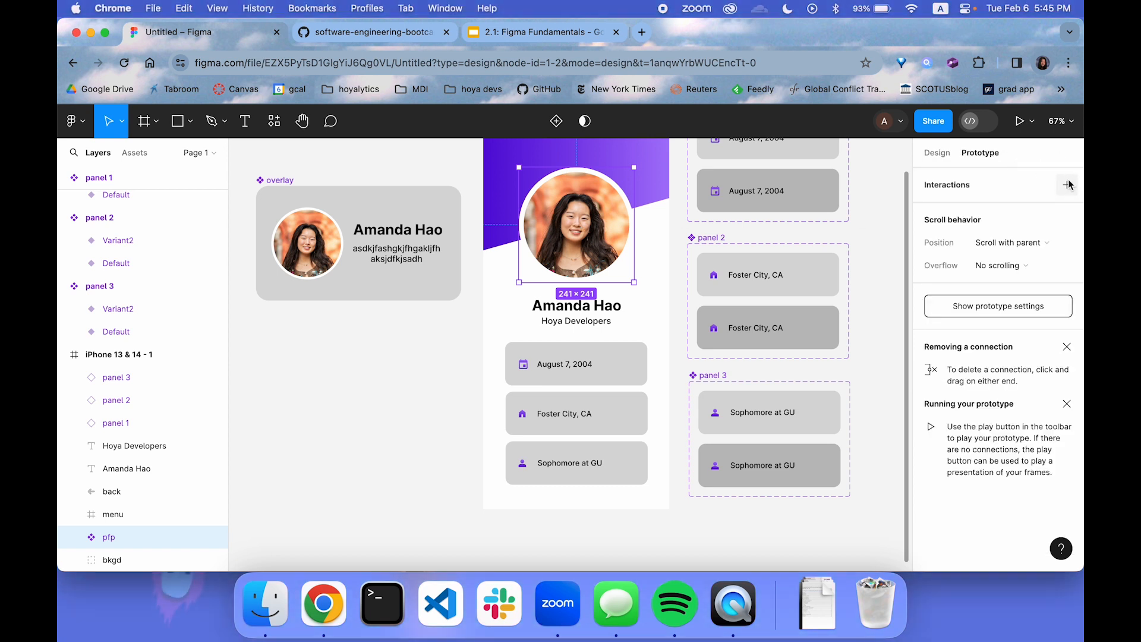
click(1067, 185)
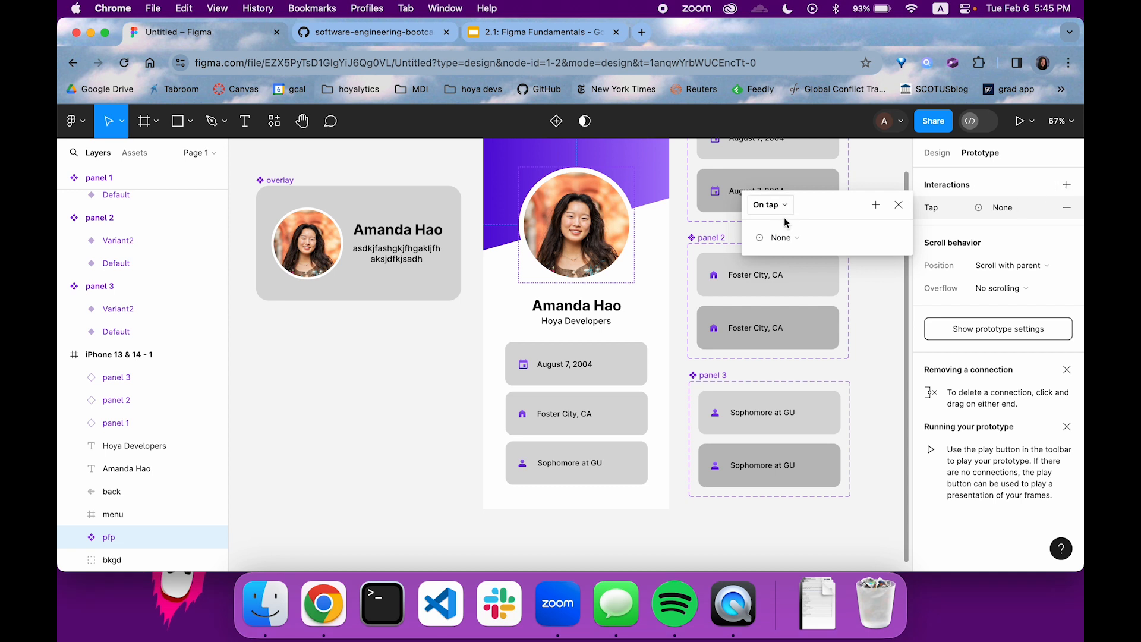
click(784, 237)
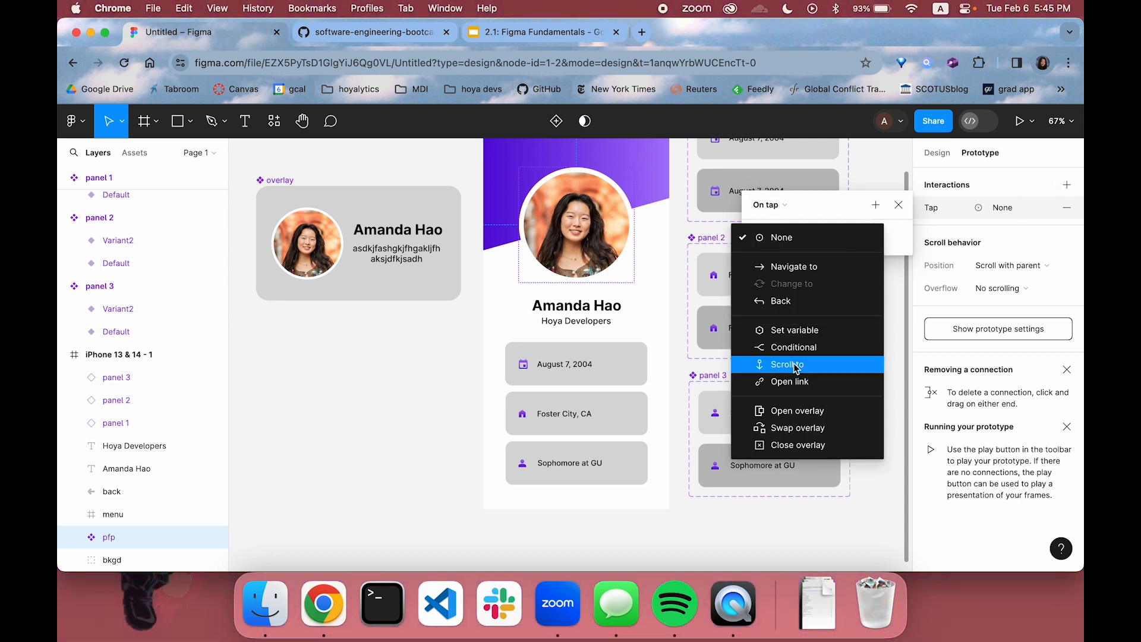
click(800, 415)
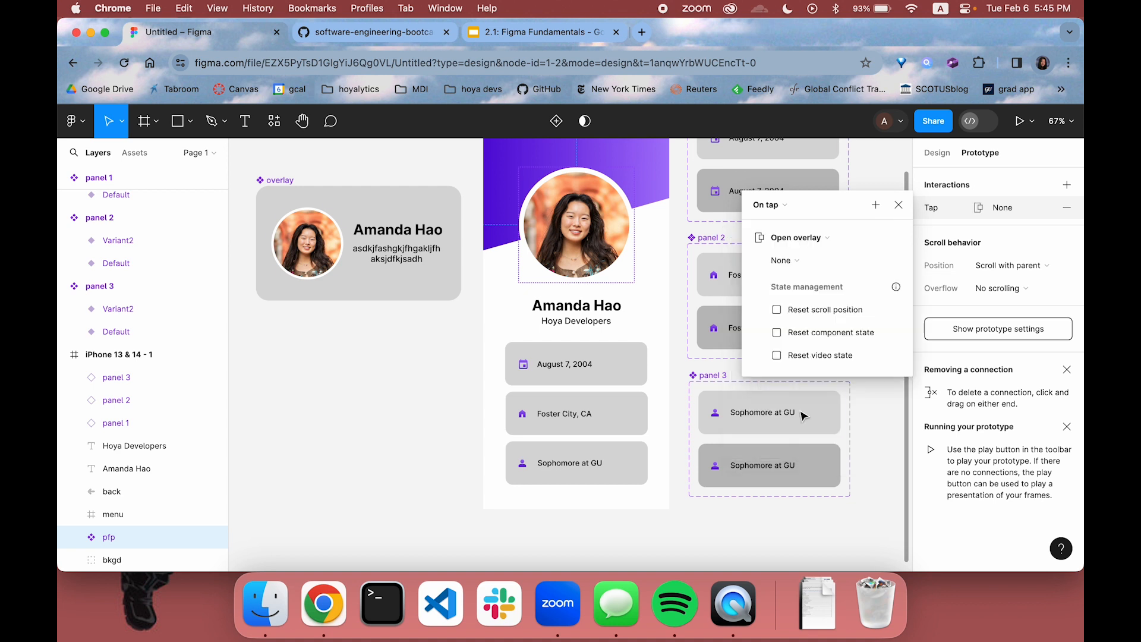
click(782, 260)
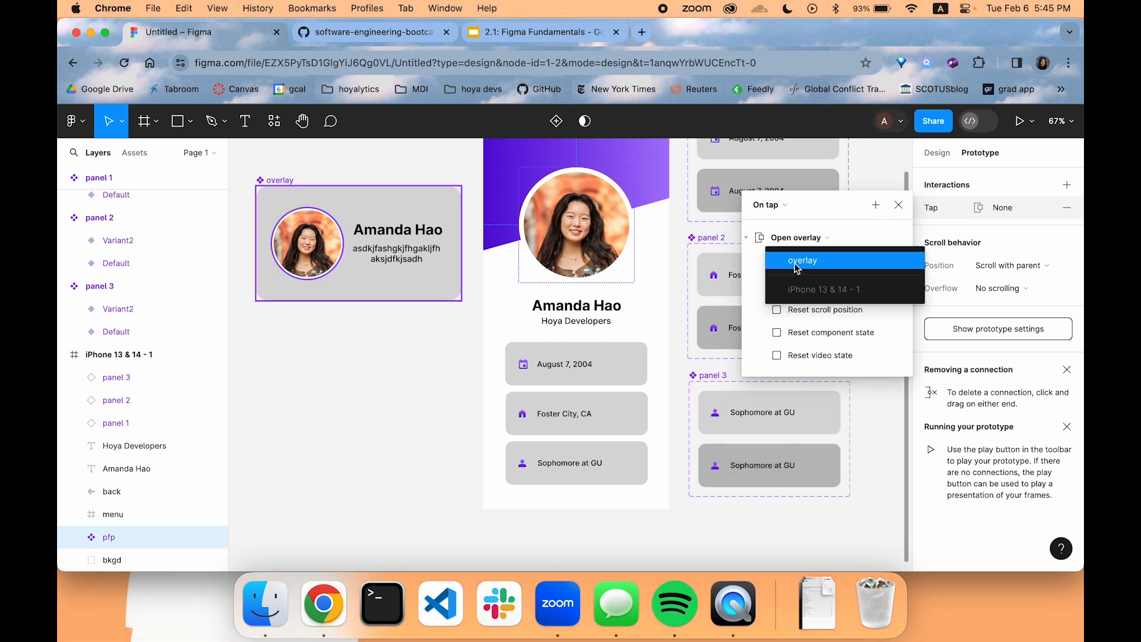
click(795, 264)
click(803, 286)
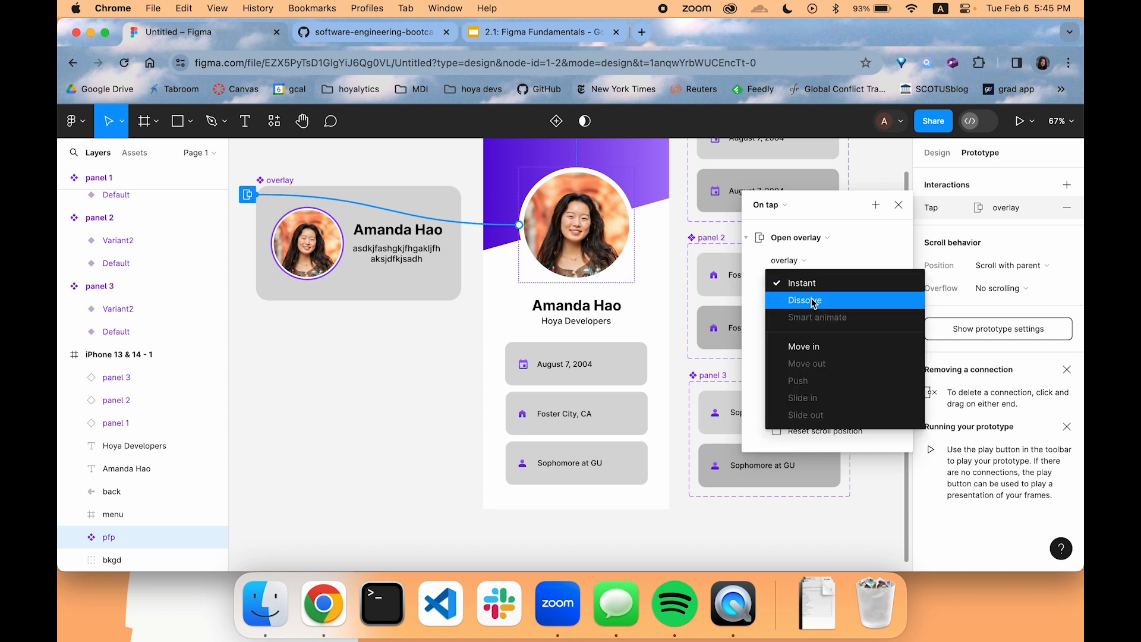
click(812, 301)
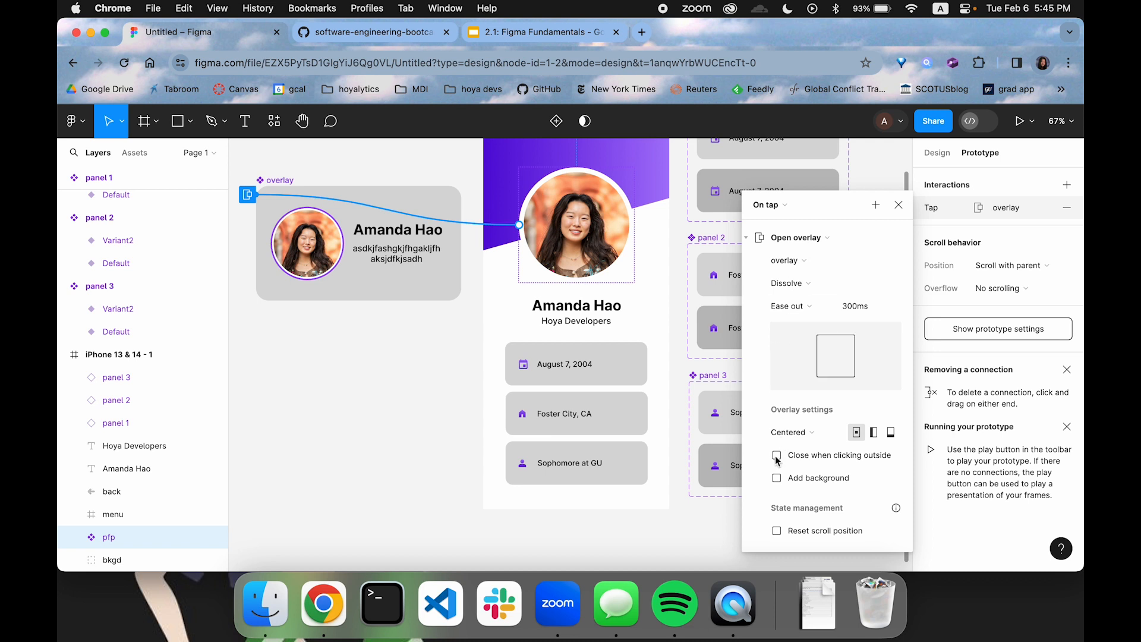
Set the profile picture's overlay to close when clicking outside and add a background behind it
click(776, 456)
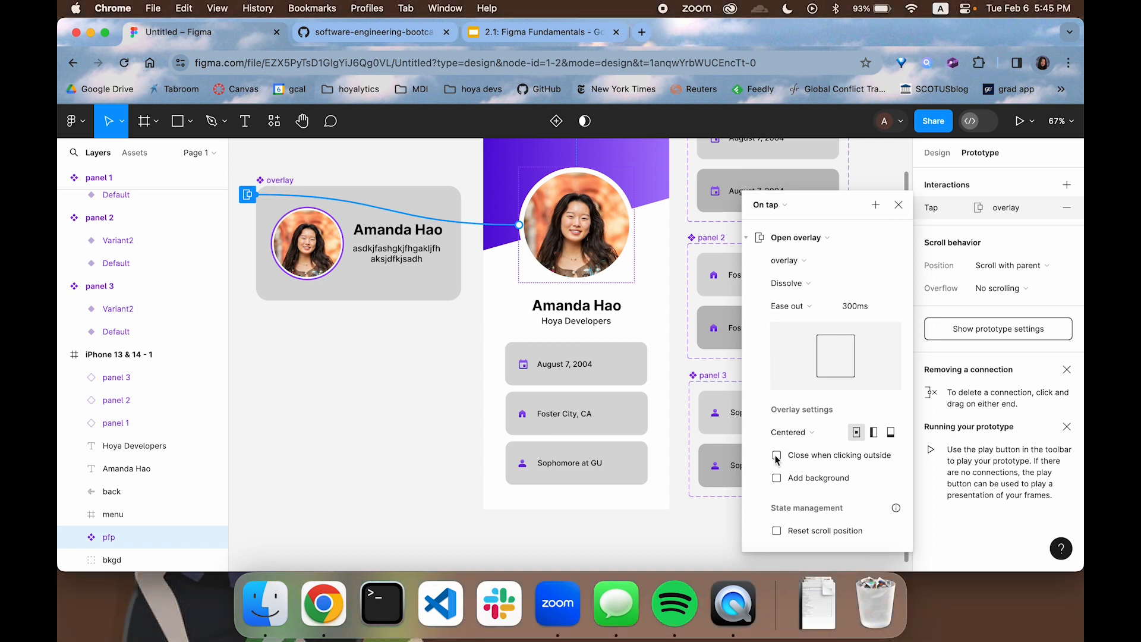
click(777, 479)
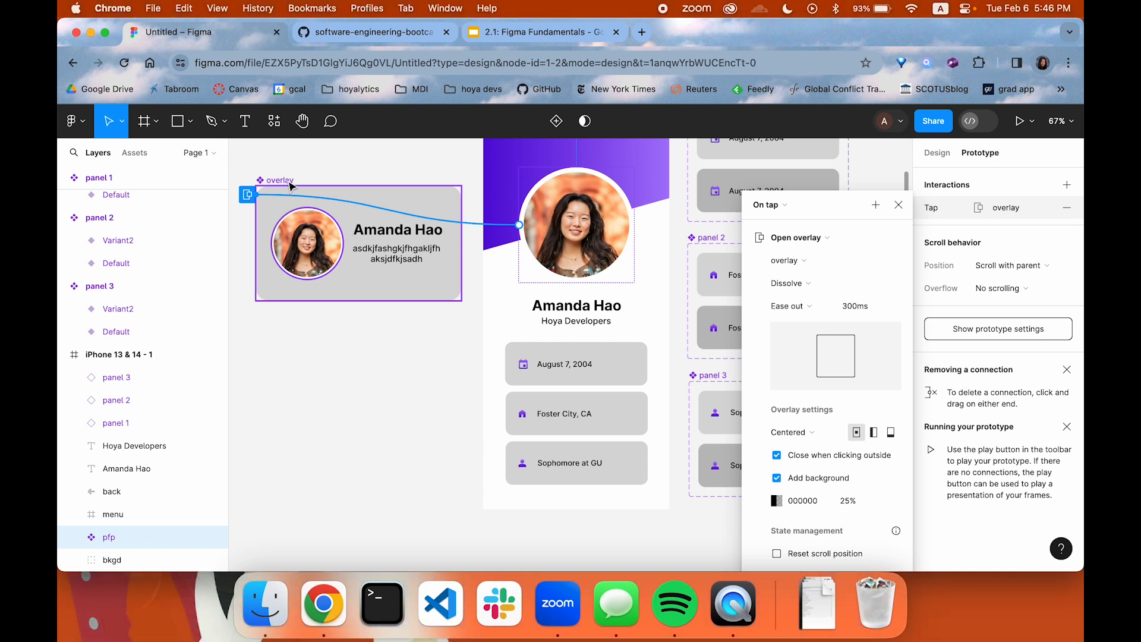
Review the overlay component's layers and the profile picture's On tap interaction, including its action types, animation and overlay settings
scroll(101, 281, up, 3)
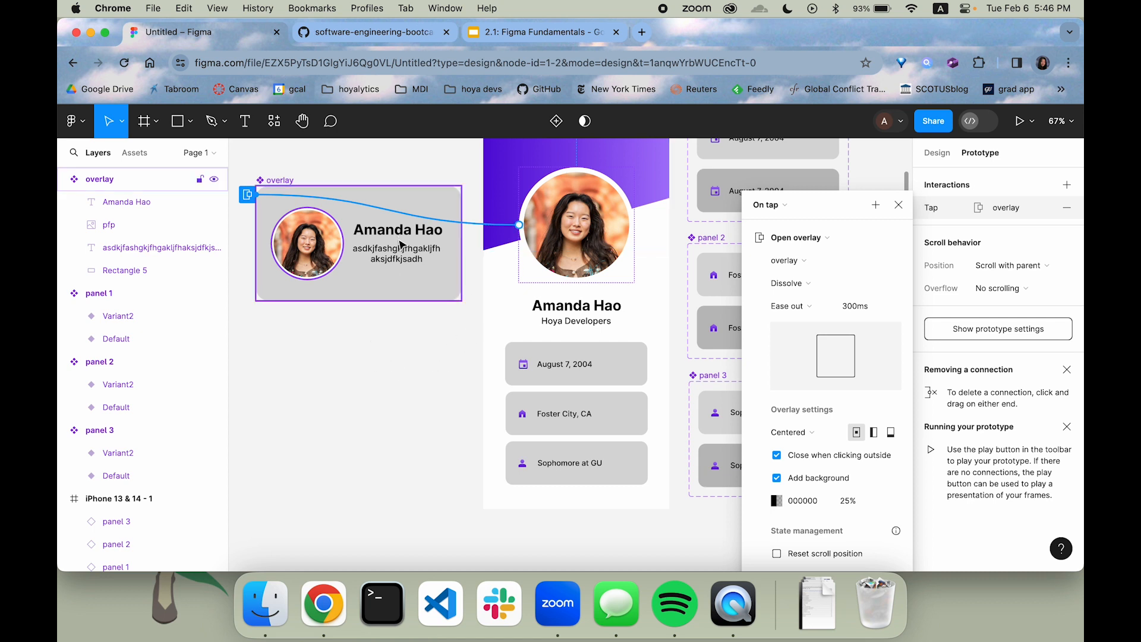
click(429, 296)
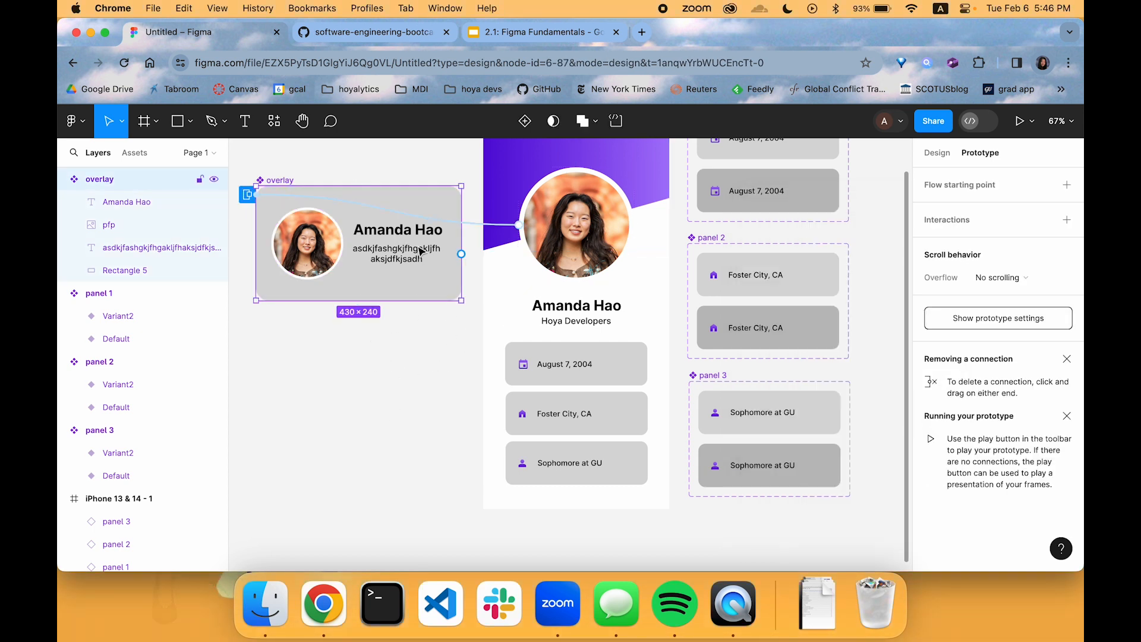
click(601, 247)
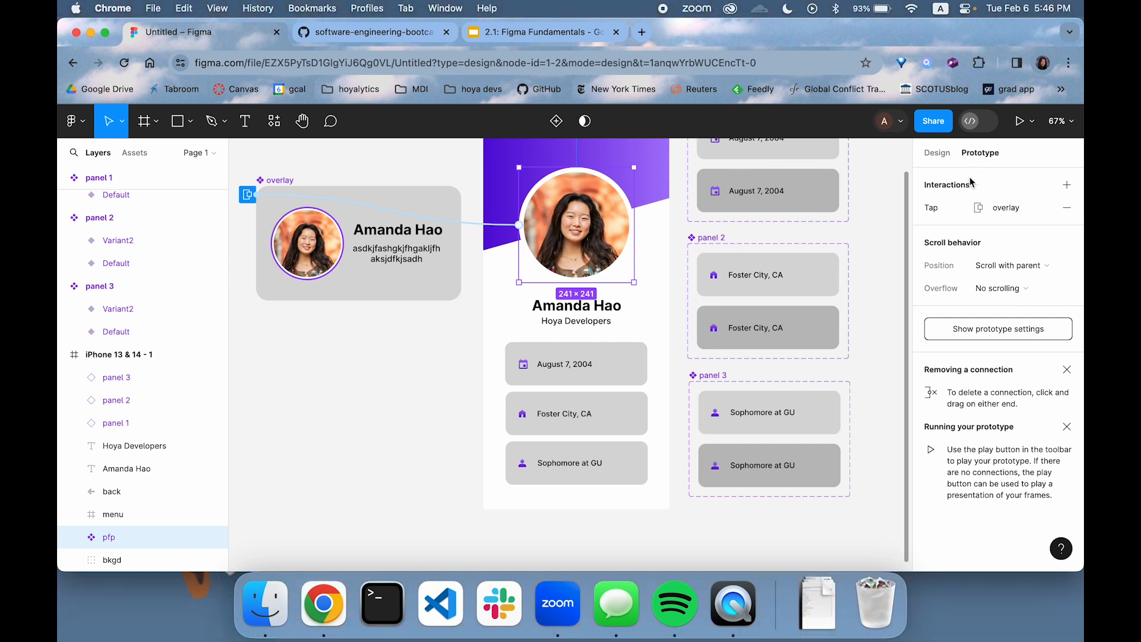
click(935, 211)
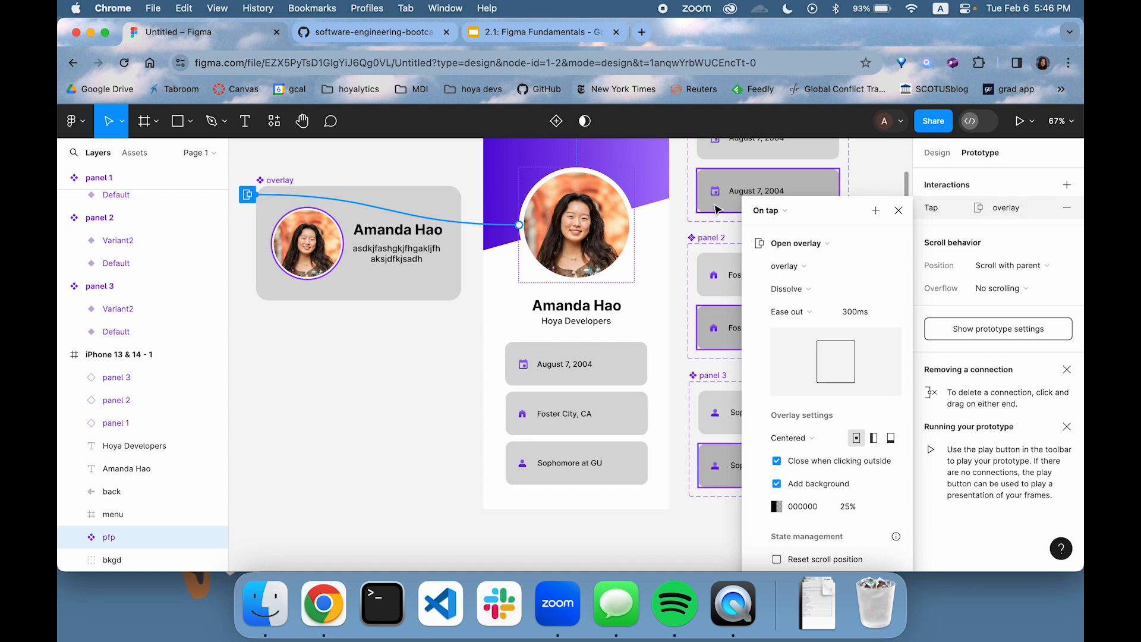
click(814, 243)
scroll(814, 249, up, 3)
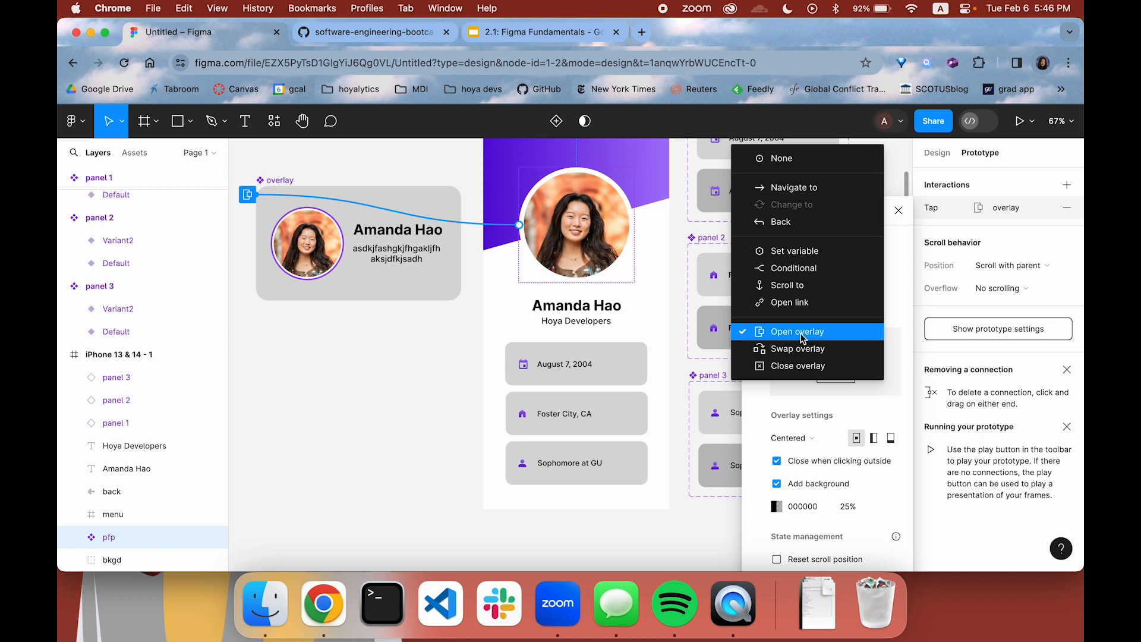
click(905, 239)
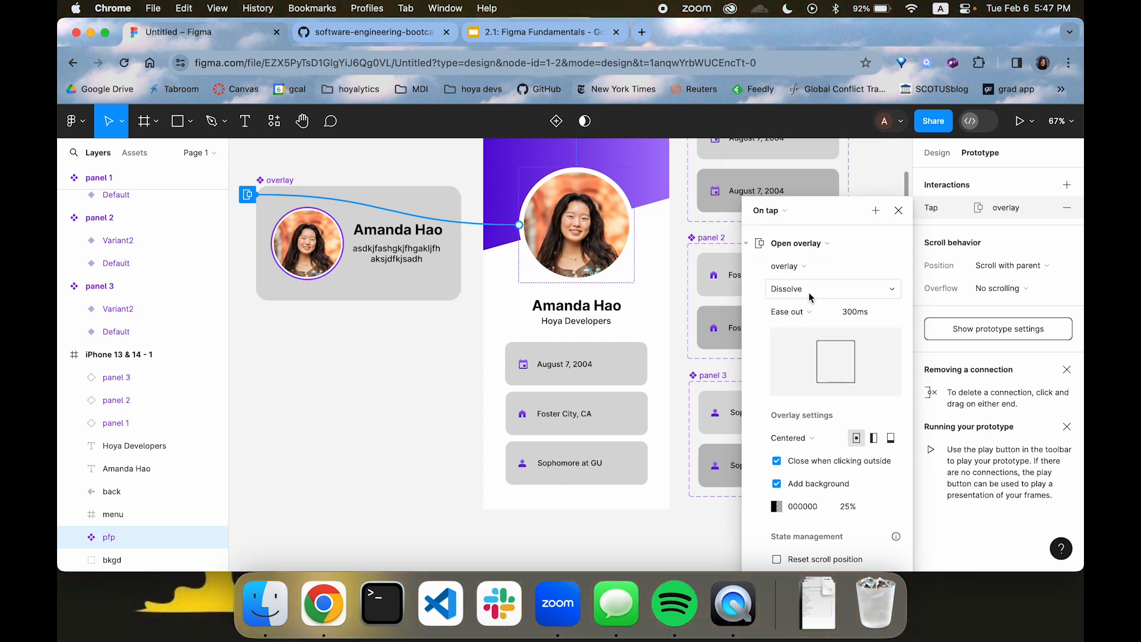
scroll(809, 291, down, 3)
scroll(810, 291, right, 2)
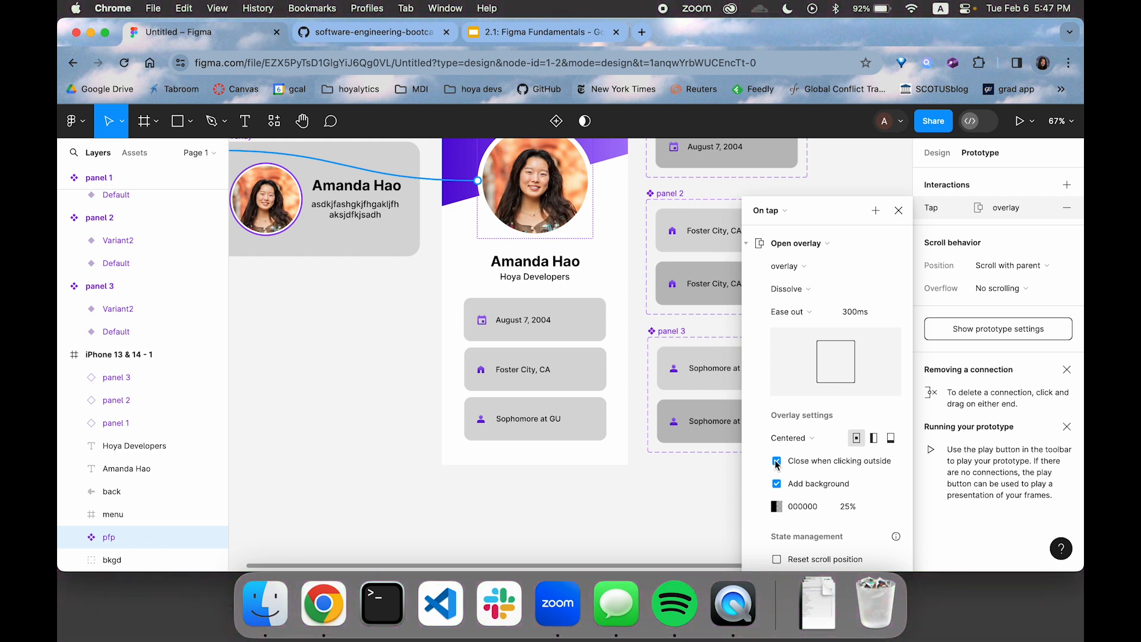
scroll(717, 471, up, 5)
scroll(717, 472, left, 2)
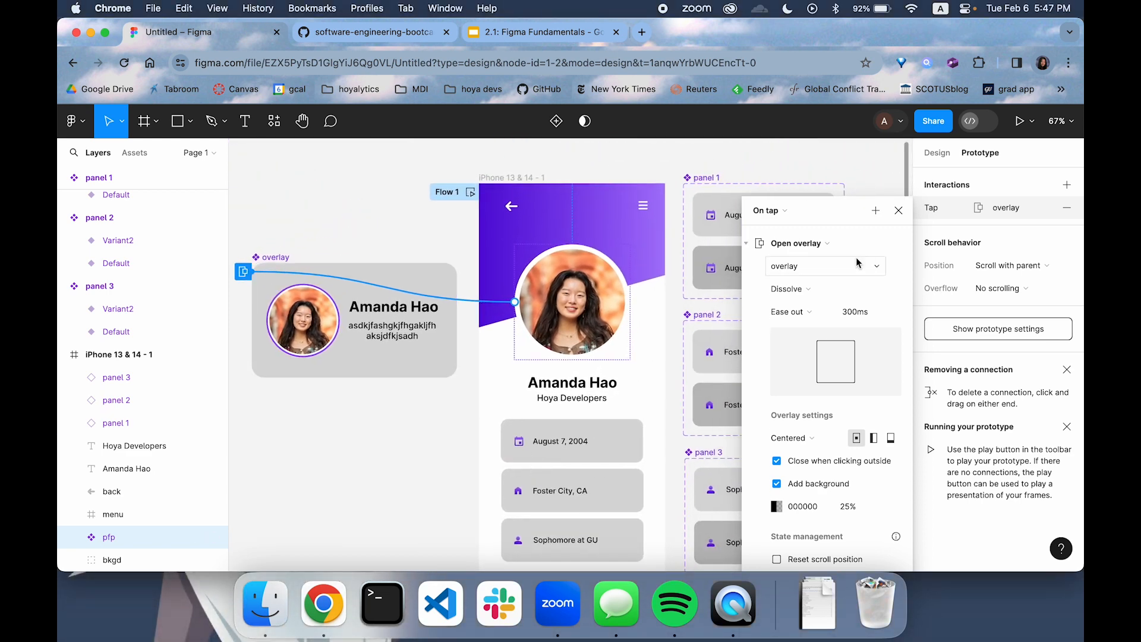
Preview the prototype, open the overlay from the profile picture, dismiss it by tapping outside, and close the preview
click(1020, 121)
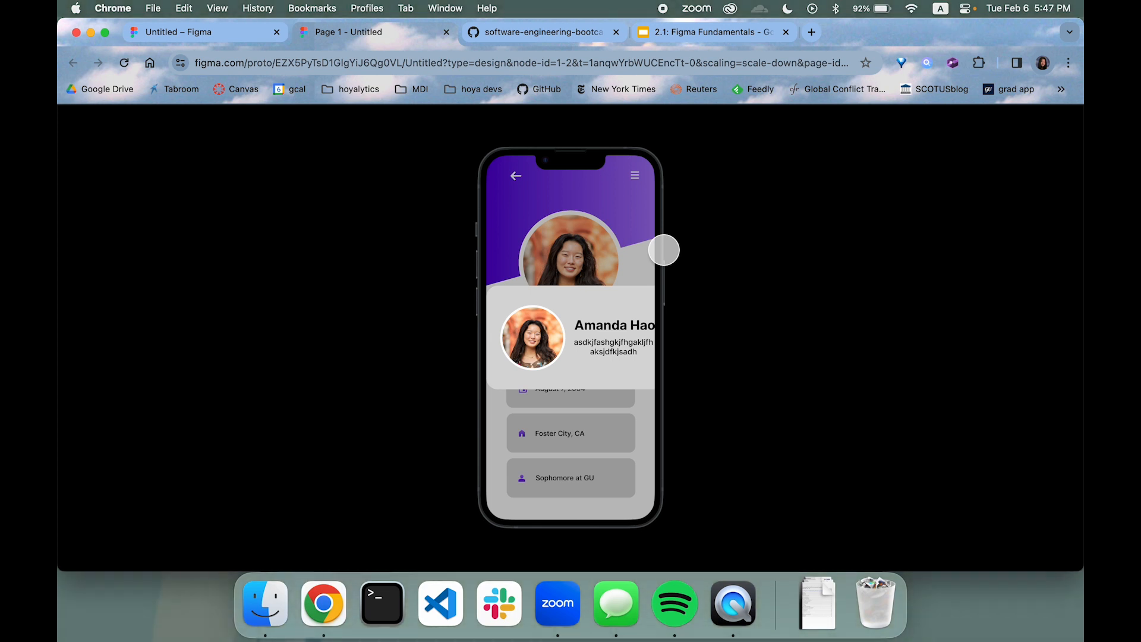
click(612, 240)
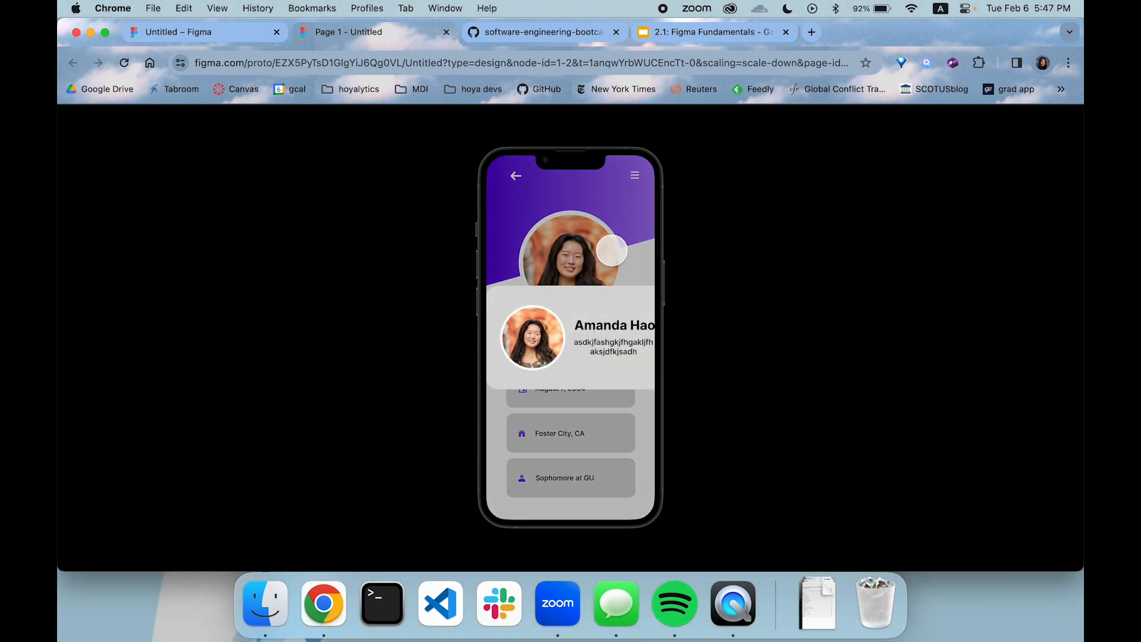
click(564, 406)
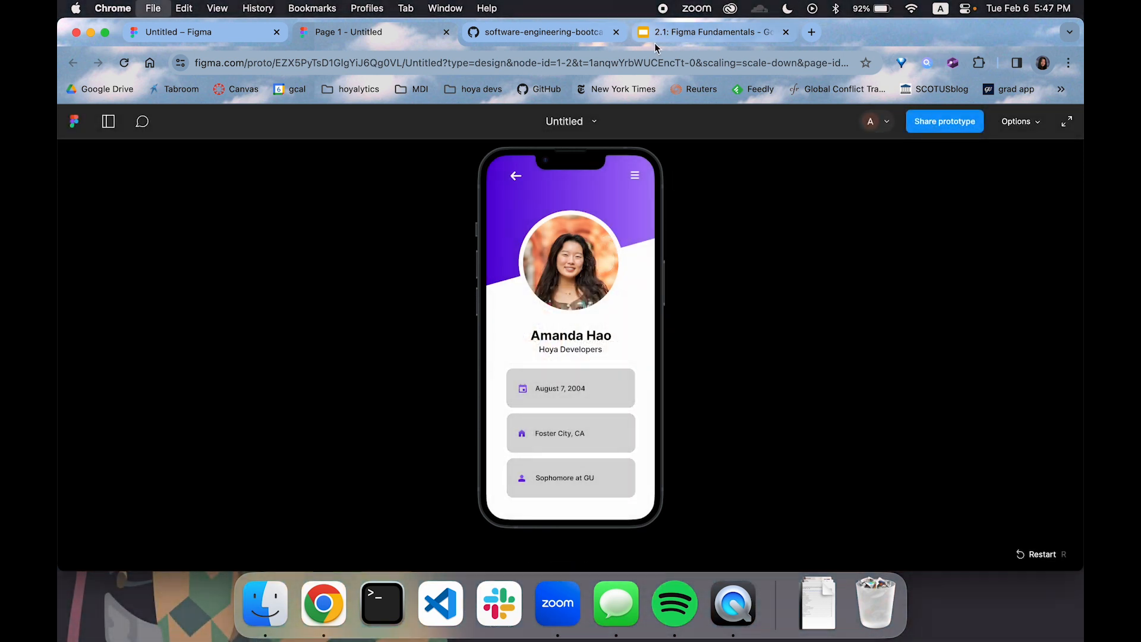
key(super+w)
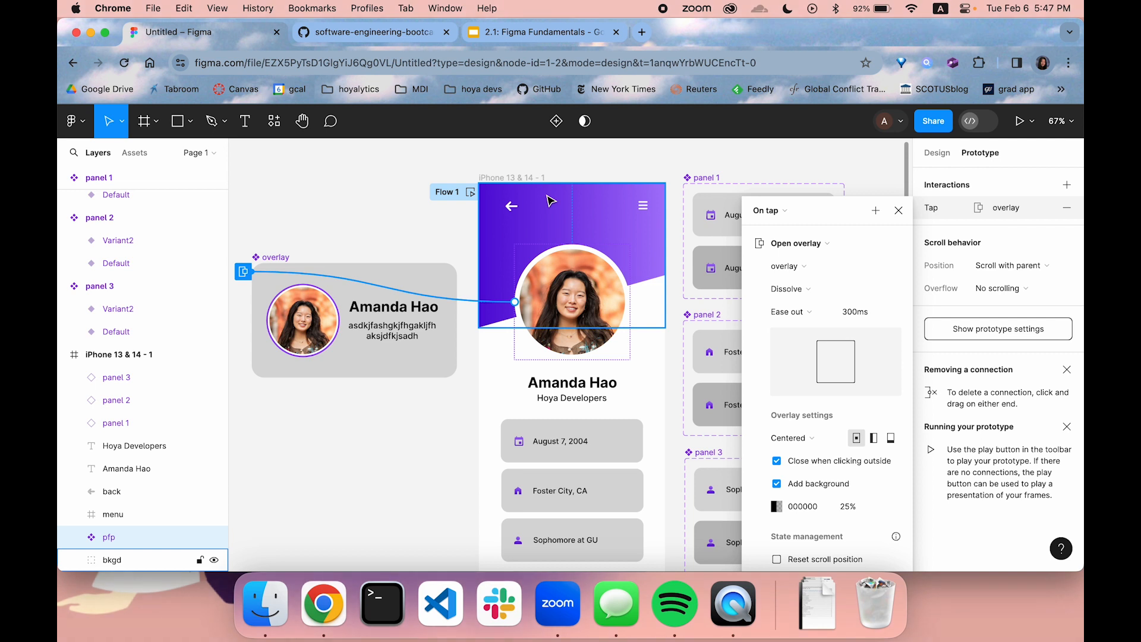
Scale the overlay component down so that it is narrower than the iPhone frame
click(403, 360)
drag(456, 376, 416, 355)
click(428, 333)
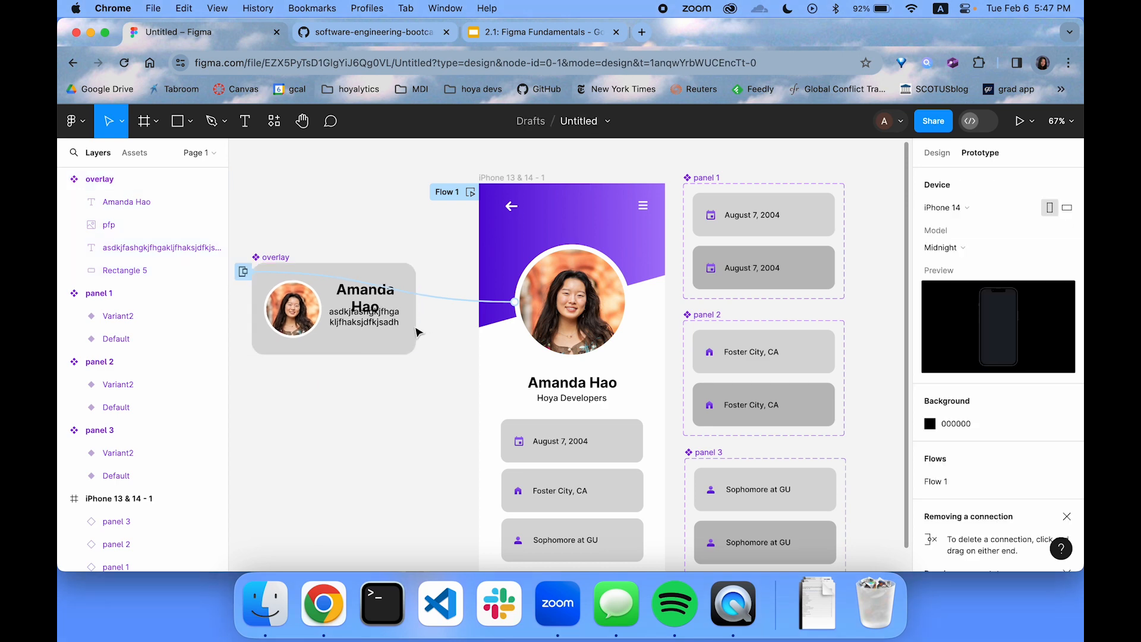
Set the font size of the name text in the overlay component to 24
click(384, 304)
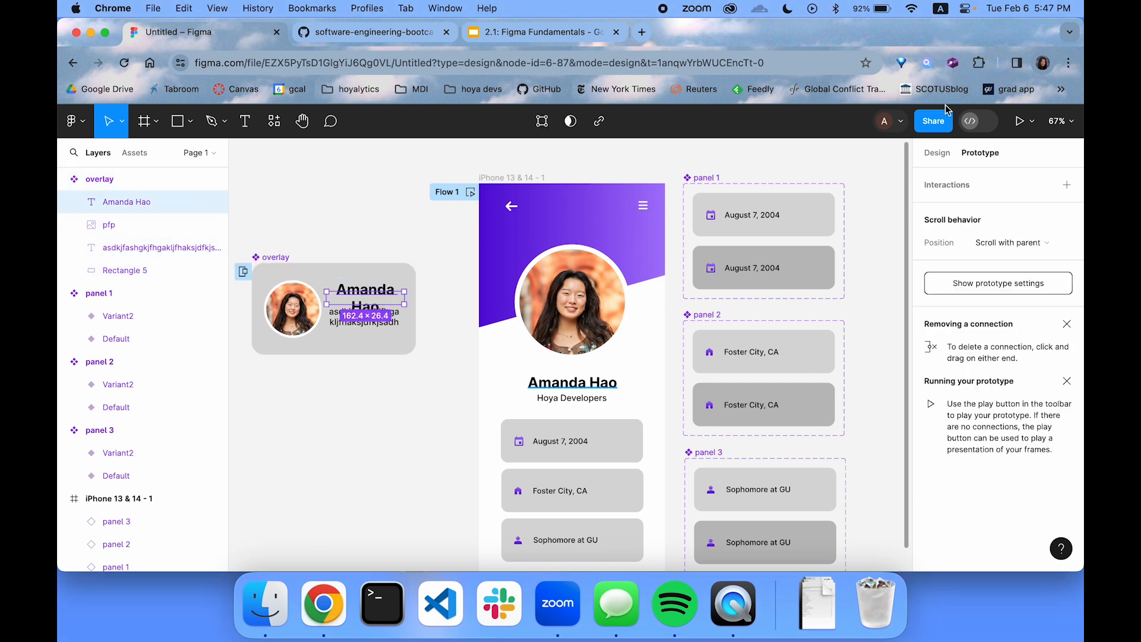
click(945, 153)
scroll(1039, 443, down, 3)
click(1021, 429)
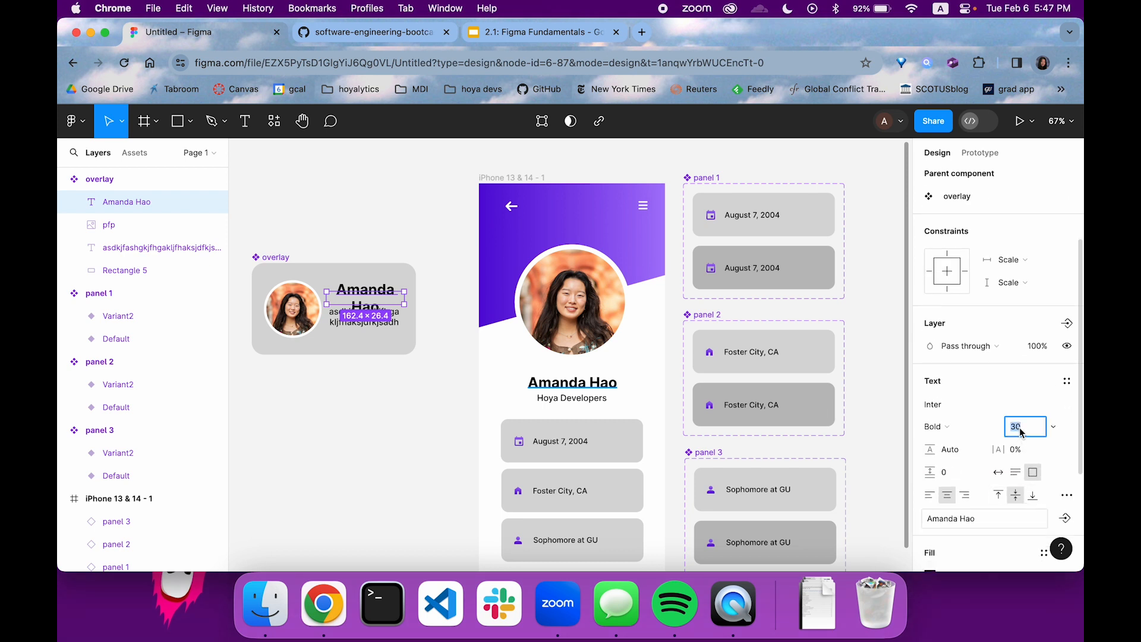
key(Return)
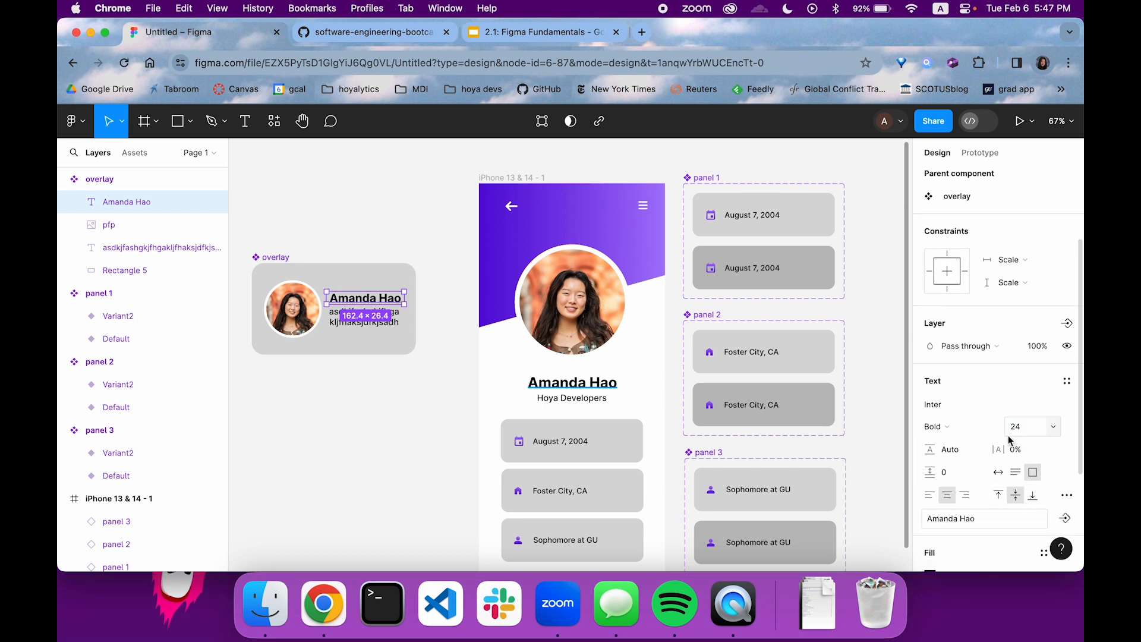
click(413, 457)
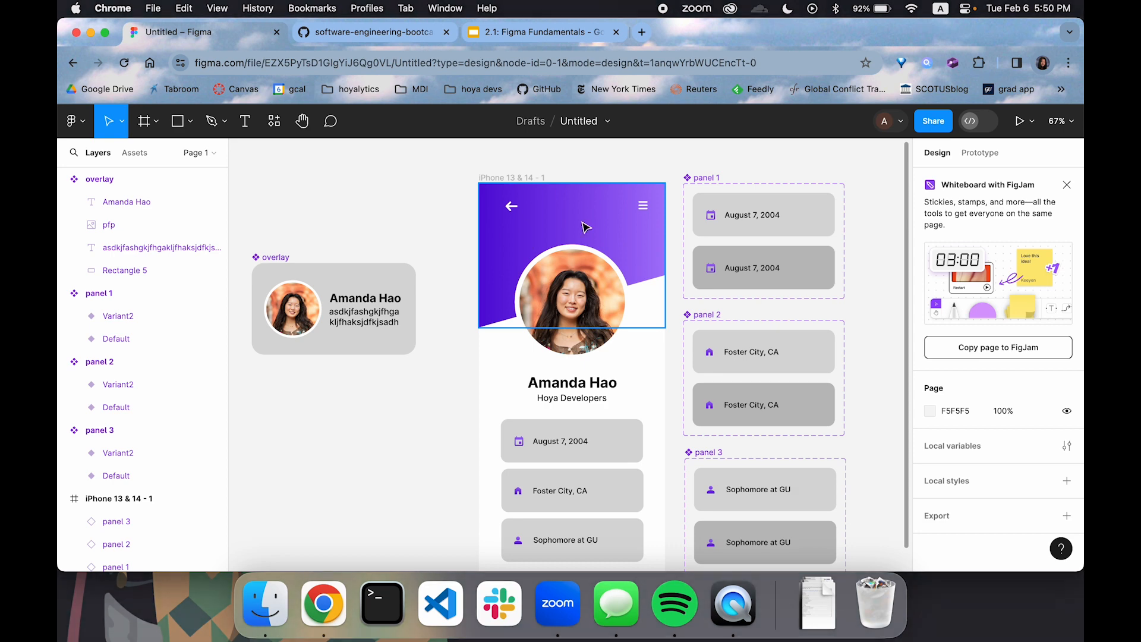
Move the panel 1, panel 2 and panel 3 component sets into a row above the iPhone frame
scroll(795, 192, right, 5)
scroll(794, 192, down, 3)
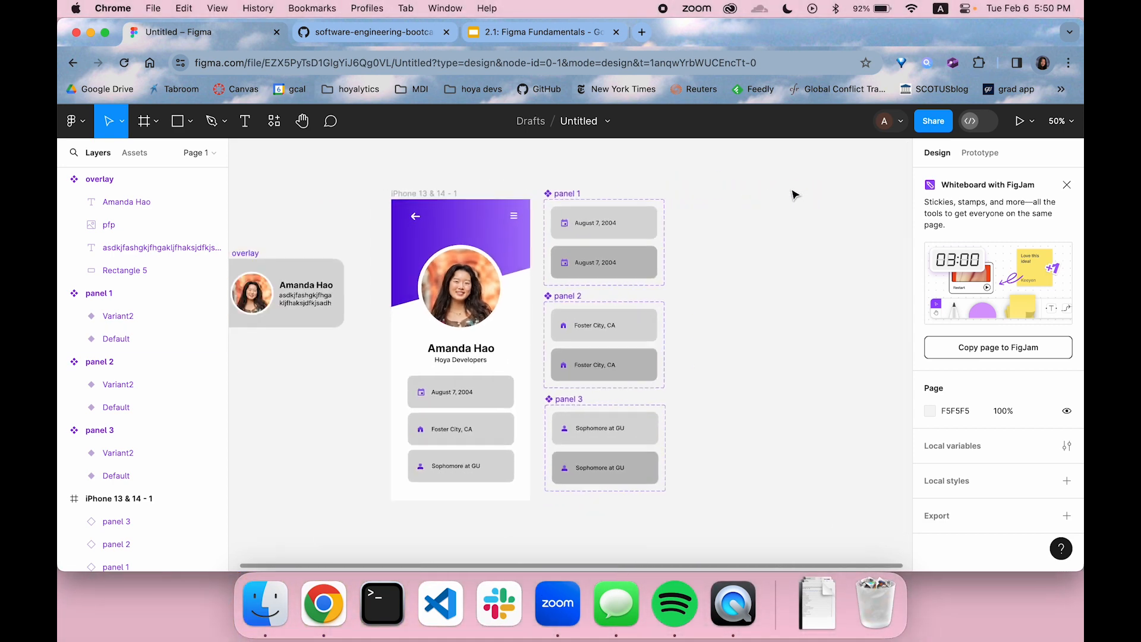
scroll(560, 191, up, 2)
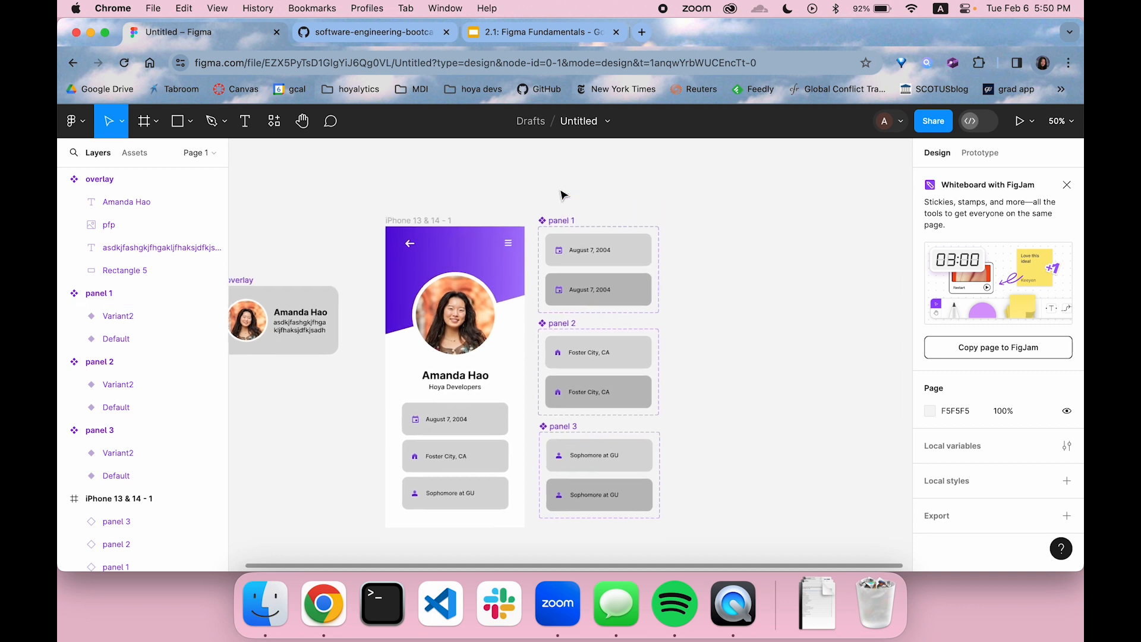
click(562, 235)
drag(562, 235, 405, 246)
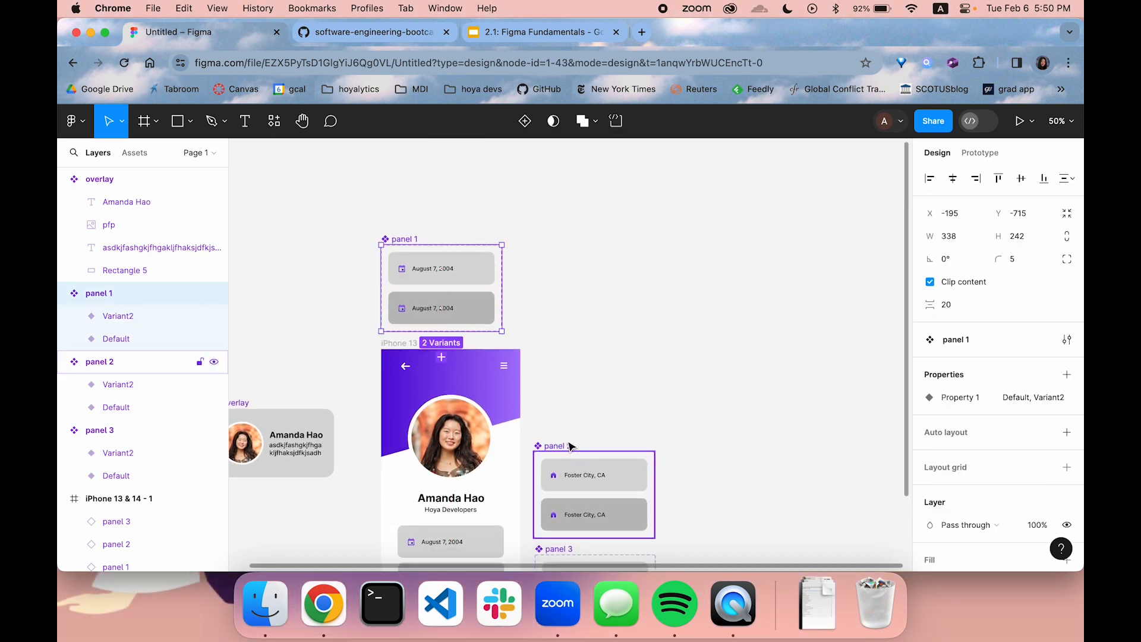
drag(571, 453, 552, 242)
scroll(555, 392, right, 1)
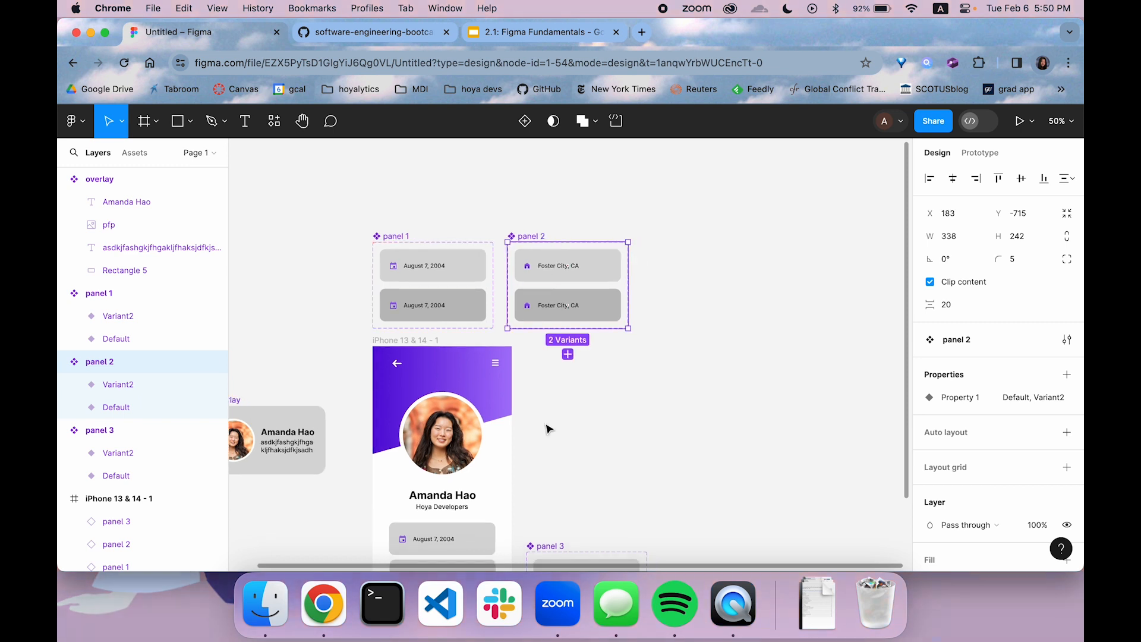
drag(557, 548, 670, 239)
click(616, 428)
Add a second iPhone 13 & 14 frame beside the existing profile frame
scroll(616, 427, down, 5)
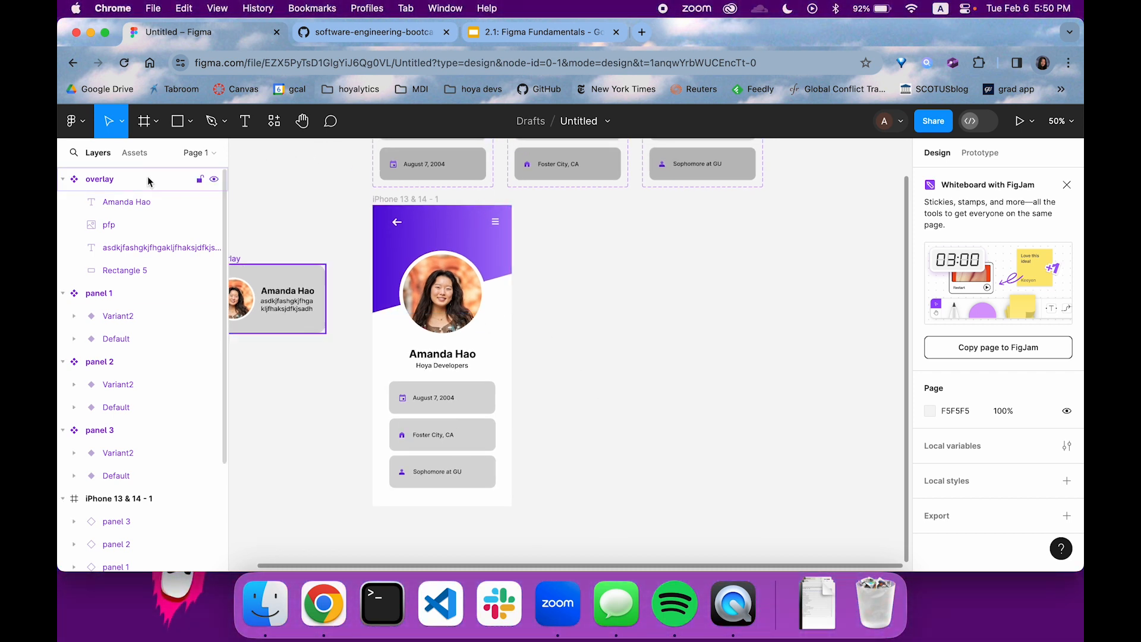
click(155, 121)
click(163, 159)
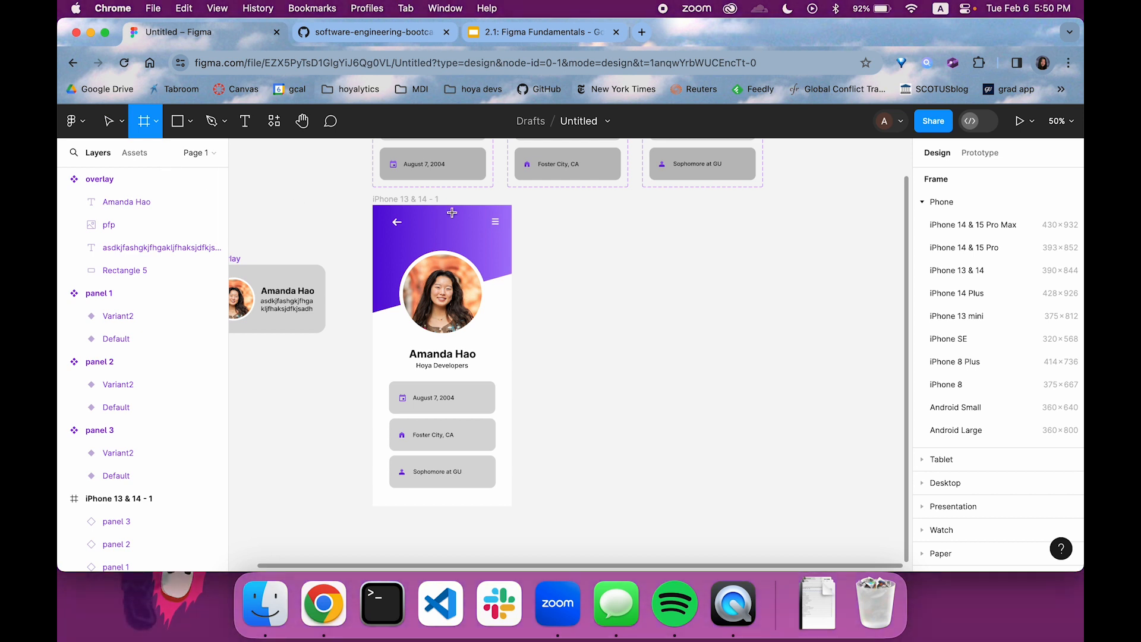
click(974, 271)
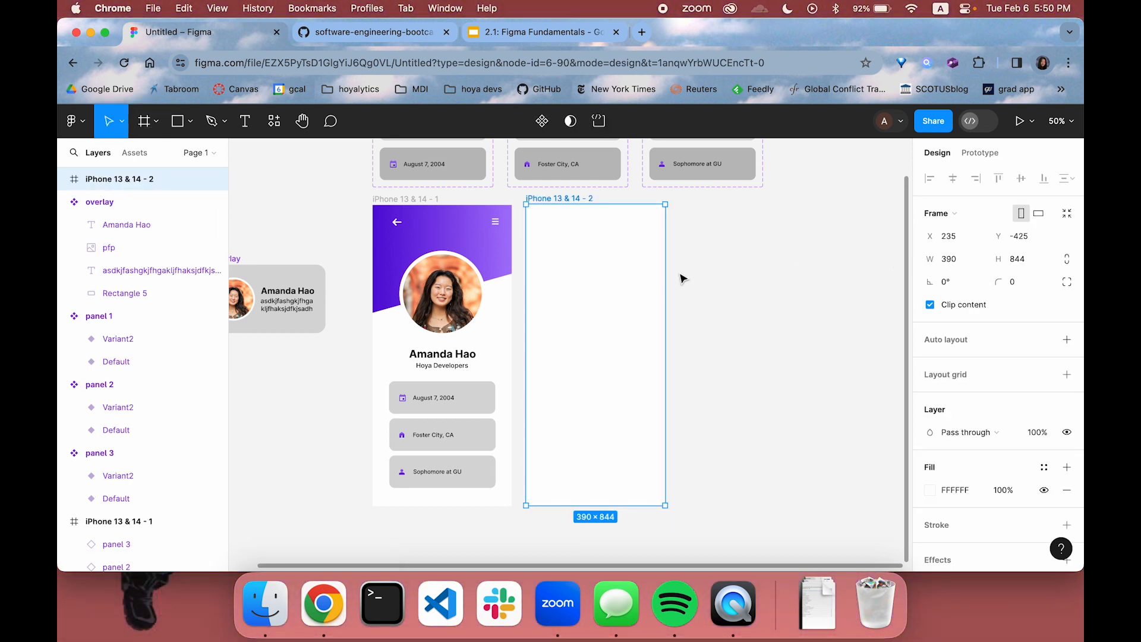
click(721, 310)
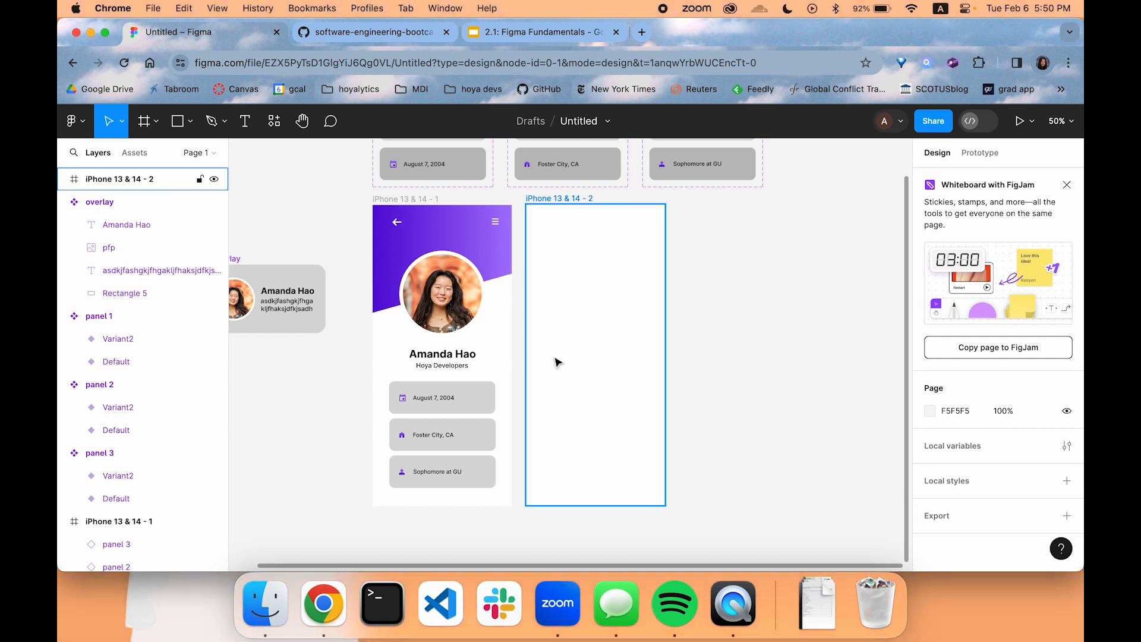
Rename the profile page's iPhone frame with the profile owner's first name in lowercase
double_click(410, 198)
text(amanda)
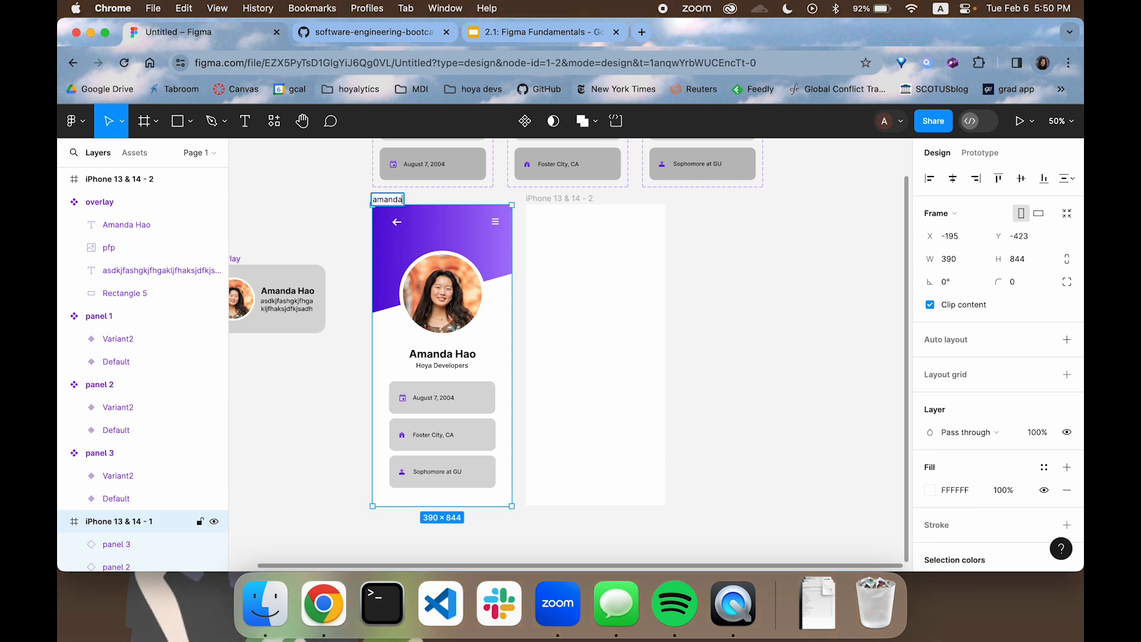
click(752, 250)
Rename the new blank iPhone frame as page
double_click(565, 198)
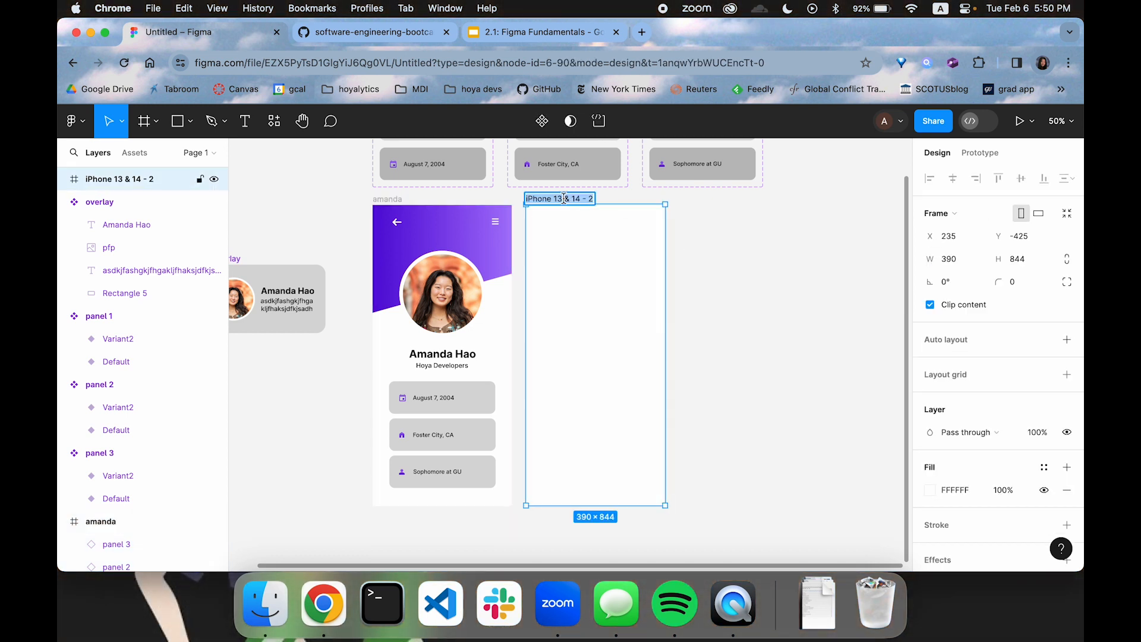
text(ag)
text(page)
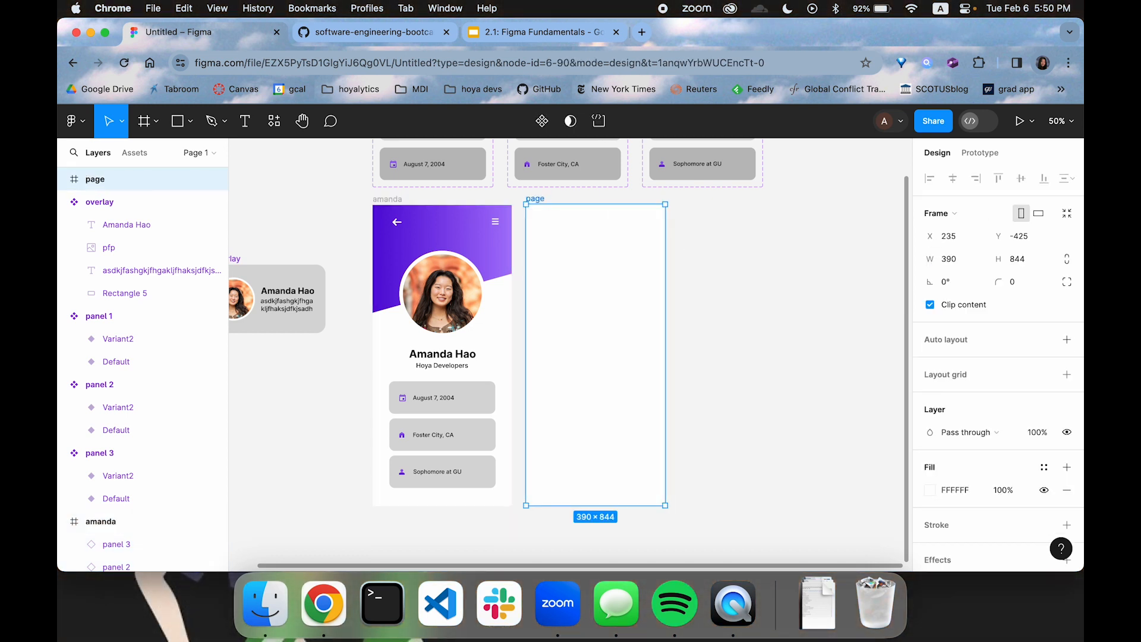
click(685, 246)
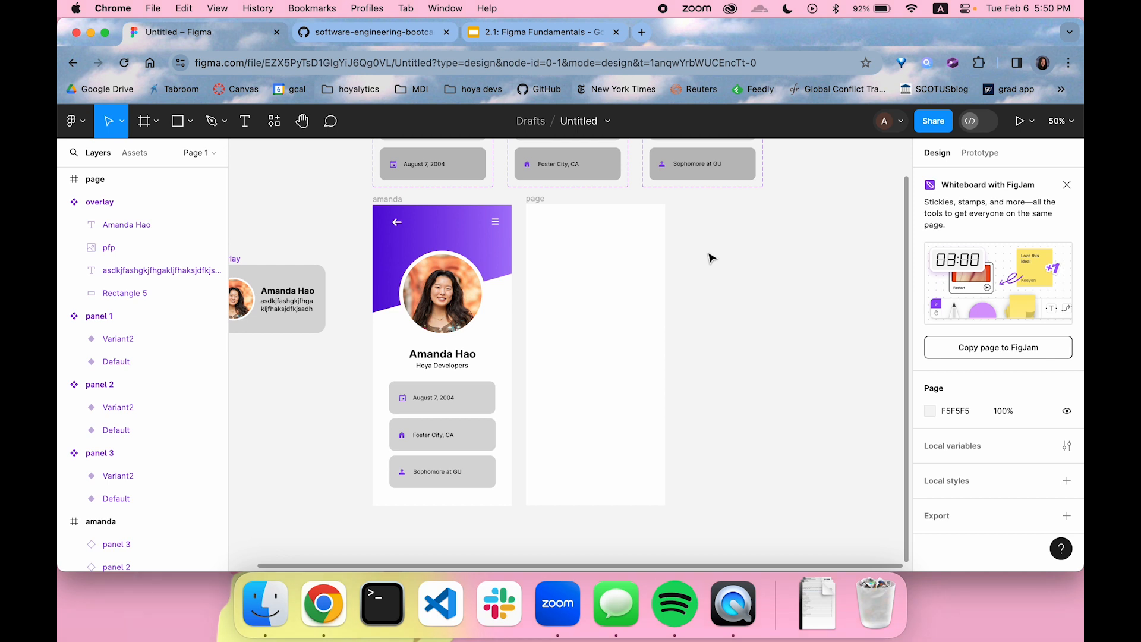
Draw a closed rectangle about 174 by 144 with the Pen tool in the upper part of the page frame
click(598, 336)
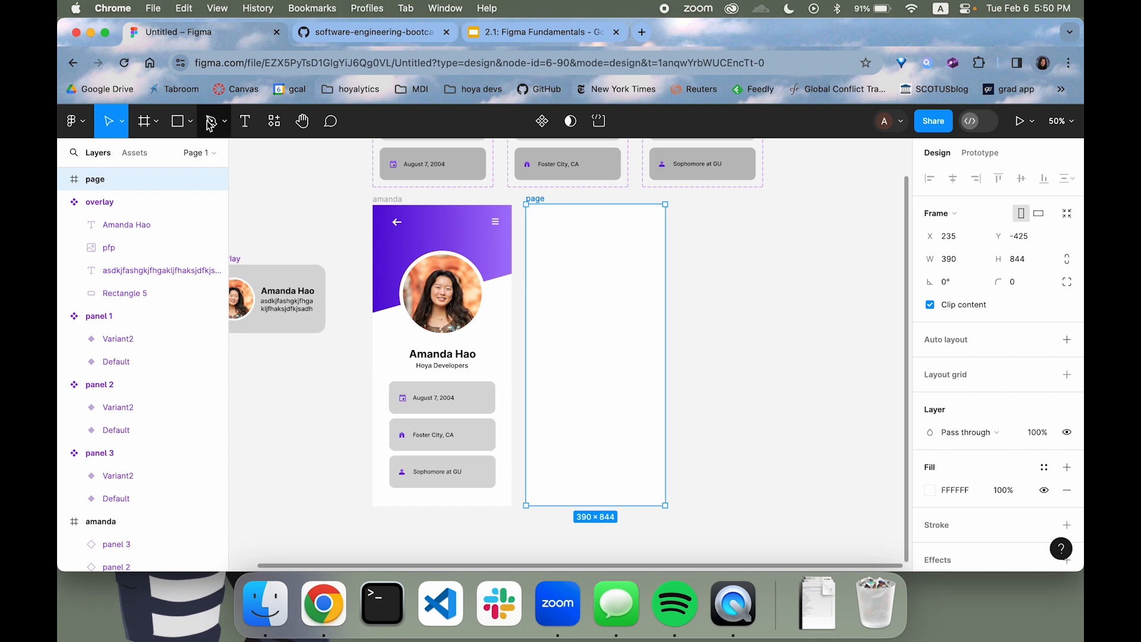
ctrl+scroll(568, 301, up, 4)
ctrl+scroll(568, 302, down, 1)
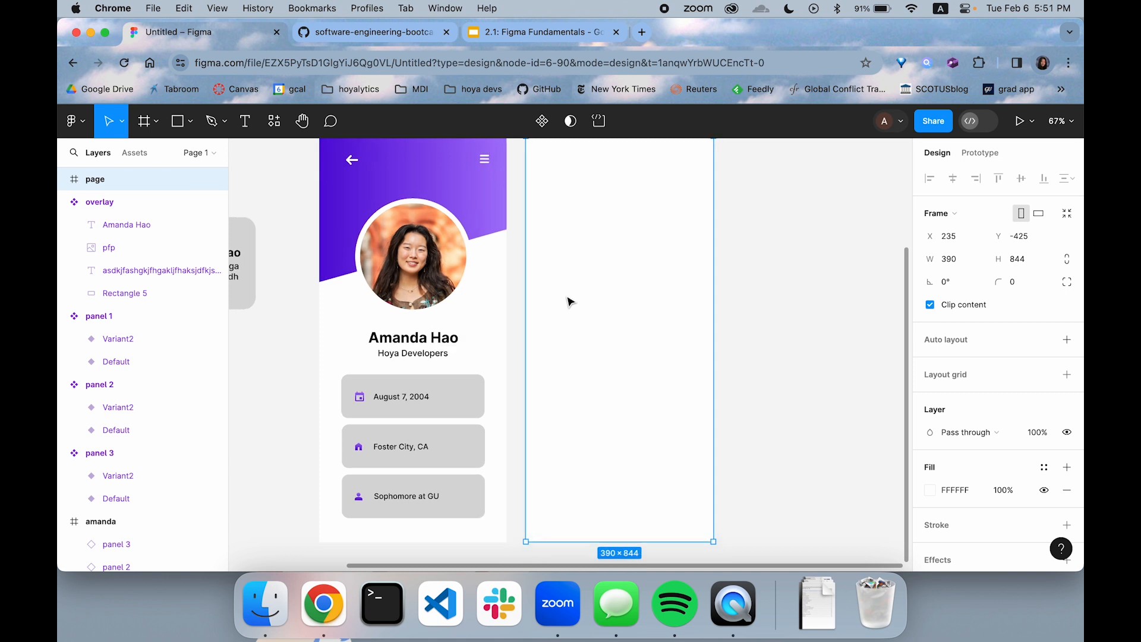
click(225, 121)
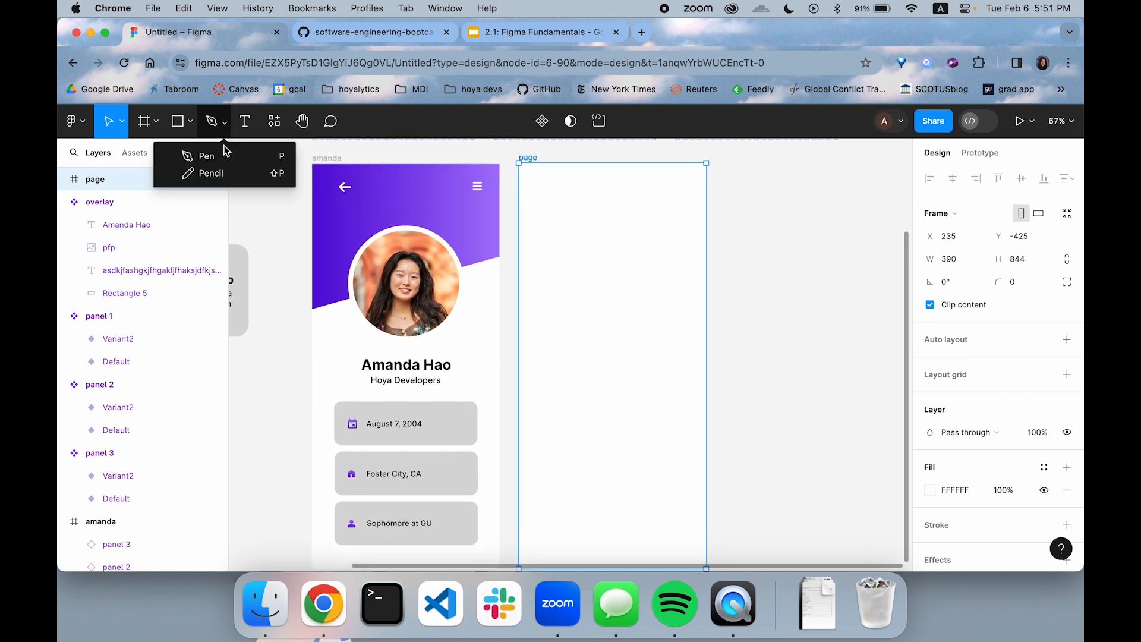
click(205, 156)
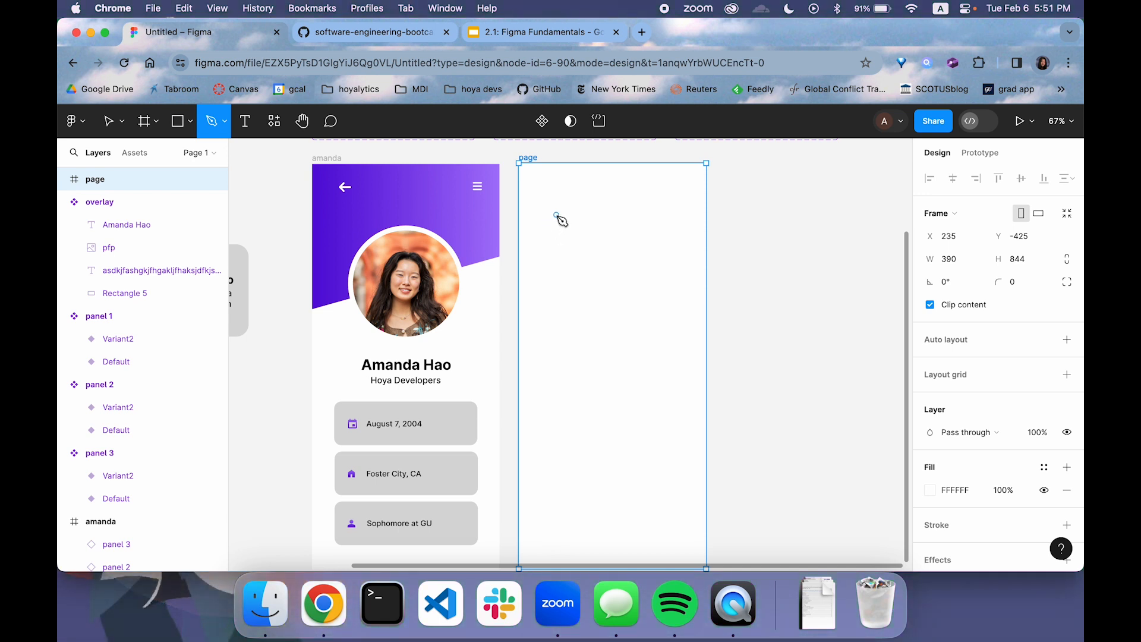
click(557, 216)
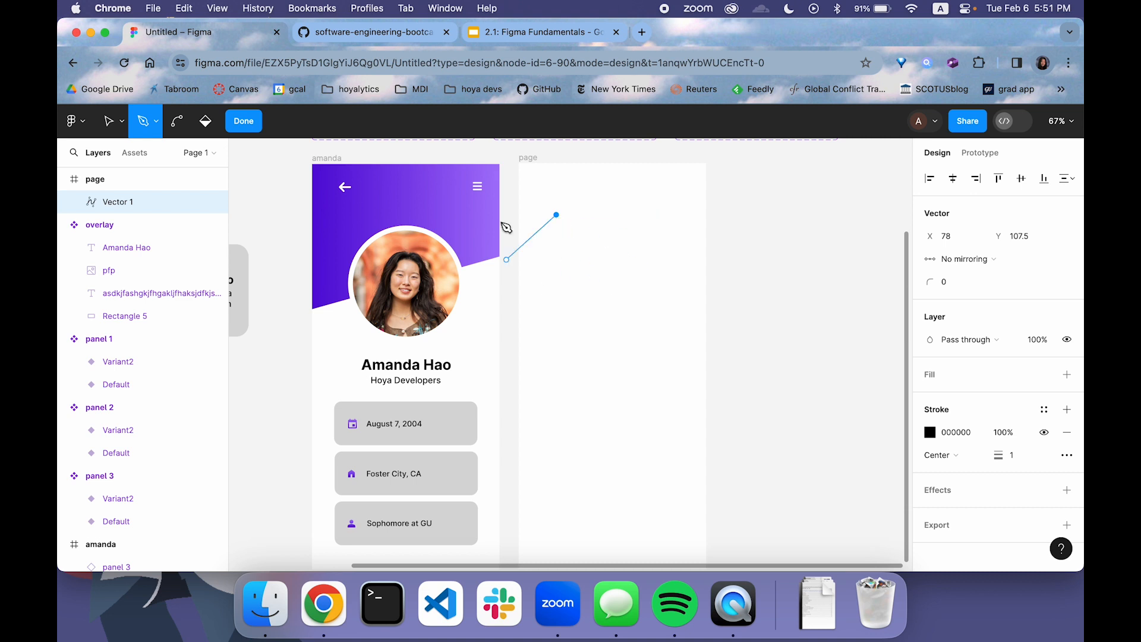
click(640, 215)
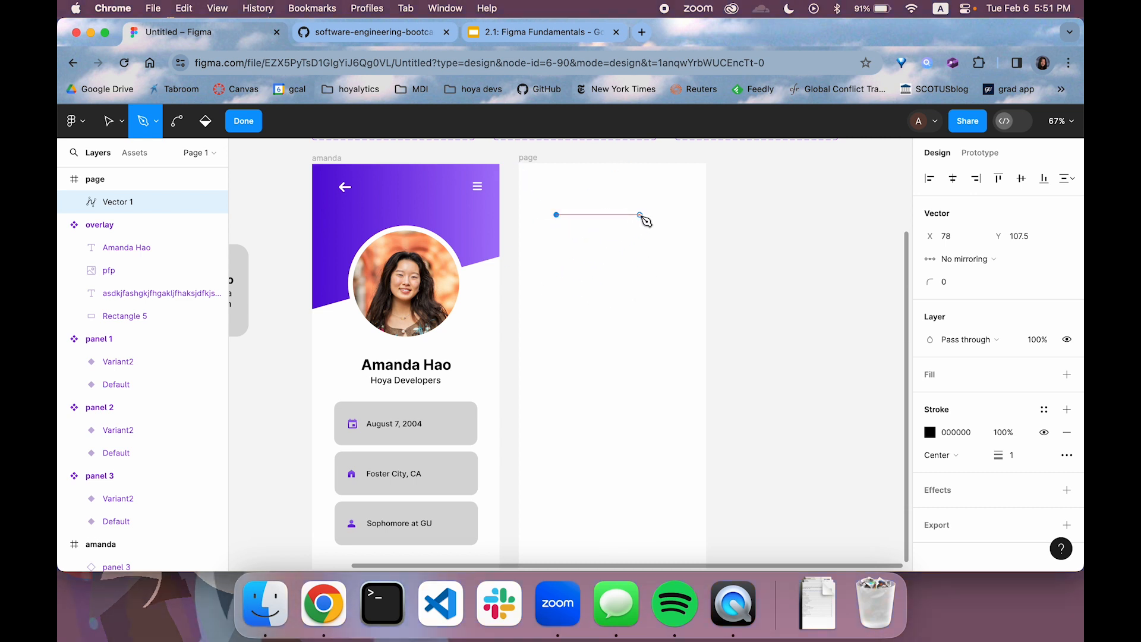
click(641, 284)
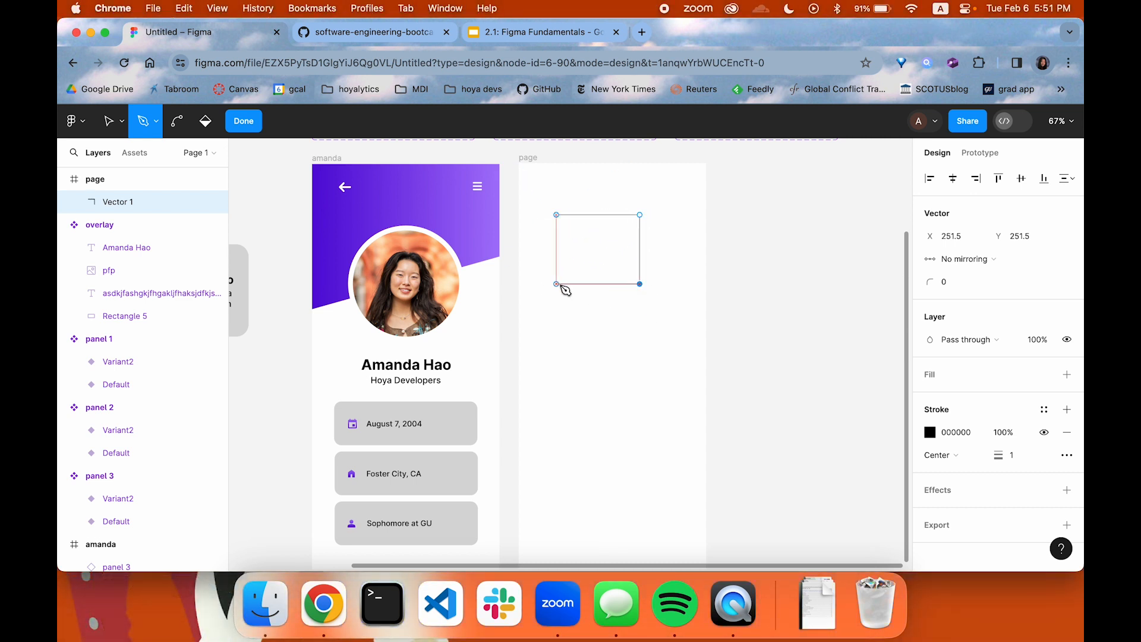
click(557, 284)
click(556, 214)
Draw a closed pen shape below the rectangle with a wavy upper edge and straight sides meeting at a lower point, and finish vector editing
click(572, 314)
click(552, 350)
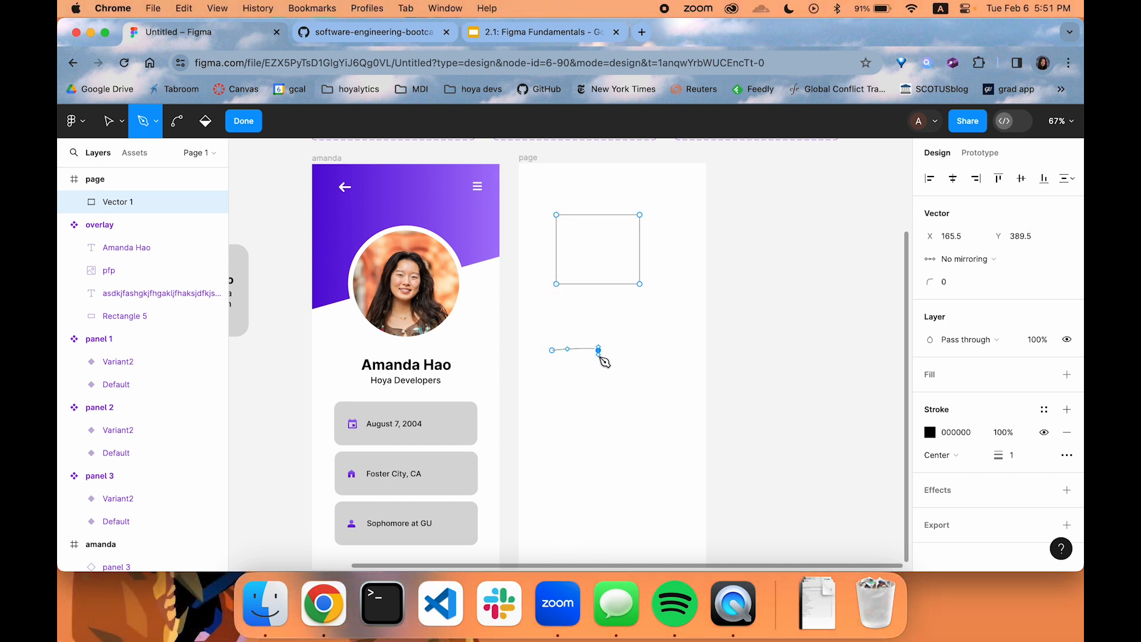
drag(601, 370, 617, 393)
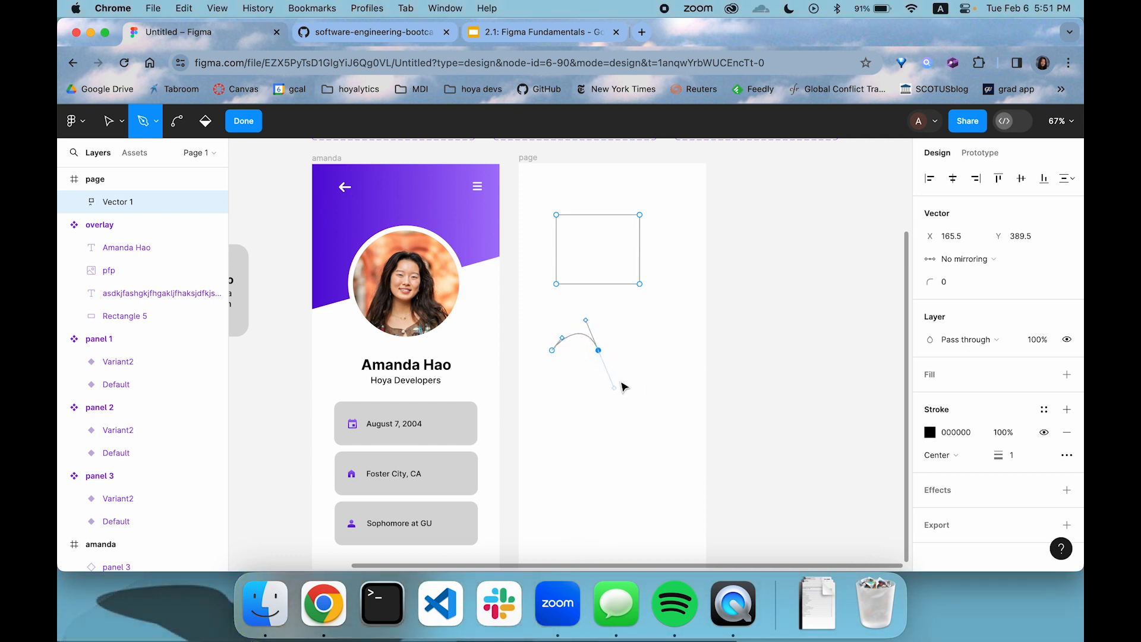
click(646, 350)
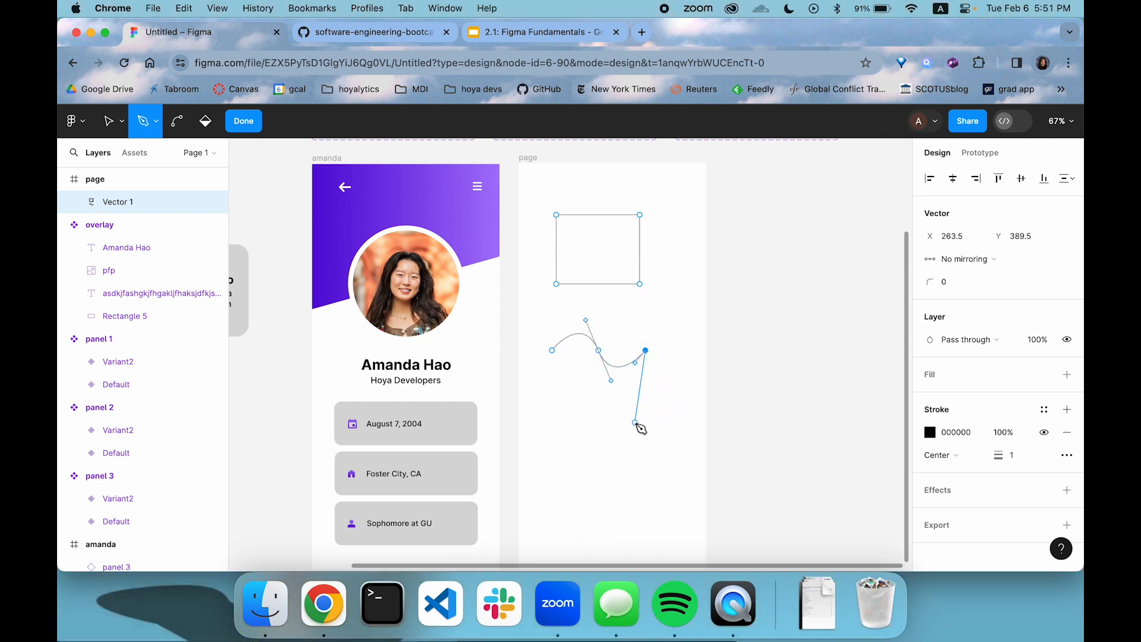
click(624, 422)
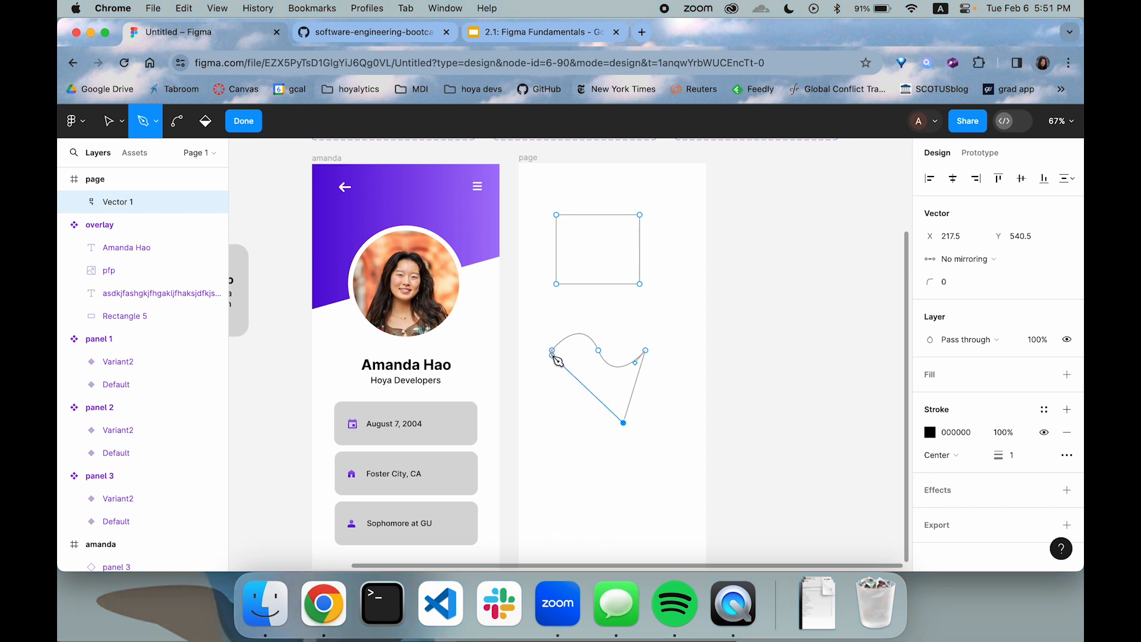
click(553, 351)
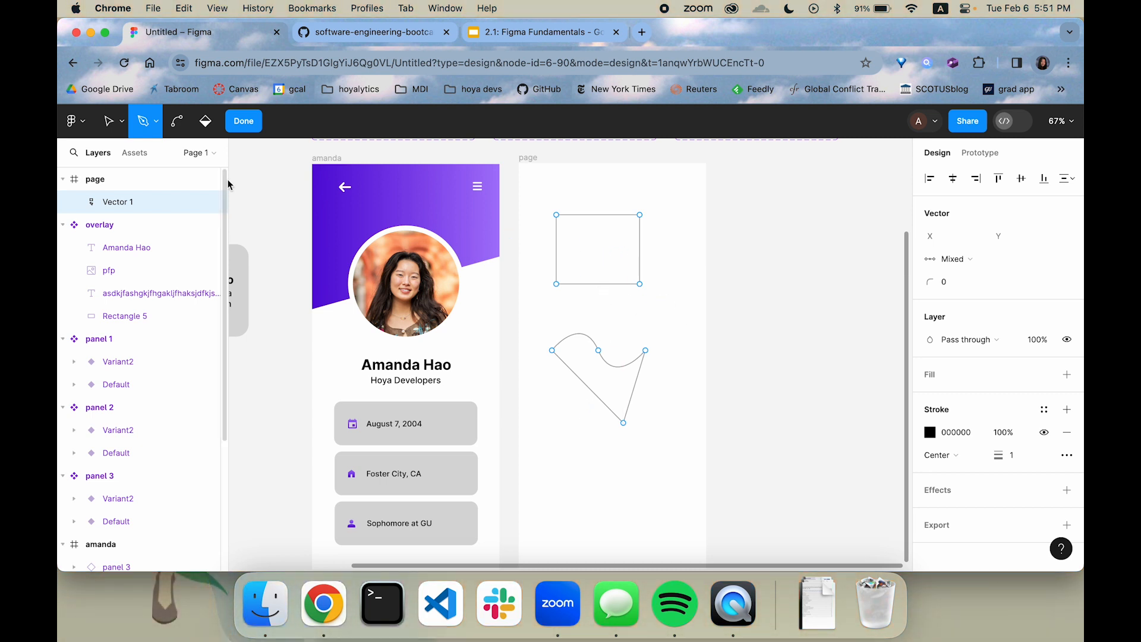
click(244, 121)
Add a fill to the pen-drawn vector shapes and set it to the purple document color 9747FF
click(668, 288)
click(640, 275)
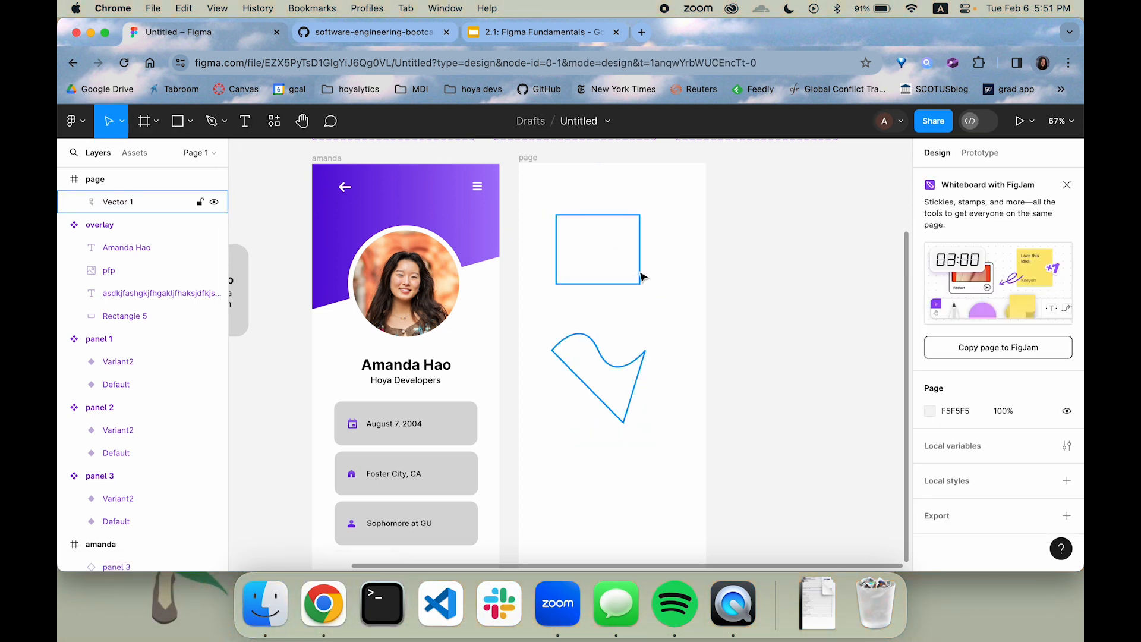
click(689, 374)
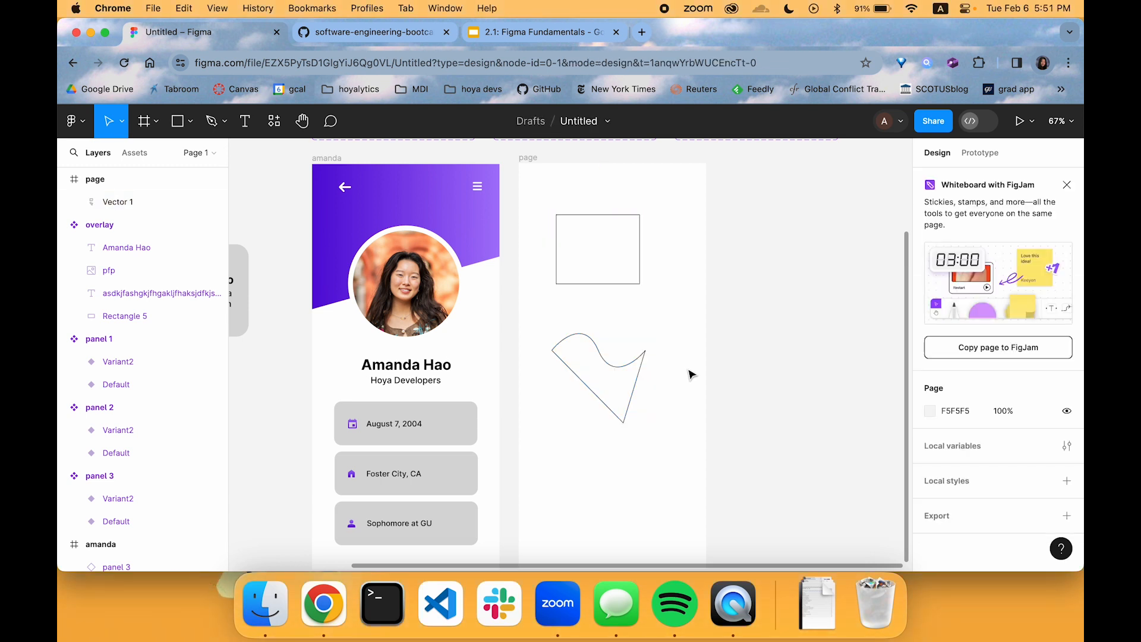
click(640, 285)
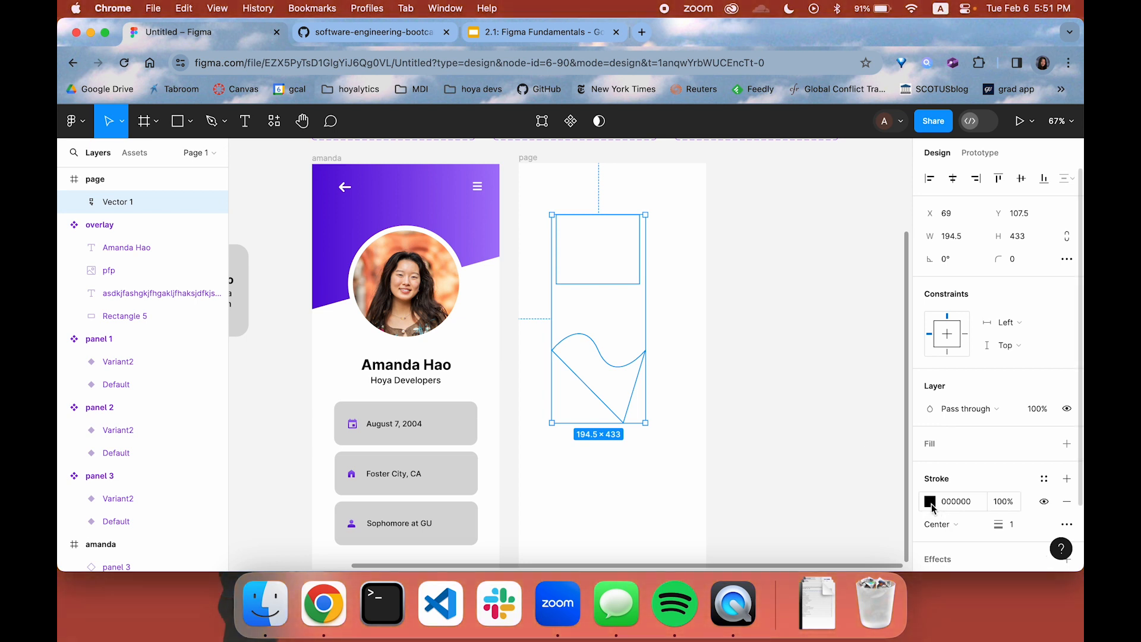
scroll(939, 481, down, 3)
click(947, 374)
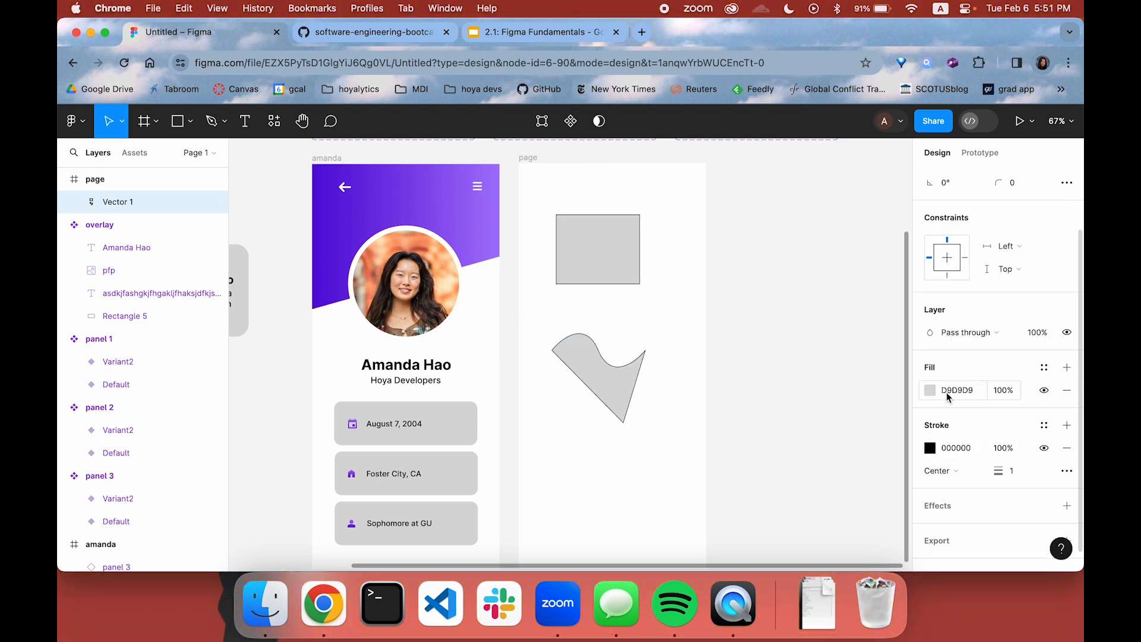
click(931, 391)
click(861, 494)
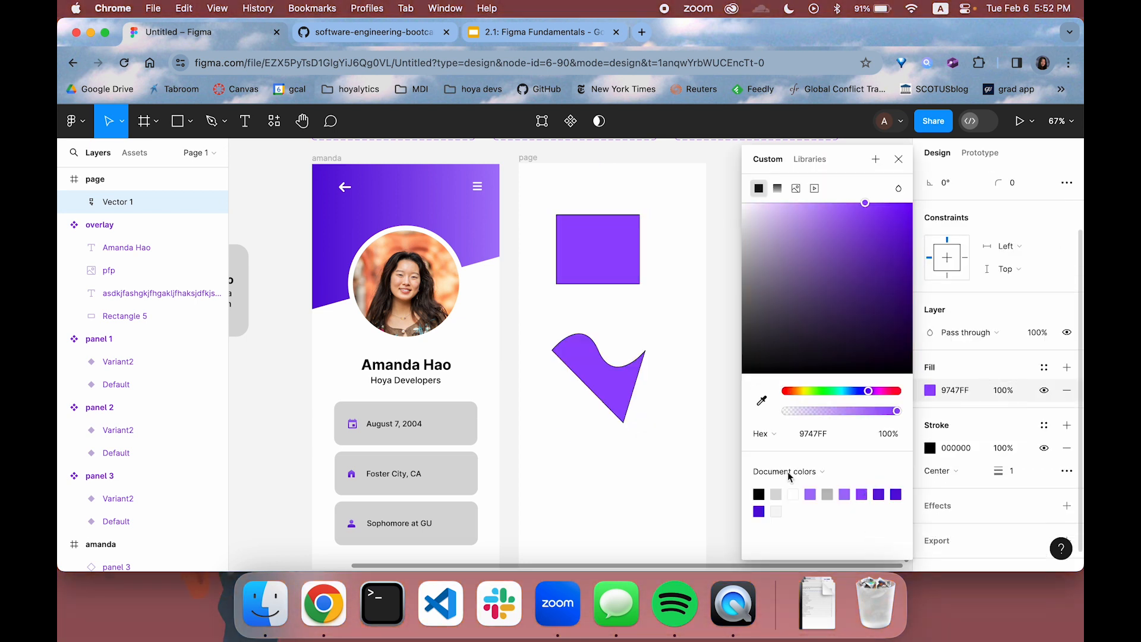
click(689, 361)
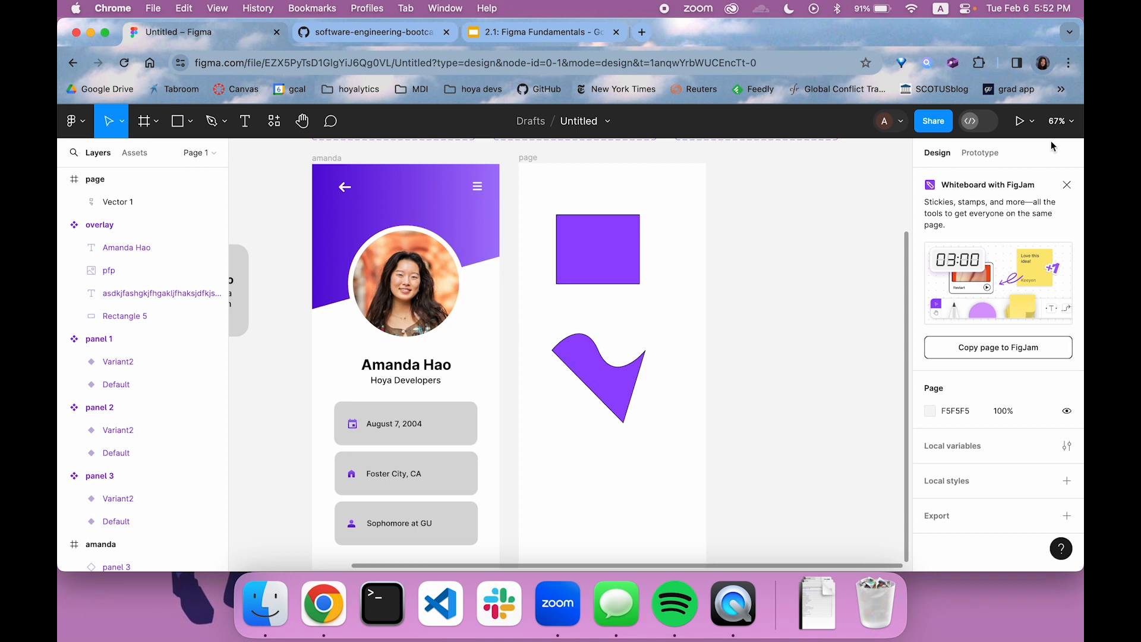
Connect the back arrow on the profile frame to the page frame with an On tap, Navigate to interaction using Dissolve
click(978, 156)
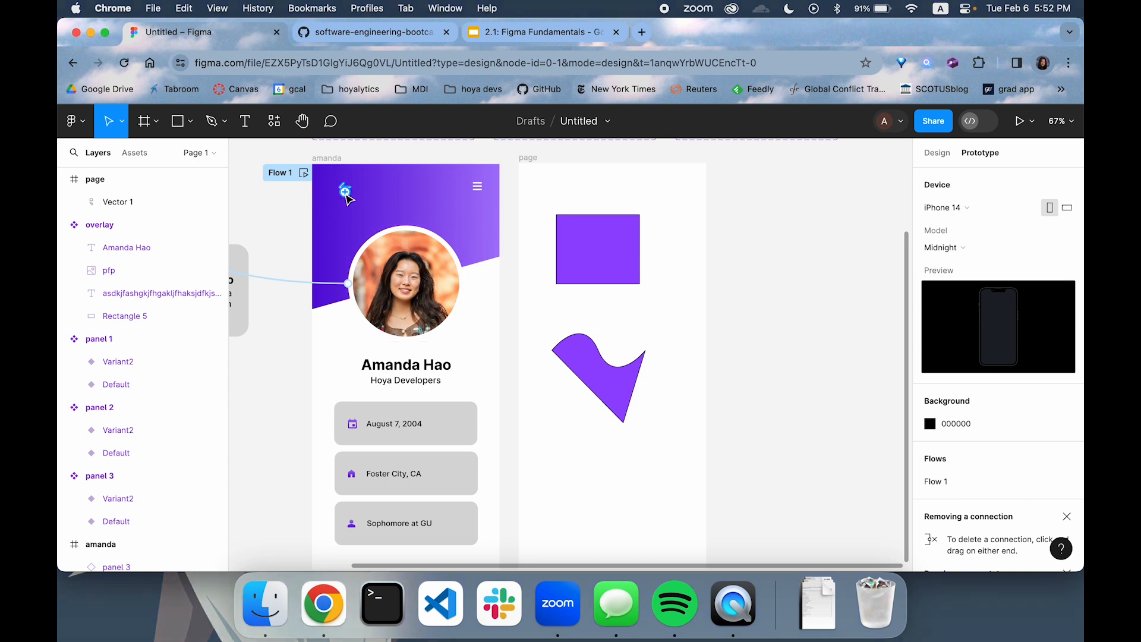
drag(345, 190, 526, 373)
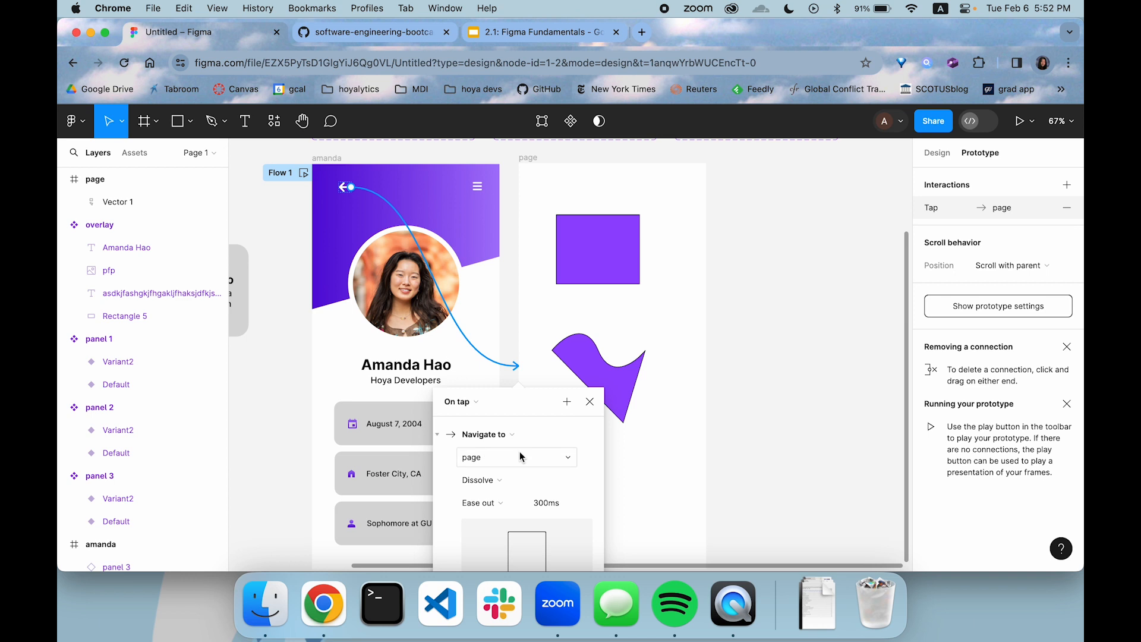
click(769, 321)
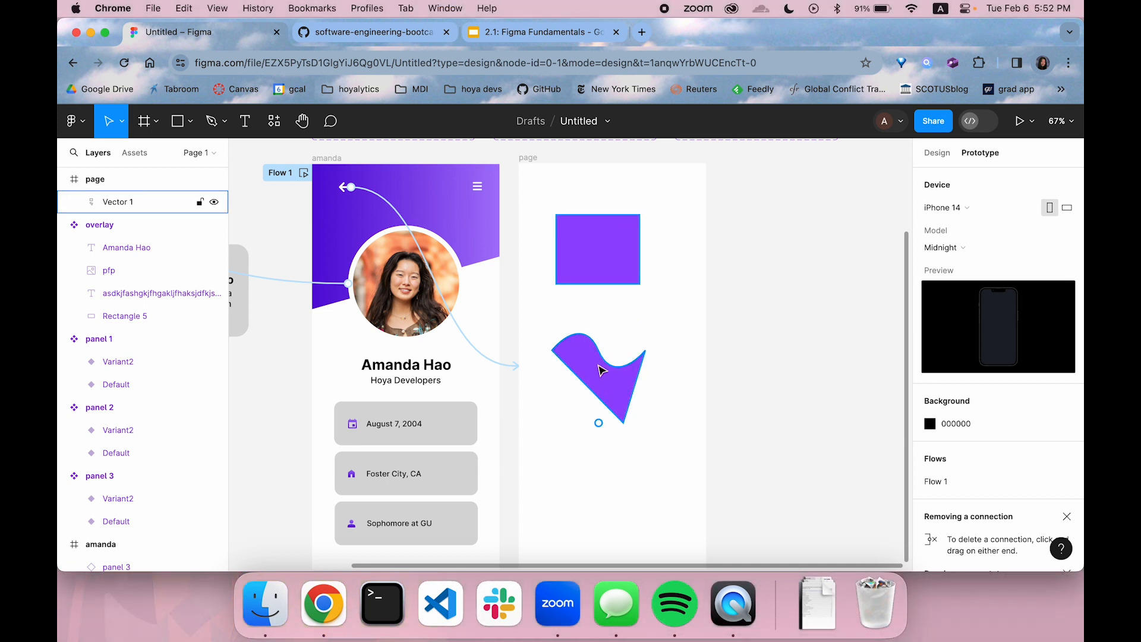
Connect the purple vector shapes to the profile frame with an On tap, Navigate to interaction using Dissolve
click(610, 389)
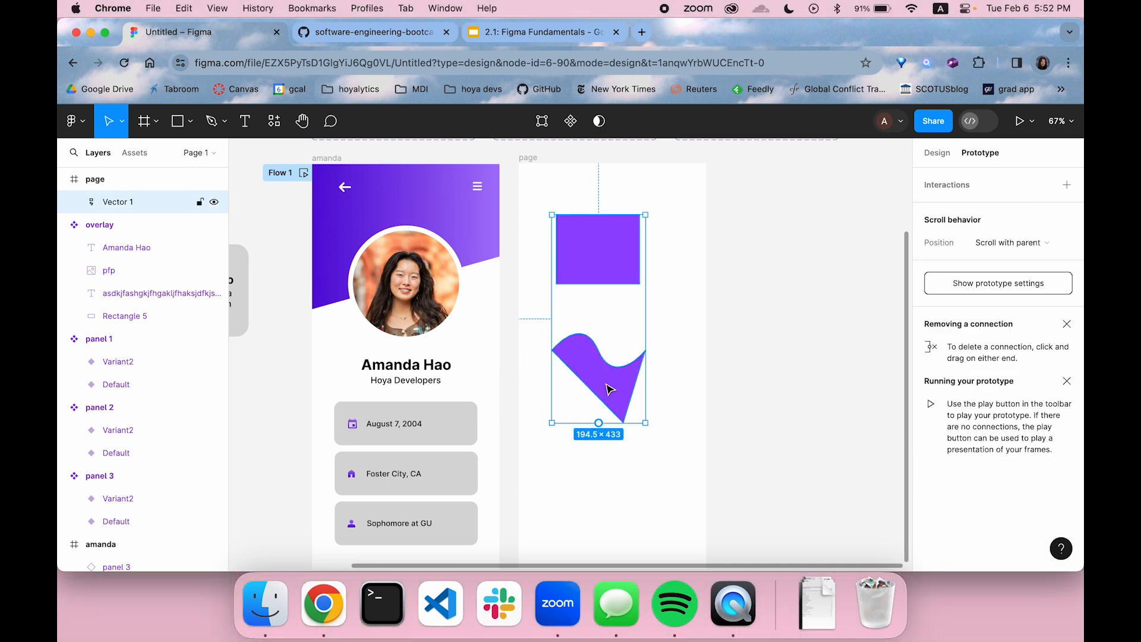
drag(600, 423, 500, 441)
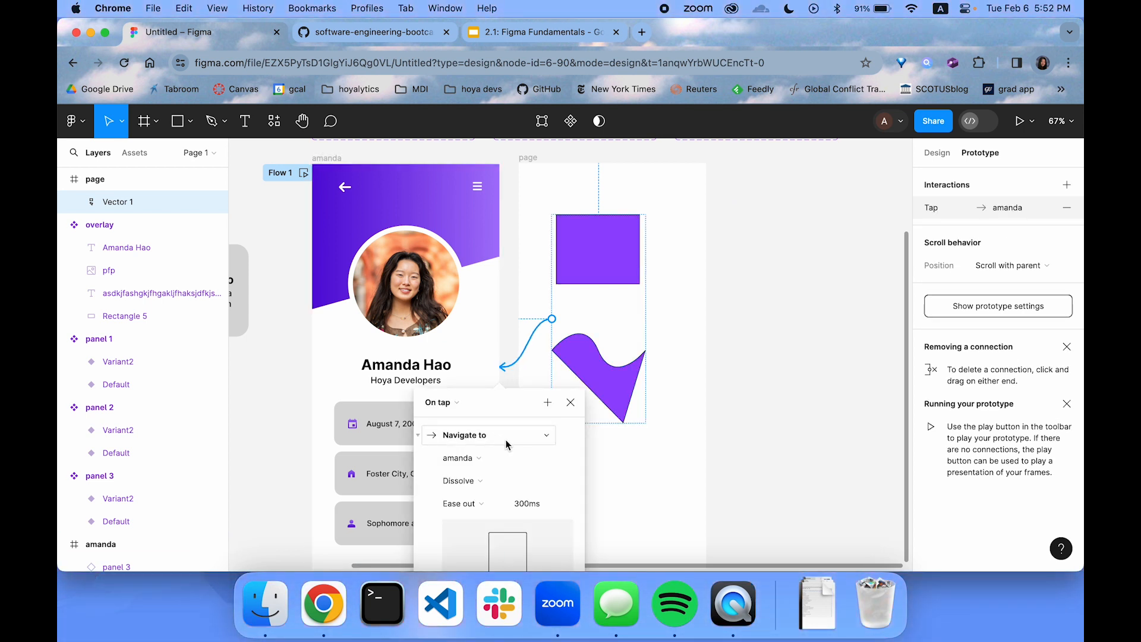
click(569, 406)
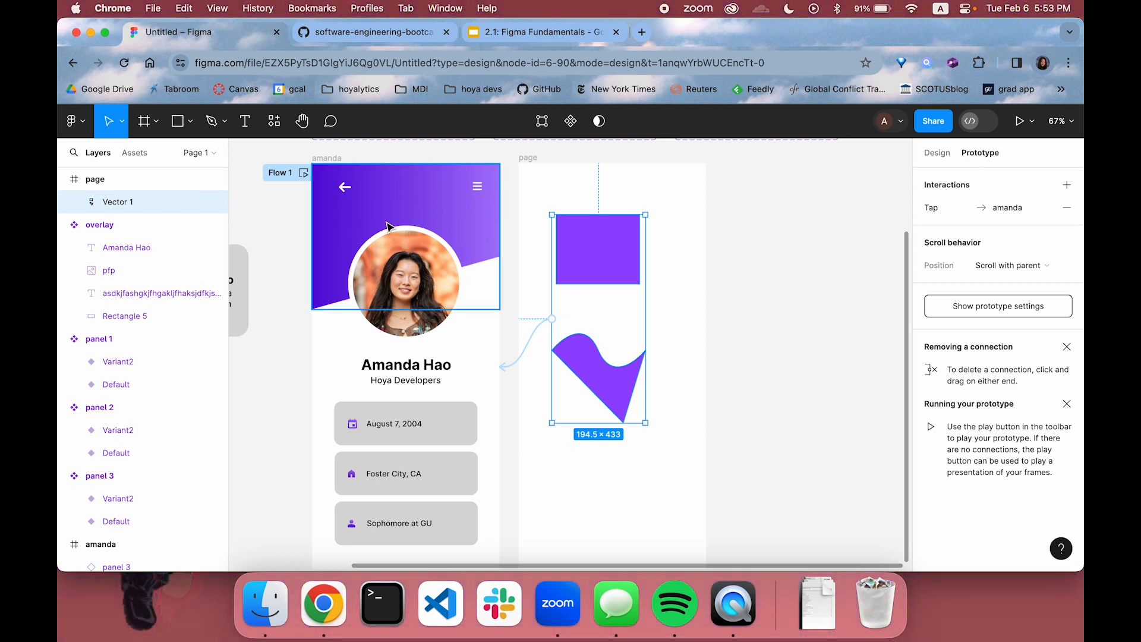
click(766, 300)
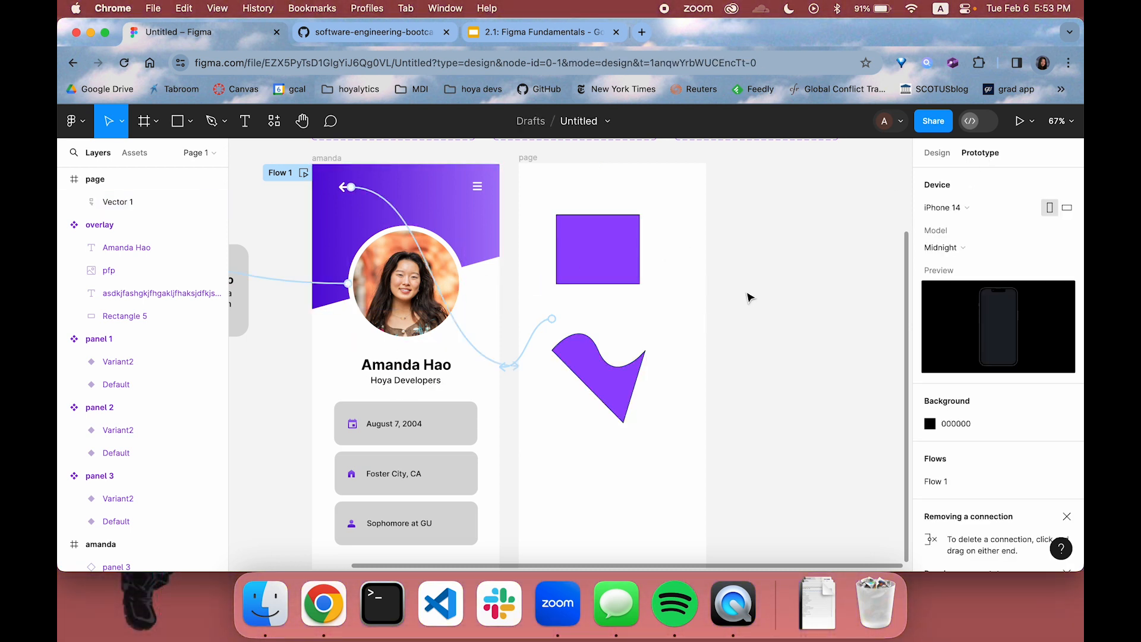
Run the prototype to test going from the back arrow to the second page and from the purple shape to the profile, and return to the design file
scroll(748, 302, left, 3)
scroll(748, 301, down, 1)
click(1020, 121)
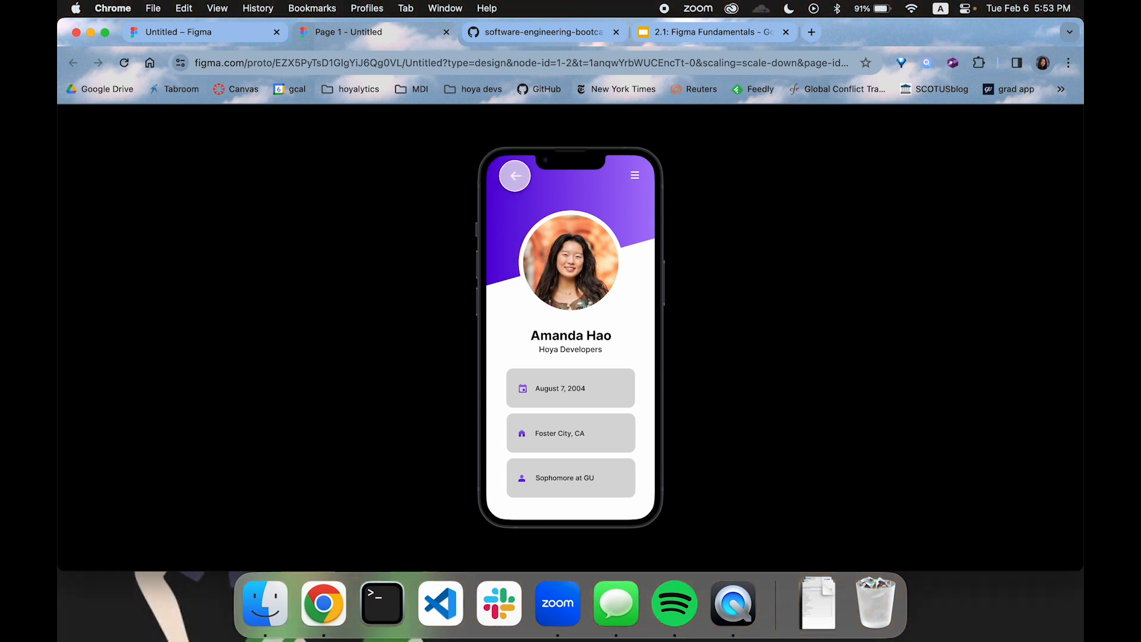
click(515, 176)
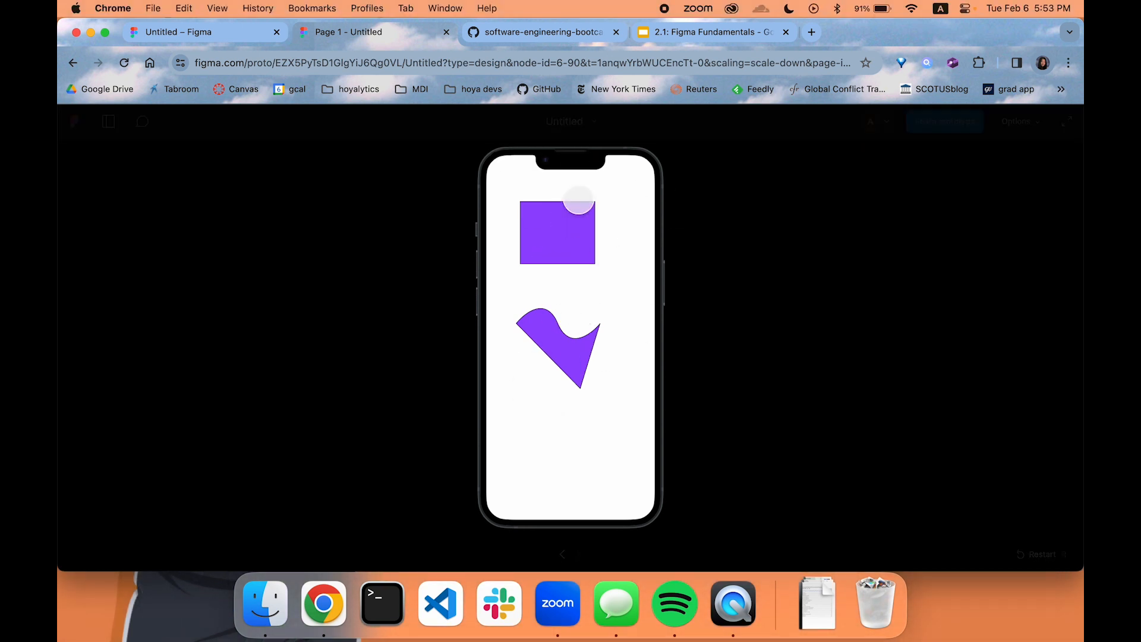
click(560, 239)
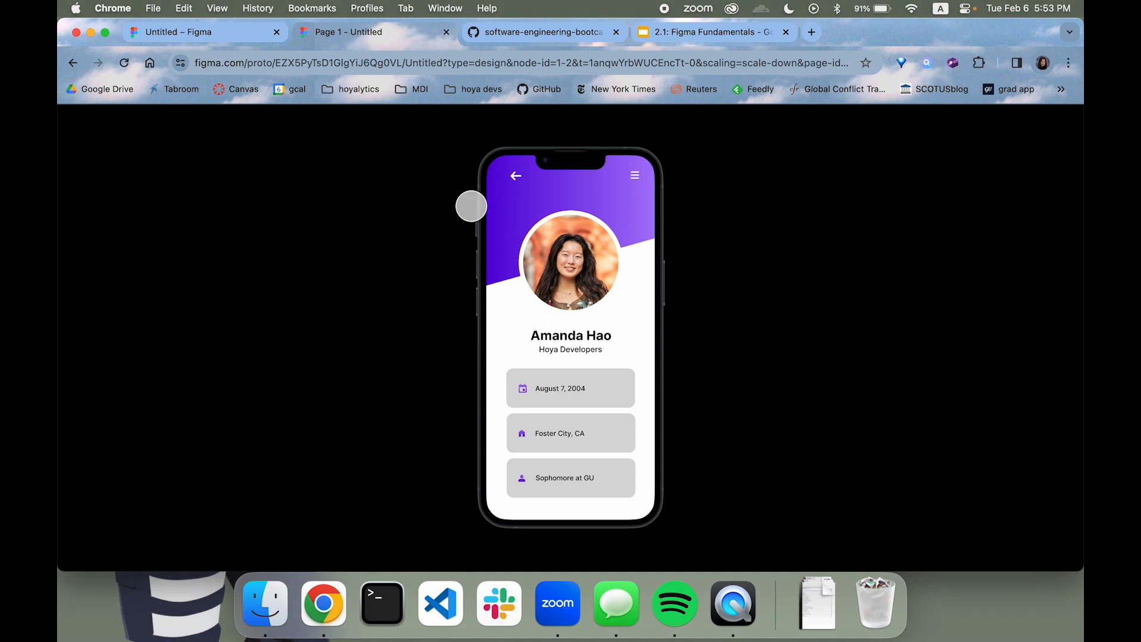
click(206, 36)
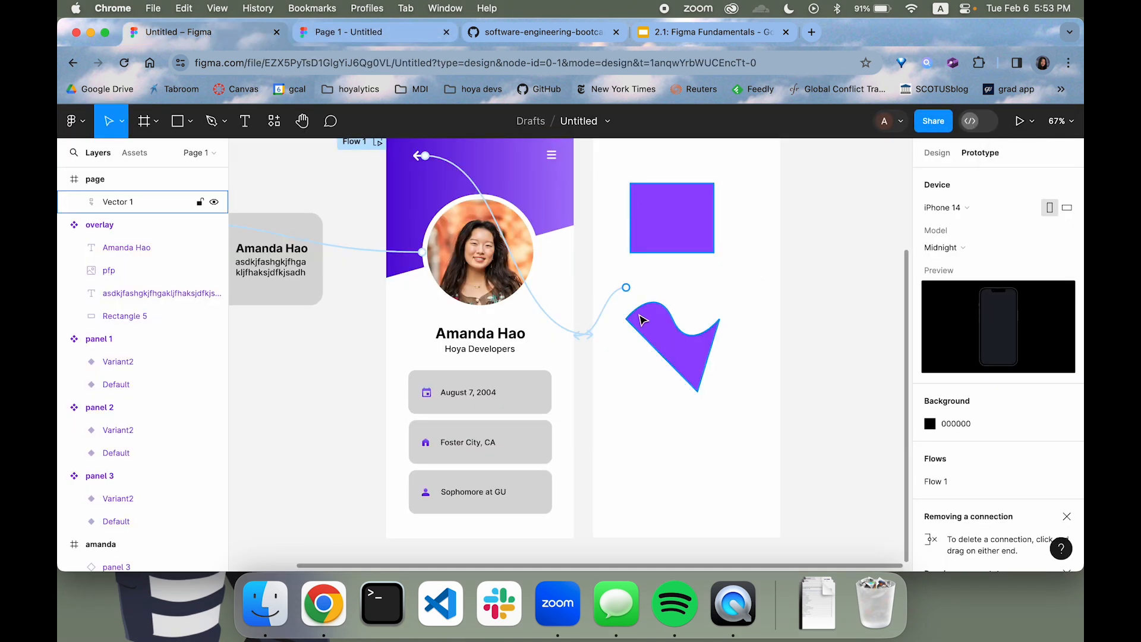
Remove the purple vector's prototype connection and recreate it as an On tap, Navigate to link to the profile frame with Dissolve
drag(606, 308, 576, 296)
scroll(559, 330, up, 3)
scroll(547, 303, right, 1)
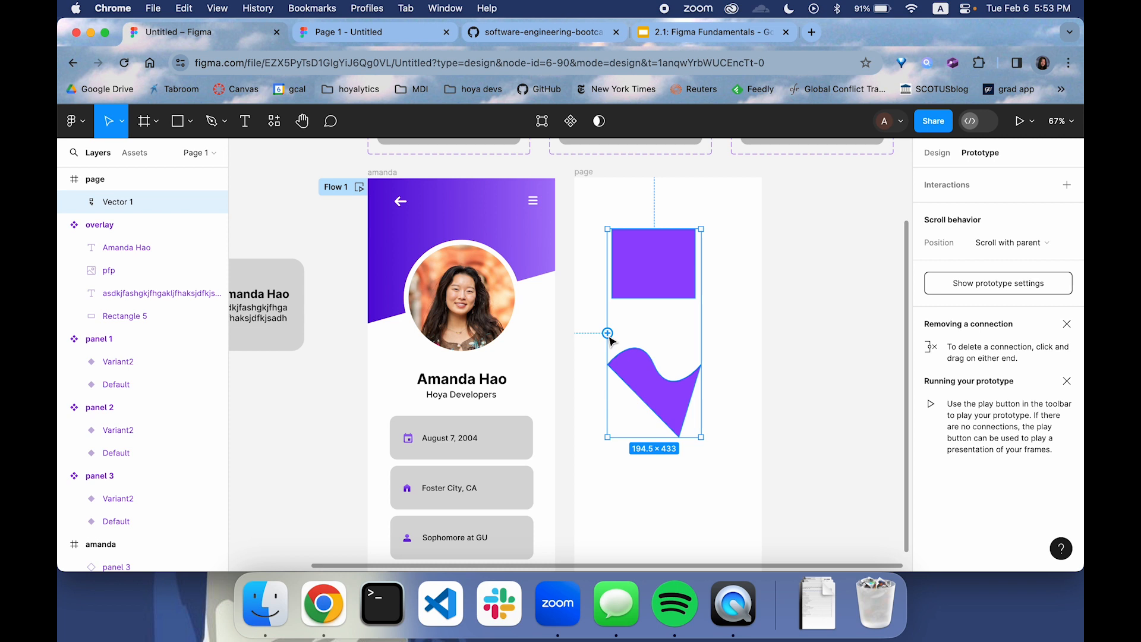
drag(607, 333, 557, 381)
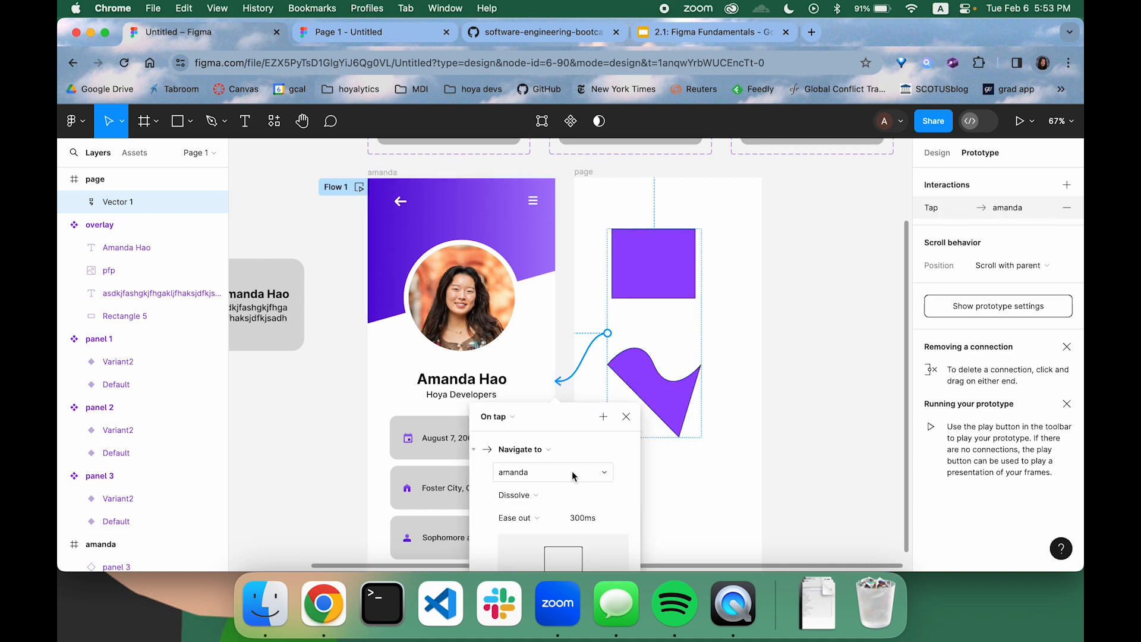
click(785, 252)
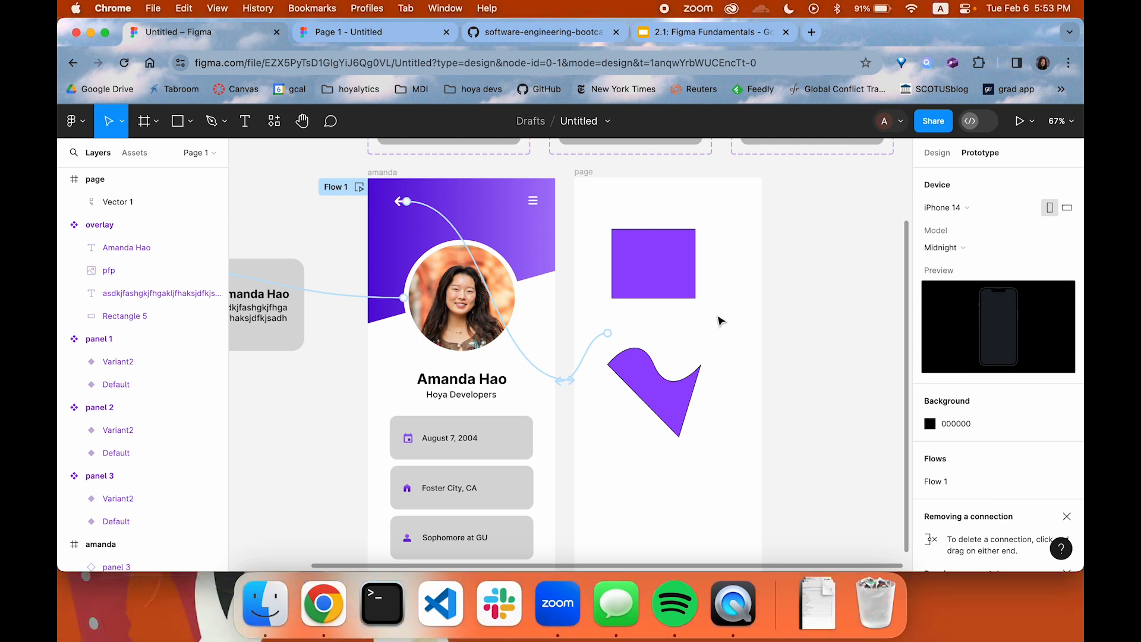
Open figma.com in a new browser tab
scroll(722, 318, down, 2)
scroll(721, 321, down, 2)
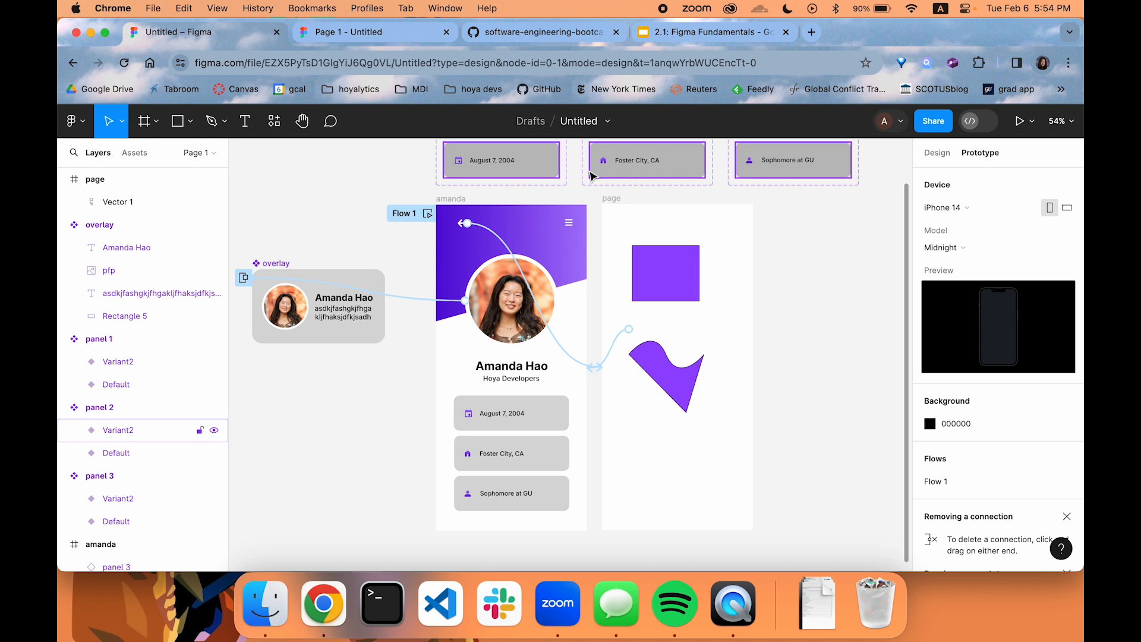
click(505, 67)
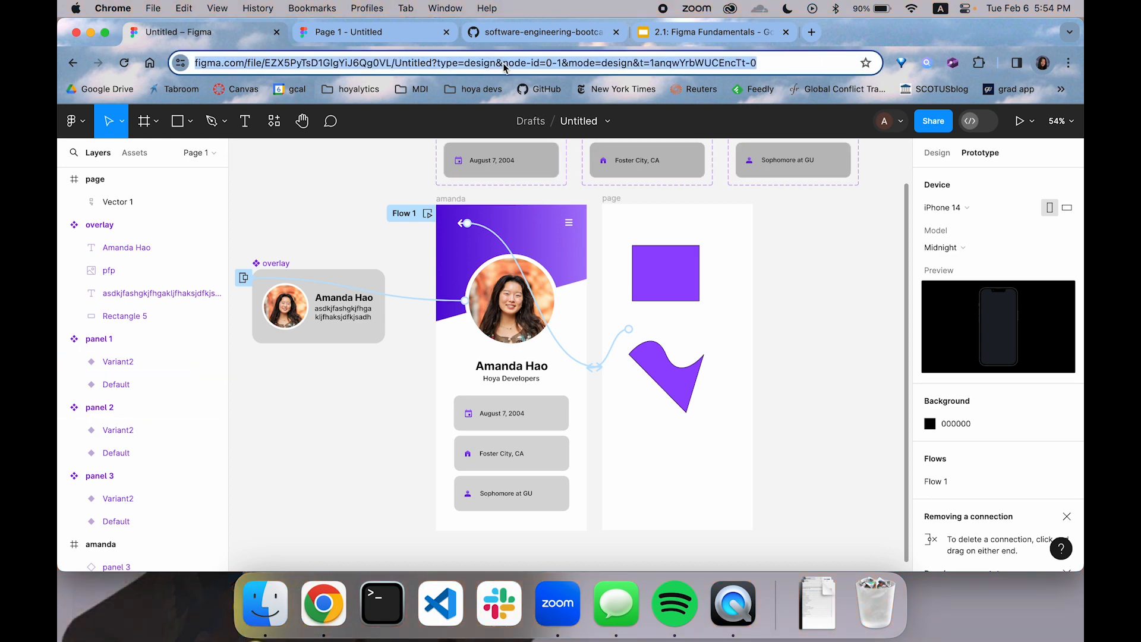
text(figma.com)
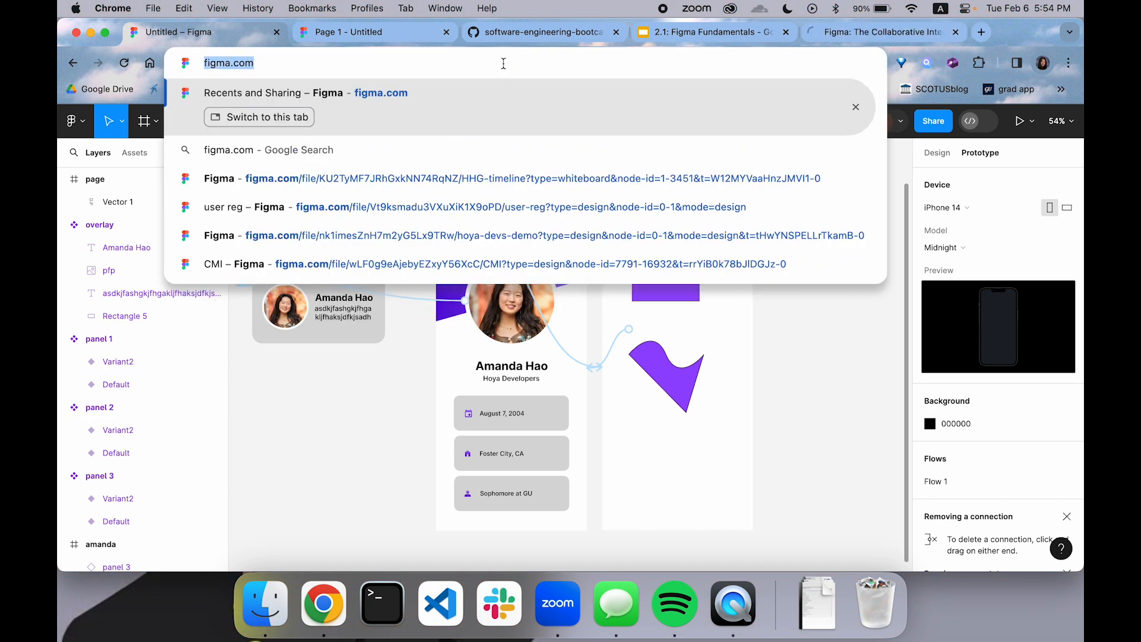
Load the Figma recent files page beside the Untitled file's tab and open the venmo budget design file
key(super+Return)
drag(845, 40, 270, 41)
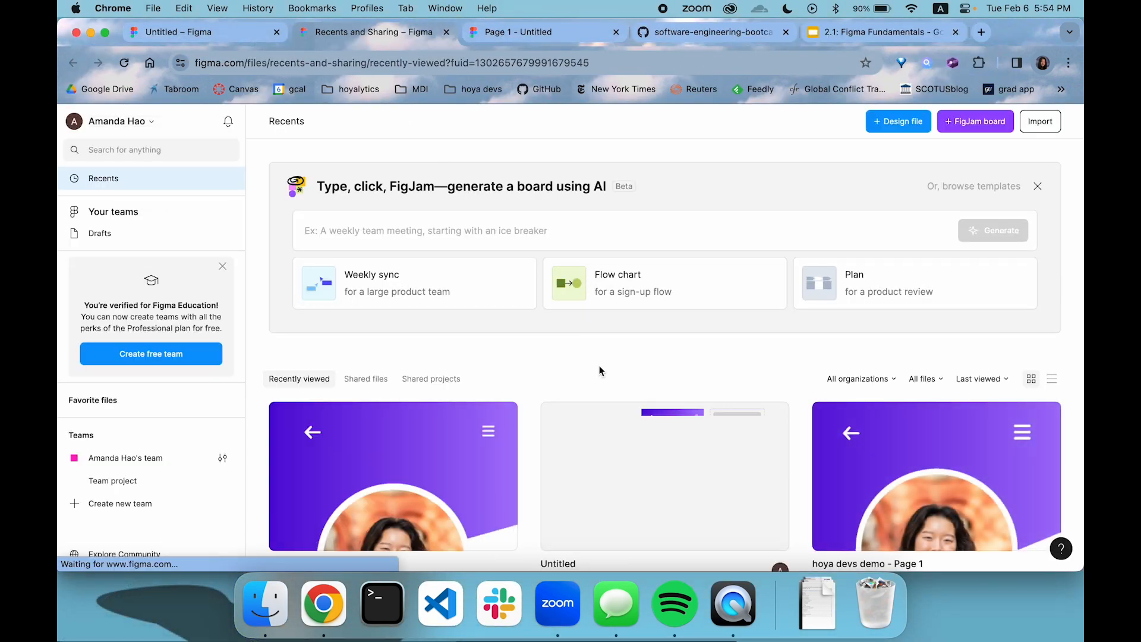
scroll(601, 368, down, 2)
scroll(602, 377, down, 5)
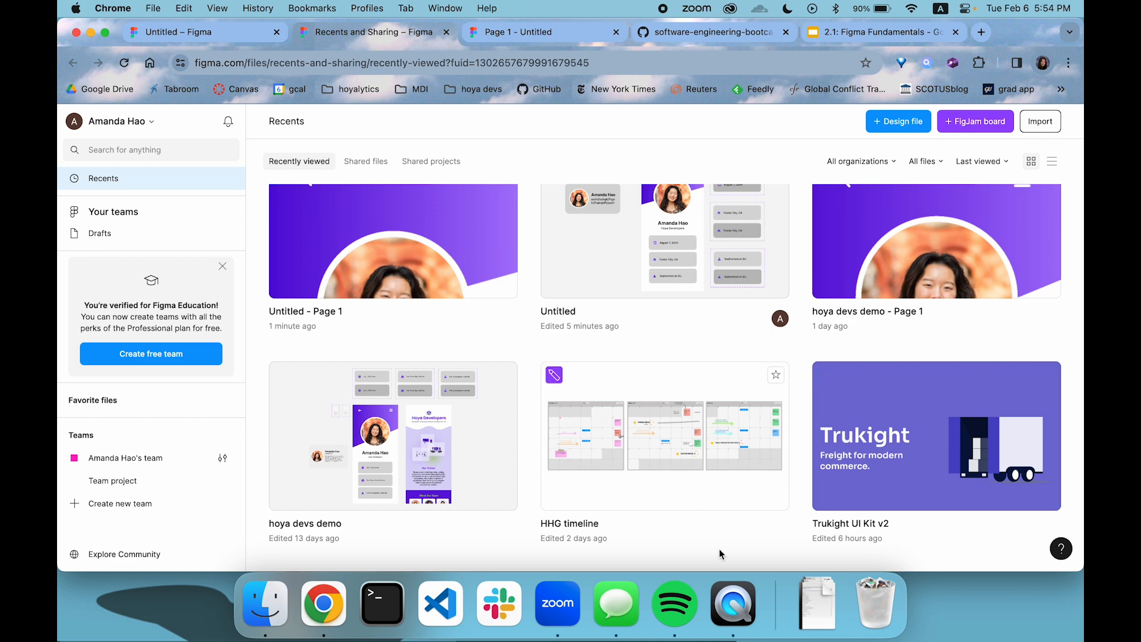
scroll(737, 535, down, 5)
double_click(407, 457)
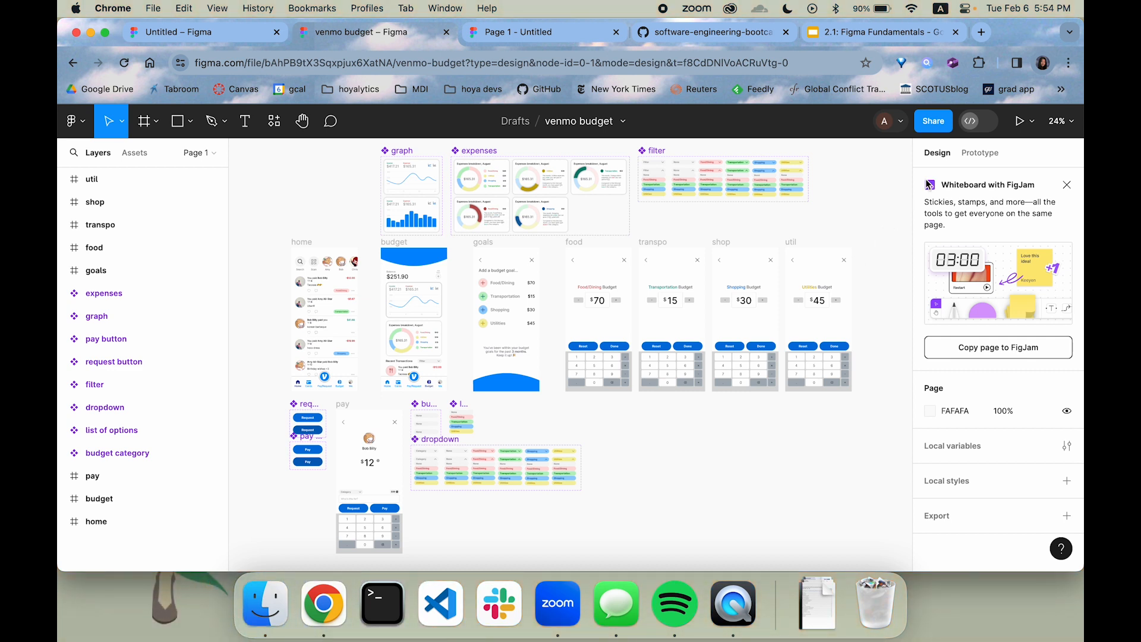
Show the venmo budget prototype connections, run the prototype, and test the category dropdown on the Pay/Request screen before closing that screen
click(995, 154)
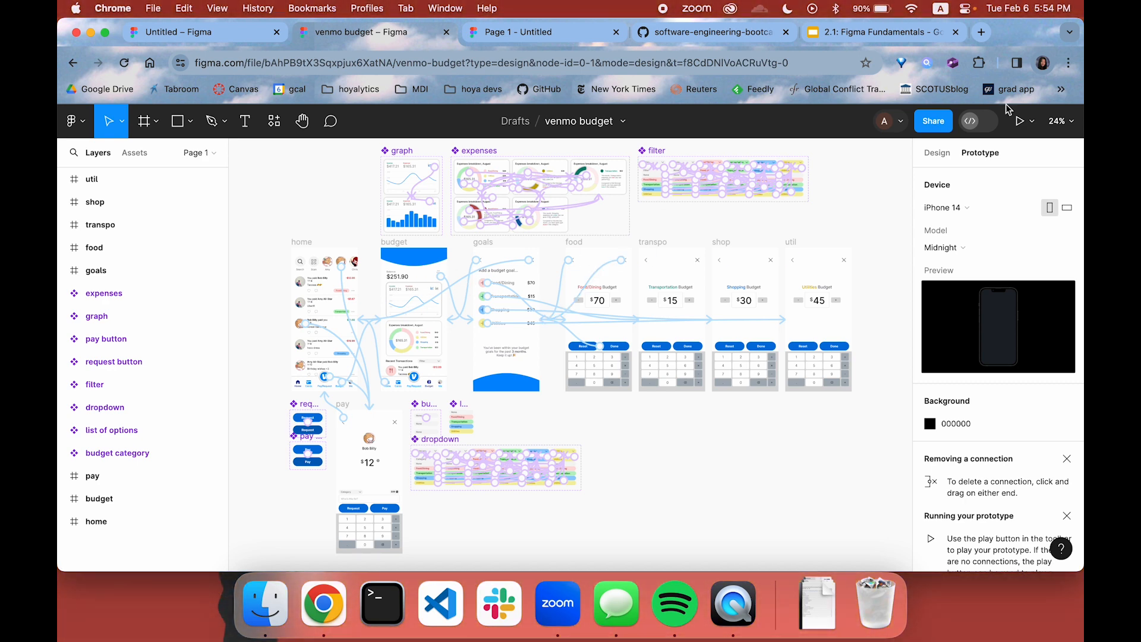
click(1020, 121)
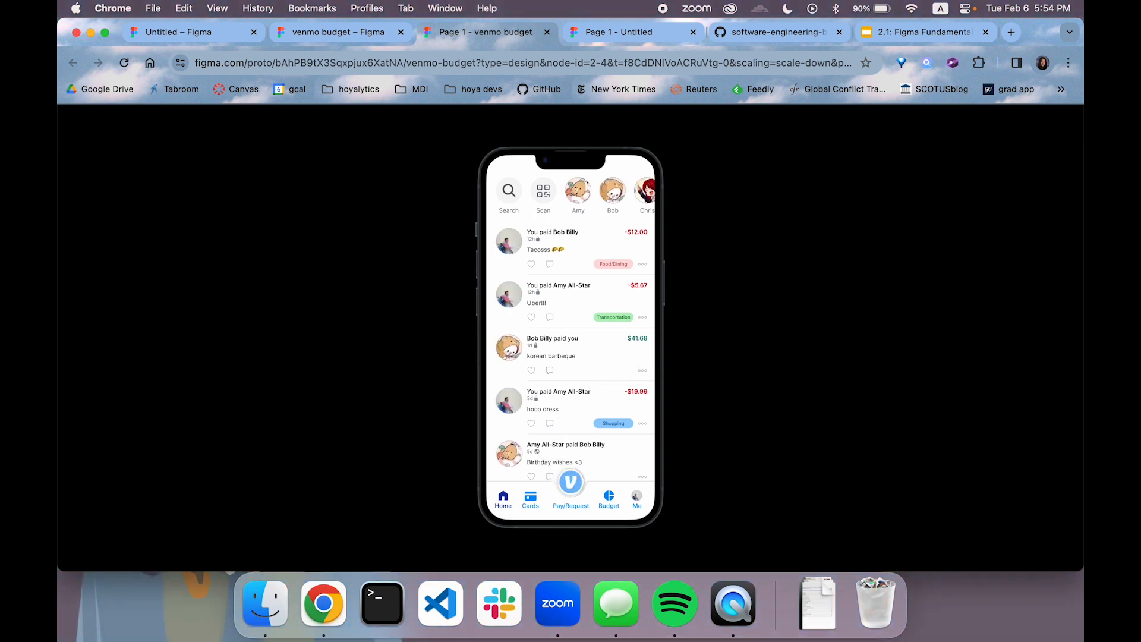
click(569, 482)
click(543, 363)
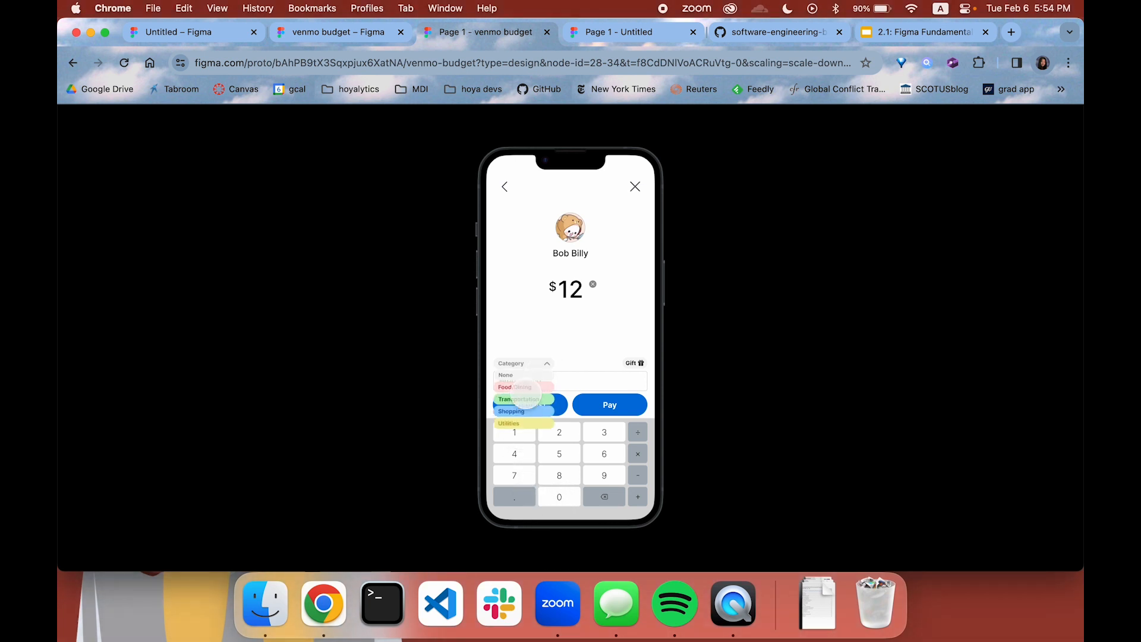
click(524, 399)
click(532, 363)
click(528, 404)
click(634, 186)
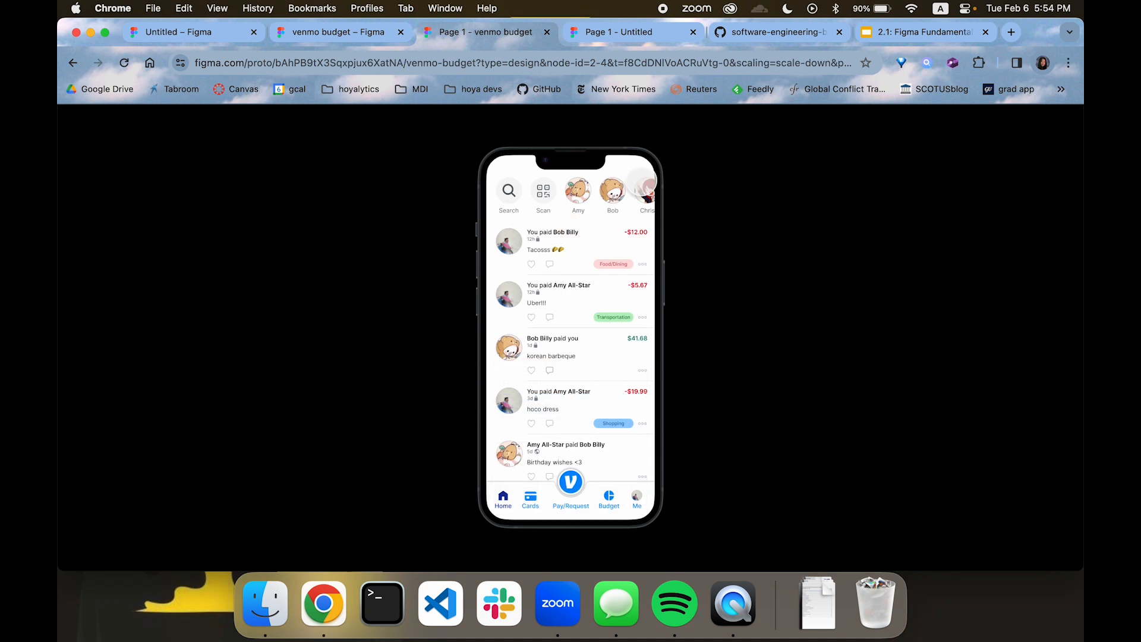
Test the prototype's Budget screen by selecting the Utilities chart slice, switching to the bar graph, and opening the add-goal page
click(608, 498)
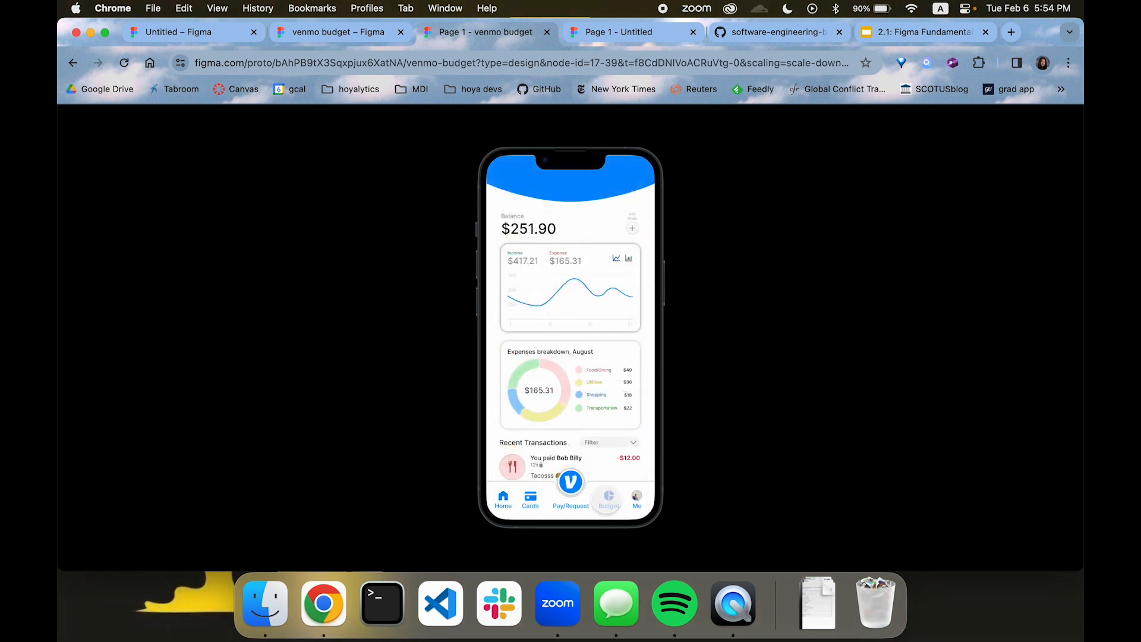
click(542, 416)
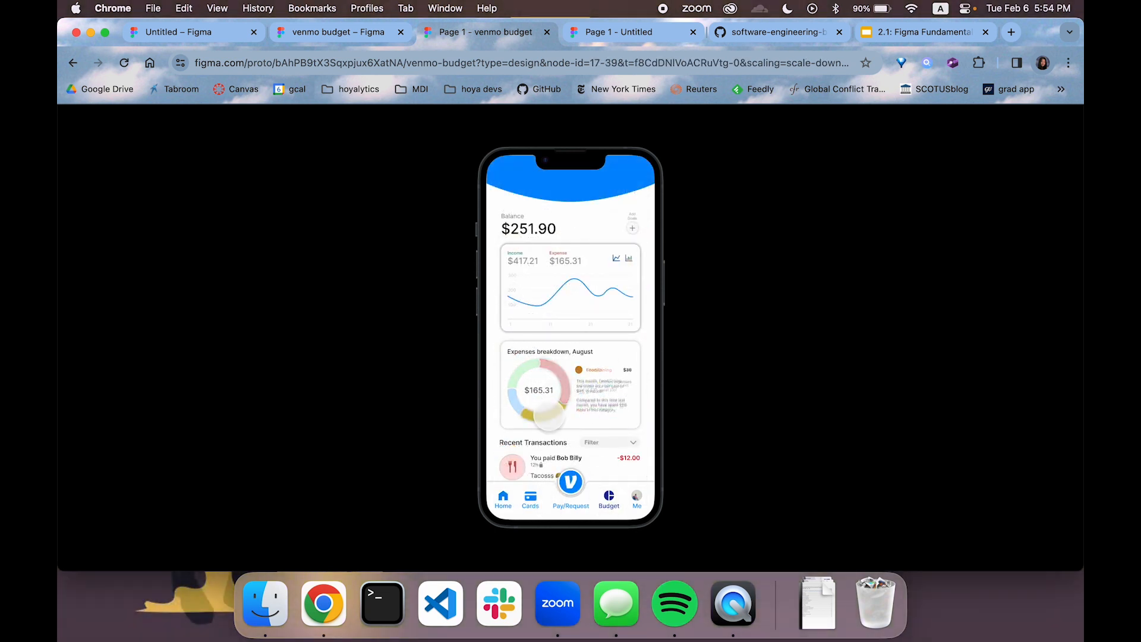
click(628, 258)
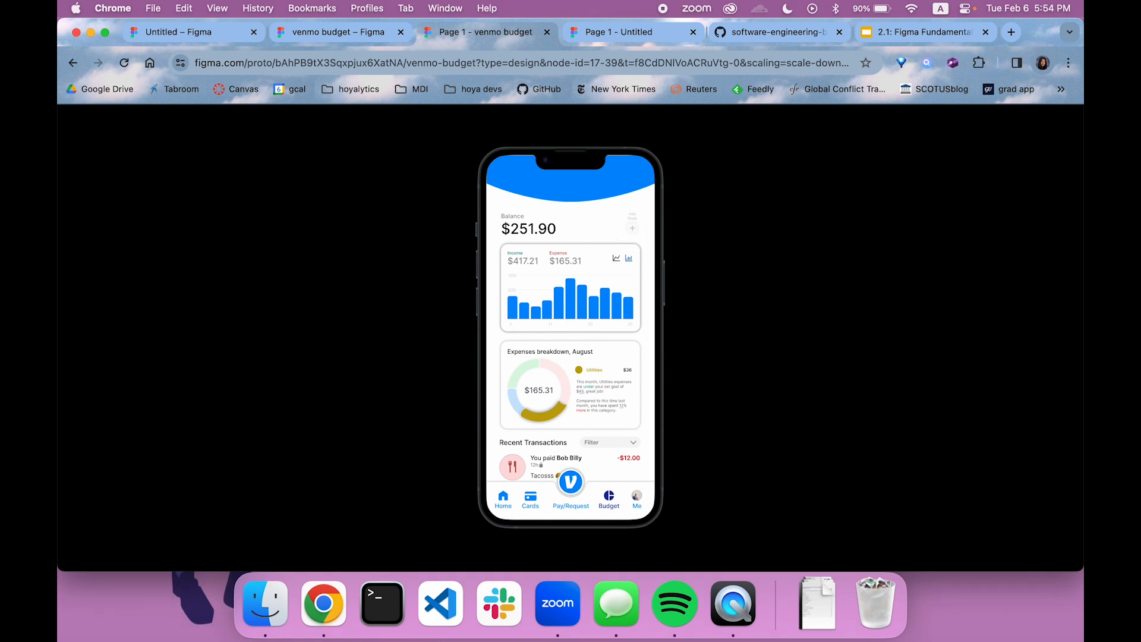
click(632, 226)
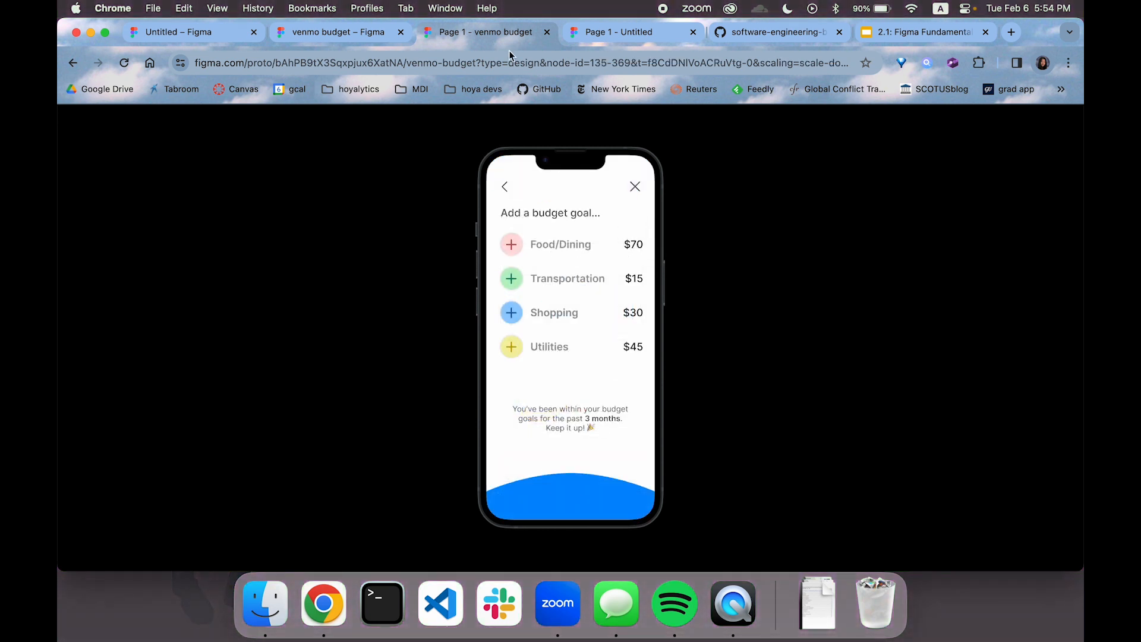
Leave the venmo budget prototype and open the hoya devs demo design file from the recent files
click(367, 33)
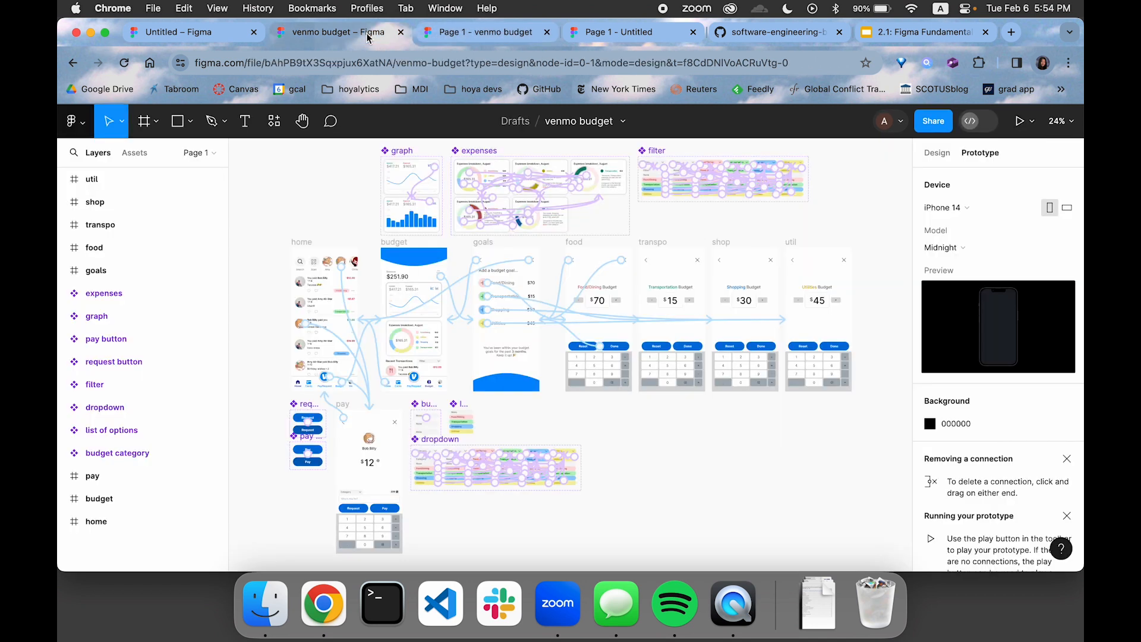
click(205, 32)
drag(802, 229, 652, 432)
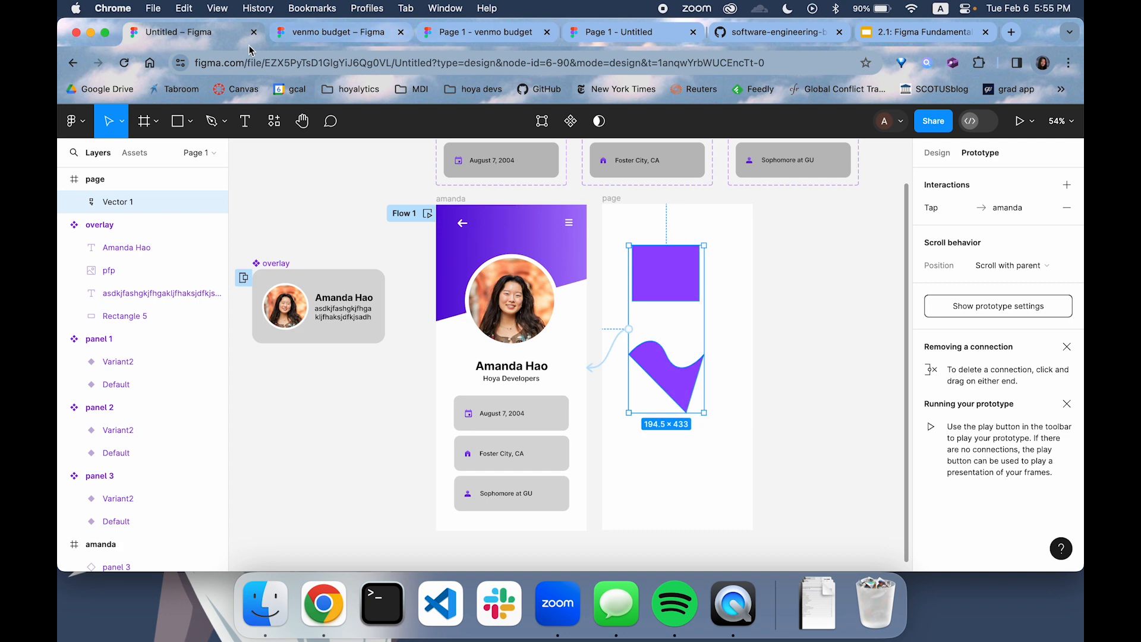
click(356, 33)
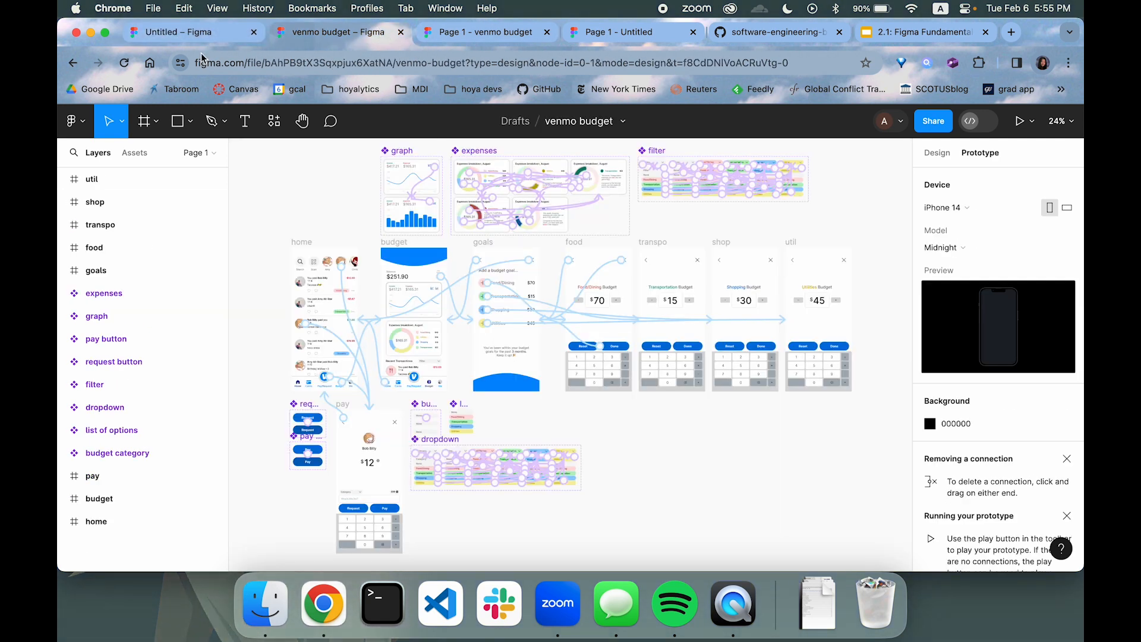
click(73, 63)
scroll(491, 263, down, 5)
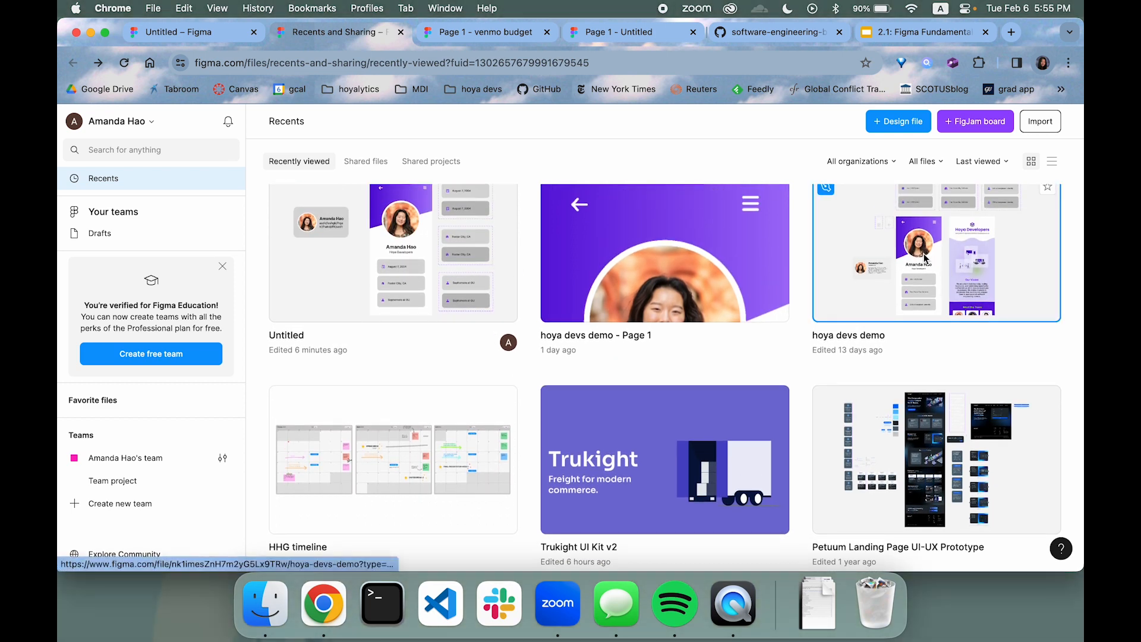
click(925, 254)
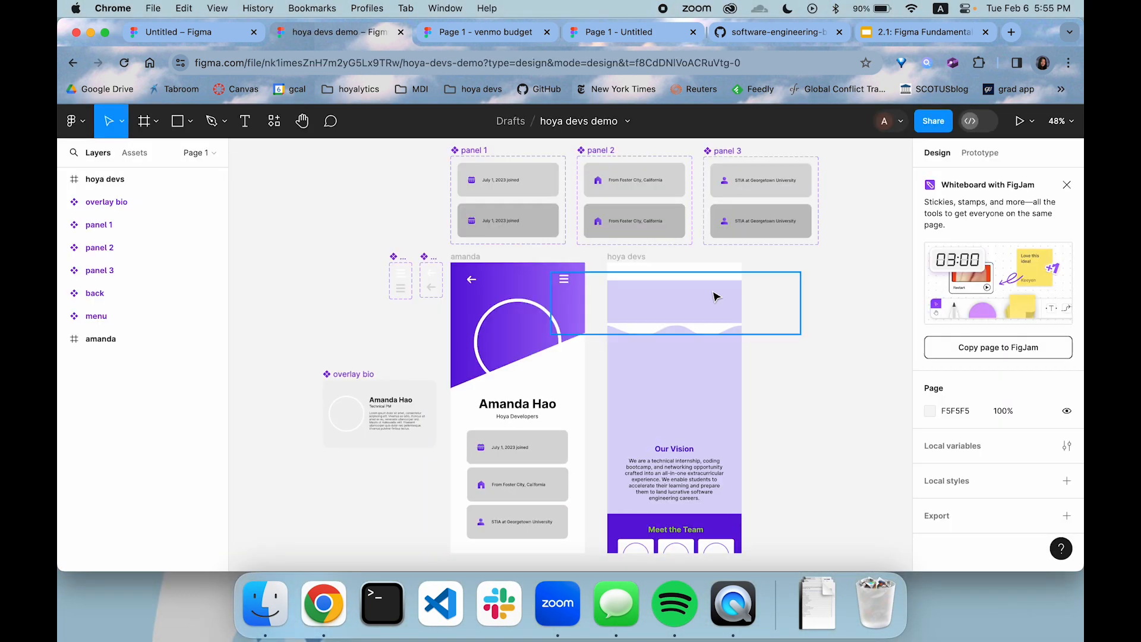
Examine the hoya devs demo's profile and hoya devs frames, their layers, and the prototype connections between them
scroll(744, 377, down, 2)
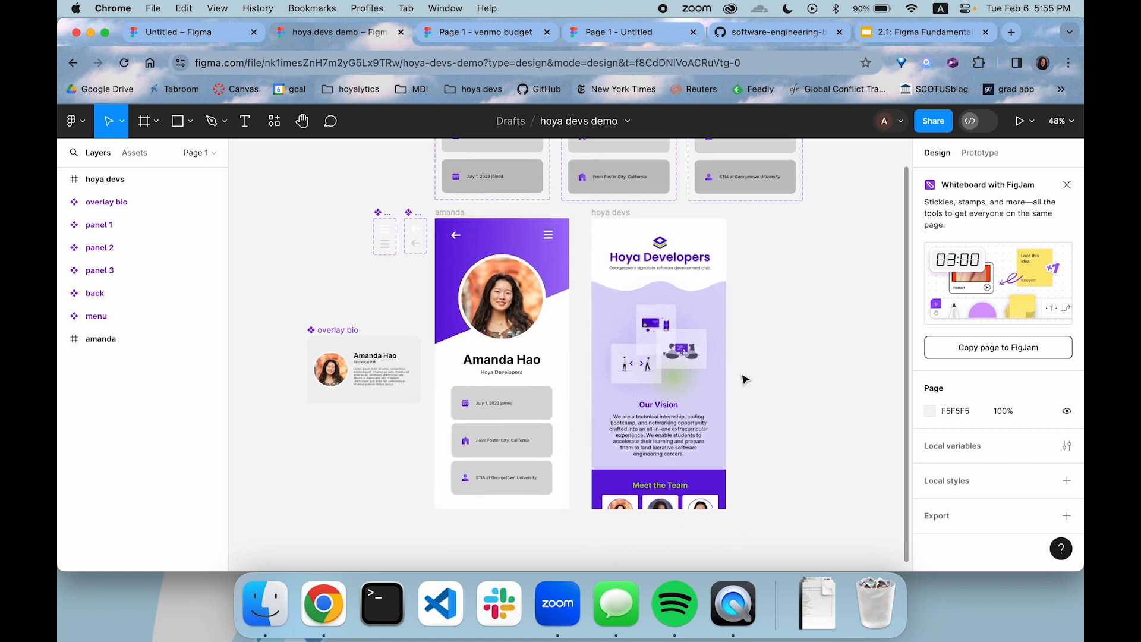
scroll(719, 339, up, 3)
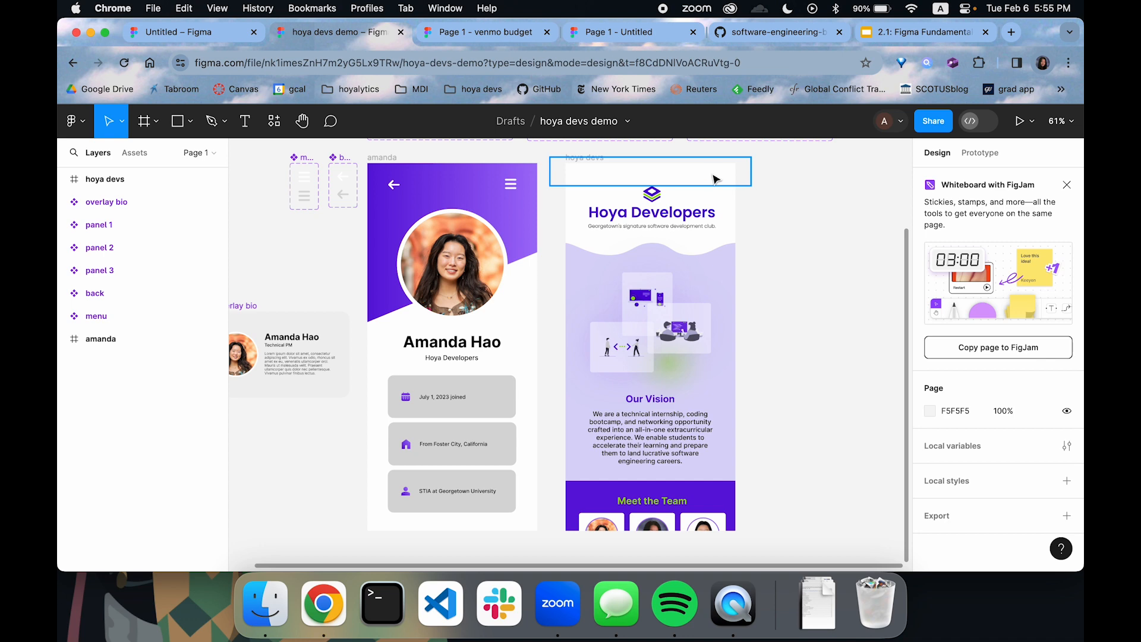
click(712, 204)
click(771, 343)
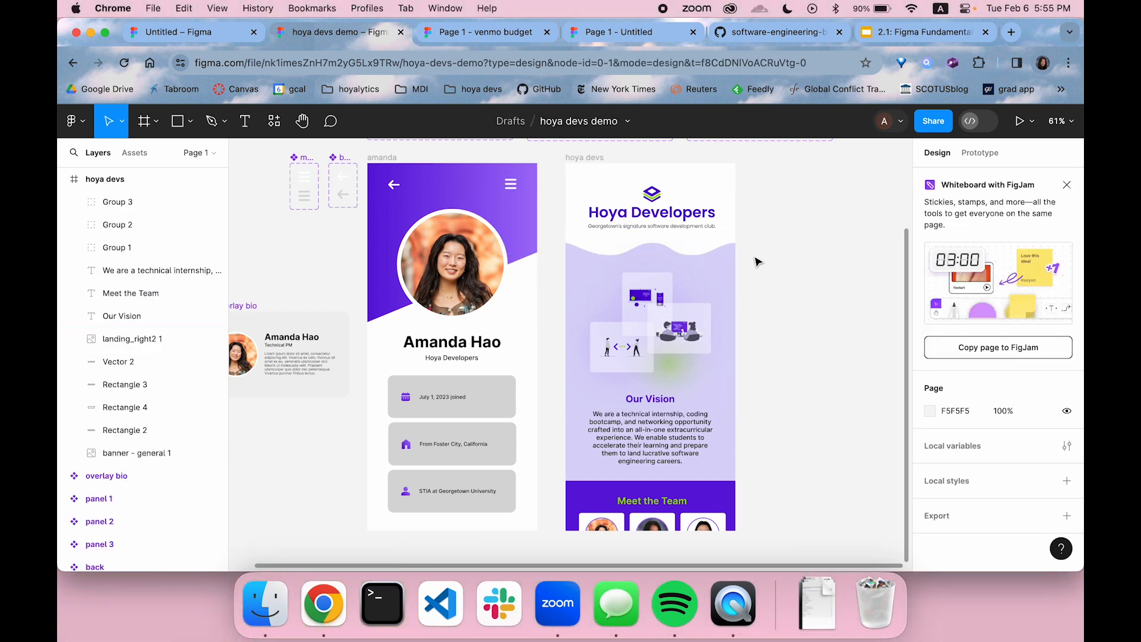
scroll(757, 261, down, 2)
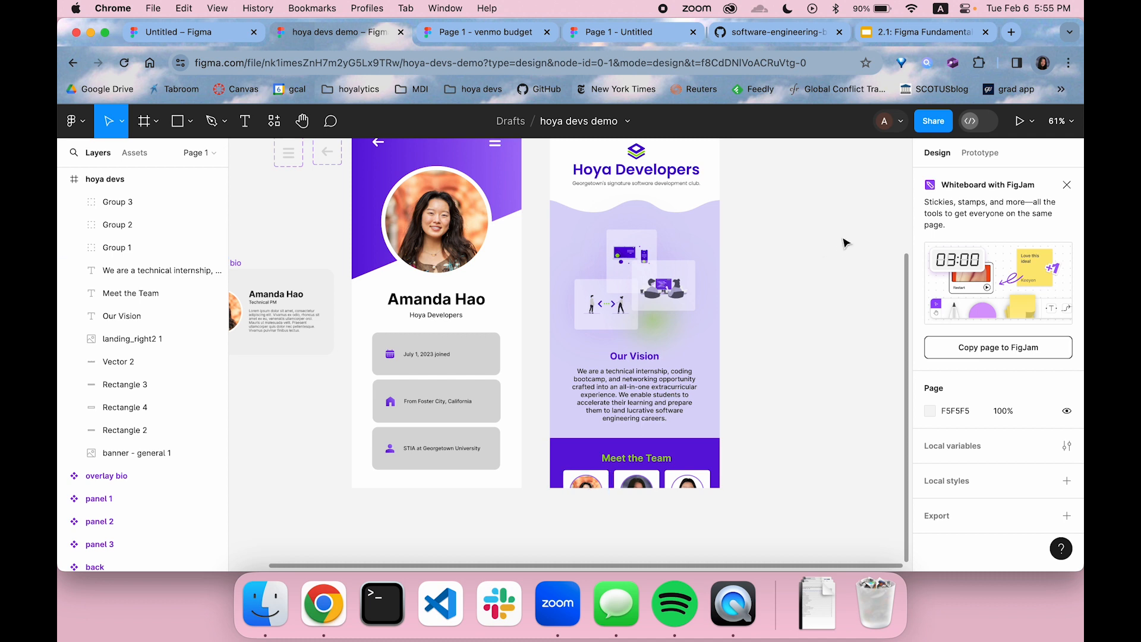
scroll(847, 244, up, 2)
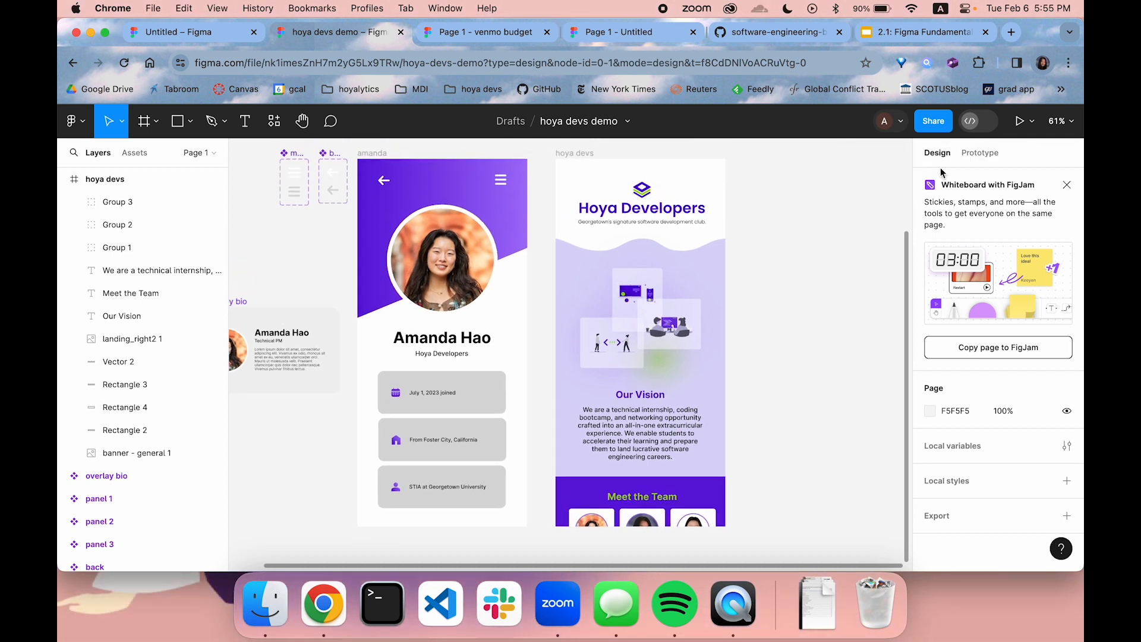
click(980, 153)
click(592, 526)
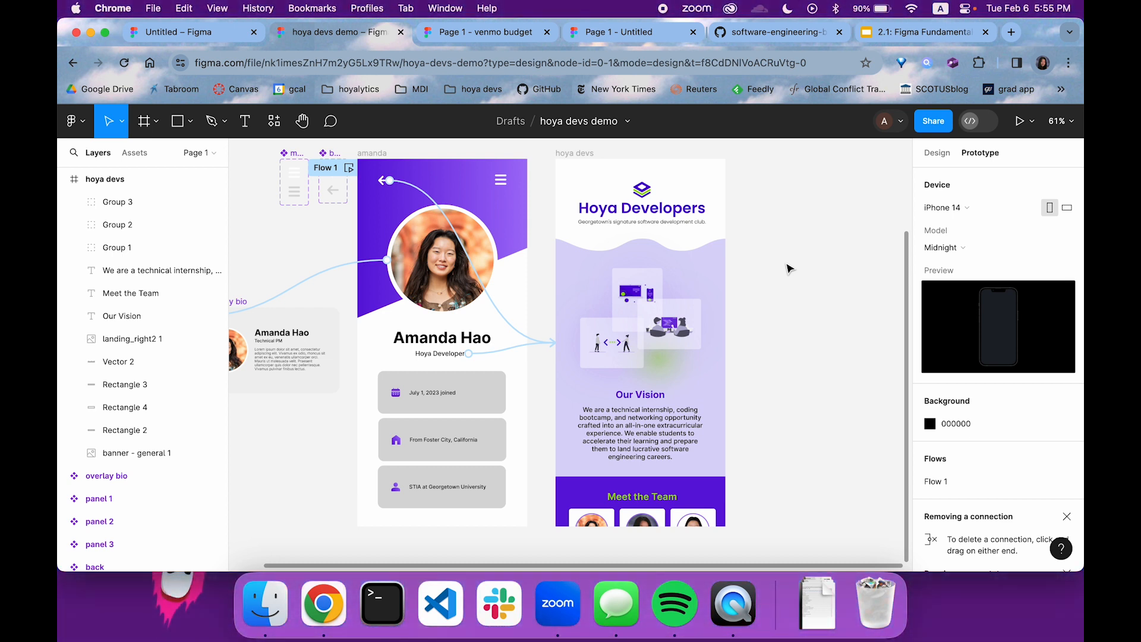
scroll(793, 281, left, 2)
scroll(793, 281, down, 1)
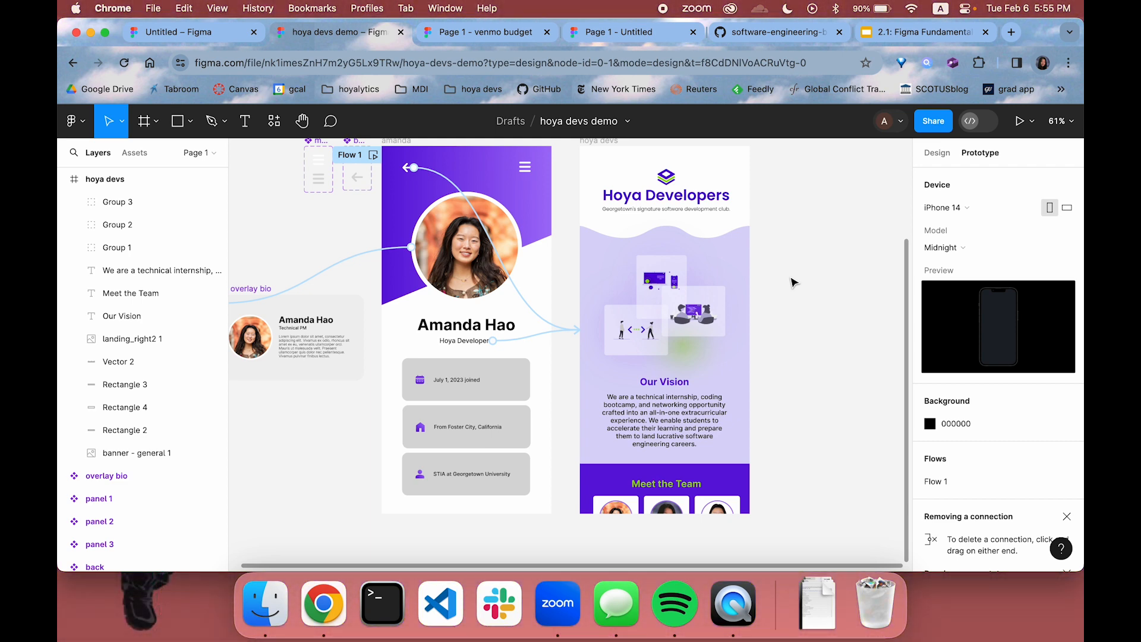
Return to the Untitled design file and export the profile frame as a 1x PNG
key(ctrl+shift+Tab)
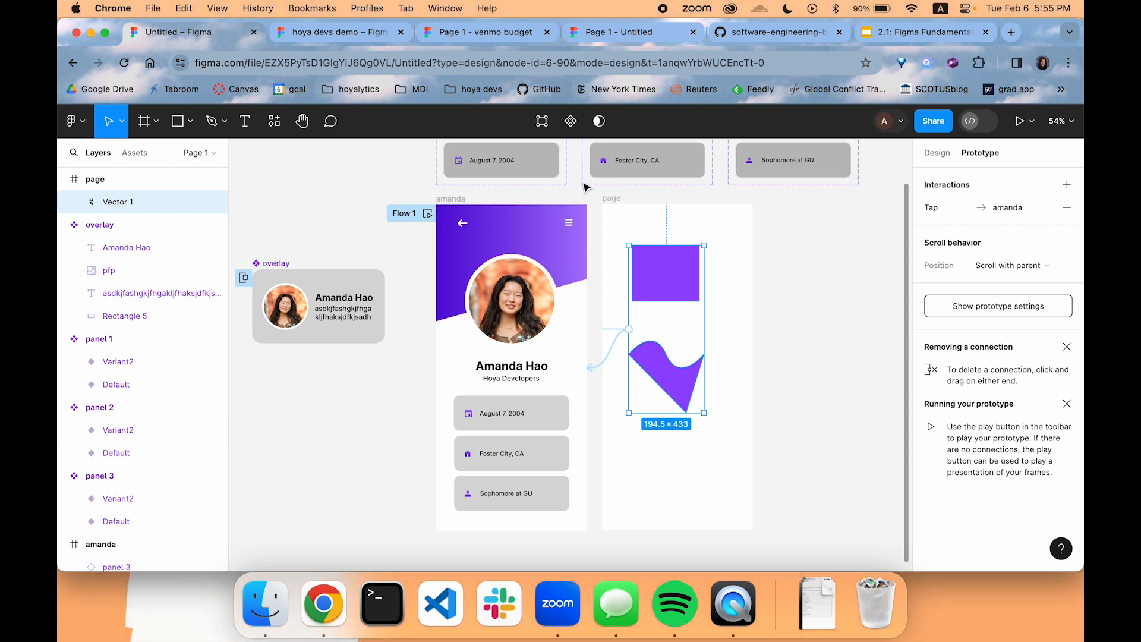
click(480, 197)
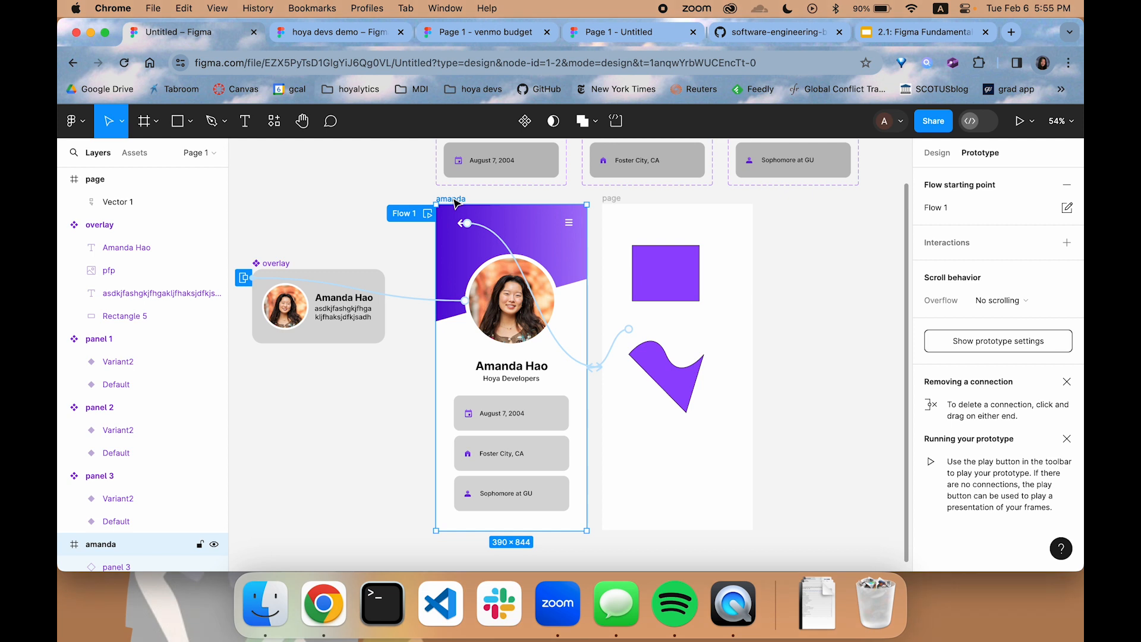
click(937, 153)
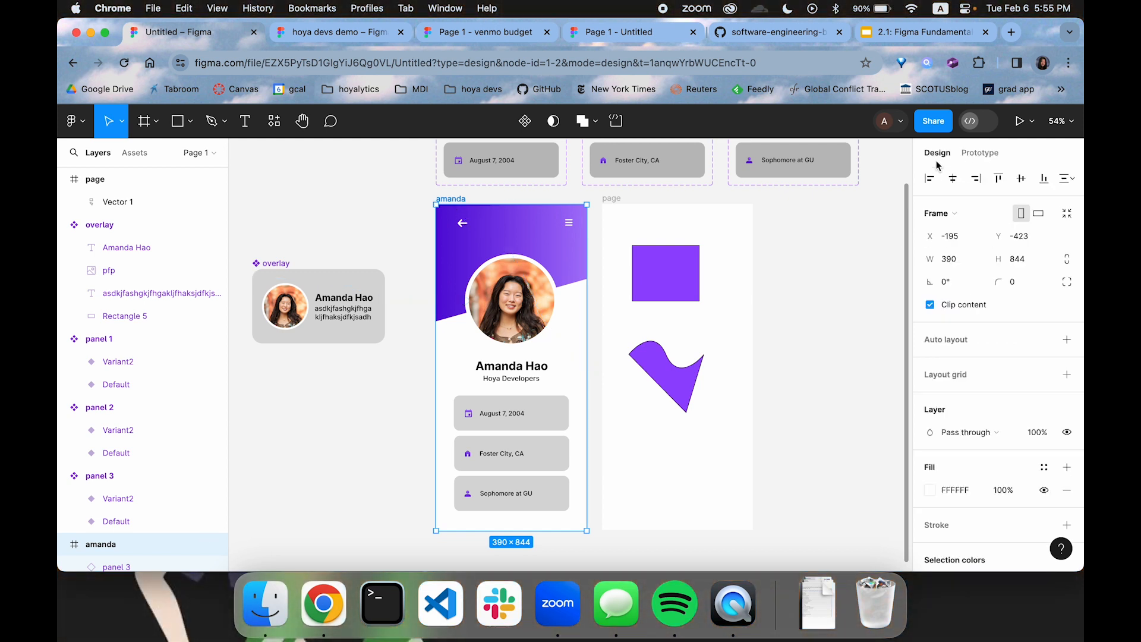
scroll(998, 361, down, 5)
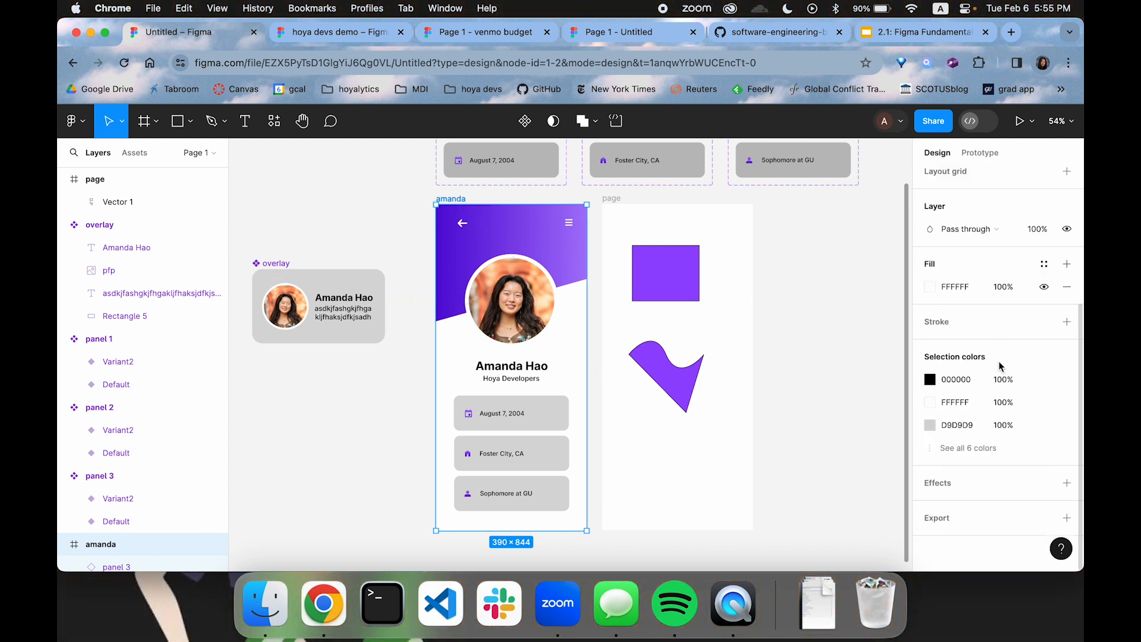
click(976, 519)
scroll(976, 530, down, 3)
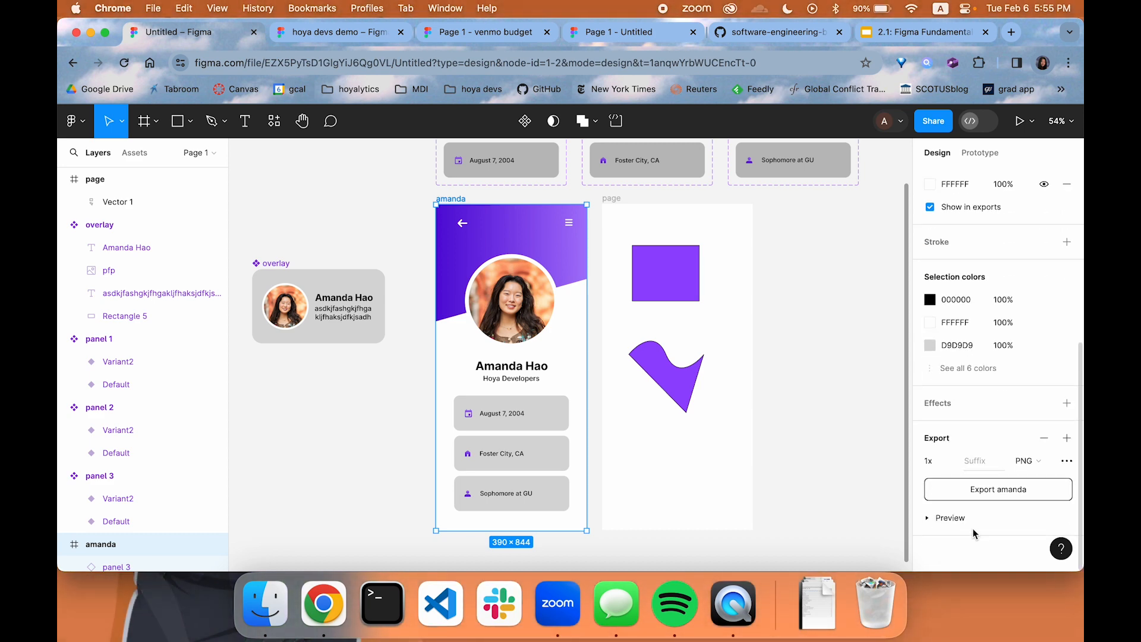
click(981, 491)
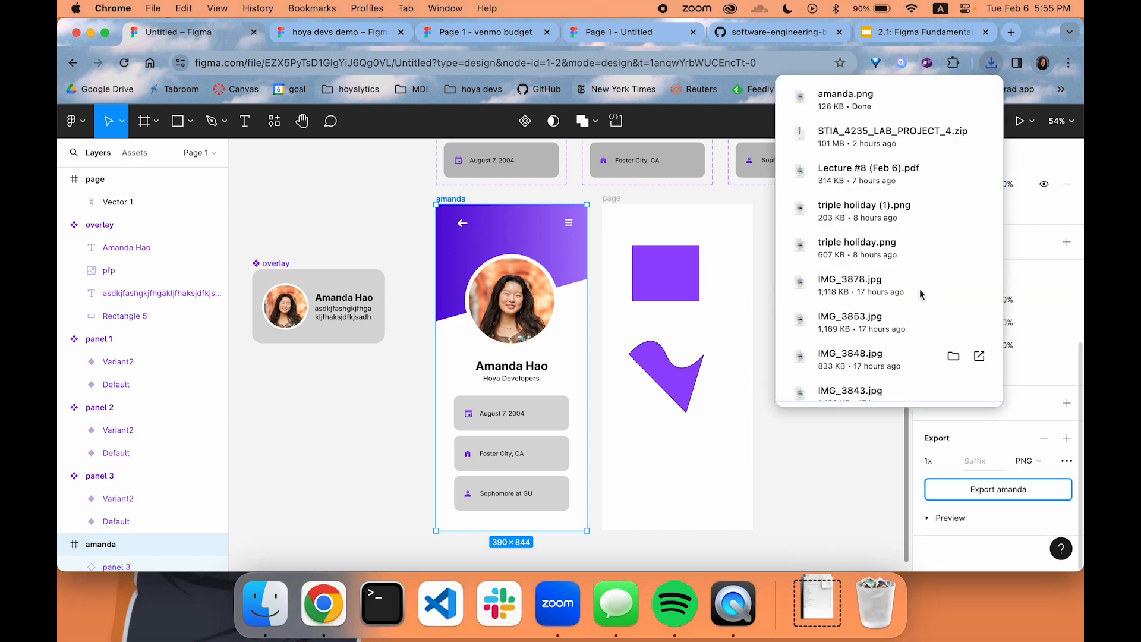
Open the downloaded PNG of the profile frame to check it, and return to the design file
click(847, 105)
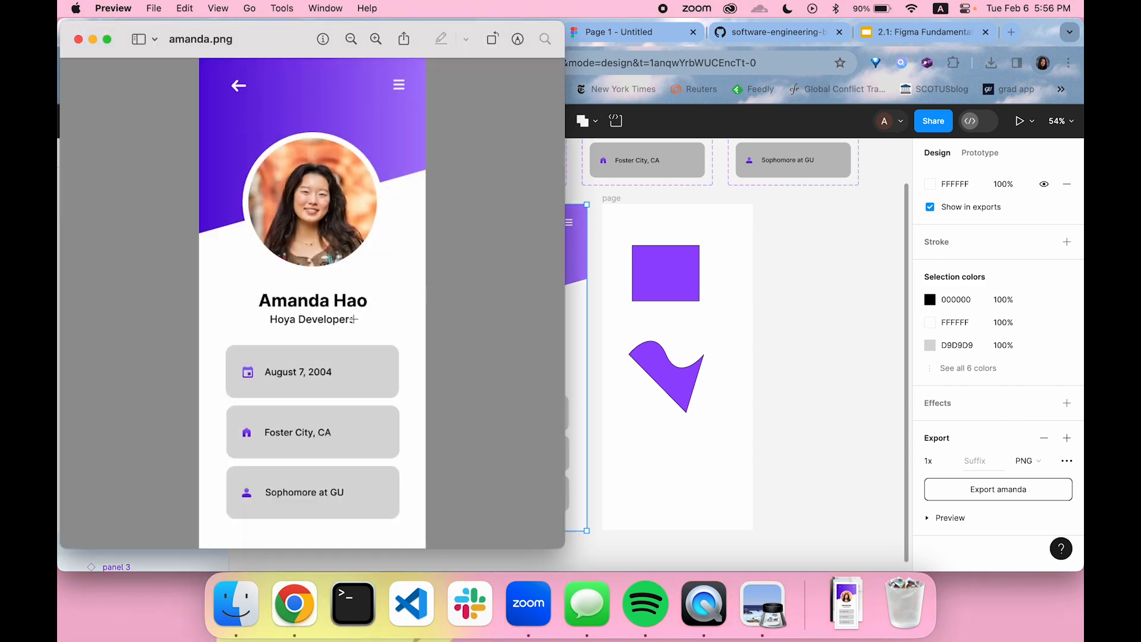
key(super+w)
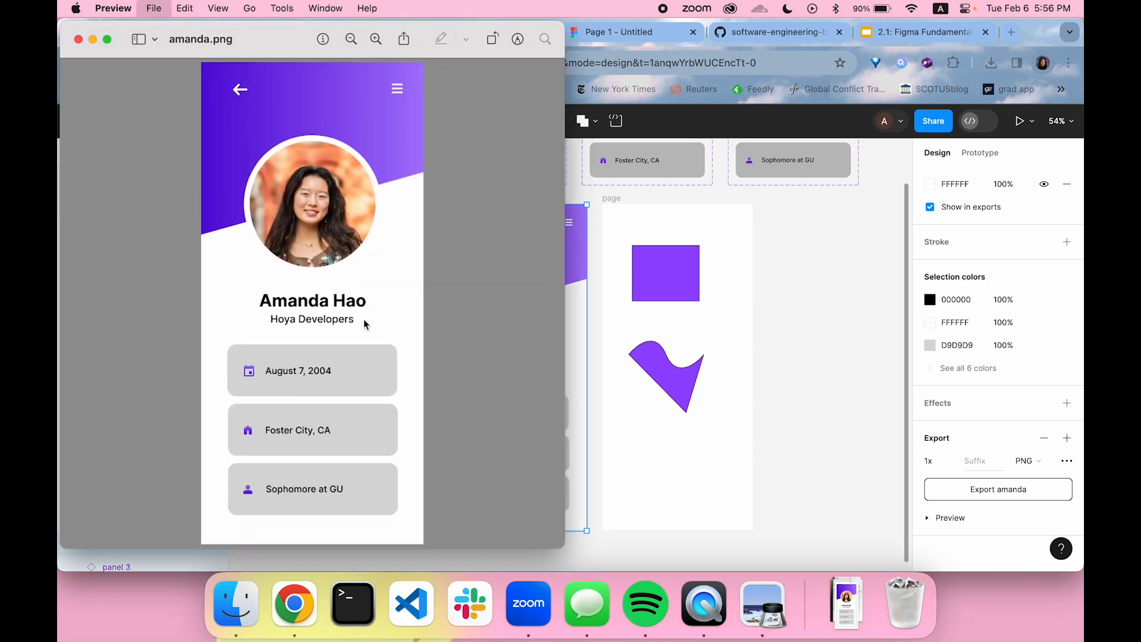
click(664, 383)
click(808, 237)
Export the profile frame and the page frame together as two layers, and check the Downloads stack
click(457, 199)
click(615, 199)
shift+click(617, 200)
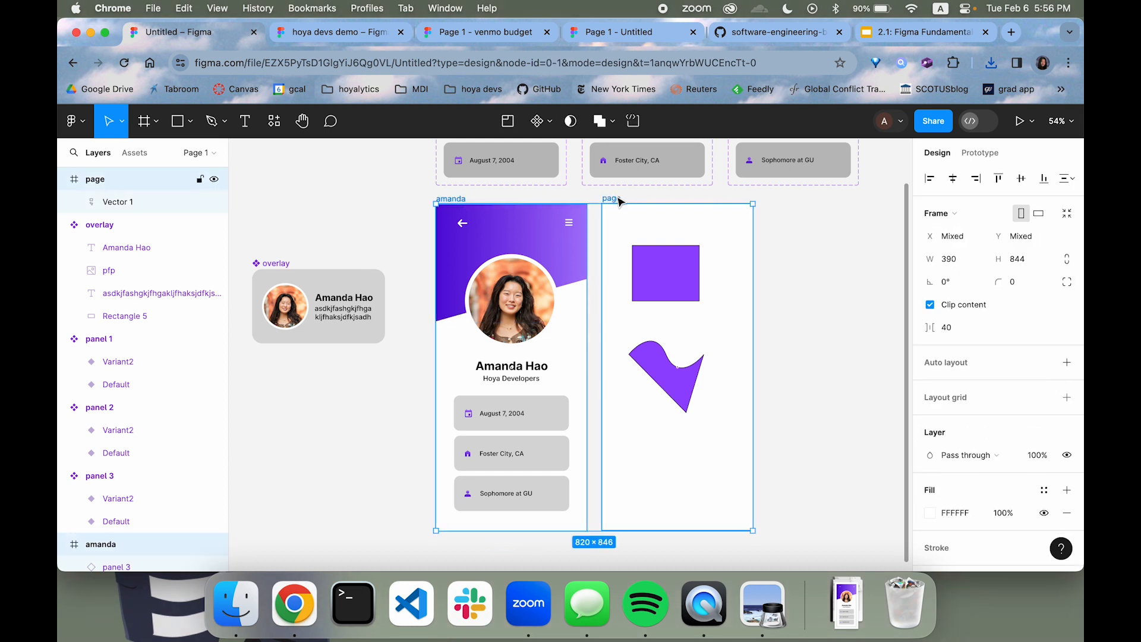
scroll(979, 518, down, 5)
click(988, 512)
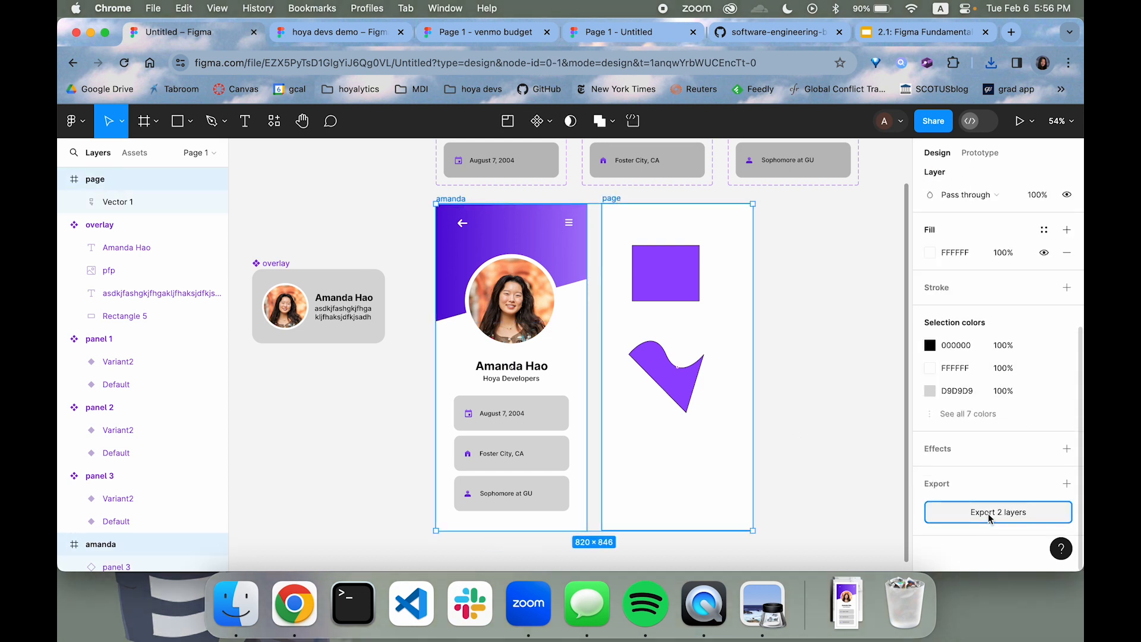
click(853, 601)
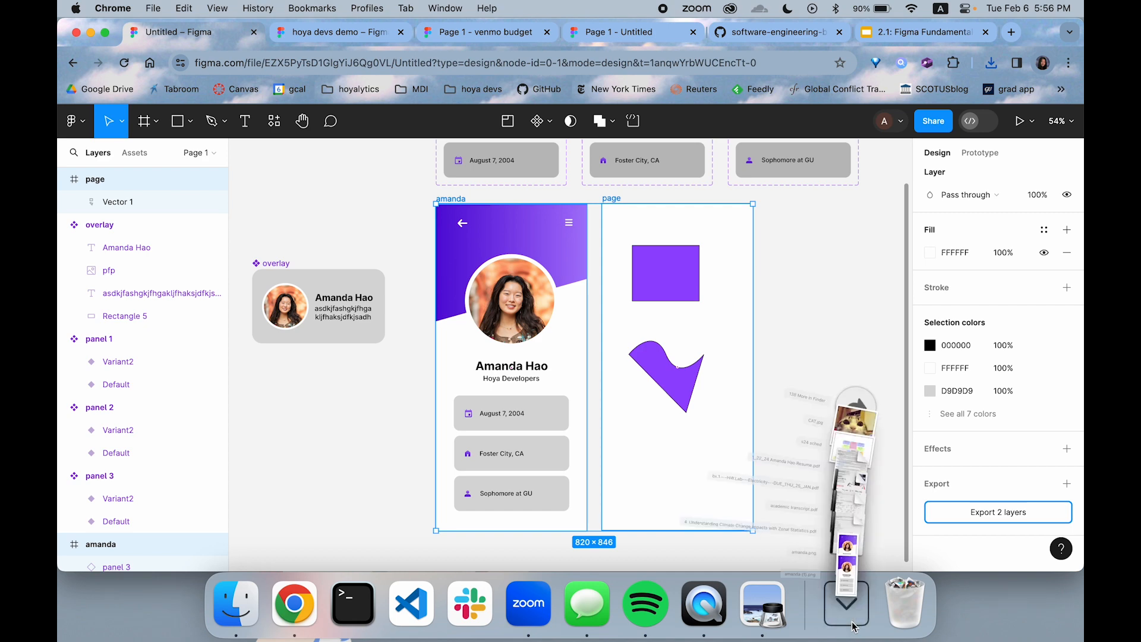
click(852, 601)
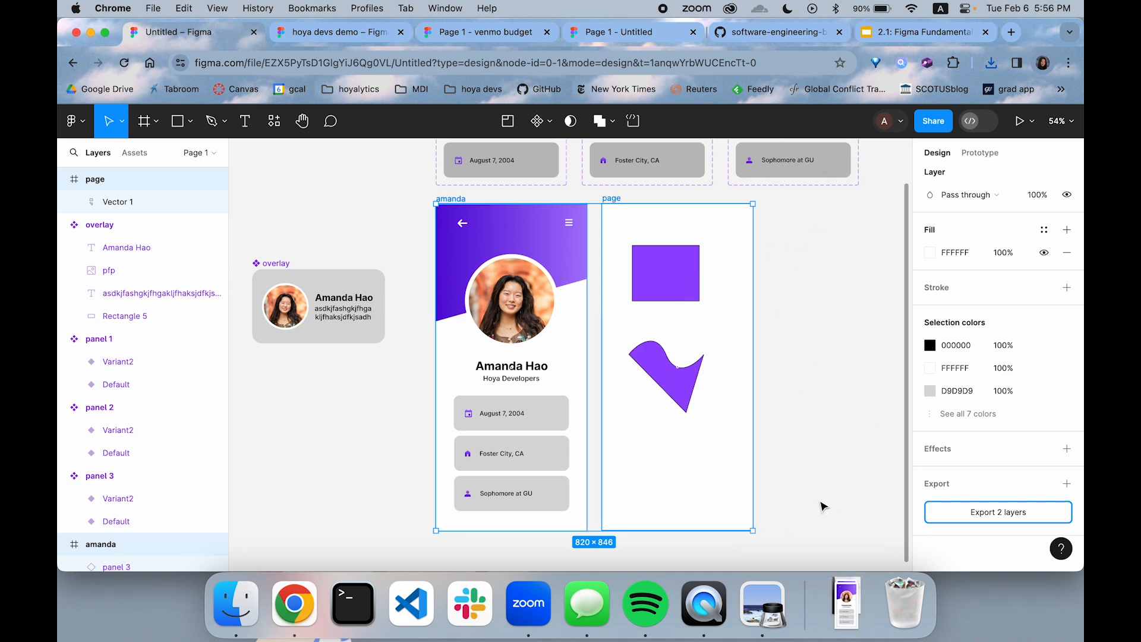
Select only the page frame and export it as a 1x PNG
click(855, 501)
click(615, 200)
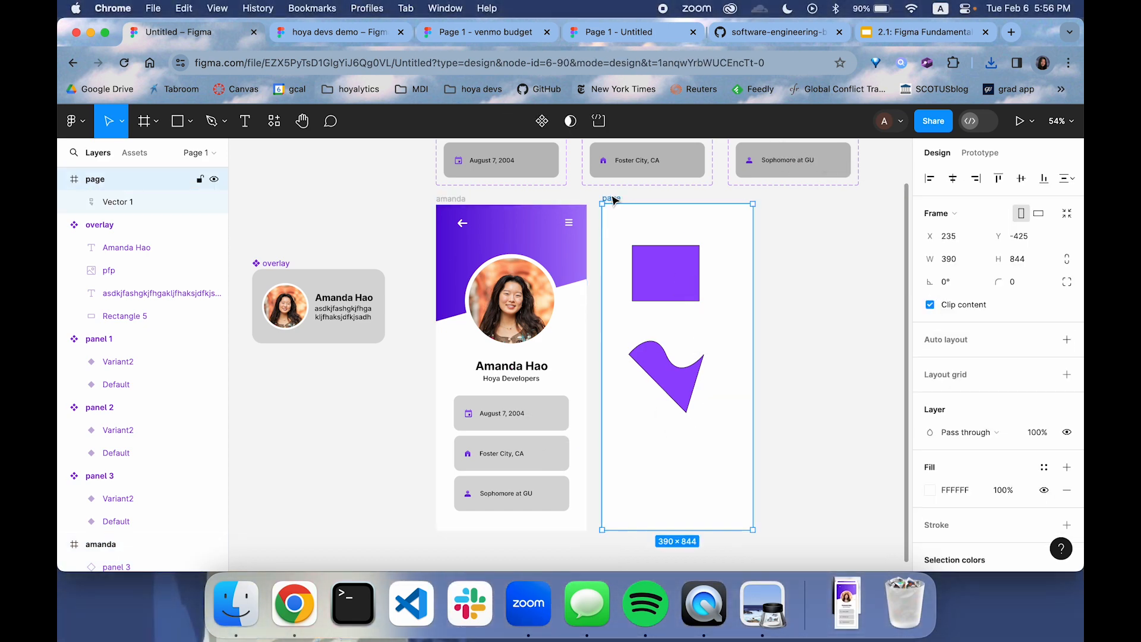
scroll(966, 469, down, 2)
click(943, 516)
scroll(942, 535, down, 3)
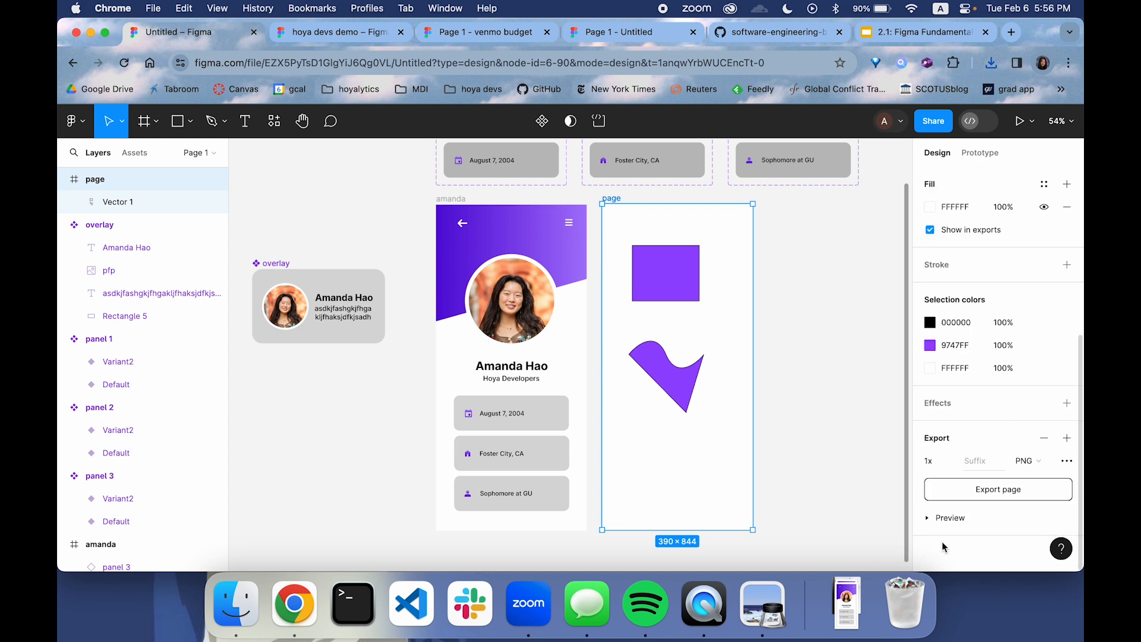
click(956, 498)
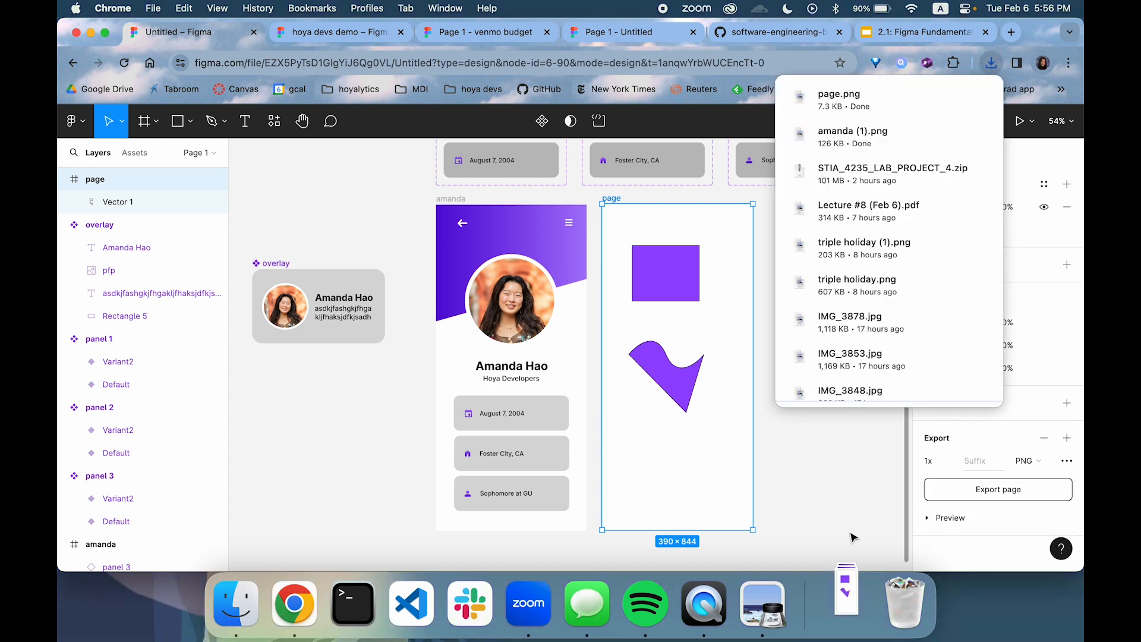
Open the newest exported PNG of the profile frame from Downloads to check it, close it, and clear the selection in the design file
click(850, 615)
click(848, 607)
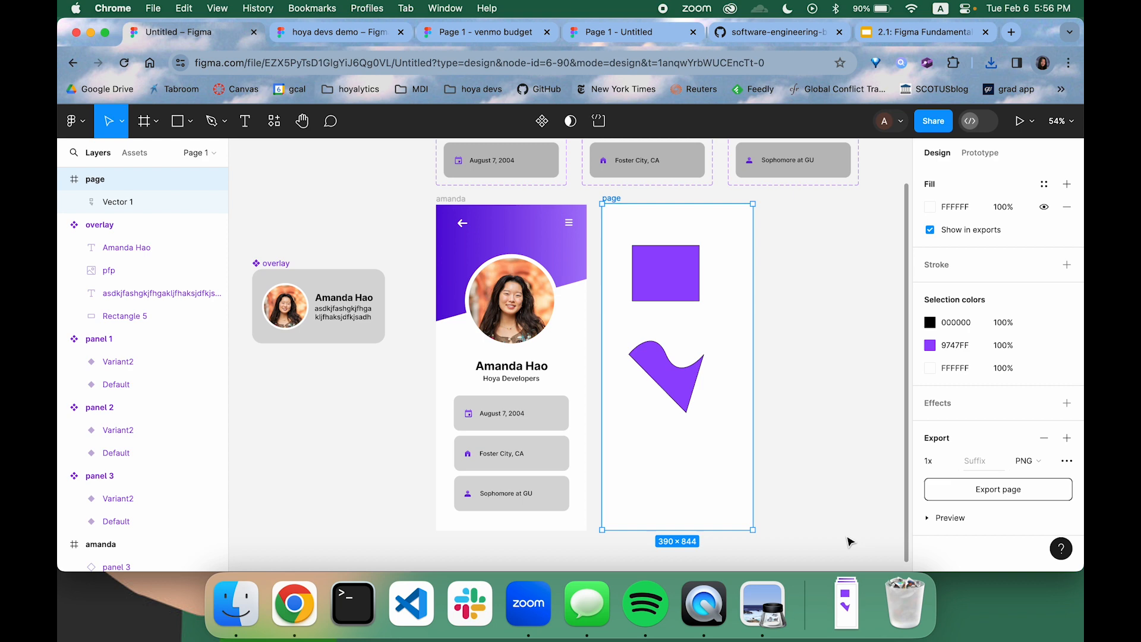
click(848, 607)
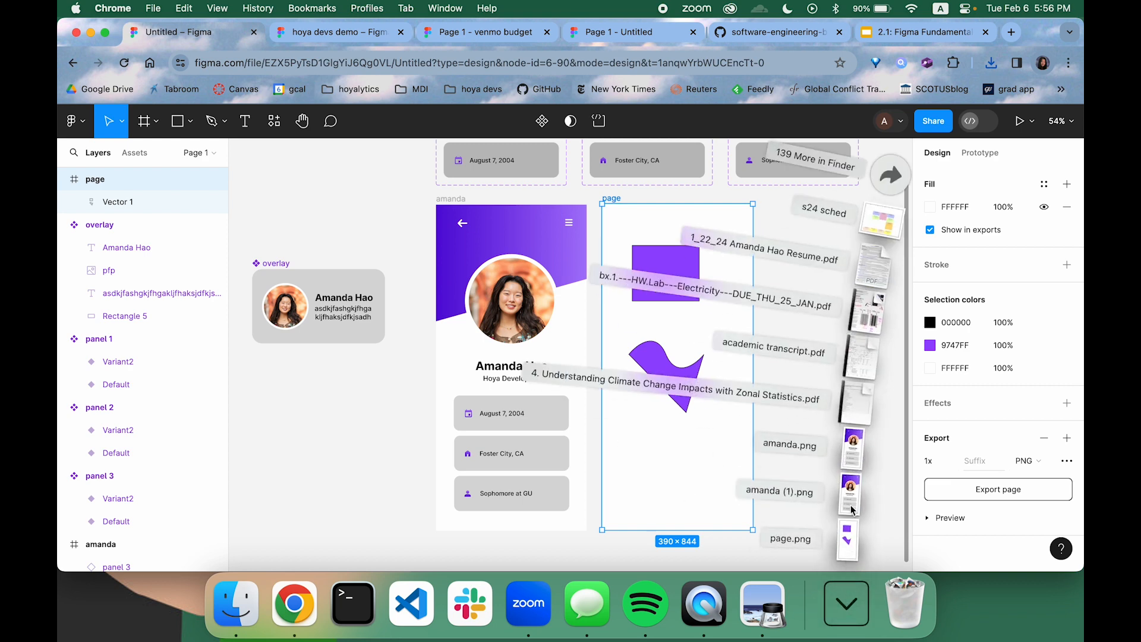
click(852, 509)
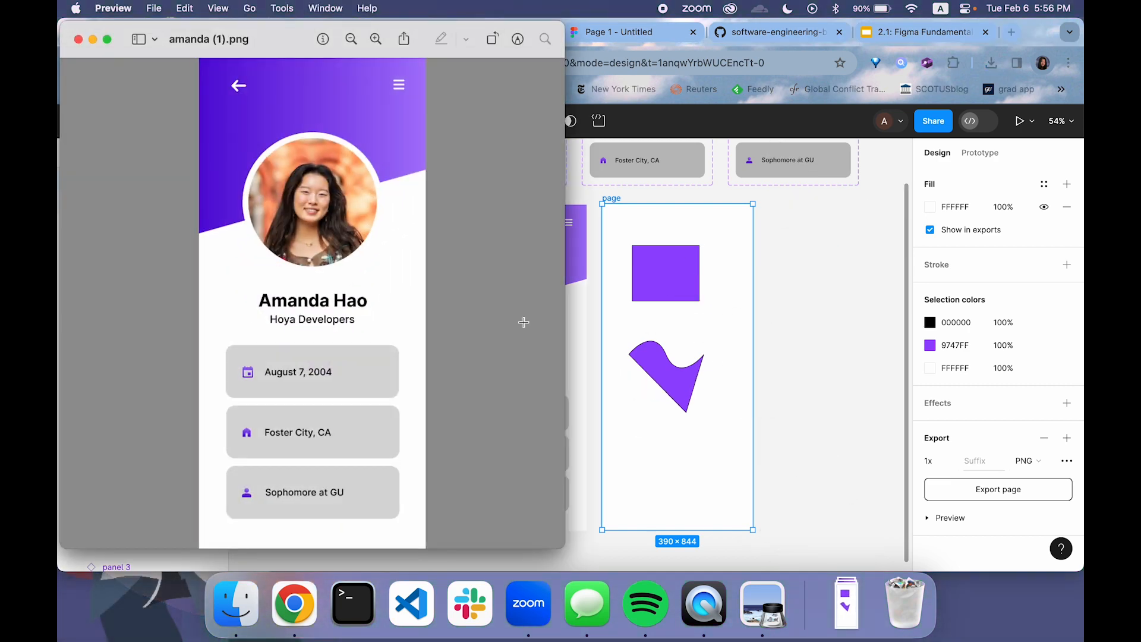
key(super+w)
key(super+w)
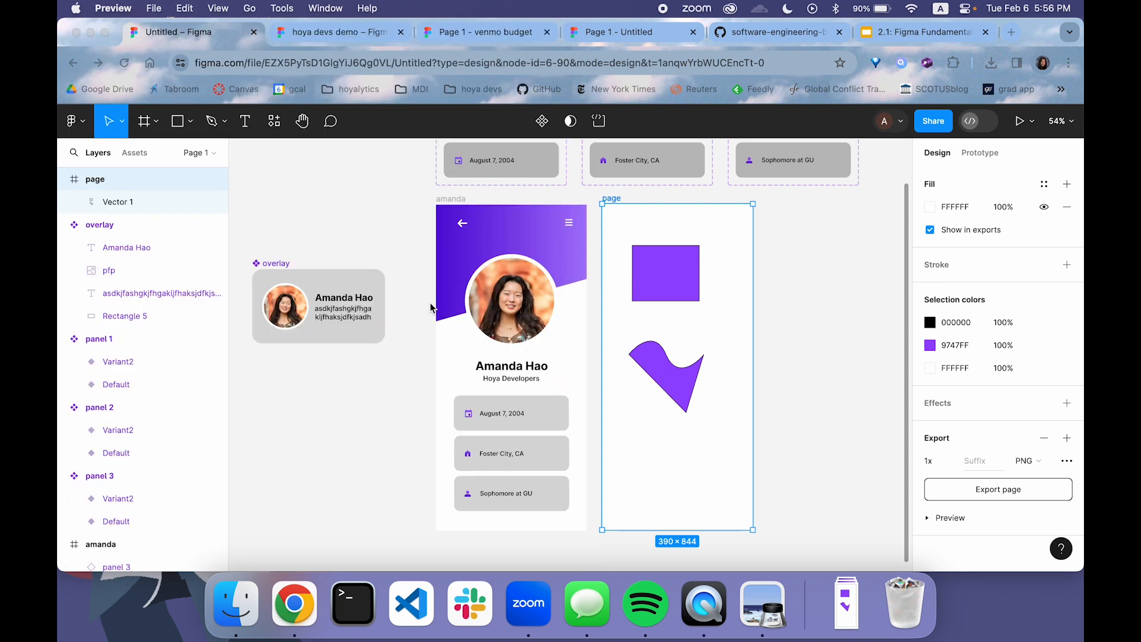
click(883, 316)
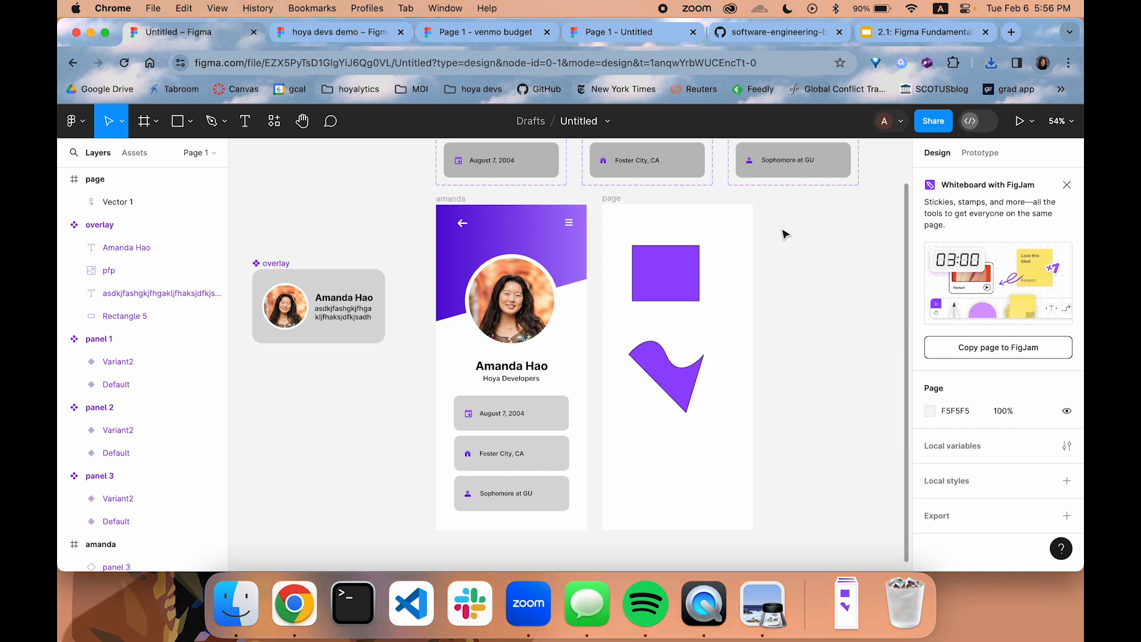
Select the profile frame, and examine the code inspection demo in the Figma Fundamentals notes on GitHub
click(451, 199)
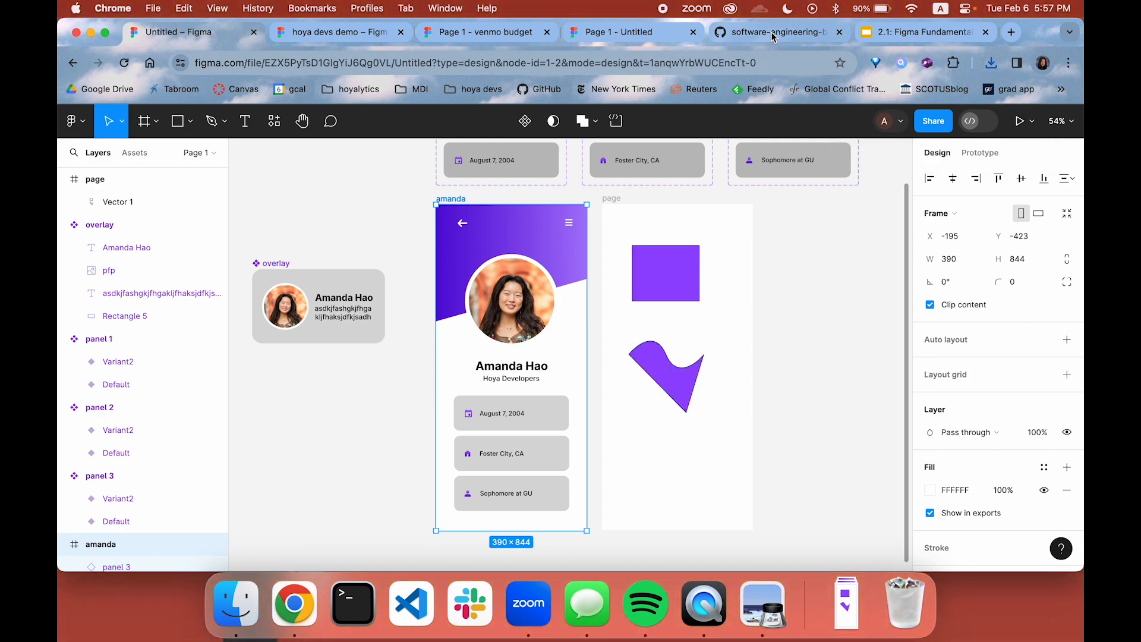
click(772, 31)
scroll(612, 306, down, 20)
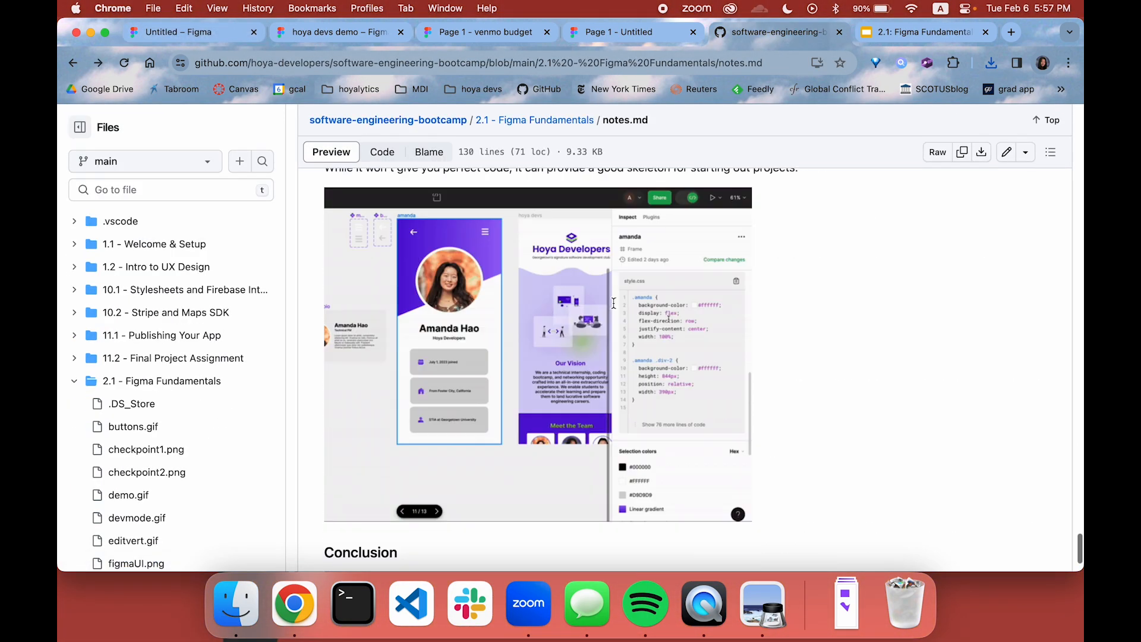
scroll(615, 309, up, 4)
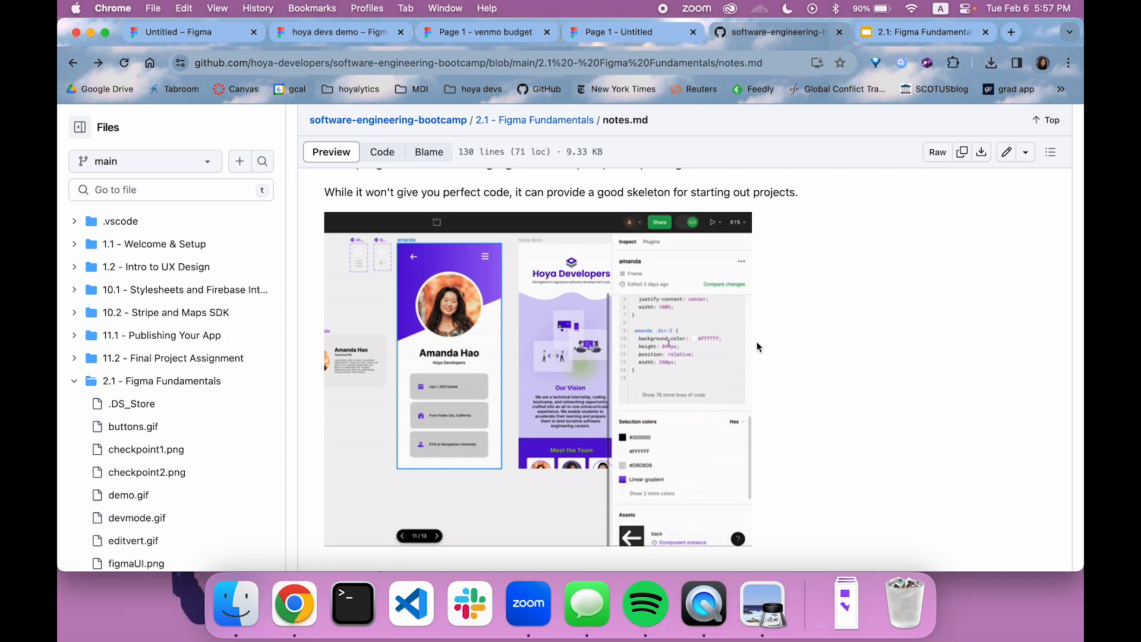
Switch to the hoya devs demo file, view its sharing options, and close them without inviting anyone
key(super+2)
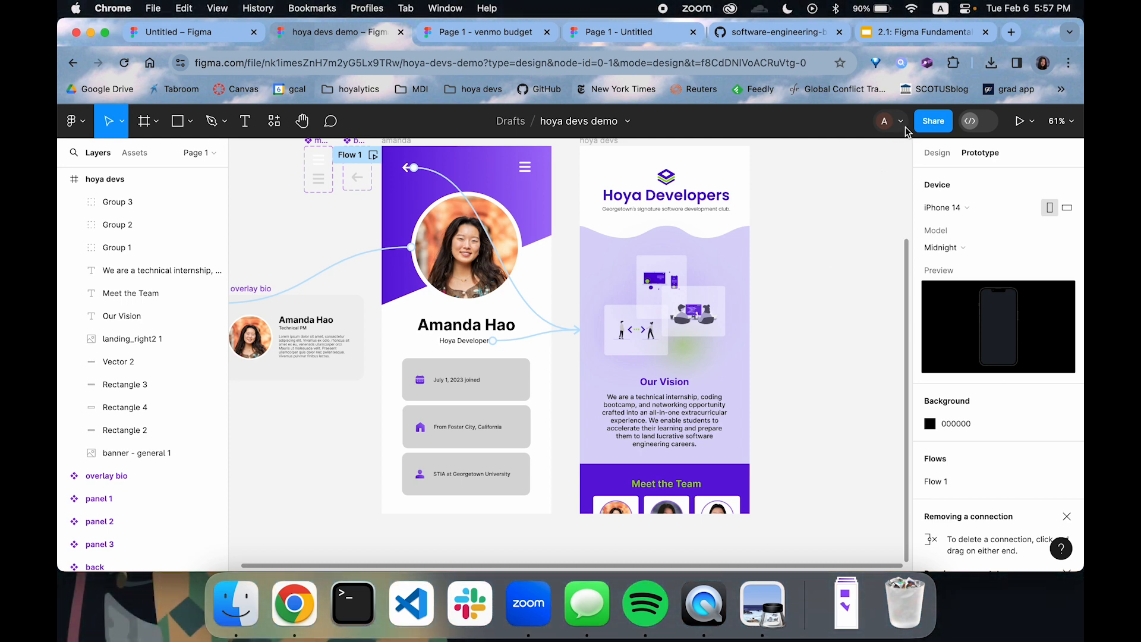
click(932, 122)
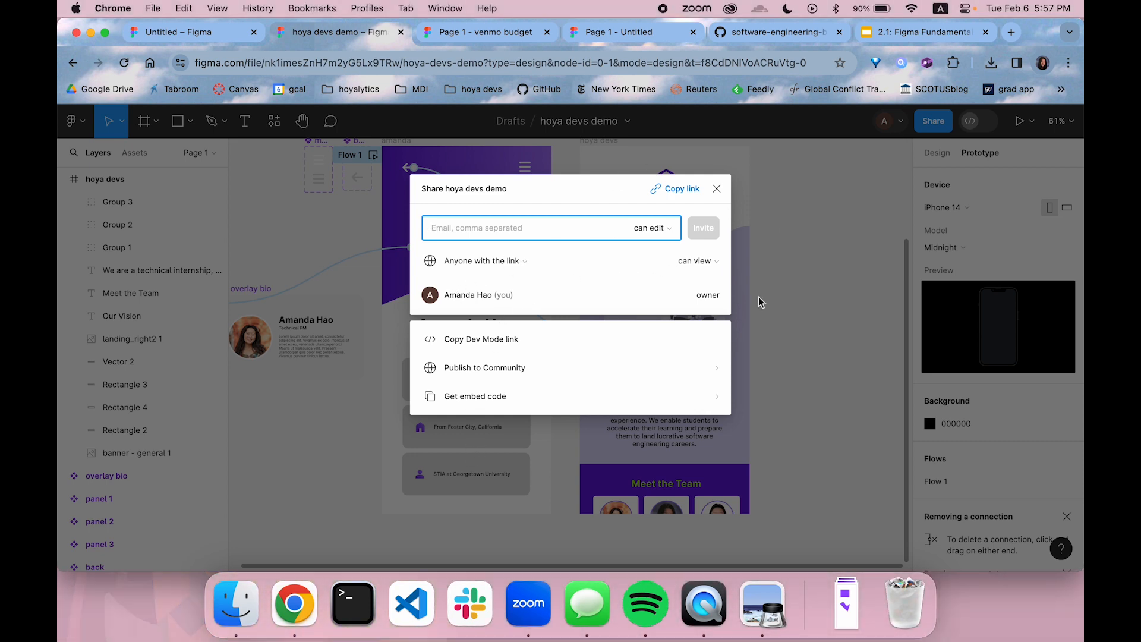
click(717, 189)
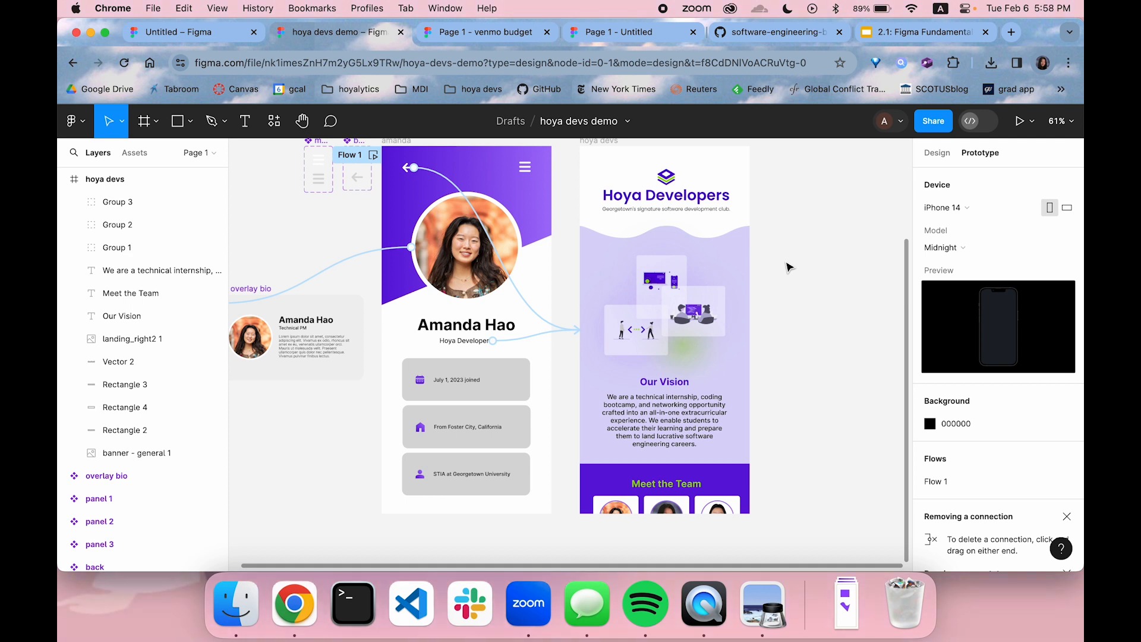
scroll(818, 271, up, 2)
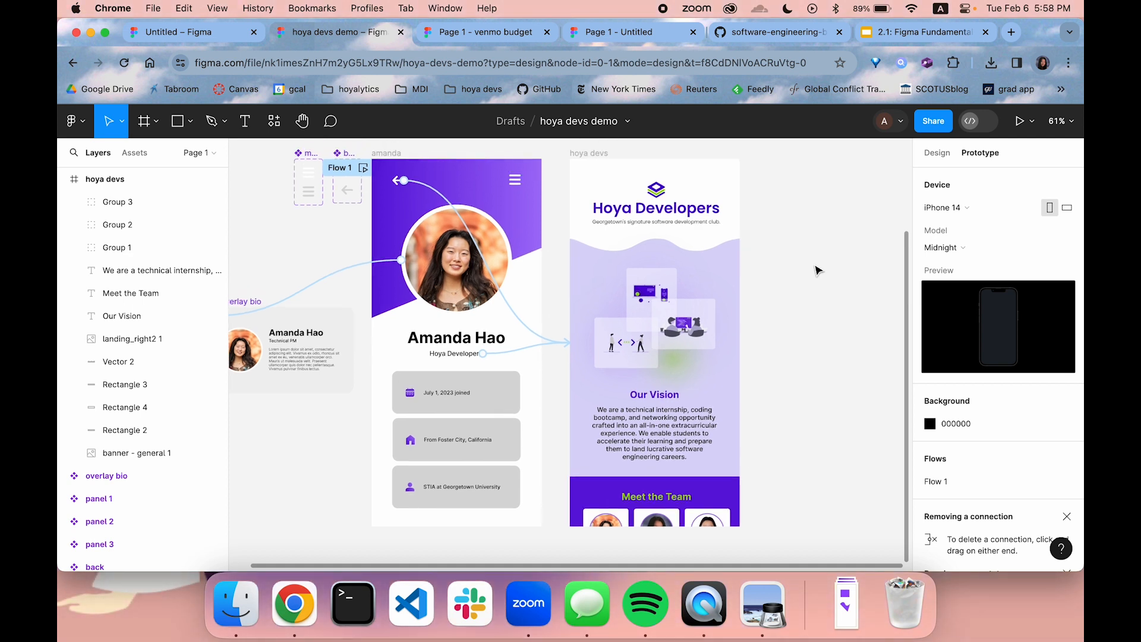